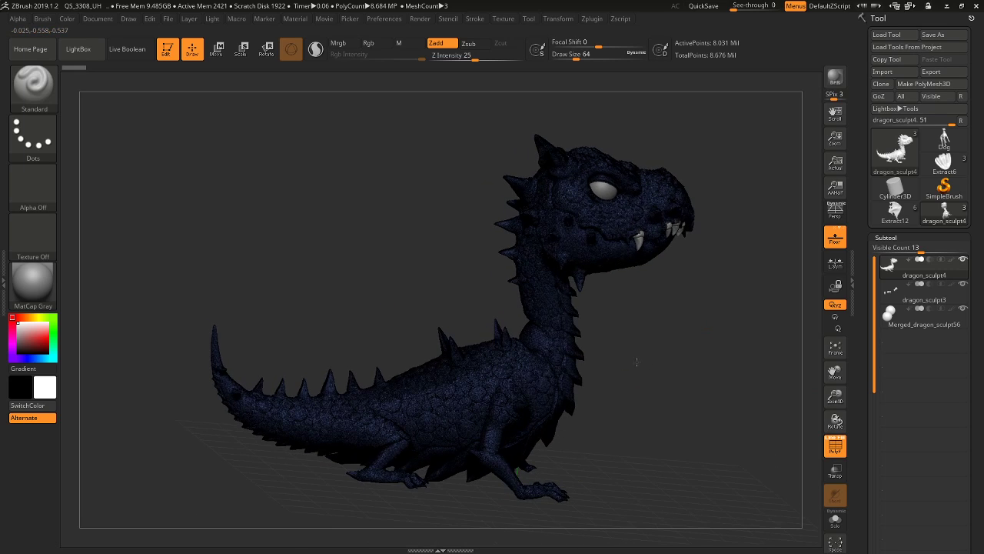
mouse_move(837, 396)
mouse_down()
mouse_move(848, 417)
mouse_move(836, 394)
mouse_up()
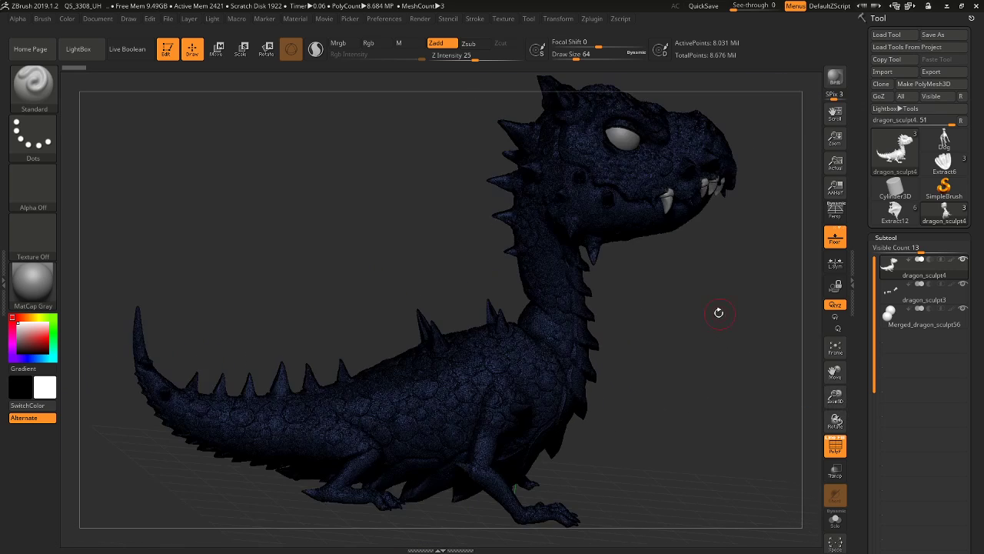
drag(724, 309, 623, 311)
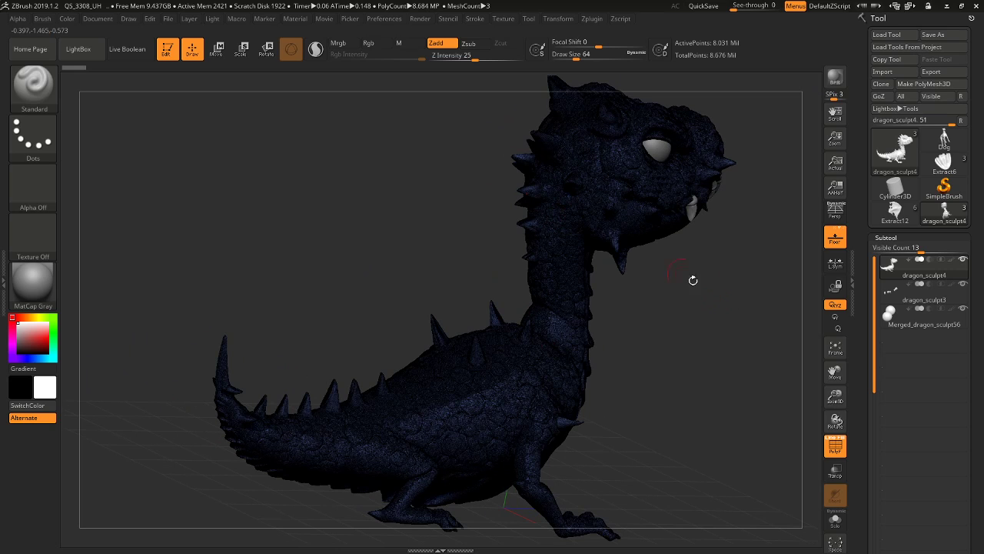
click(835, 448)
click(836, 448)
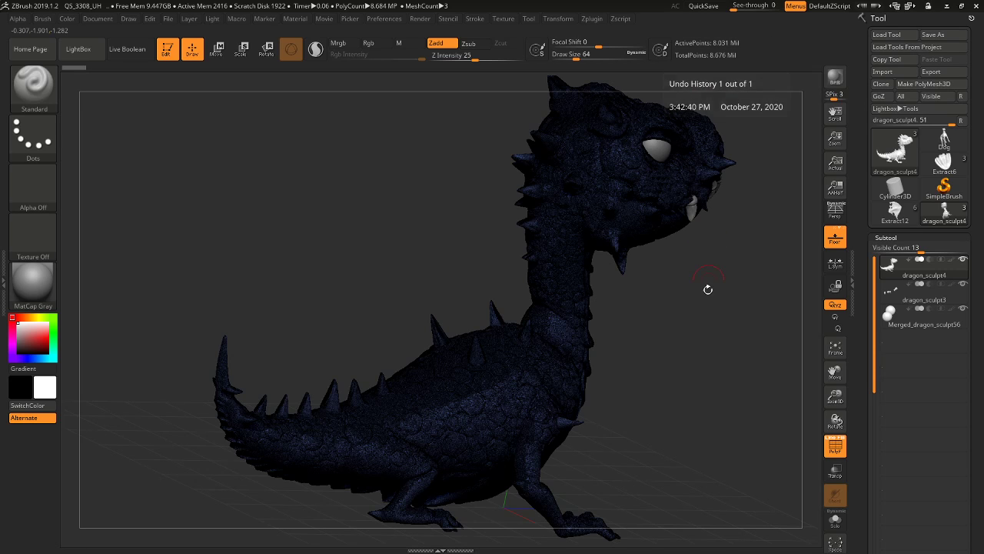
drag(708, 287, 674, 339)
View the dragon04 reference image from the dragon folder in Photos and return to ZBrush
click(949, 6)
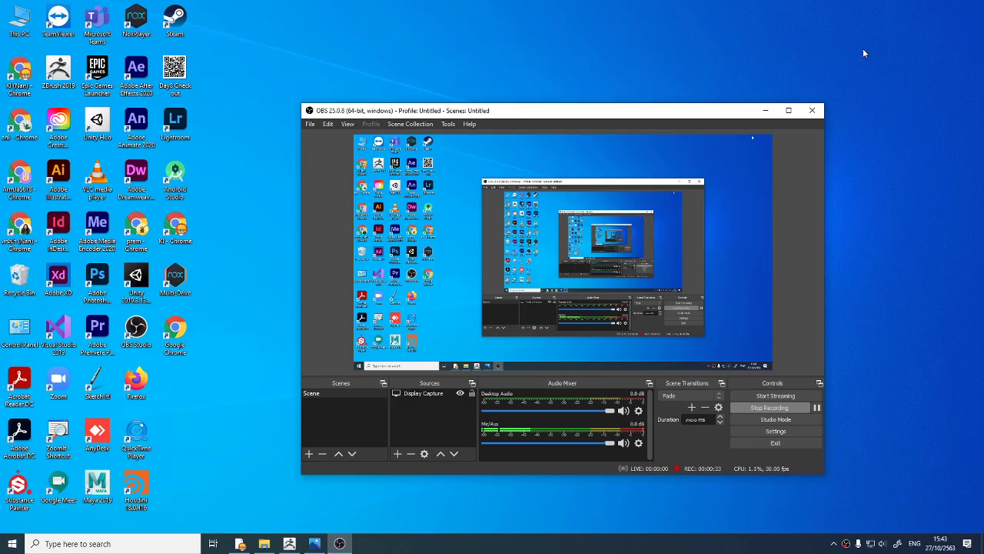
click(260, 545)
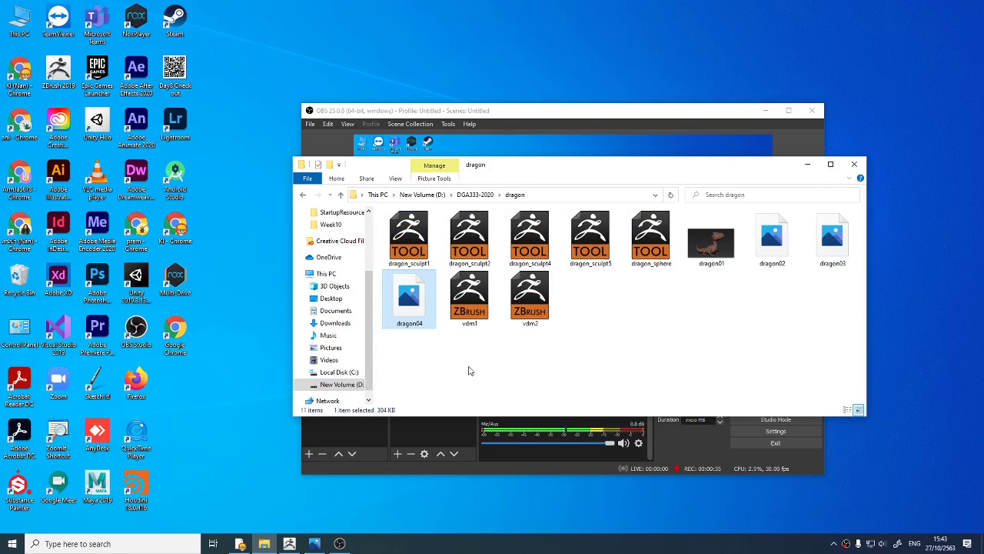
double_click(408, 302)
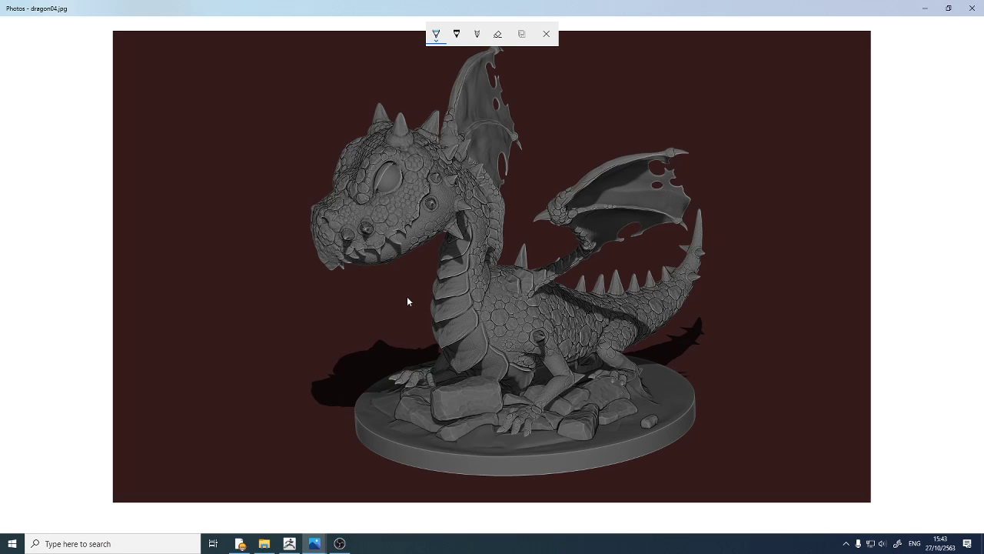
click(288, 544)
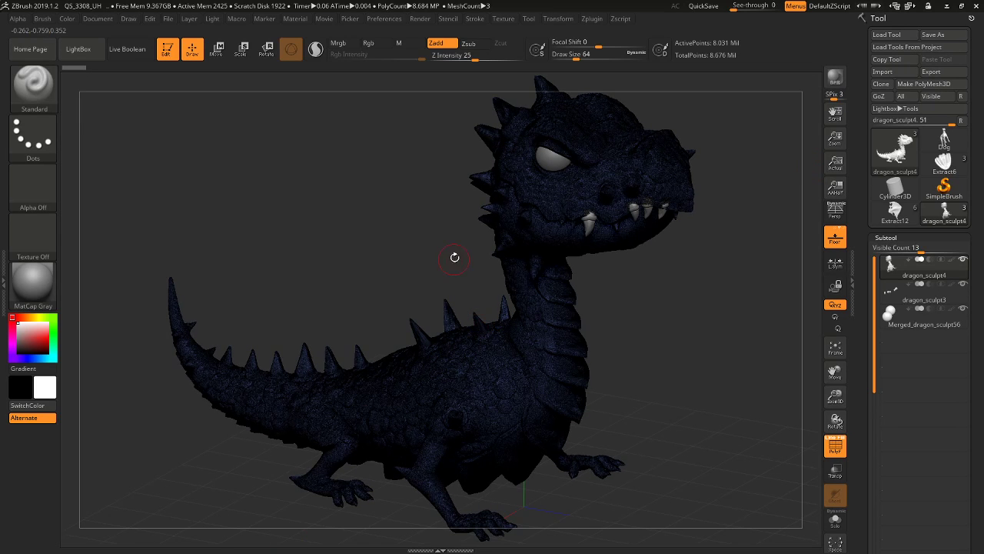
Examine the wireframe density of the body scales and spikes up close, and reframe the whole dragon
right_drag(450, 257, 505, 341)
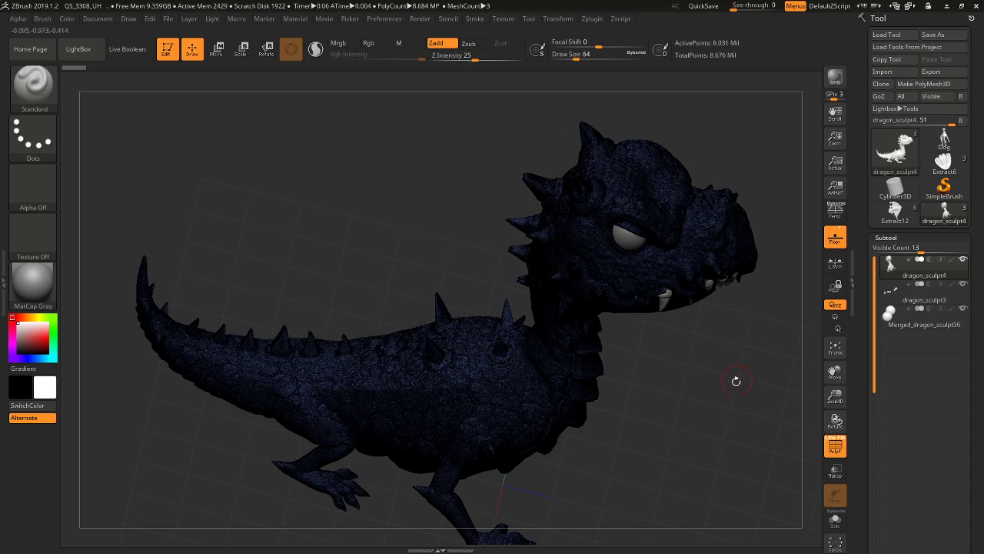
mouse_move(735, 377)
right_down()
mouse_move(738, 325)
mouse_move(738, 338)
right_up()
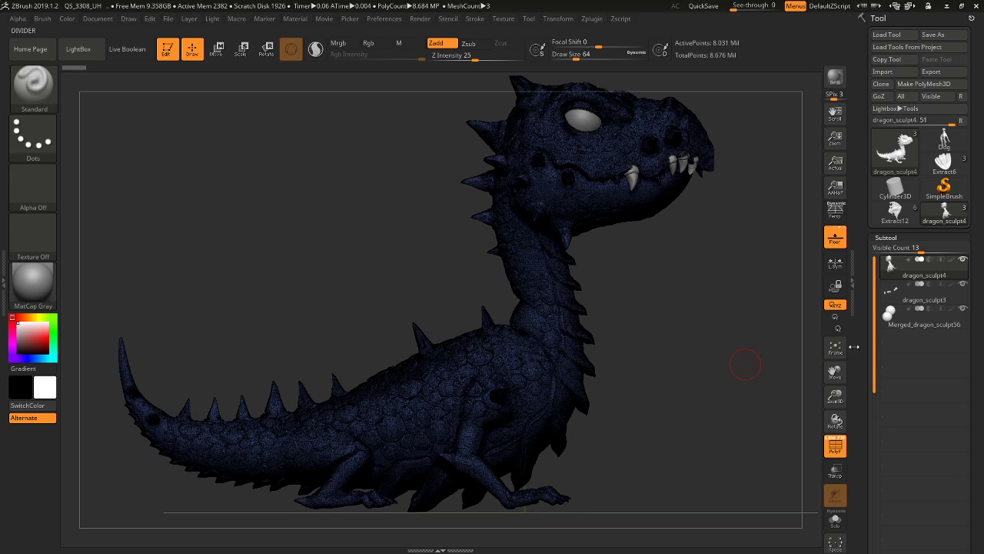
drag(836, 399, 932, 502)
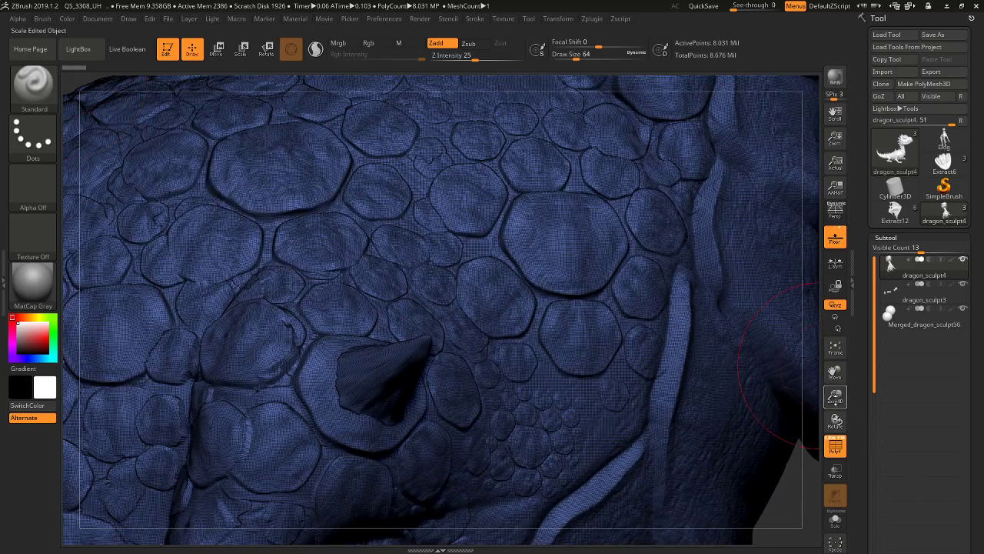
mouse_move(836, 399)
mouse_down()
mouse_move(866, 446)
mouse_move(886, 434)
mouse_up()
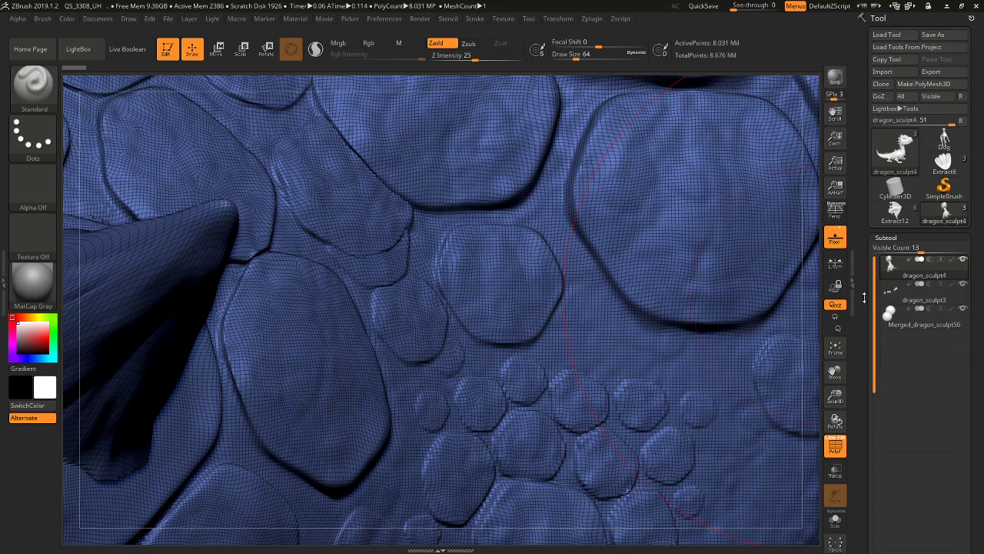
drag(833, 374, 658, 538)
drag(838, 375, 765, 448)
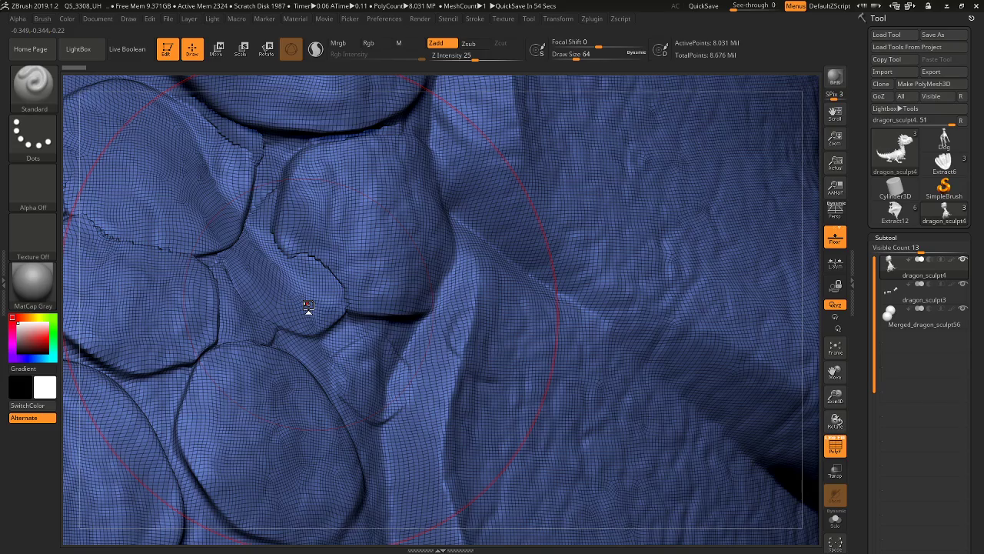
drag(835, 396, 804, 308)
click(835, 348)
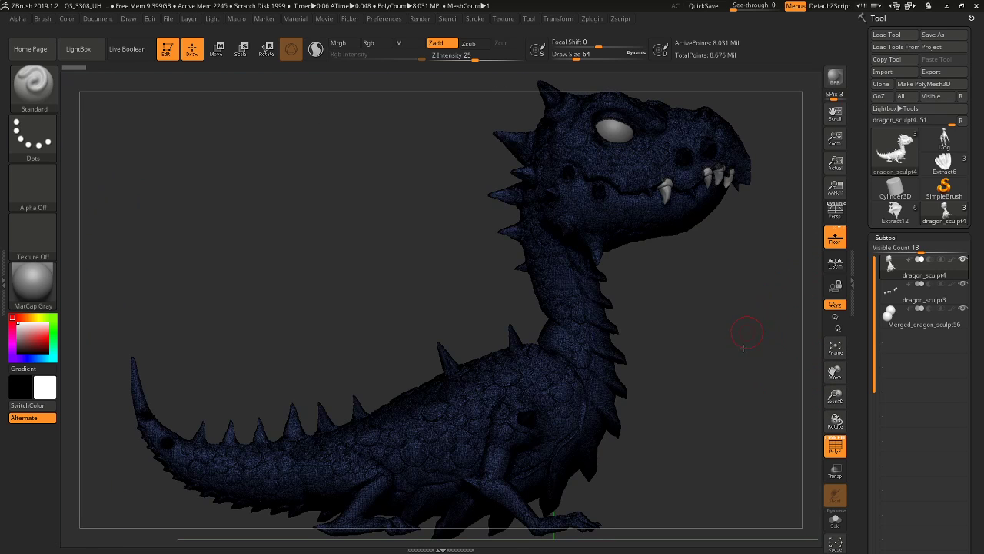
drag(746, 332, 643, 229)
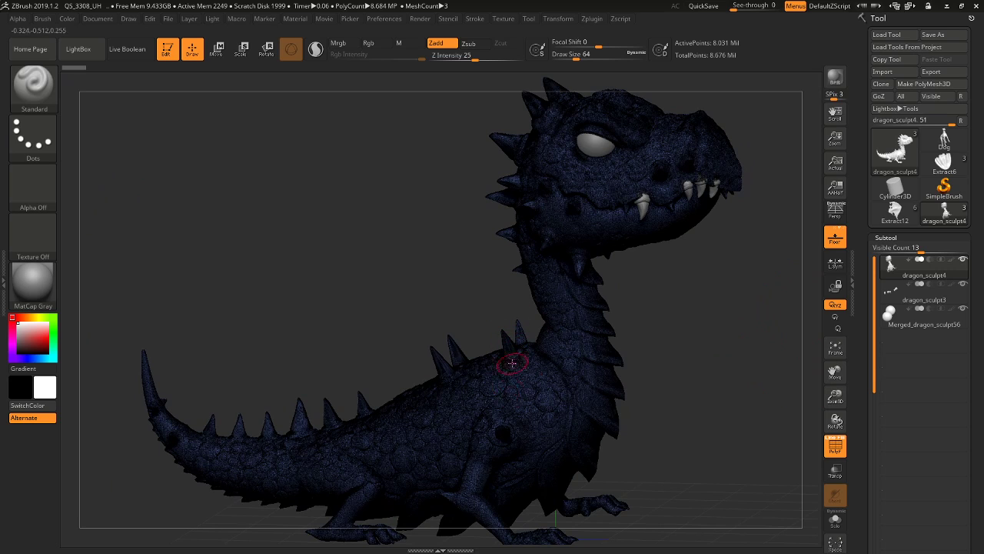
drag(670, 340, 715, 343)
Hide the dragon_sculpt3 and Merged_dragon_sculpt56 subtools and duplicate the dragon_sculpt4 body subtool
scroll(976, 306, down, 3)
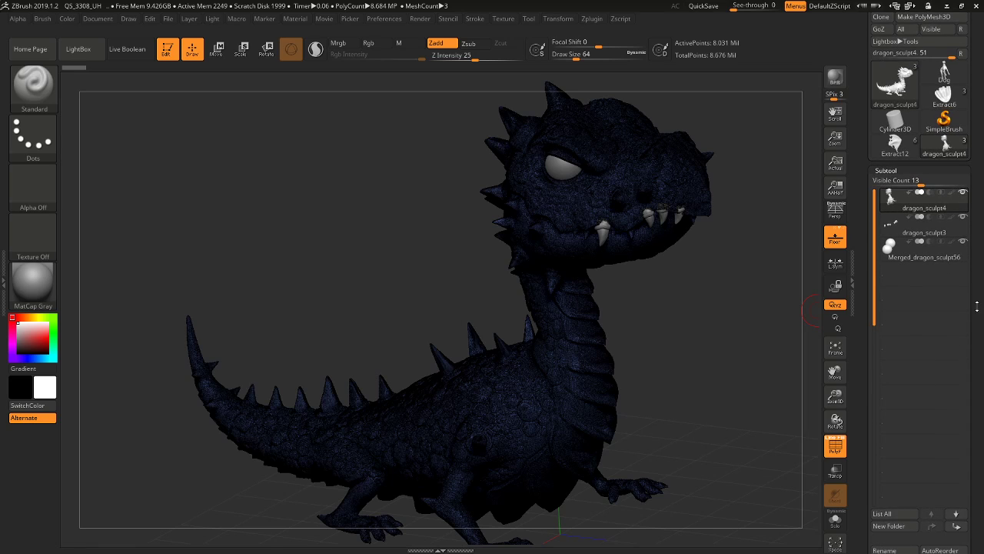
scroll(945, 305, down, 4)
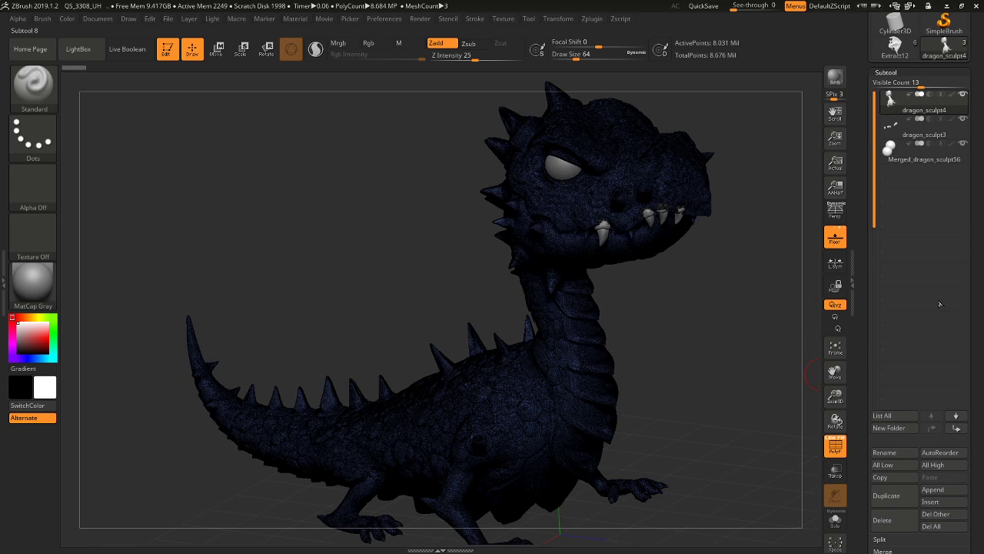
scroll(979, 246, down, 2)
scroll(981, 208, up, 1)
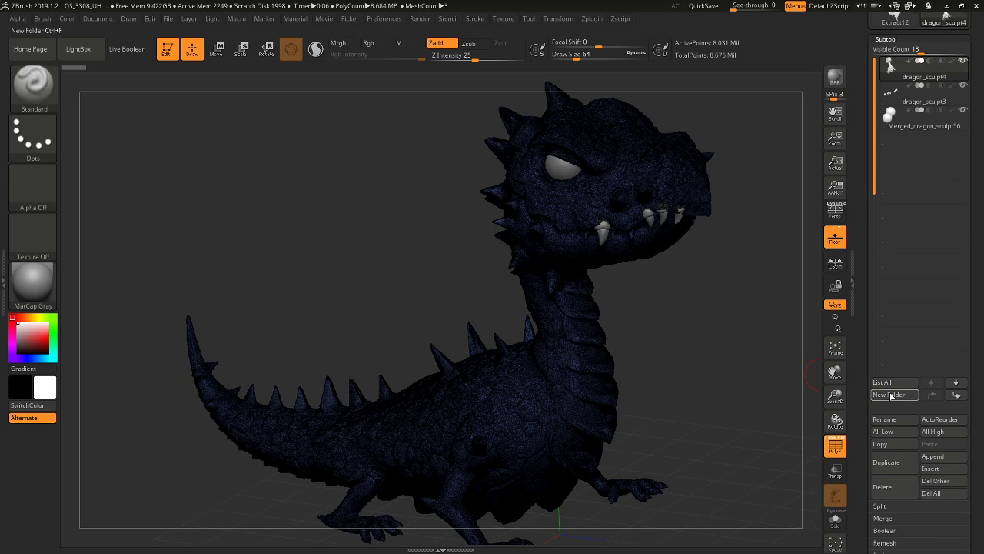
click(963, 88)
click(963, 110)
drag(762, 185, 774, 189)
drag(780, 144, 785, 138)
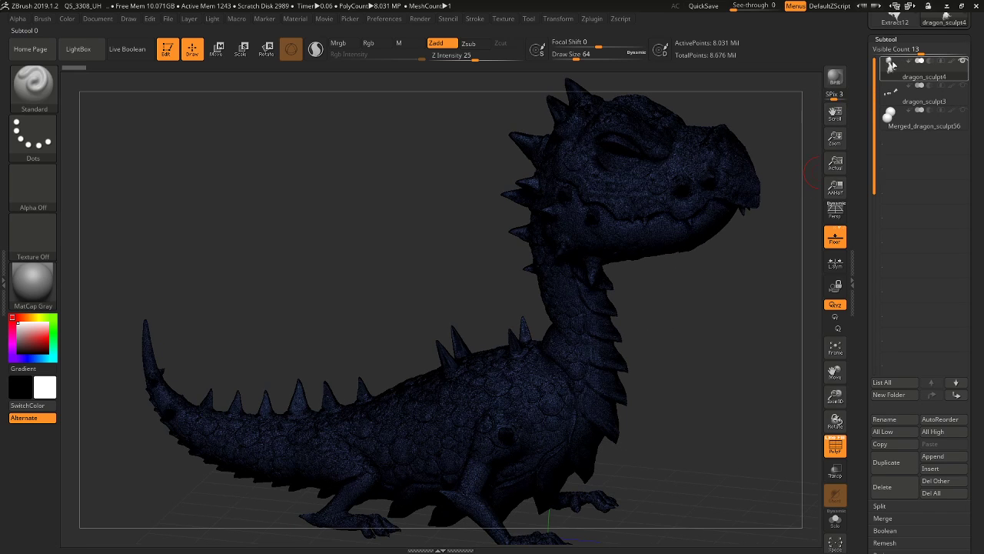
click(886, 462)
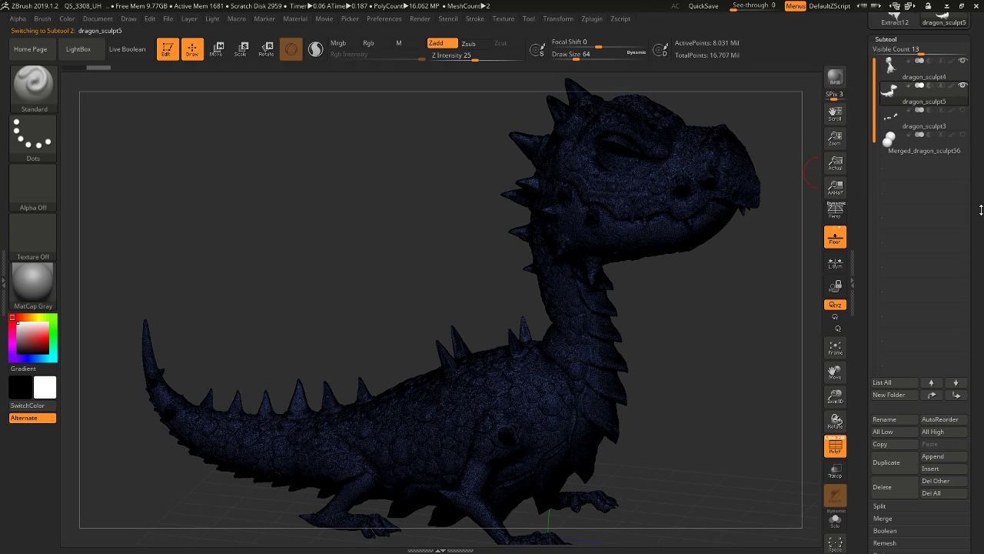
Run ZRemesher on the duplicated dragon_sculpt5 subtool with Target Polygons Count 5 and Adapt on
mouse_move(981, 206)
mouse_down()
mouse_move(980, 150)
mouse_move(978, 209)
mouse_up()
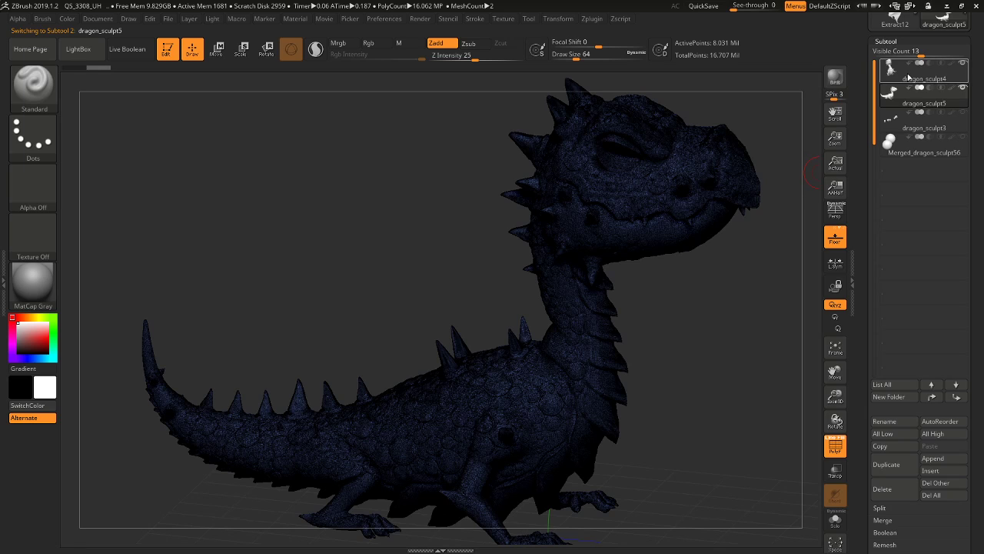
scroll(971, 200, down, 10)
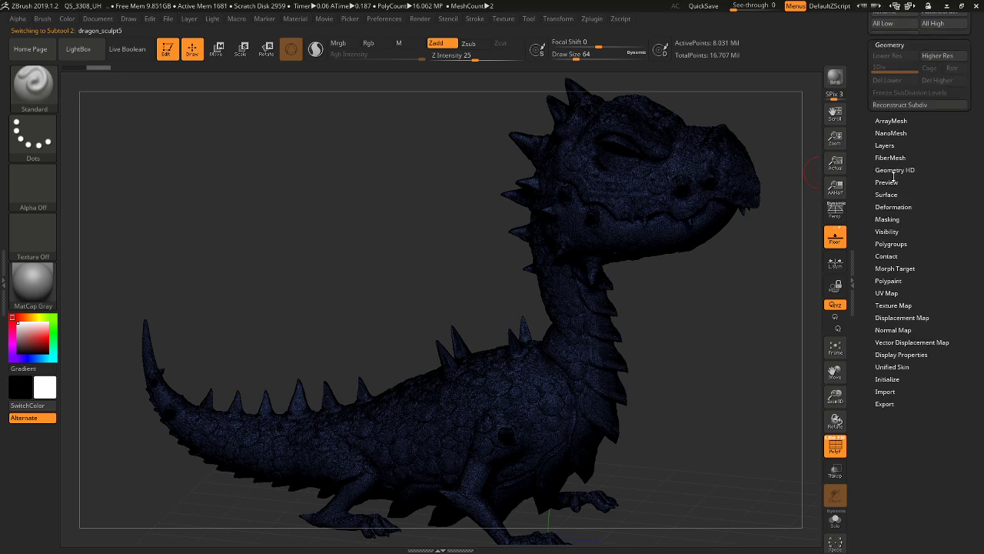
scroll(963, 183, up, 10)
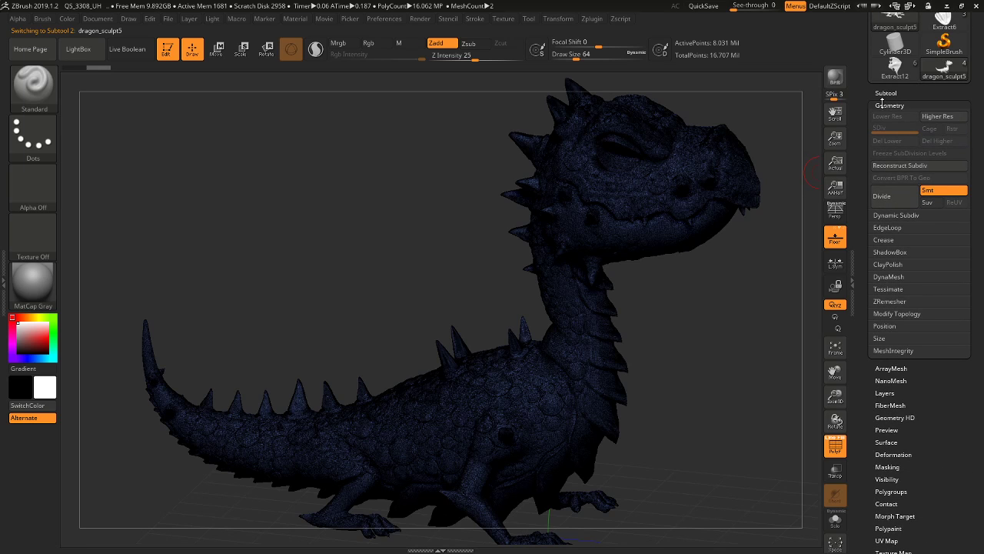
click(889, 302)
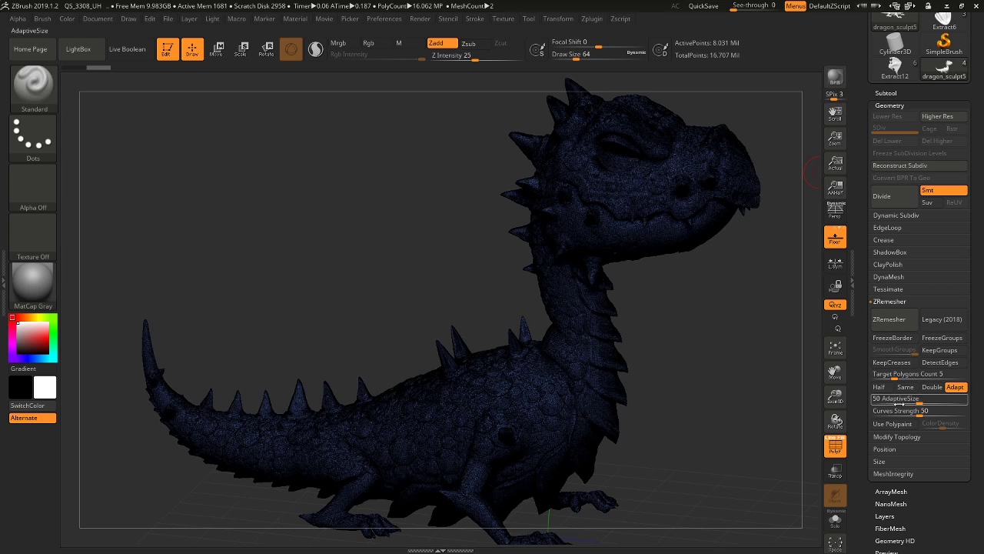
click(905, 387)
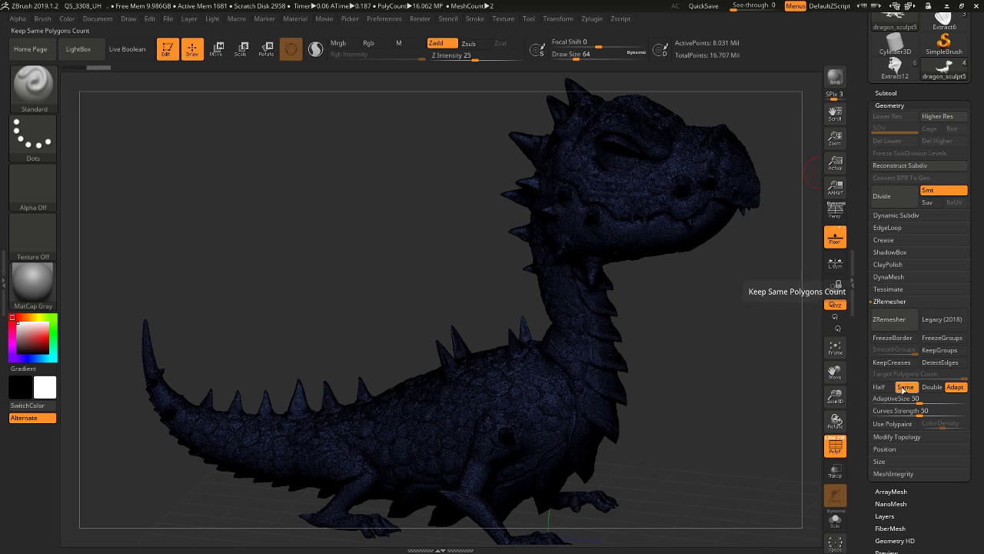
click(905, 388)
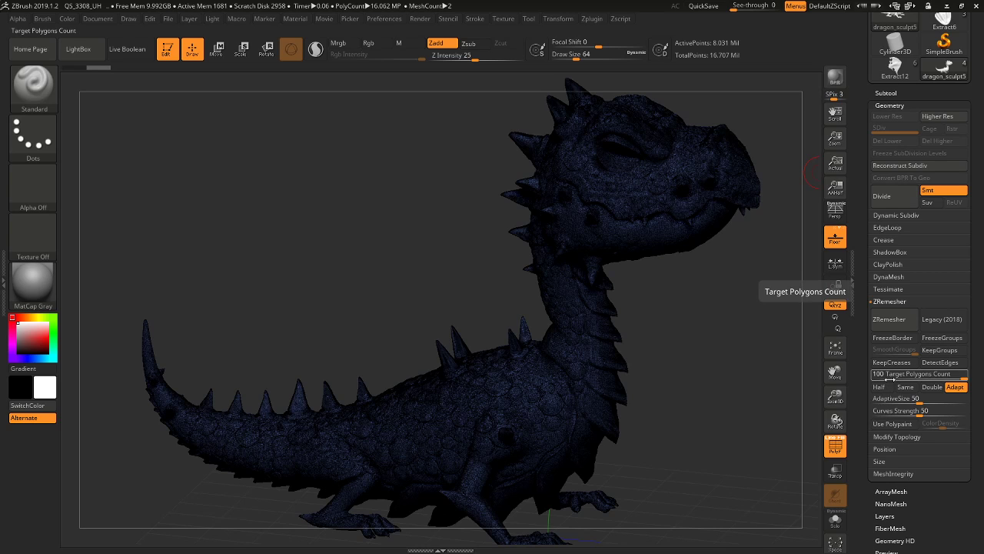
click(888, 374)
text(5)
key(Return)
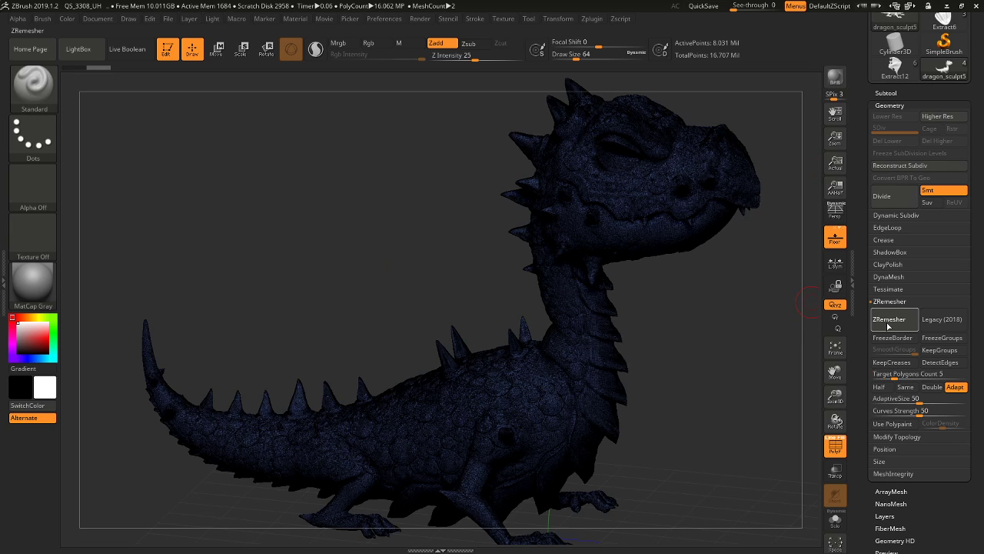
click(888, 321)
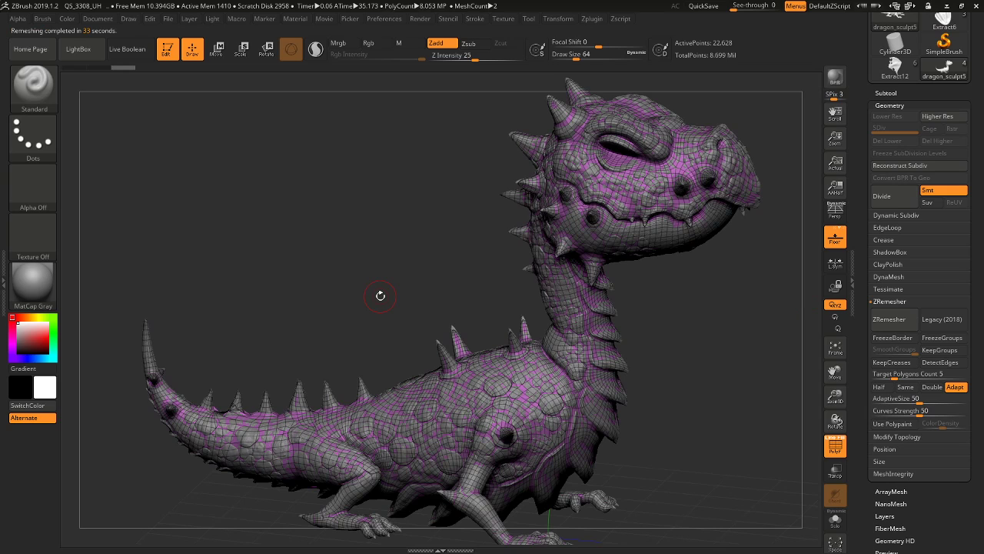
Isolate the remeshed dragon_sculpt5 subtool in Solo mode and inspect its wireframe from several angles
click(835, 519)
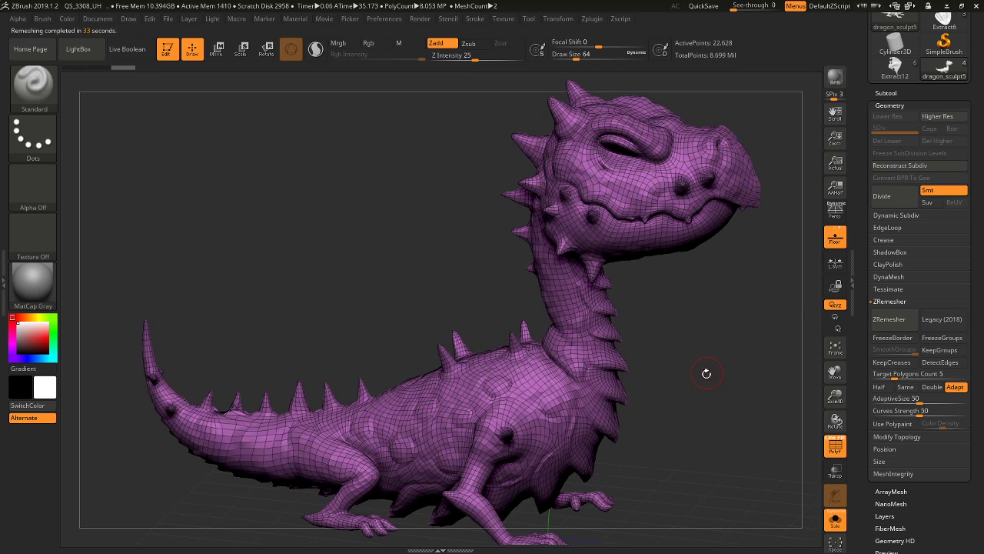
drag(707, 371, 582, 360)
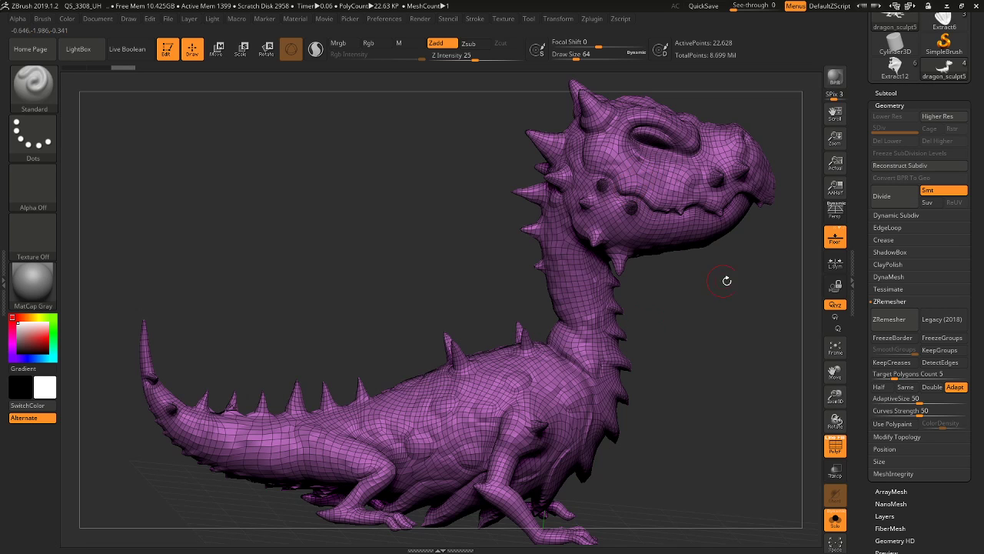
drag(751, 339, 777, 231)
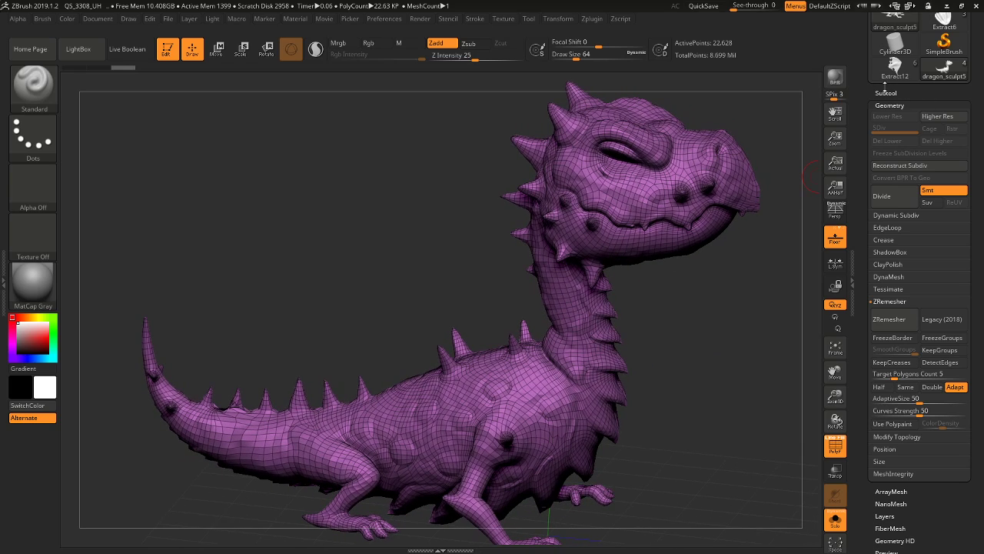
Turn off the polyframe display and compare the detailed dragon_sculpt4 surface with the remeshed dragon_sculpt5
click(885, 92)
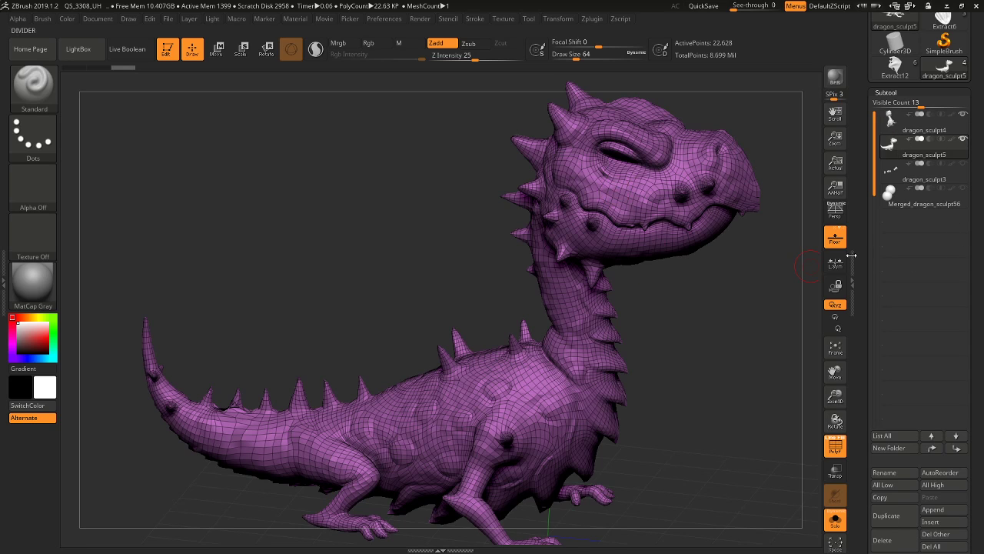
click(917, 130)
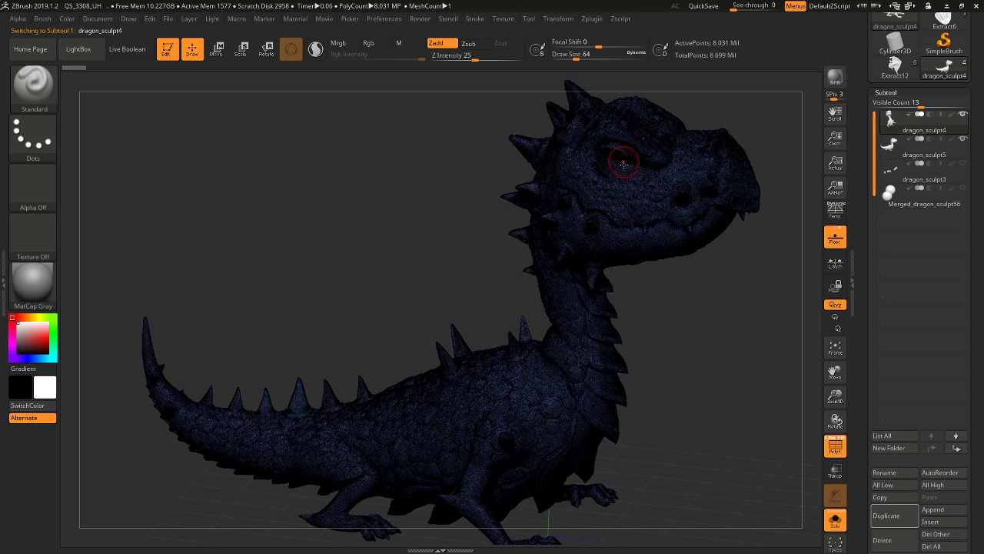
click(833, 446)
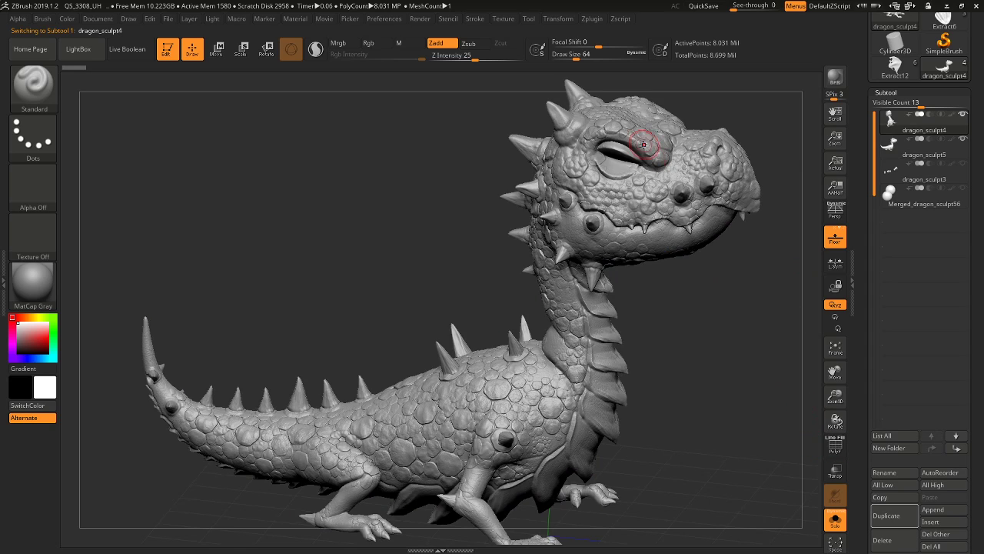
click(894, 151)
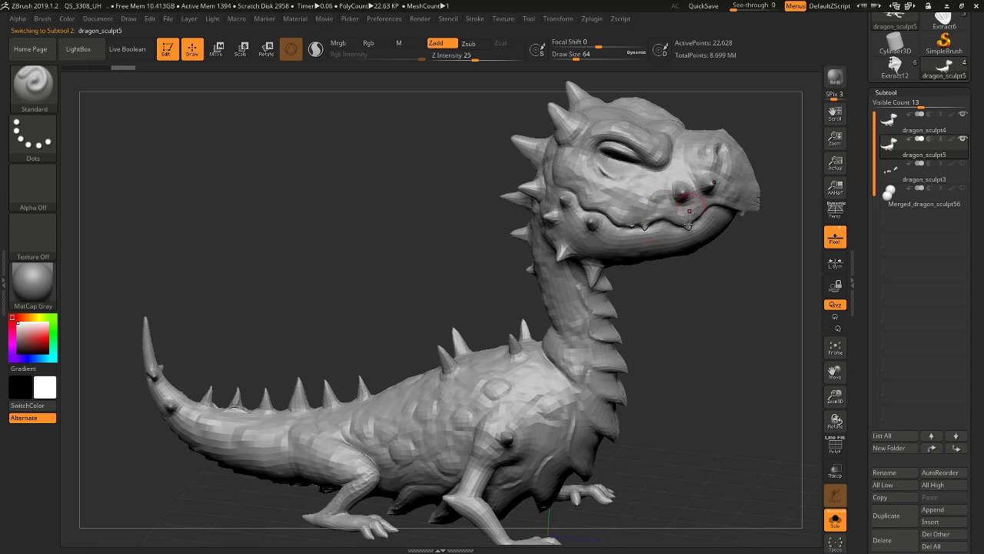
drag(676, 308, 704, 296)
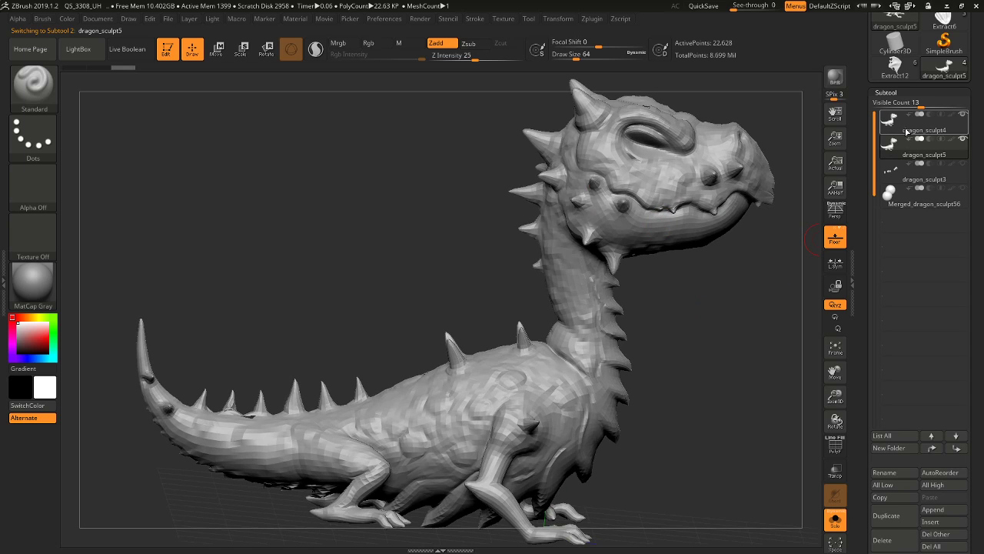
Compare the detailed dragon_sculpt4 with the remeshed dragon_sculpt5, then examine dragon_sculpt5's faceted surface from several angles
click(919, 121)
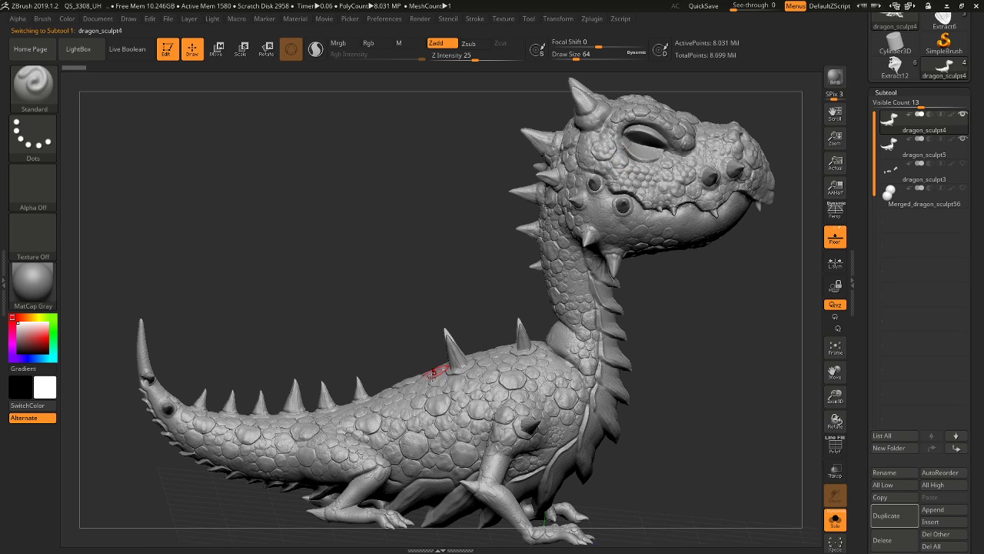
click(897, 156)
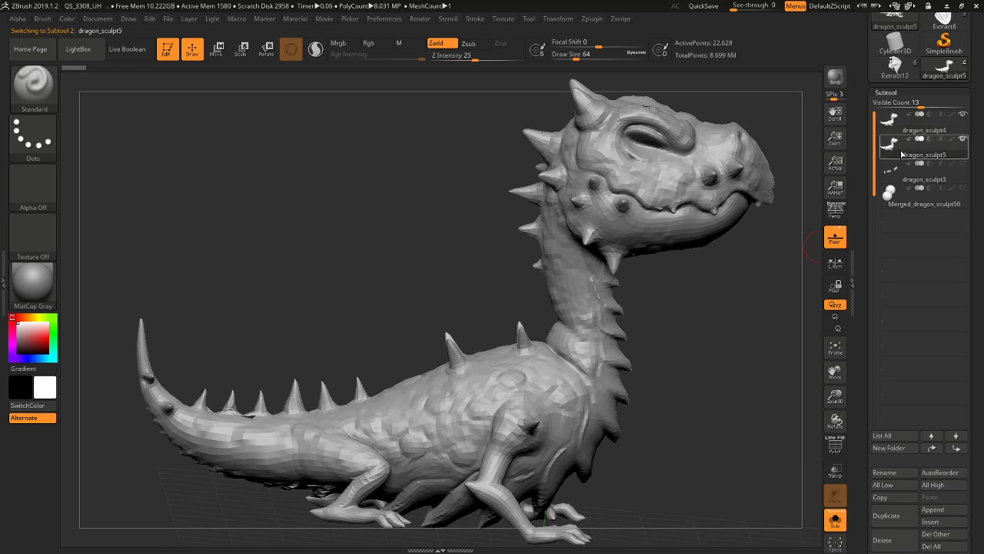
drag(729, 297, 576, 193)
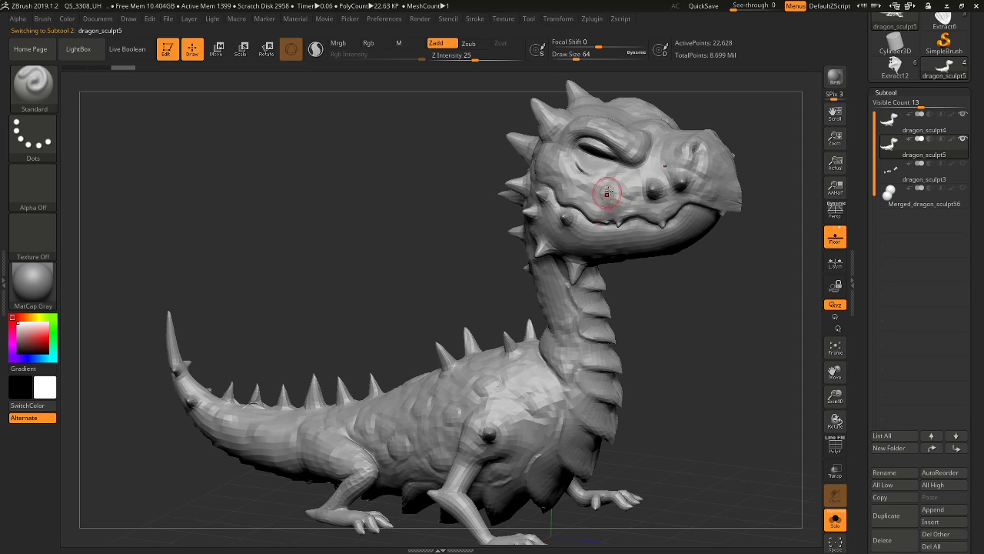
mouse_move(736, 280)
mouse_down()
mouse_move(712, 278)
mouse_move(723, 273)
mouse_move(725, 283)
mouse_up()
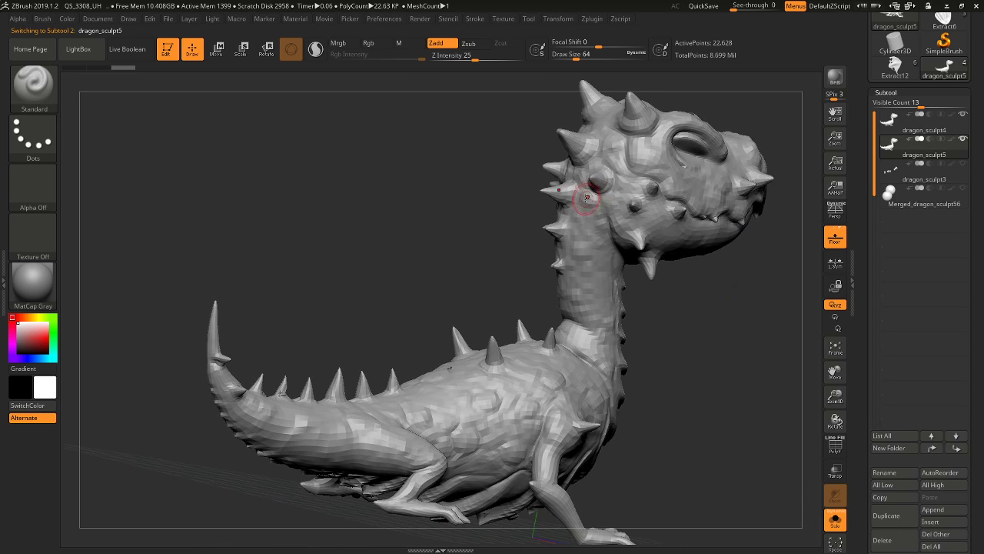
Subdivide the remeshed dragon_sculpt5 subtool up to subdivision level 4 with smoothing on
scroll(968, 356, down, 5)
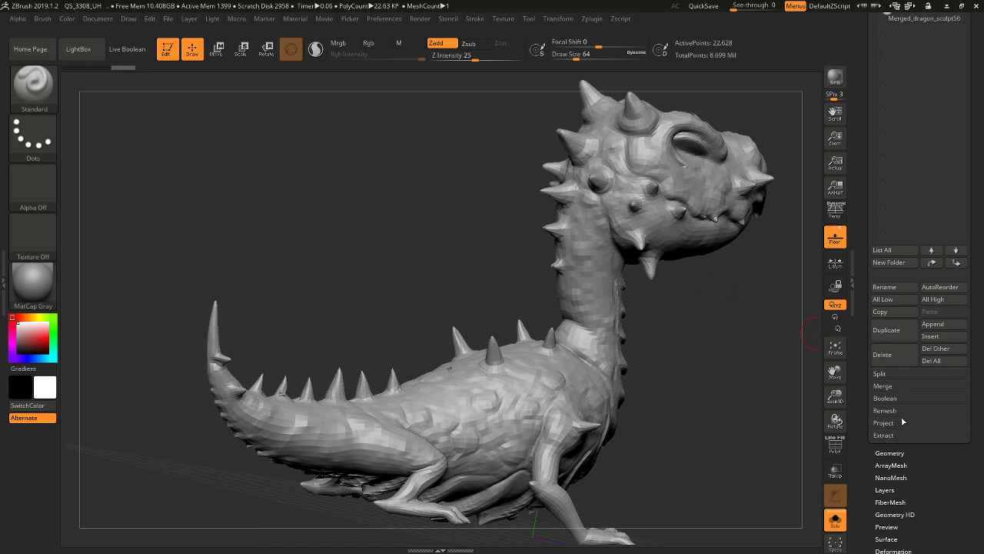
click(891, 453)
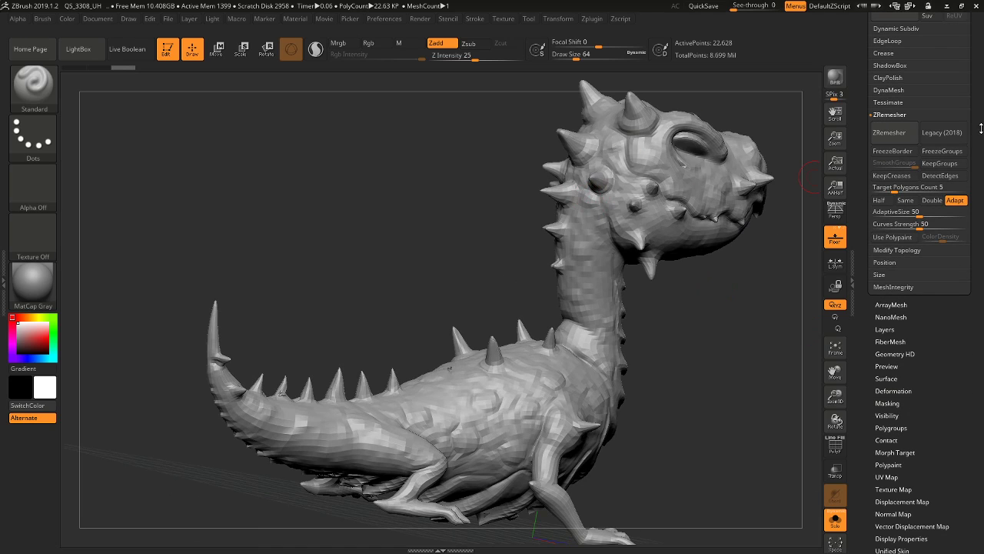
scroll(983, 193, up, 3)
scroll(983, 194, up, 1)
click(884, 170)
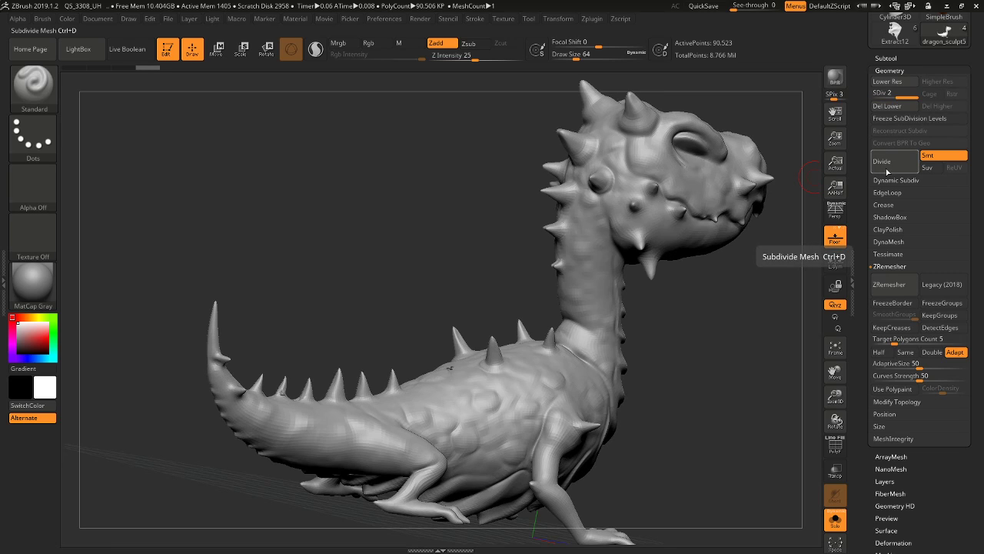
click(883, 163)
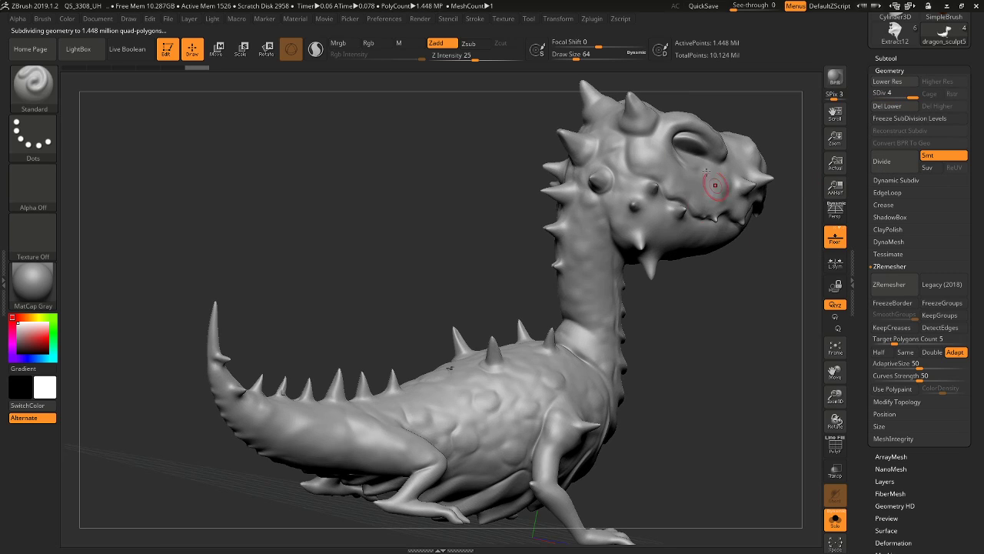
key(f)
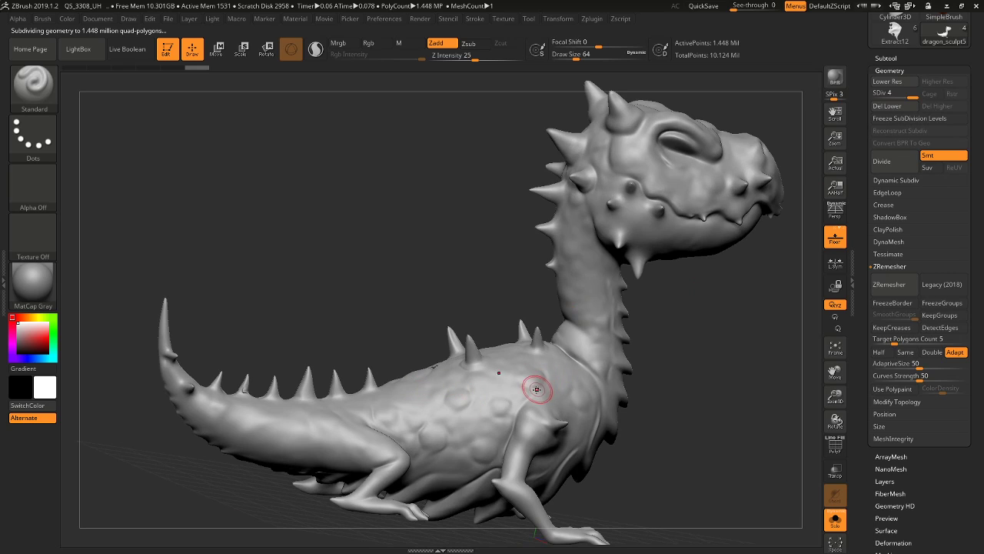
Examine the subdivided dragon_sculpt5's head, chest, back and tail for surface detail from several angles
drag(715, 344, 673, 355)
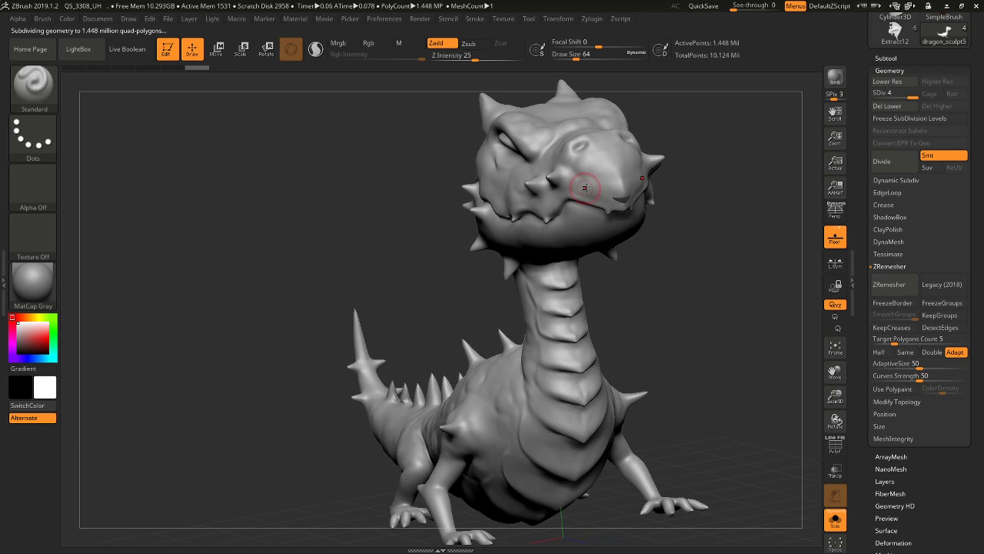
drag(725, 286, 804, 173)
click(885, 58)
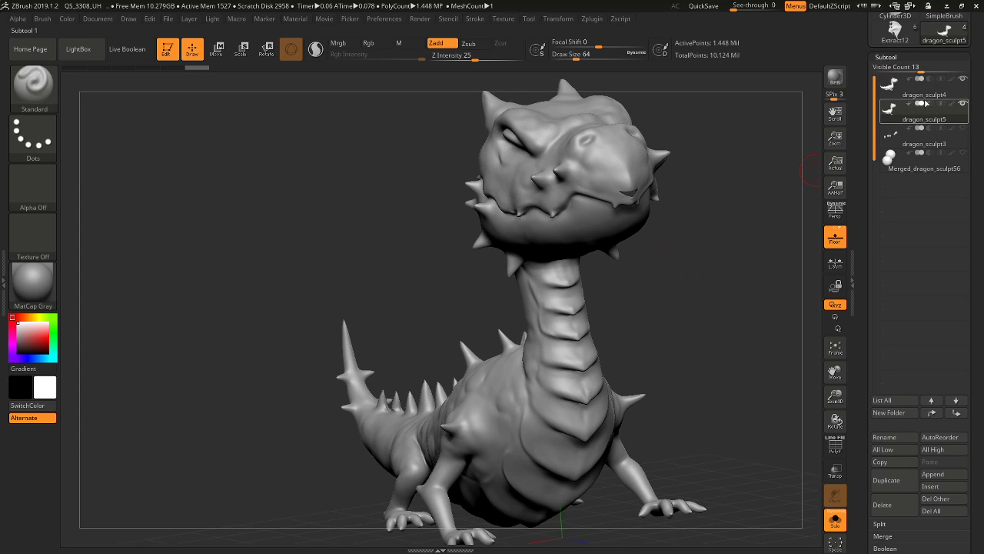
mouse_move(931, 117)
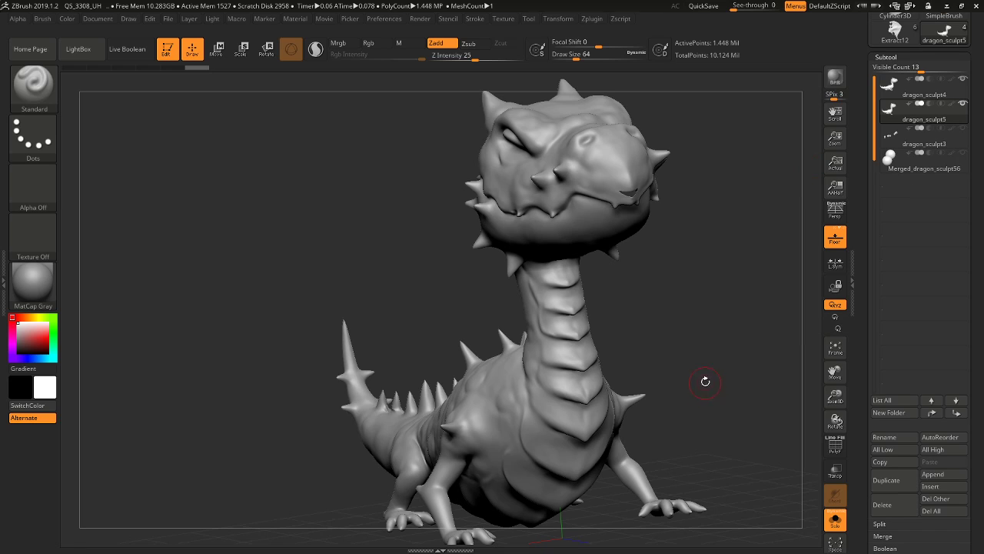
drag(690, 313, 708, 419)
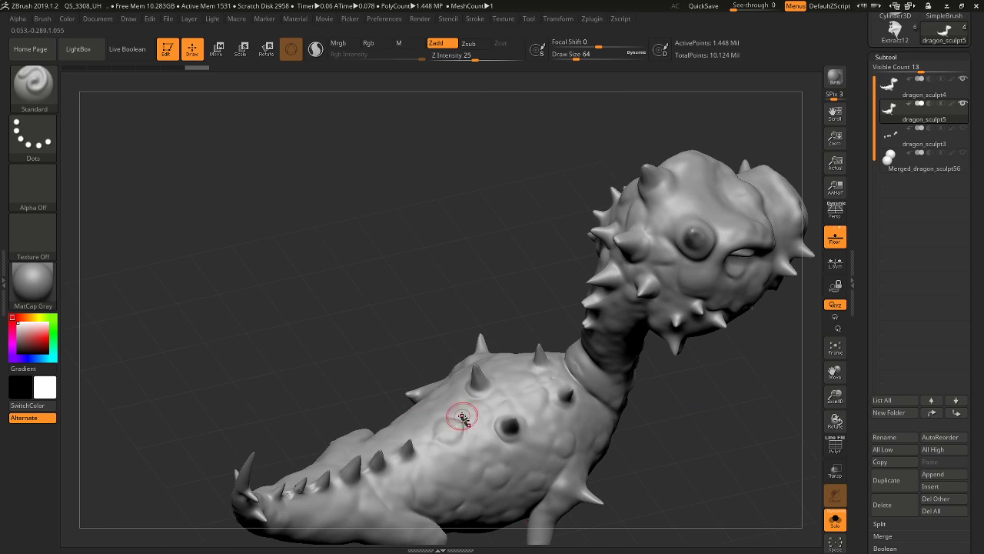
drag(719, 413, 740, 317)
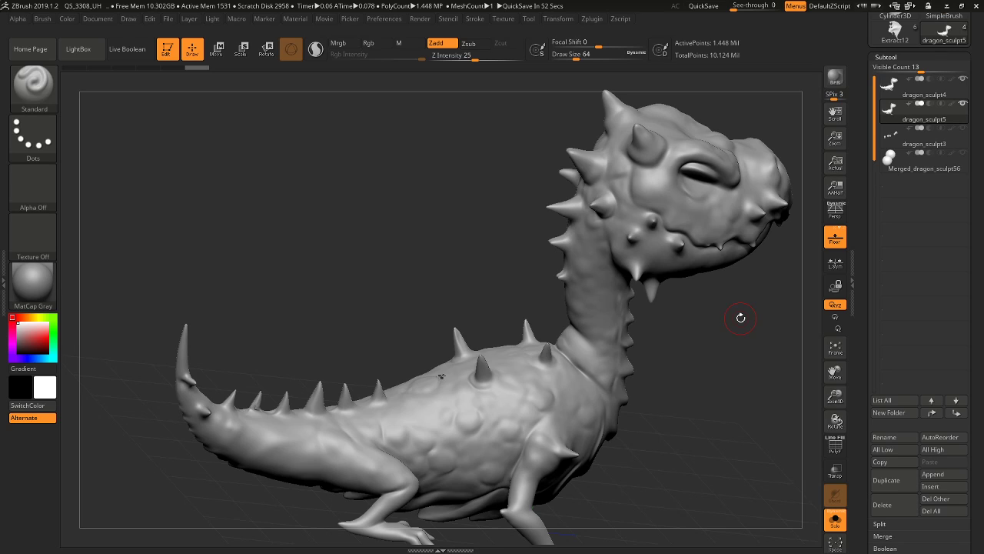
drag(713, 352, 725, 188)
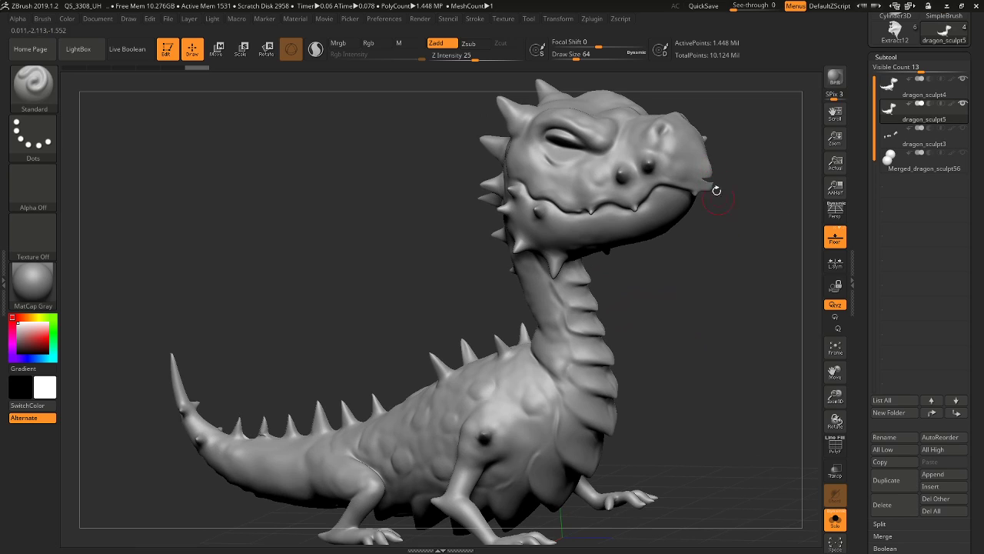
drag(735, 307, 811, 278)
Check dragon_sculpt5's active point count and divide the mesh once more to subdivision level 5
mouse_move(975, 284)
mouse_down()
mouse_move(981, 213)
mouse_move(975, 288)
mouse_up()
scroll(960, 196, down, 5)
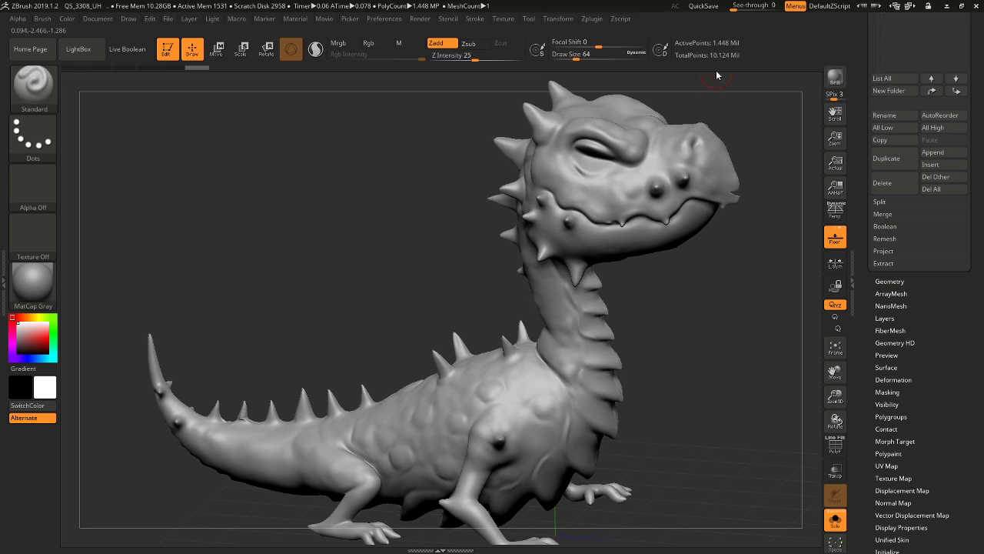
click(891, 282)
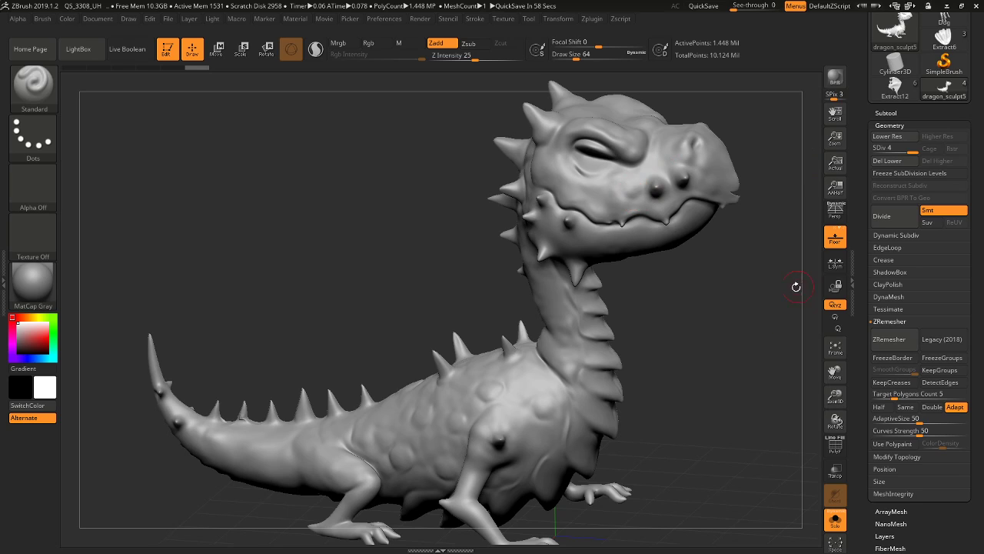
drag(797, 286, 771, 297)
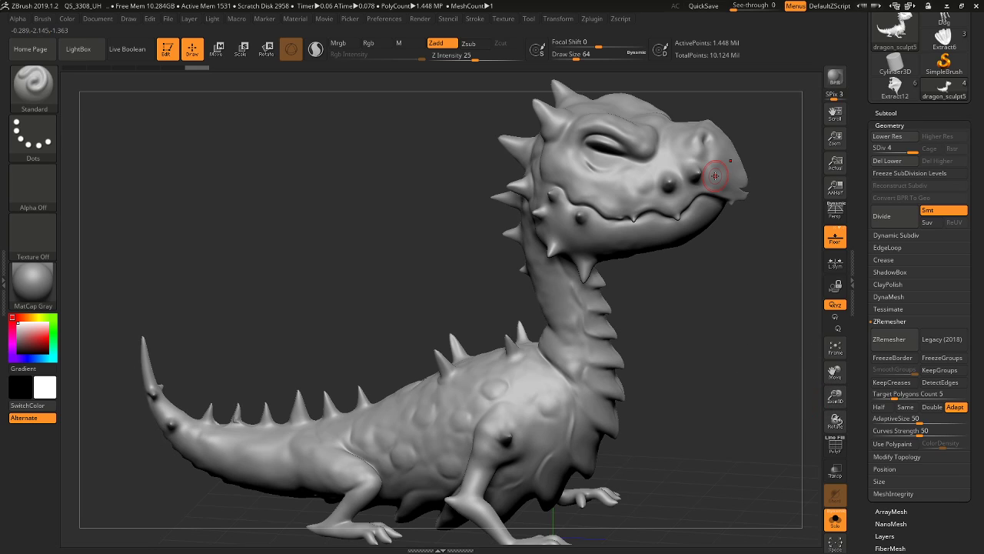
mouse_move(760, 292)
mouse_down()
mouse_move(753, 301)
mouse_move(770, 297)
mouse_up()
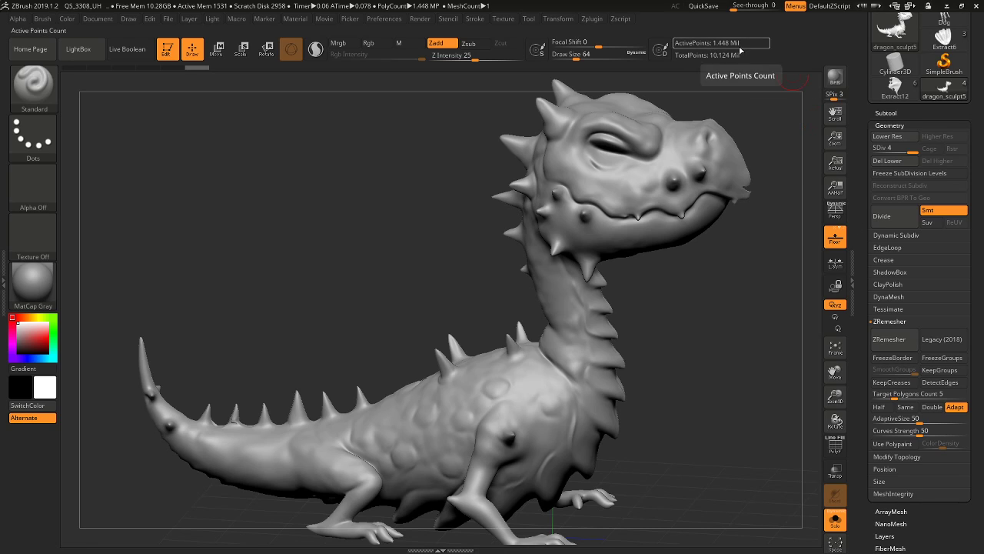
click(882, 216)
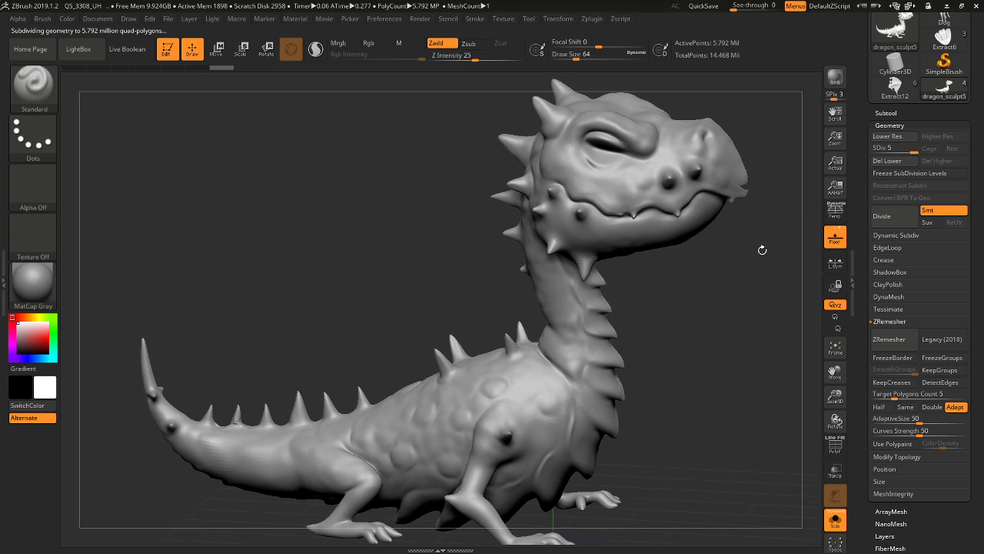
Turn off Solo mode to display the detailed dragon_sculpt4 together with the subdivided dragon_sculpt5
click(887, 113)
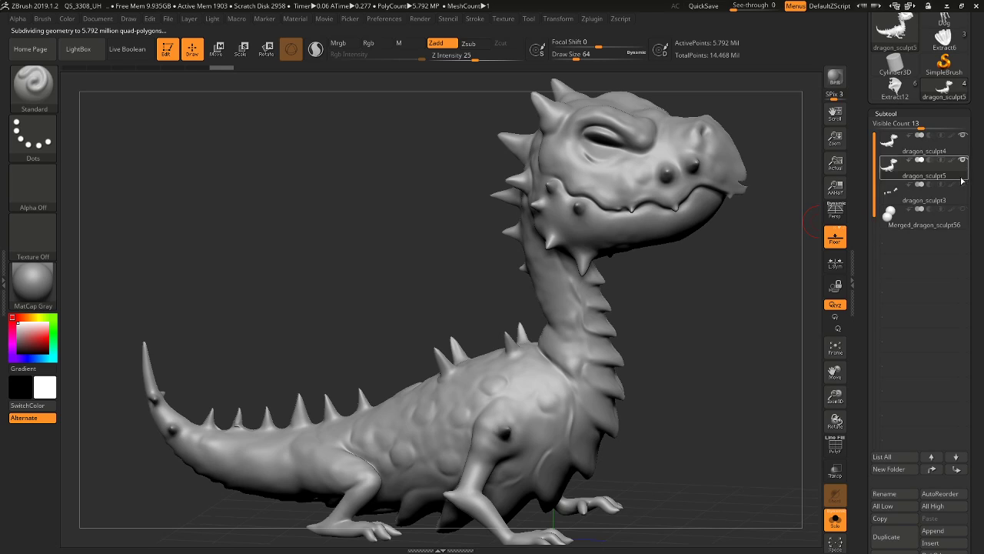
scroll(979, 194, down, 3)
drag(979, 195, 980, 181)
click(835, 520)
drag(736, 353, 814, 474)
click(835, 520)
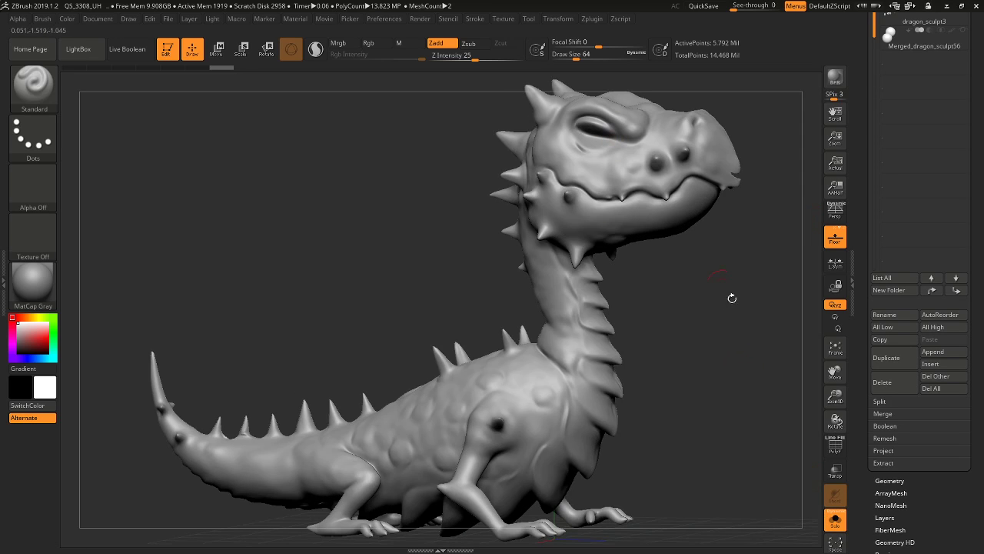
click(836, 520)
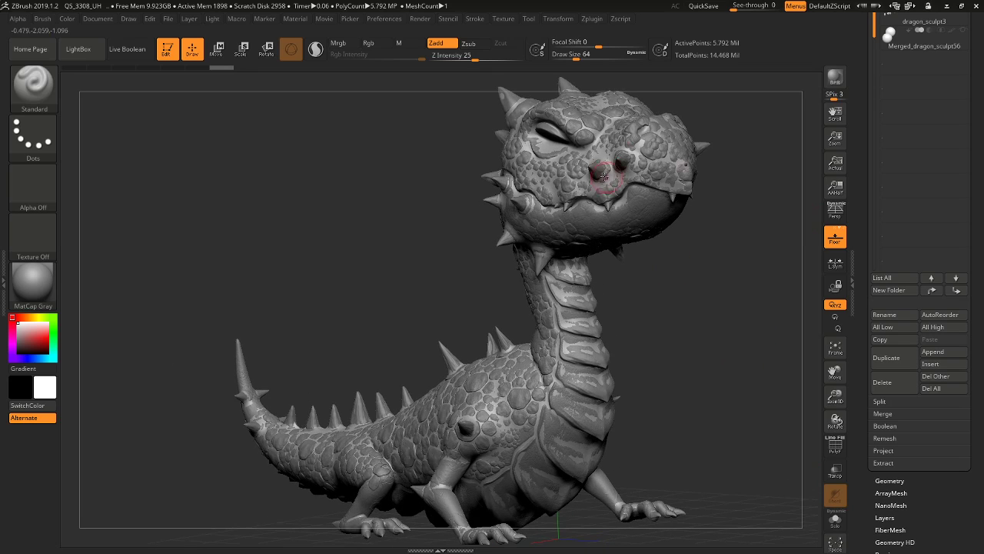
Project the visible dragon_sculpt4 detail onto dragon_sculpt5 with ProjectAll, using a Dist of 0.1
scroll(881, 378, down, 4)
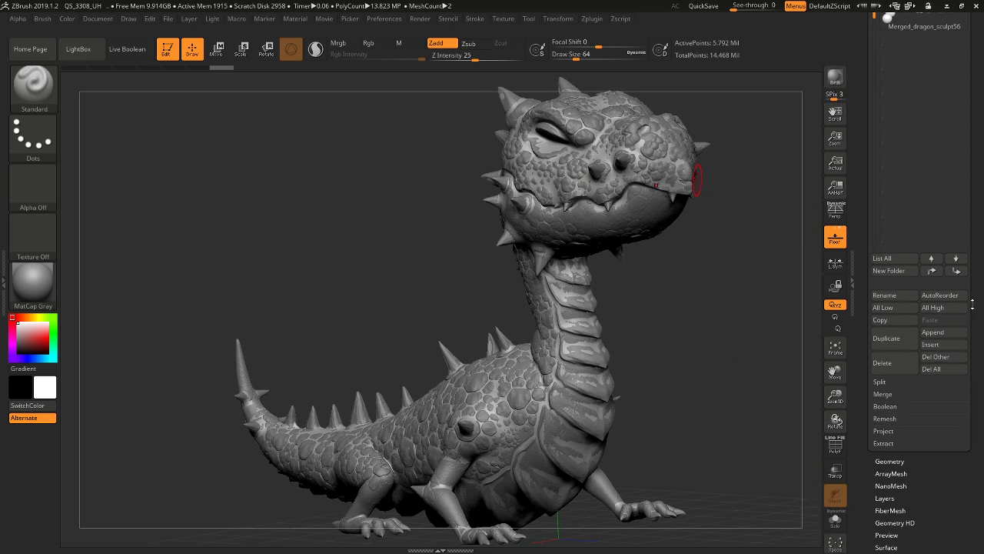
click(885, 369)
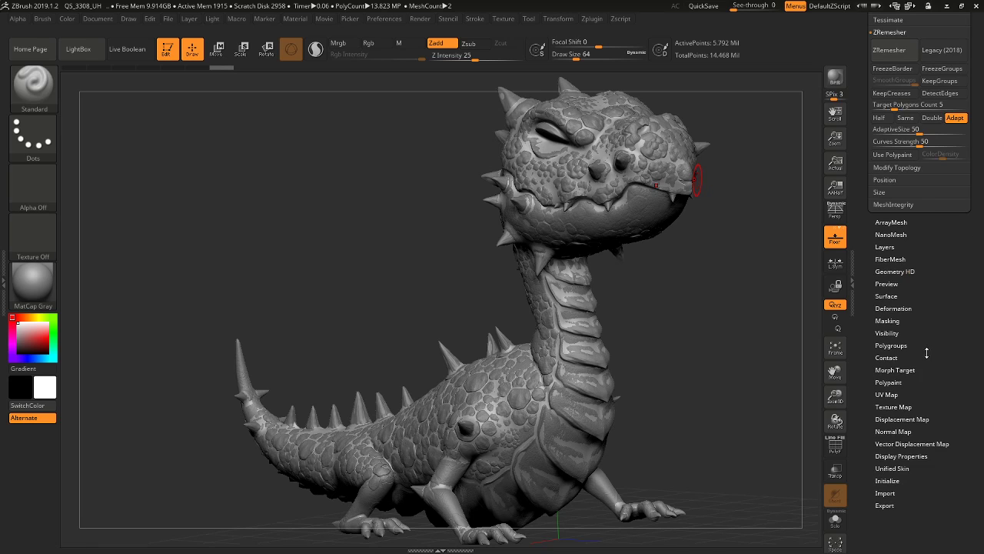
drag(962, 315, 970, 387)
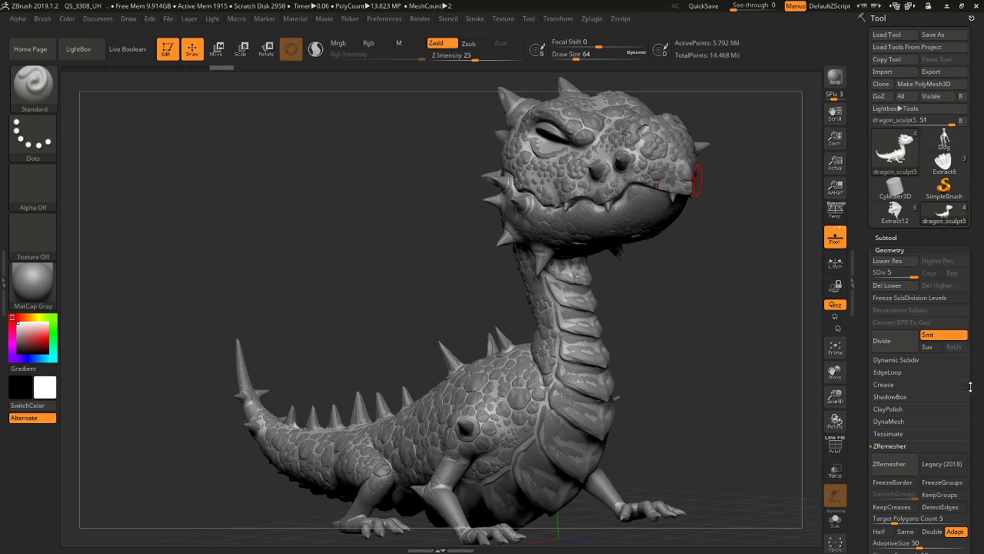
click(886, 238)
scroll(976, 327, down, 6)
scroll(981, 269, down, 4)
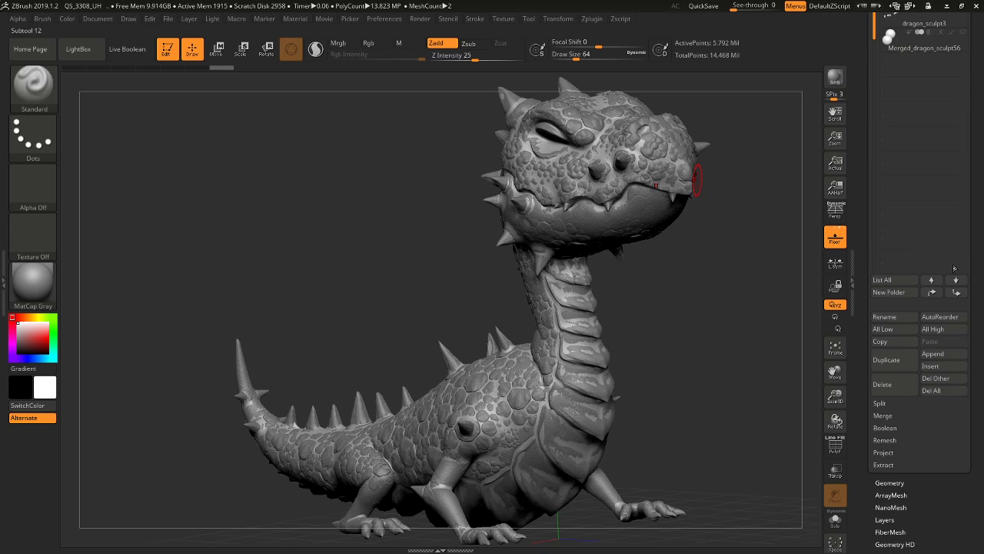
click(884, 452)
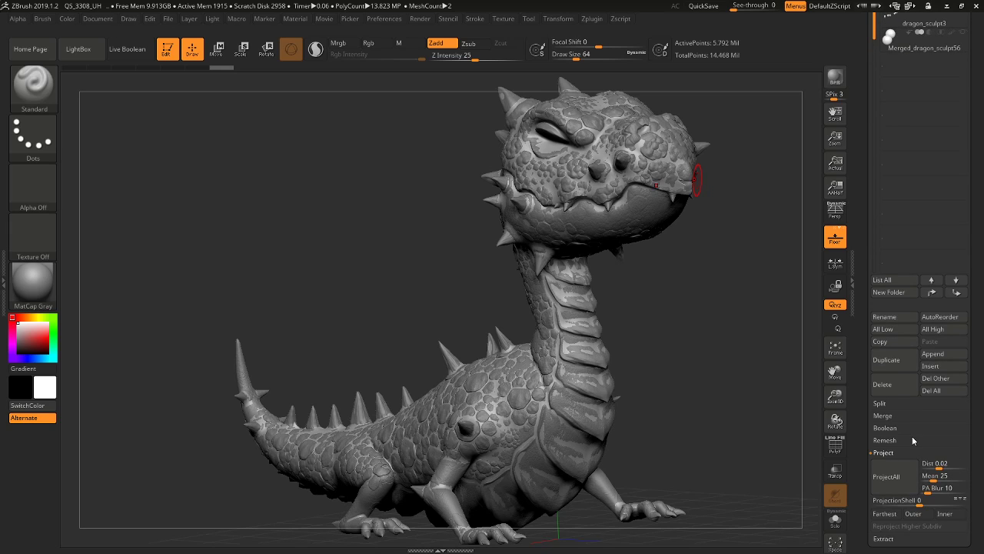
click(925, 464)
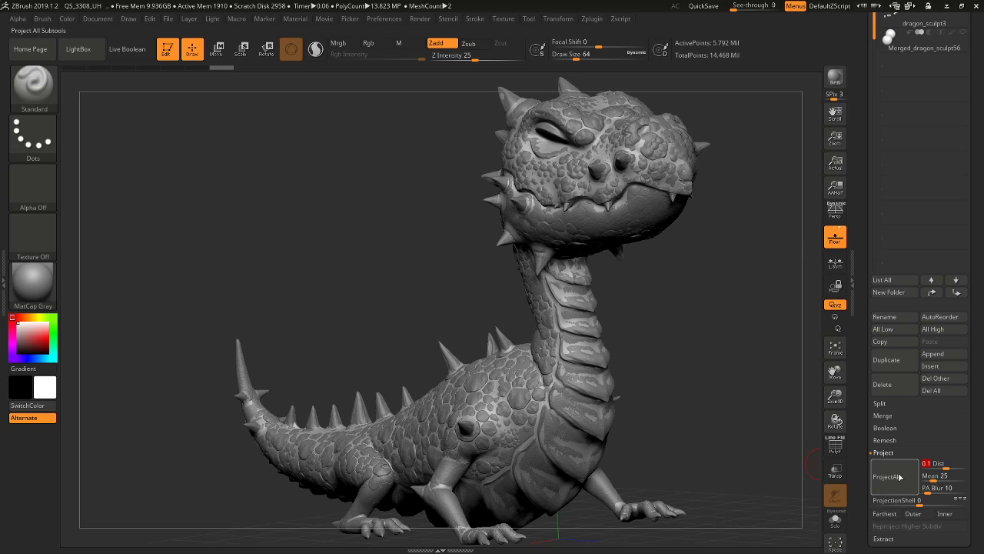
click(900, 477)
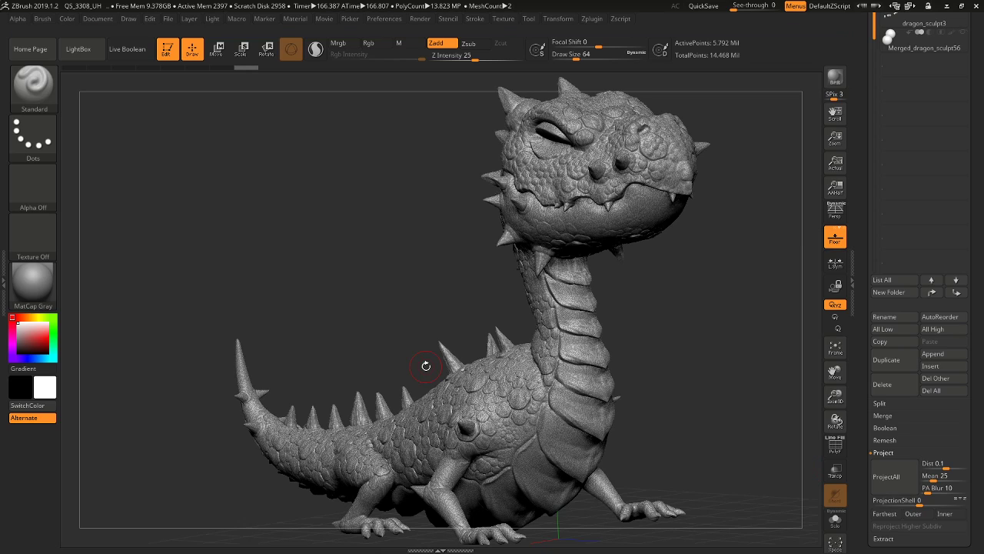
Hide the original dragon_sculpt4 subtool so that only the projected dragon_sculpt5 is displayed
drag(692, 306, 716, 204)
scroll(955, 168, up, 5)
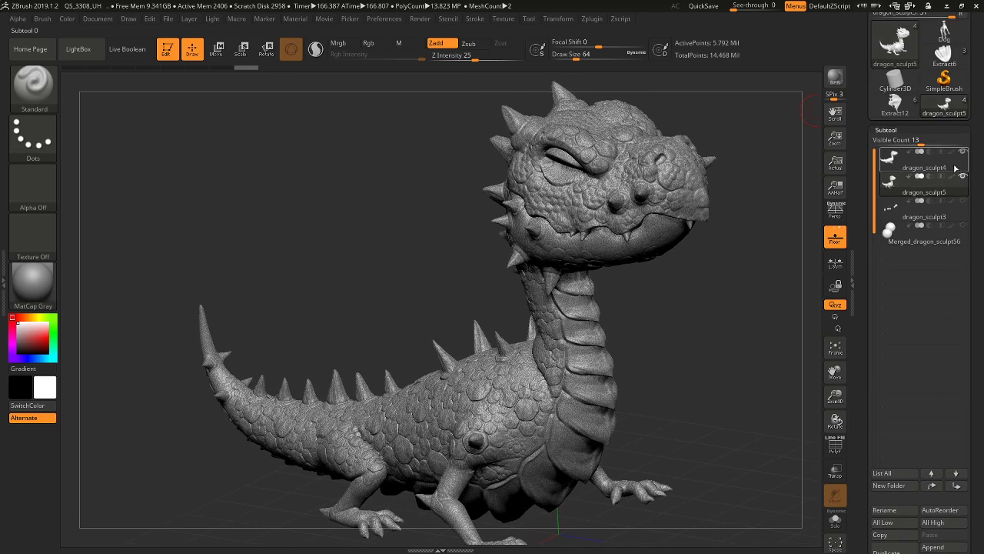
click(962, 152)
drag(749, 232, 661, 323)
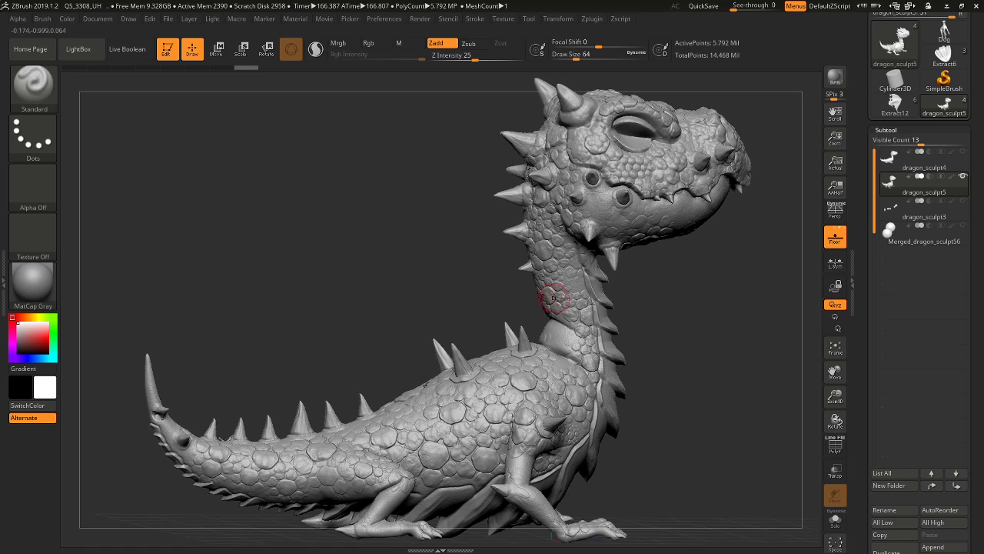
Compare the projected scale detail on dragon_sculpt5 with the original dragon_sculpt4 from the side
drag(671, 362, 693, 352)
key(d)
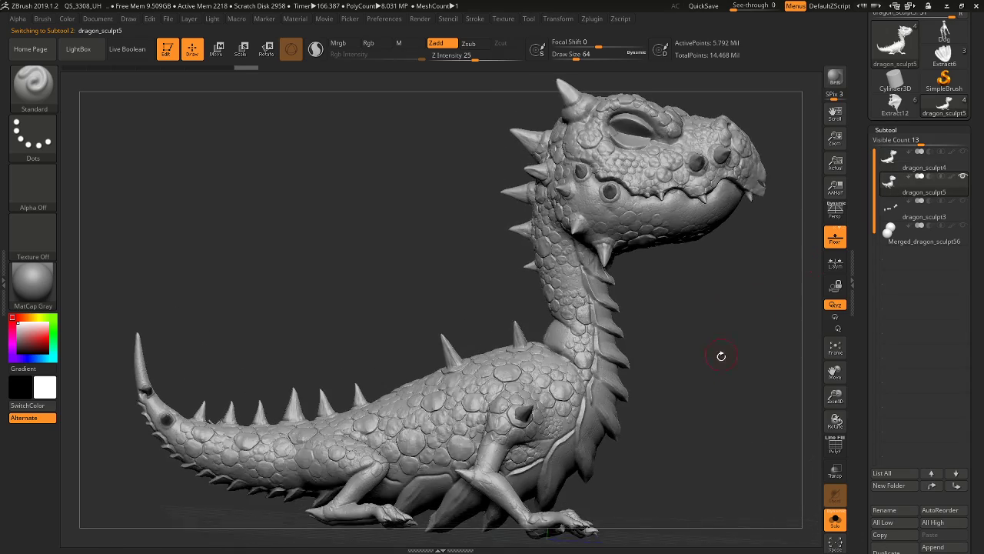
drag(721, 356, 723, 336)
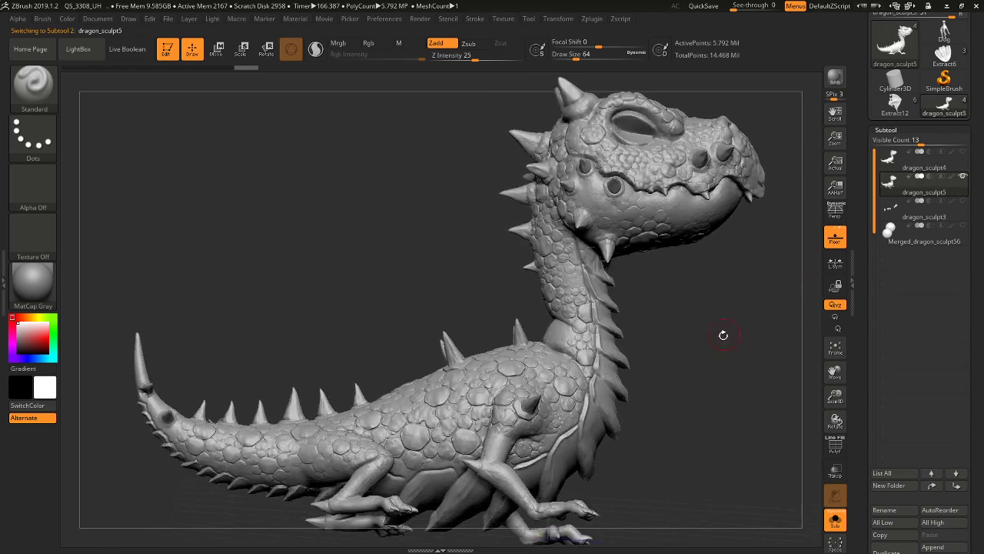
click(904, 167)
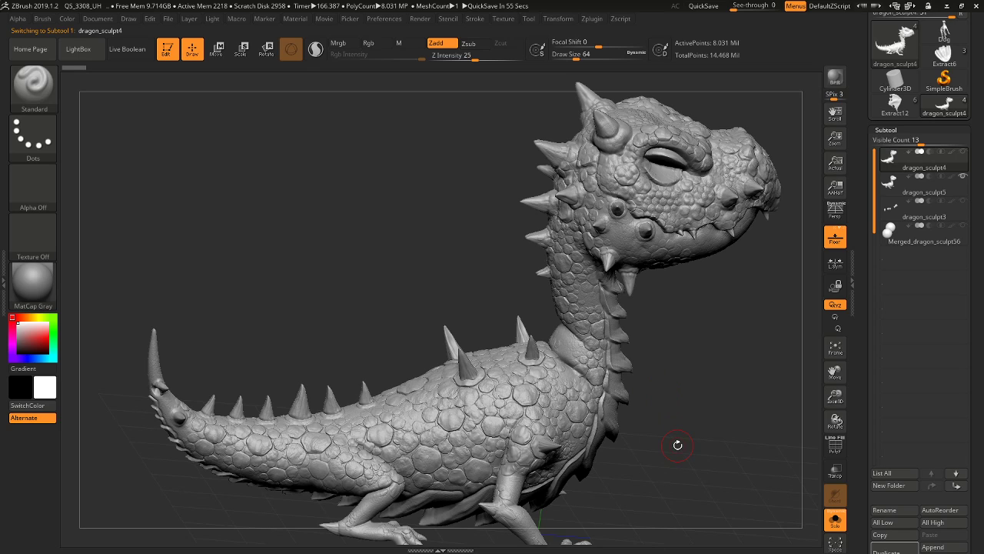
Select the retopologized dragon_sculpt5 subtool and check its projected detail in Solo mode
click(923, 185)
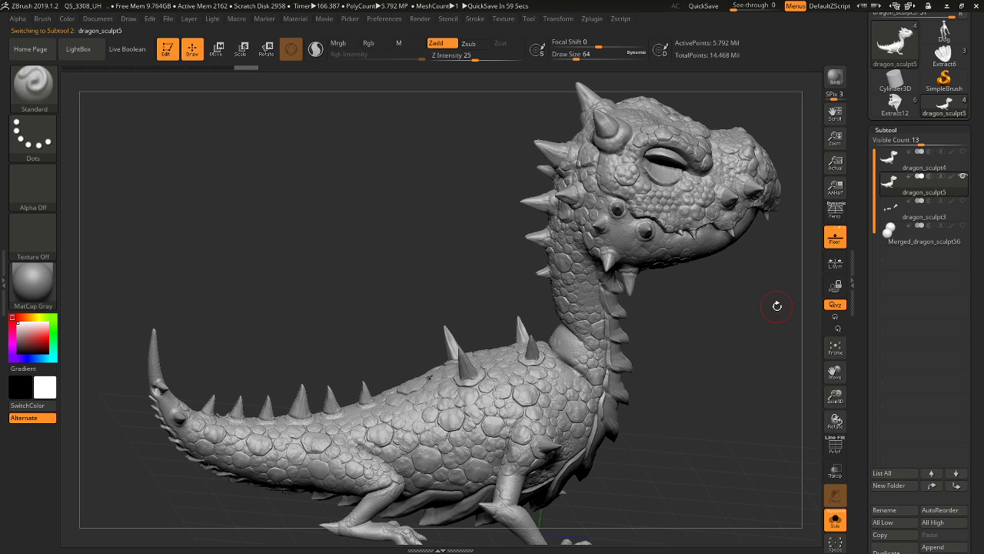
drag(676, 345, 678, 339)
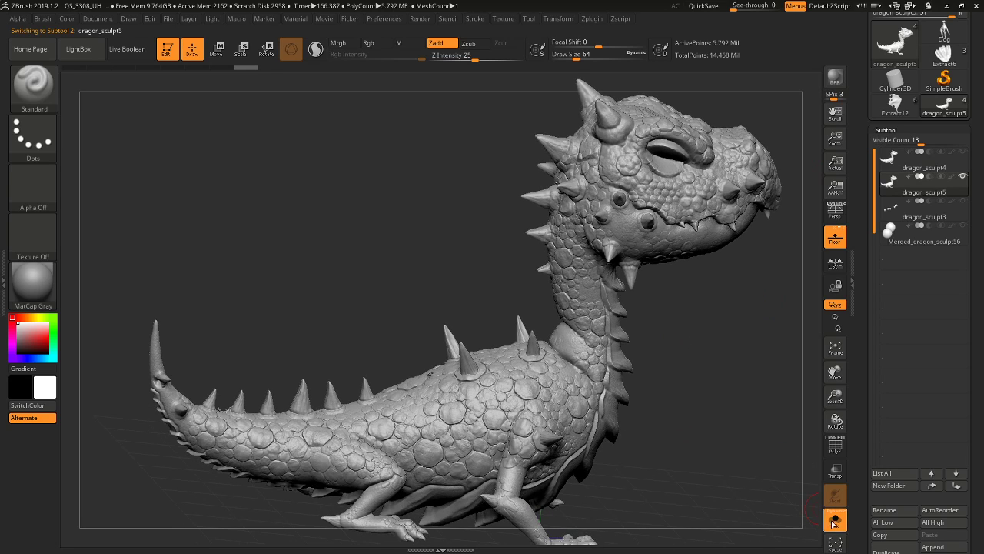
click(833, 524)
click(835, 521)
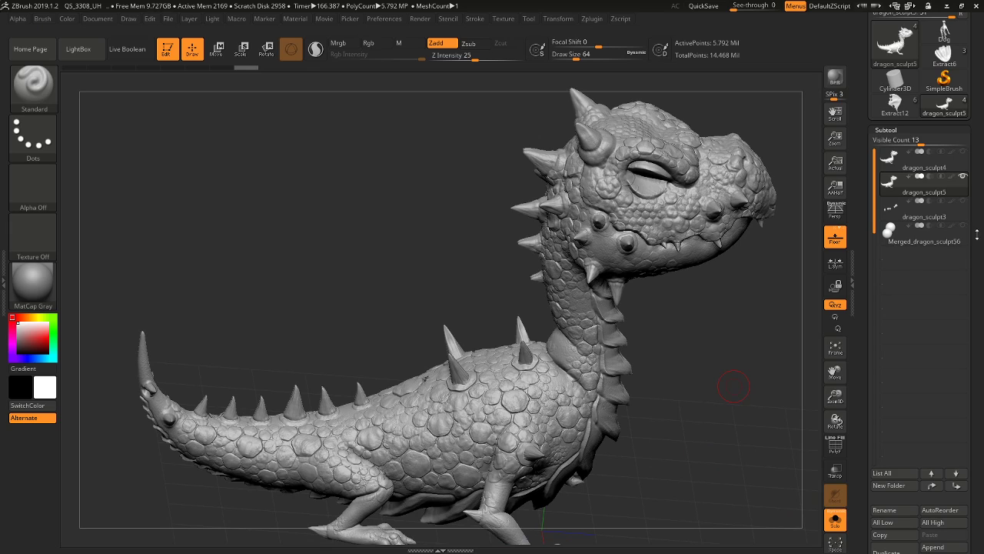
Lower dragon_sculpt5 to subdivision level 1
drag(977, 233, 981, 191)
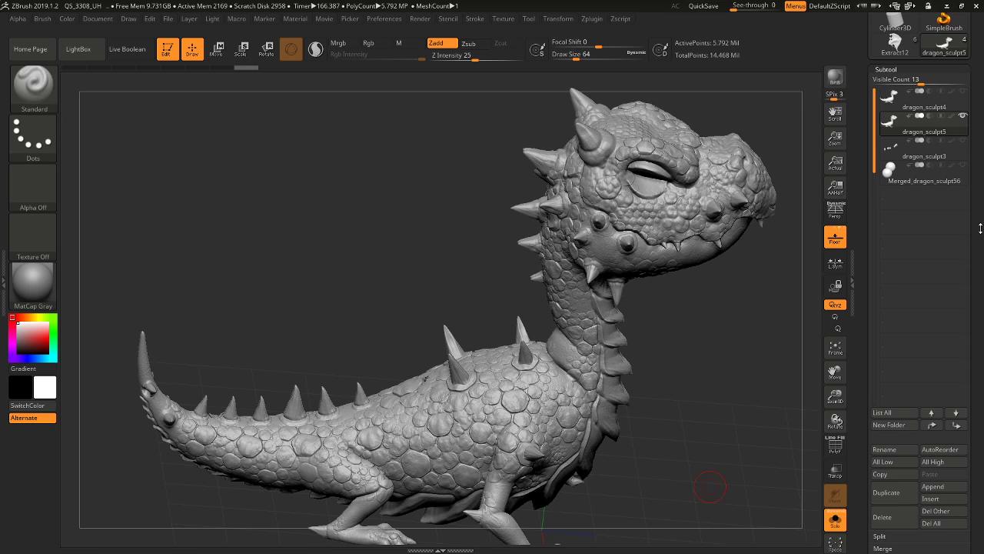
drag(980, 228, 981, 123)
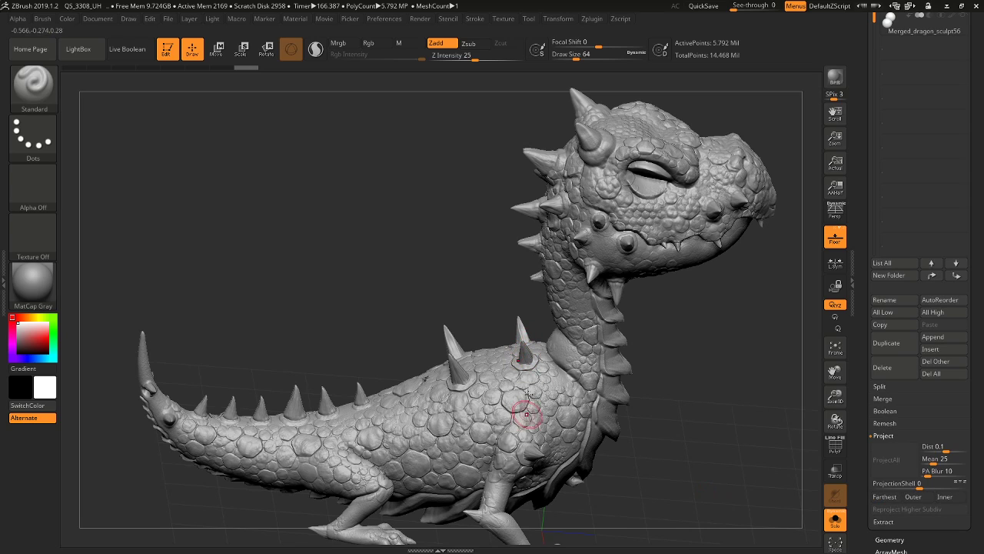
drag(764, 389, 769, 398)
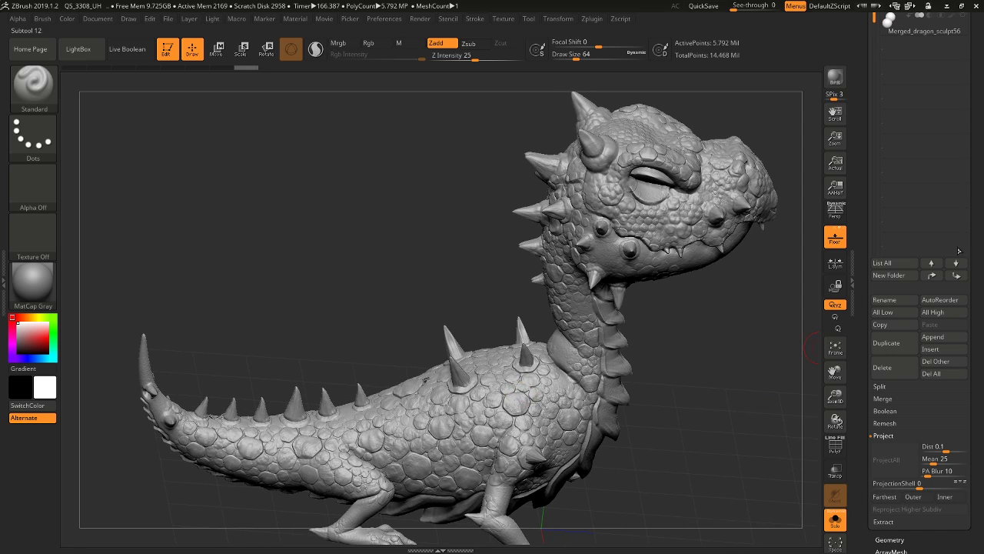
scroll(983, 204, up, 5)
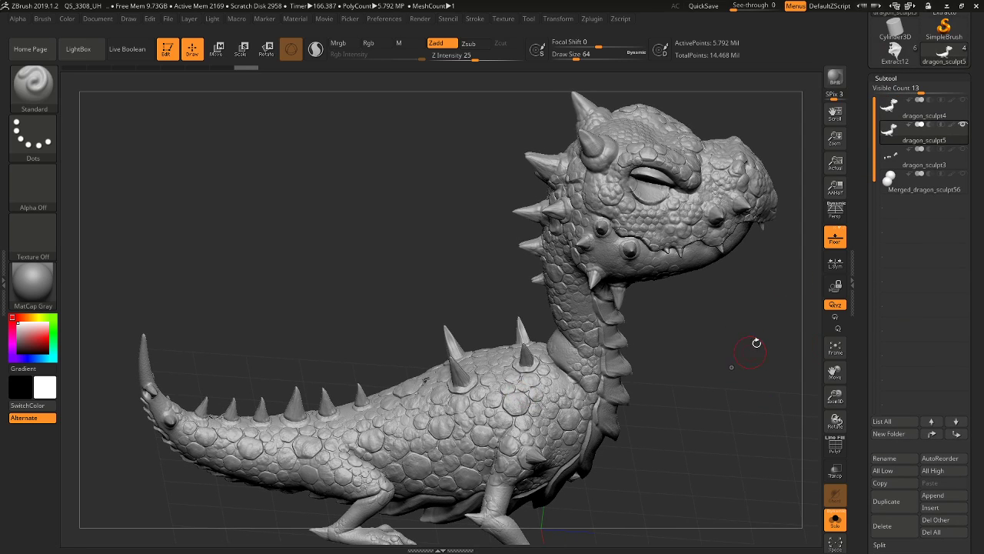
scroll(923, 292, down, 10)
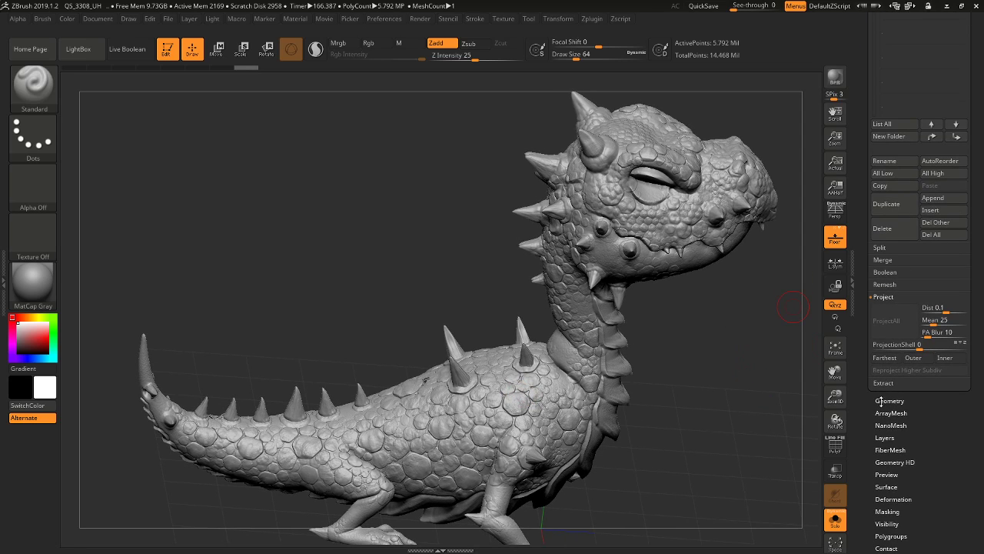
scroll(908, 76, up, 3)
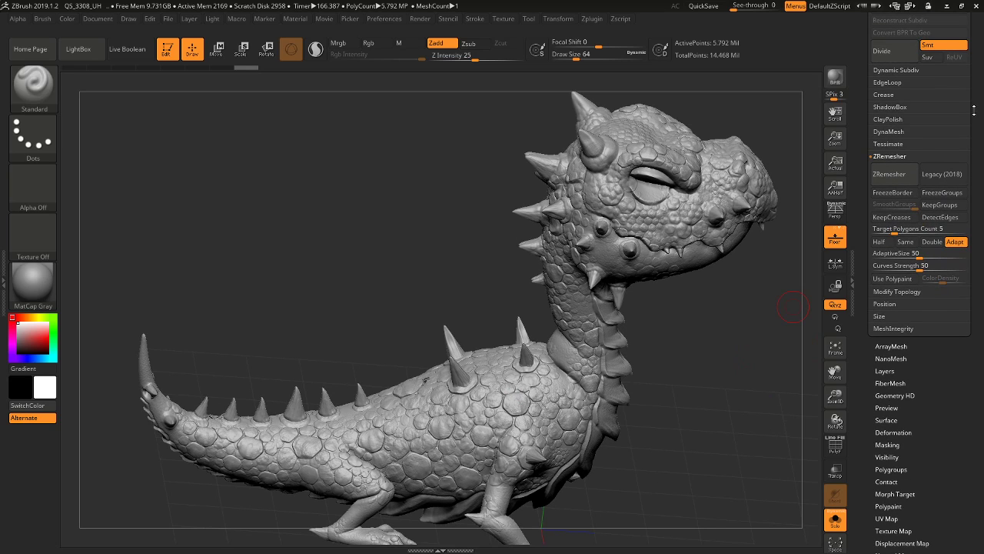
scroll(907, 77, up, 3)
drag(908, 77, 877, 80)
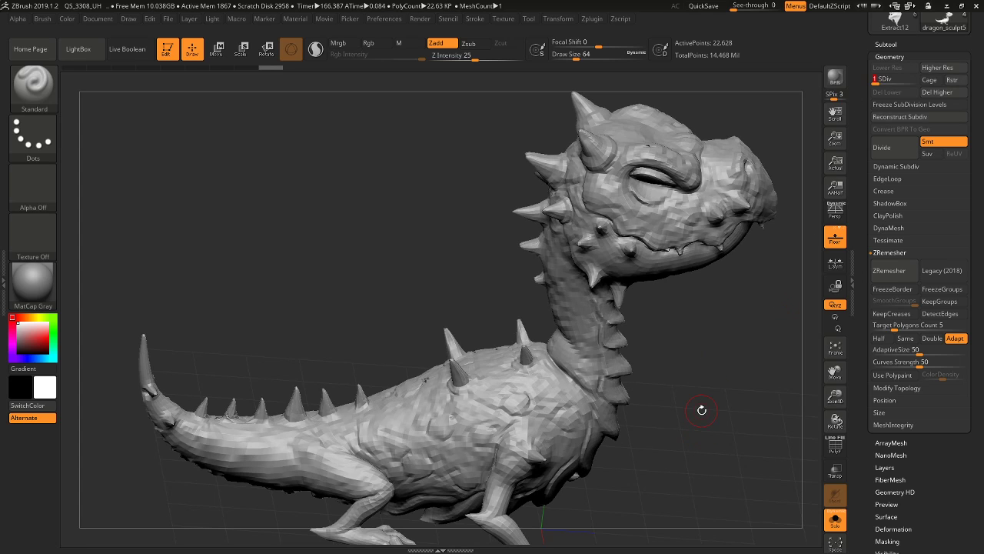
Smooth the surface of the upper back just behind the neck on the low-resolution mesh
drag(752, 431, 621, 340)
shift+drag(527, 389, 547, 401)
mouse_move(627, 448)
mouse_down()
mouse_move(541, 390)
mouse_move(550, 403)
mouse_up()
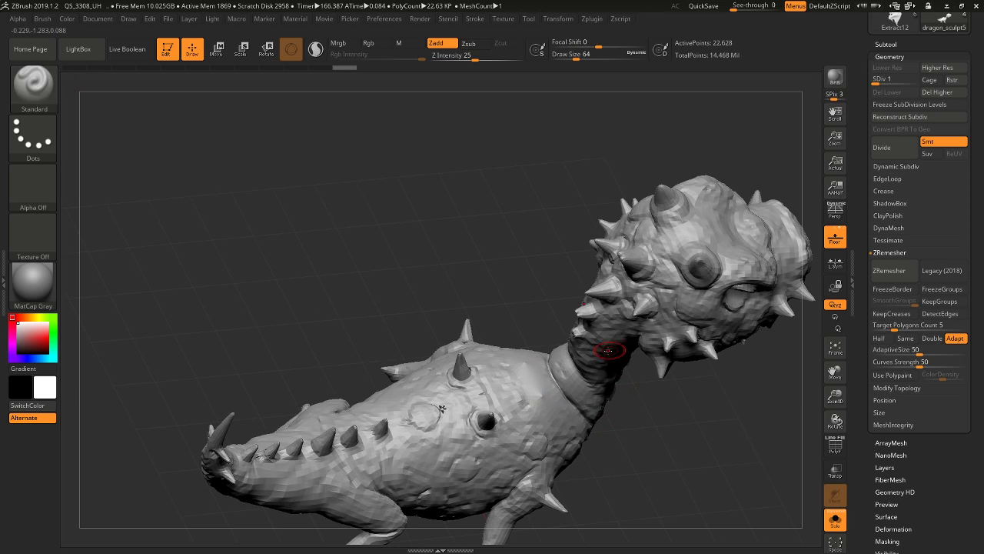
Build up small lumps on the upper back behind the neck with the ClayBuildup brush and smooth them down
click(47, 99)
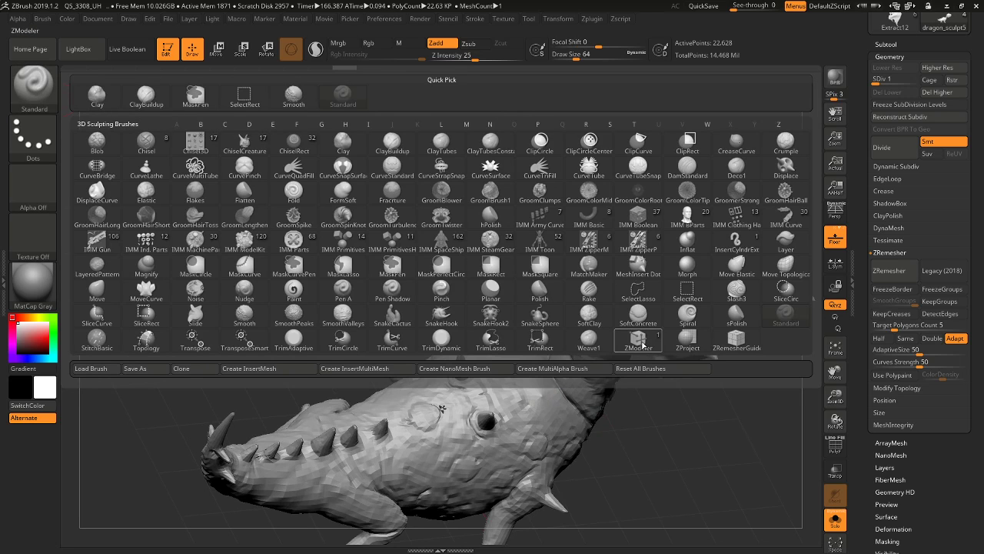
click(150, 94)
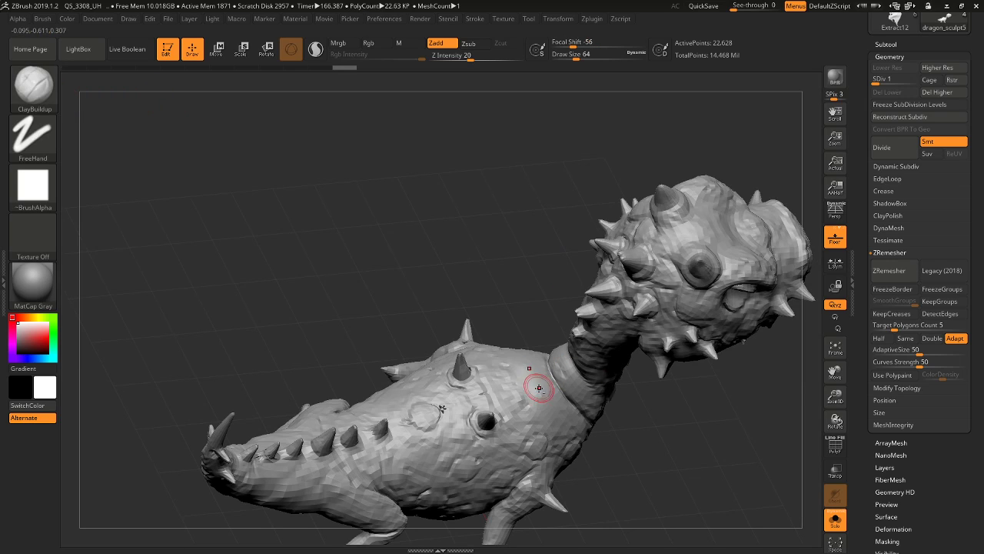
key(shift)
mouse_move(534, 400)
shift+mouse_down()
mouse_move(542, 403)
mouse_move(540, 394)
shift+mouse_up()
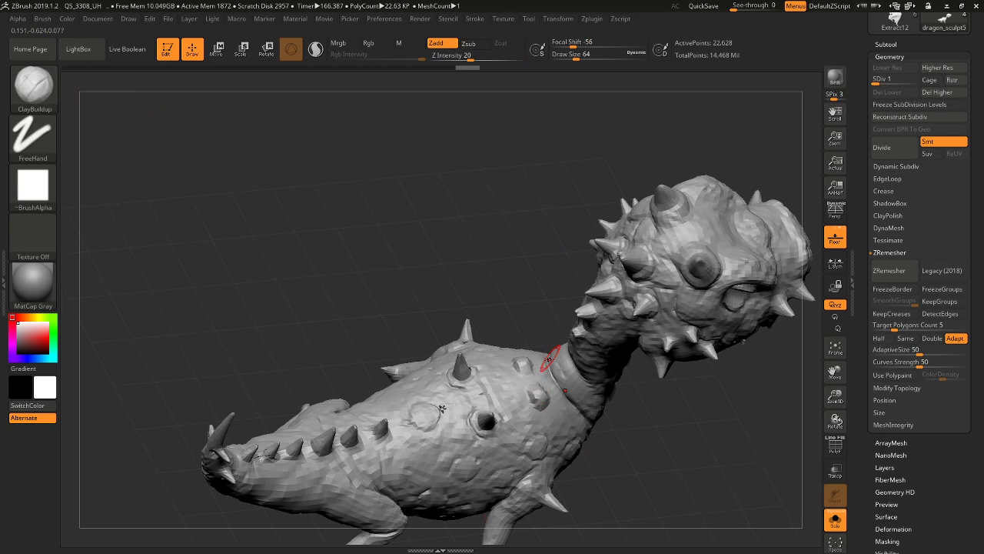
key(shift)
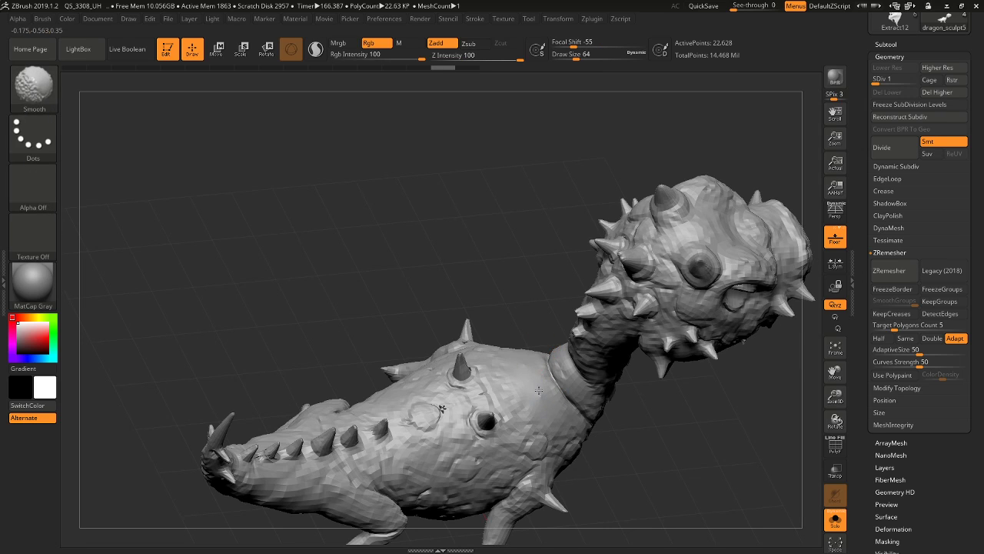
Raise dragon_sculpt5 to subdivision level 4 and examine the edited scales on the upper back up close
mouse_move(593, 466)
mouse_down()
mouse_move(698, 437)
mouse_move(635, 406)
mouse_up()
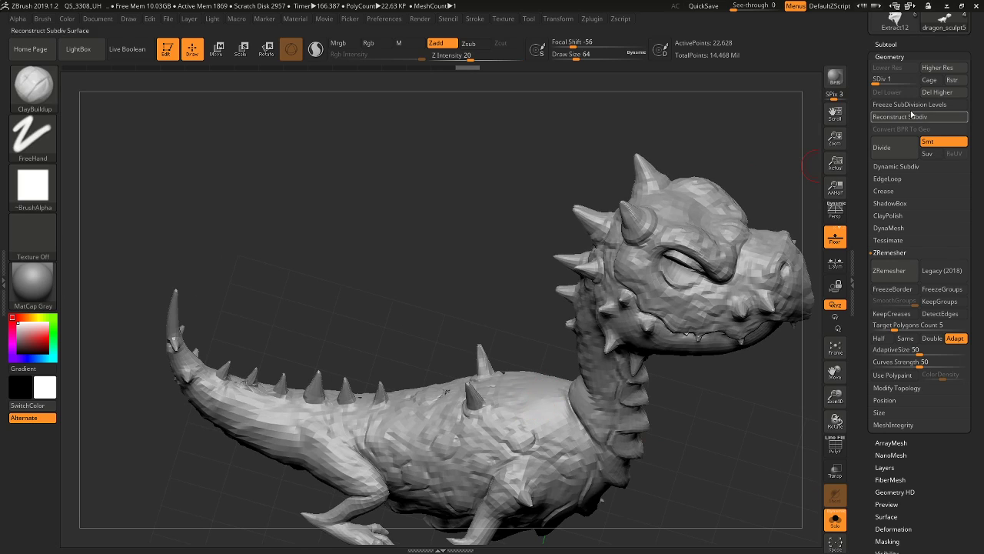
drag(886, 81, 903, 80)
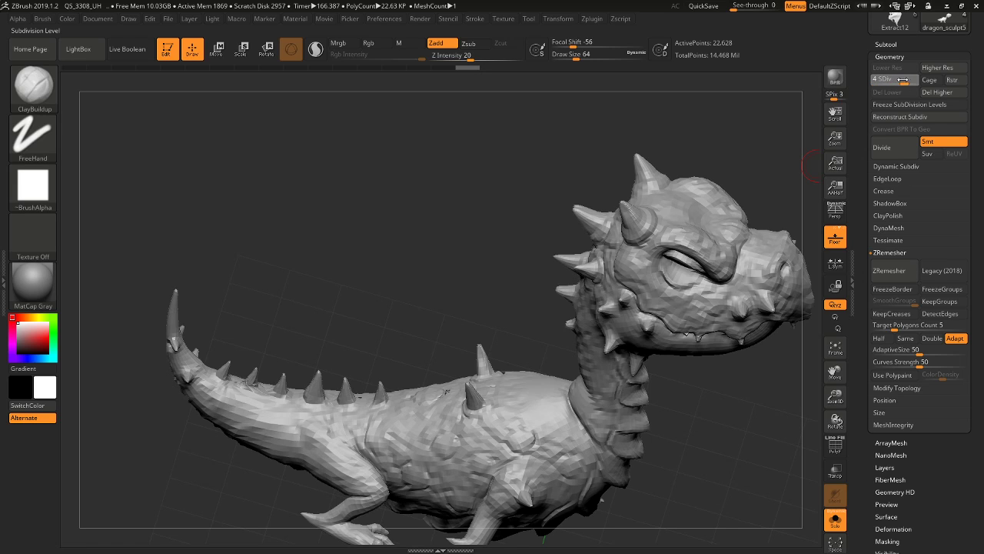
drag(472, 223, 473, 257)
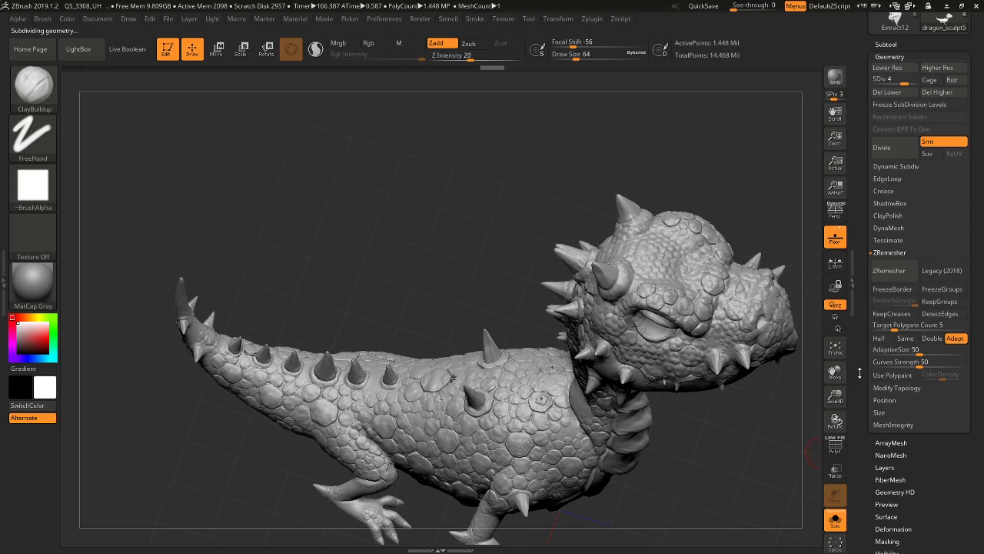
drag(835, 397, 908, 441)
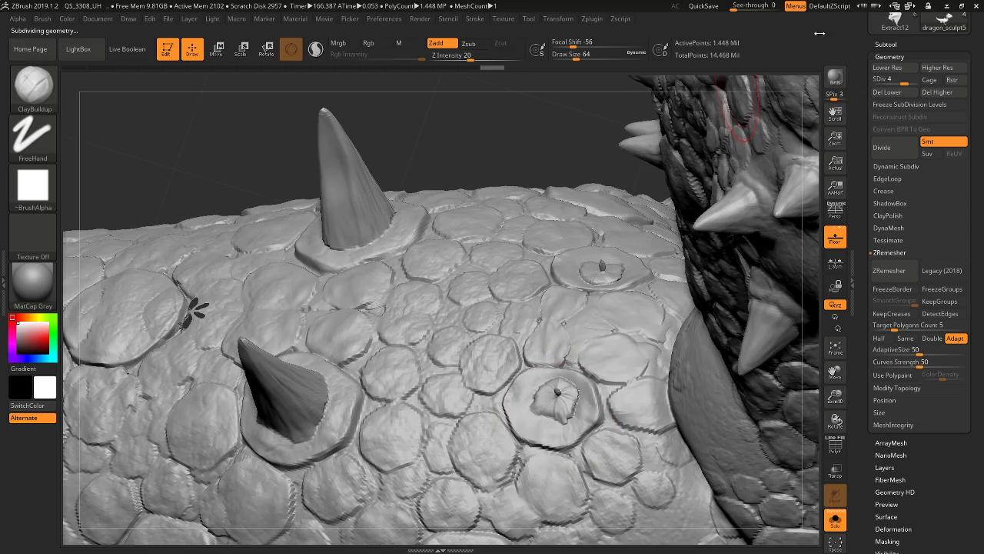
Rework the centre of the large scale near the neck with ClayBuildup and Smooth at subdivision level 2, using a Draw Size of 29
drag(905, 81, 885, 81)
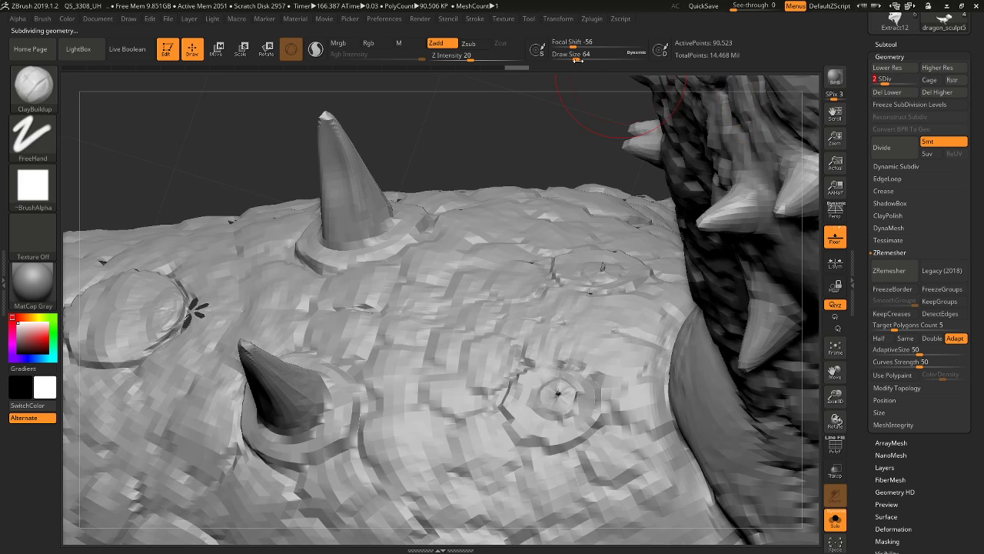
drag(577, 60, 568, 60)
shift+drag(547, 412, 547, 396)
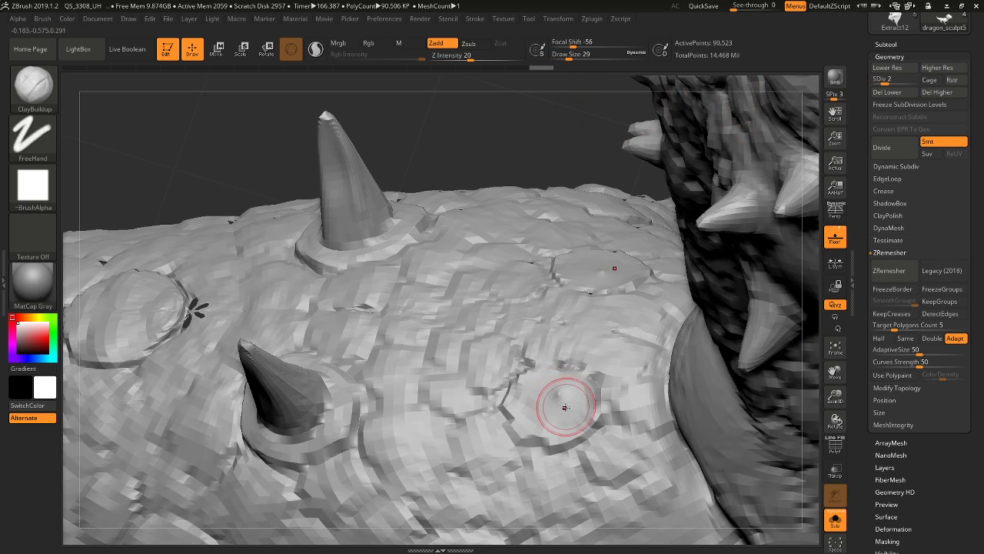
drag(557, 394, 554, 399)
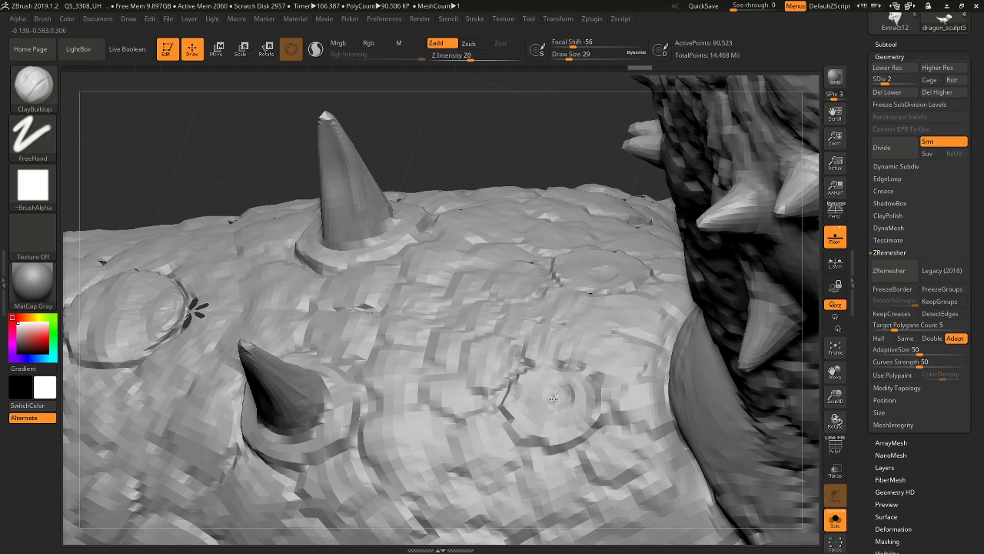
key(shift)
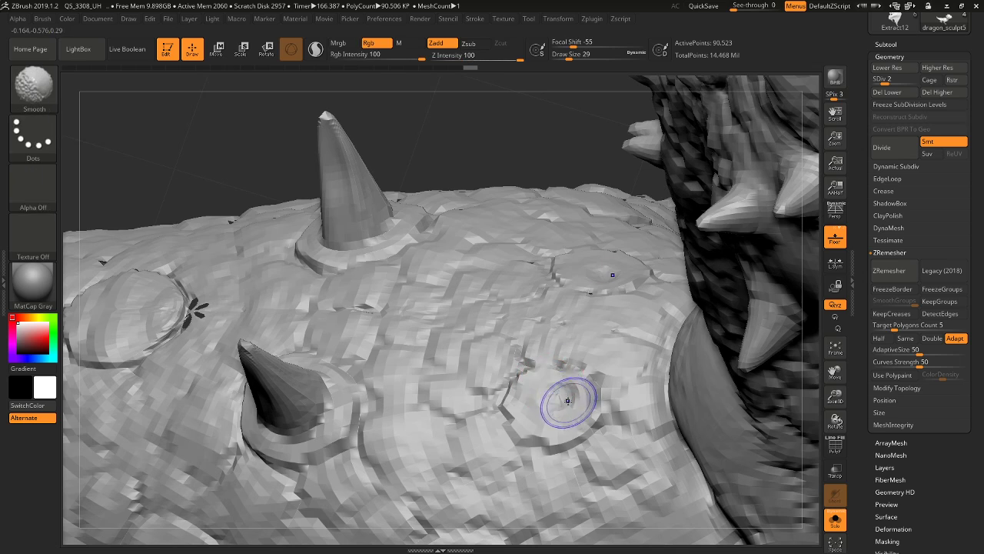
Smooth the centre of the large scale near the neck at subdivision level 4 and again at level 5
click(908, 80)
key(shift)
shift+drag(559, 396, 558, 392)
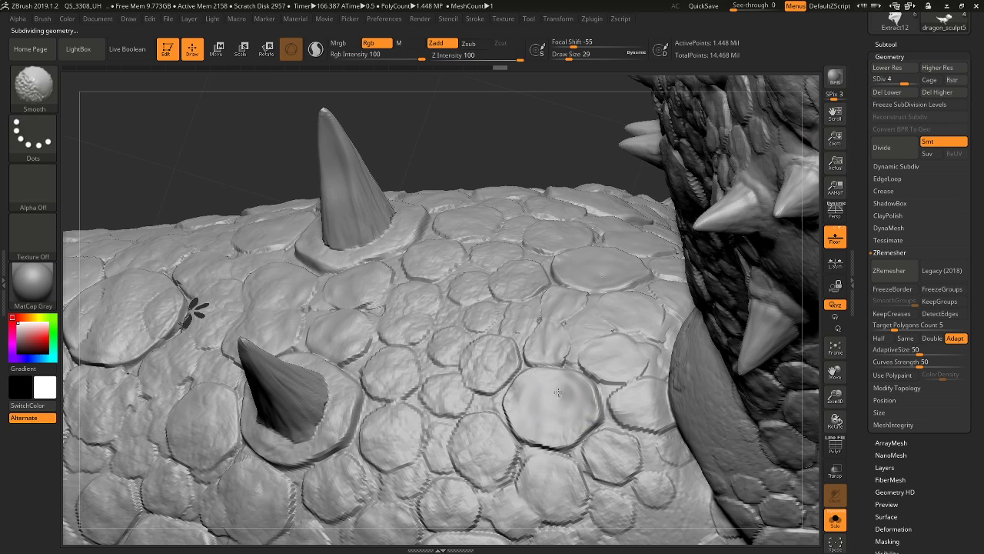
click(914, 79)
key(shift)
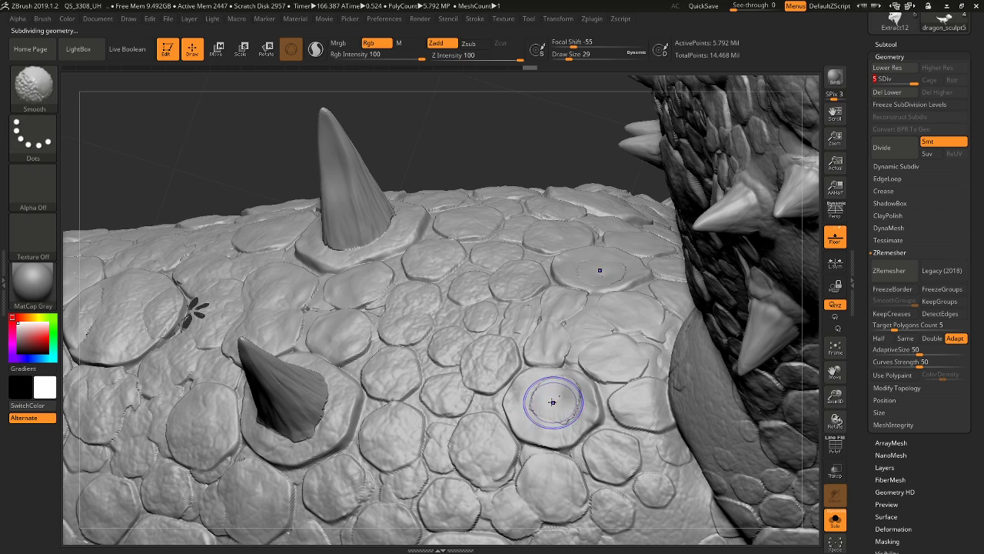
shift+drag(549, 400, 554, 411)
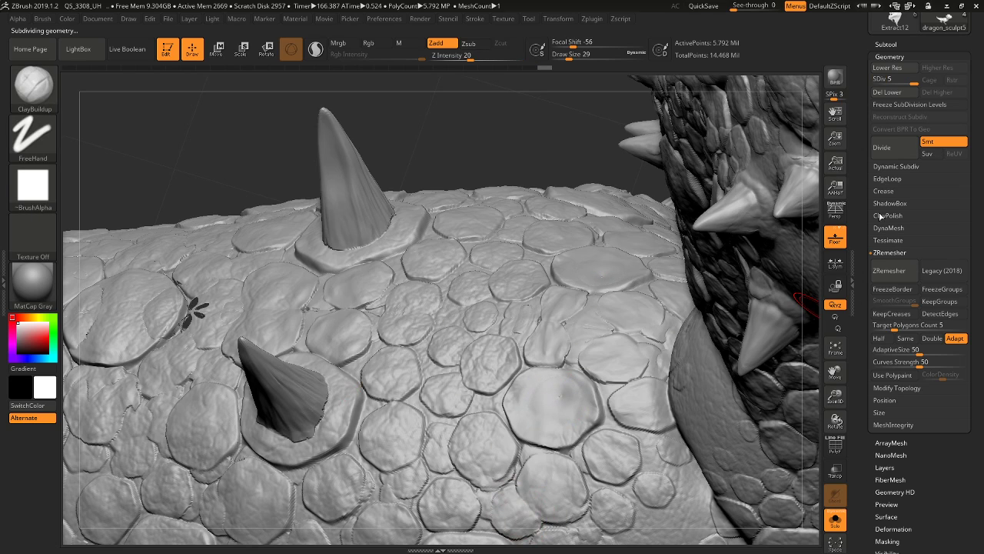
Frame the whole dragon, switch to the Extract12 wing tool and expand its subtool list
drag(528, 125, 529, 109)
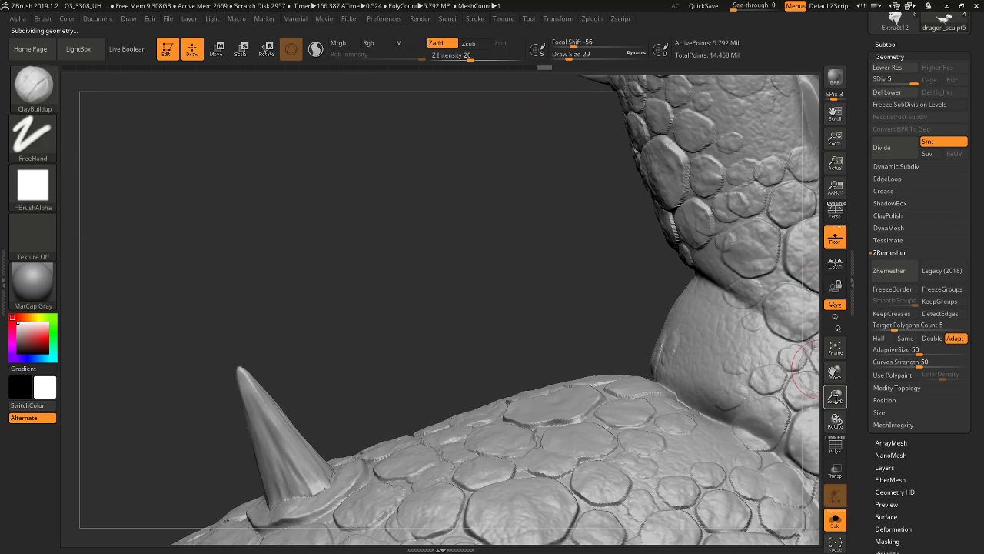
drag(836, 397, 780, 290)
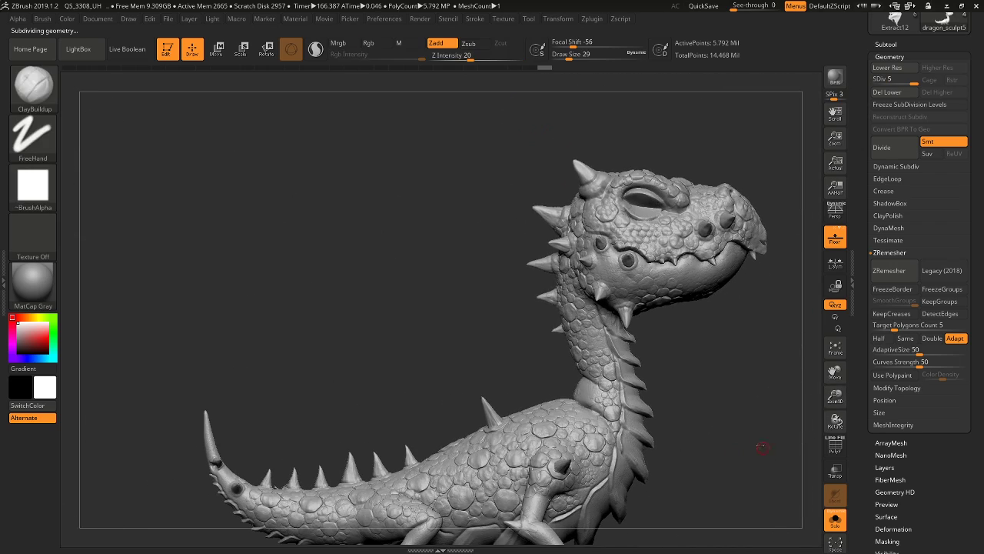
alt+drag(732, 439, 669, 347)
alt+drag(732, 269, 734, 303)
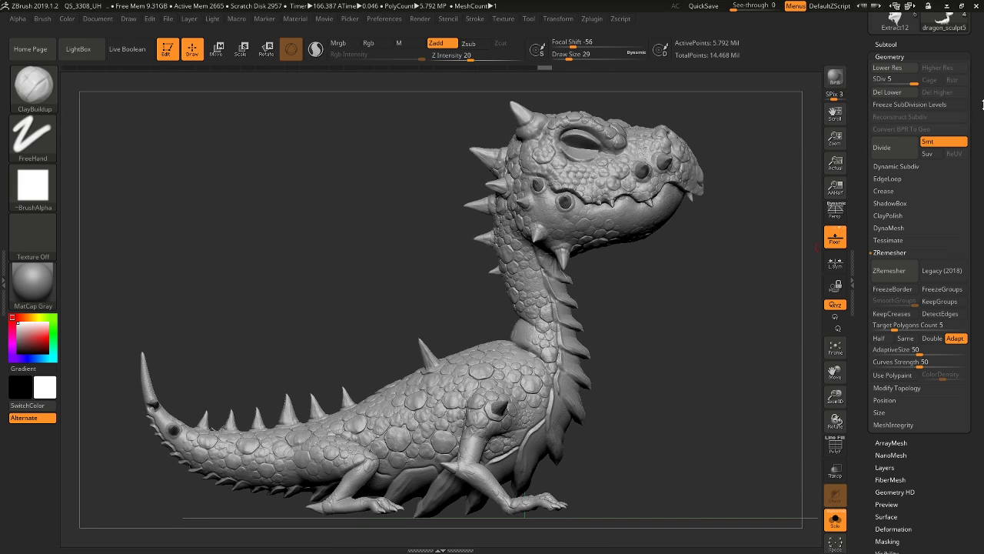
drag(983, 98, 983, 292)
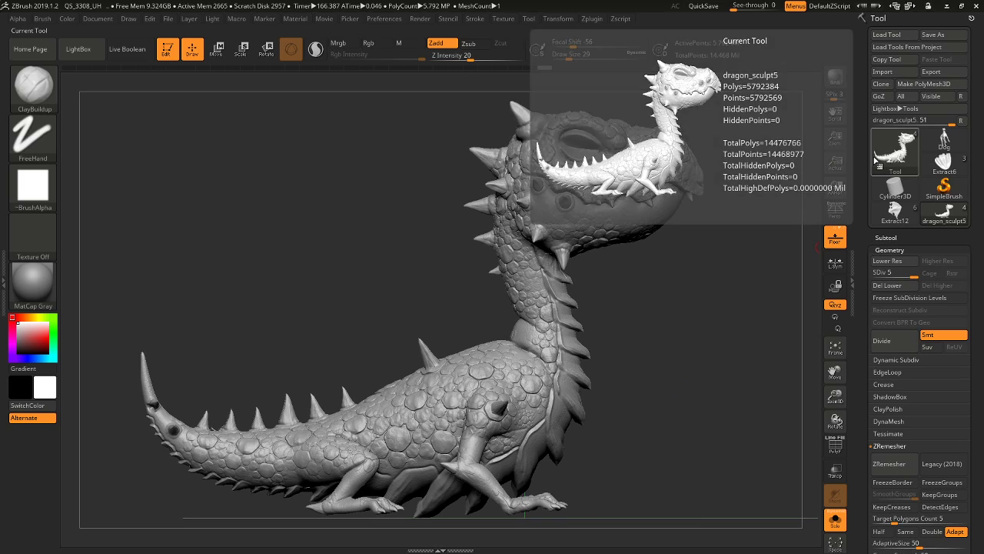
click(896, 219)
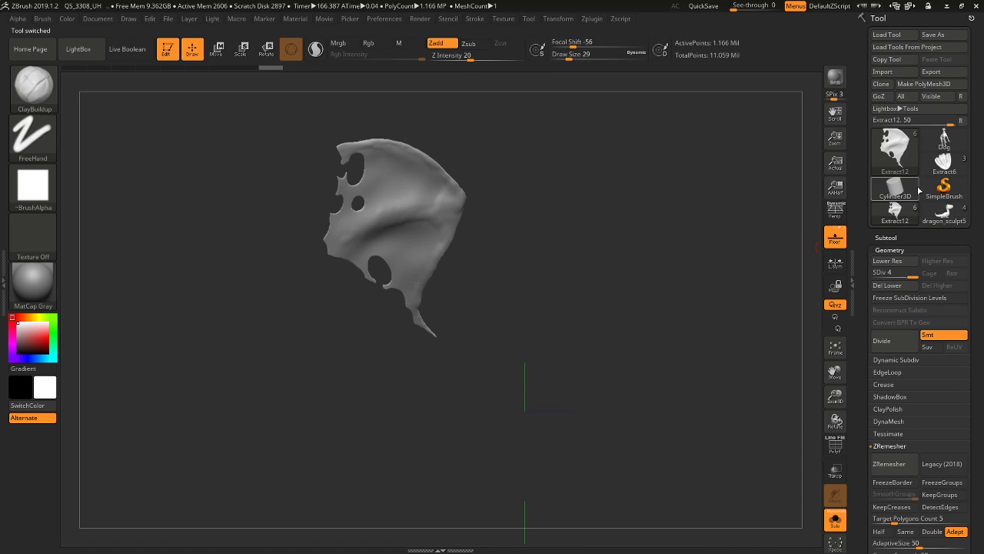
click(944, 215)
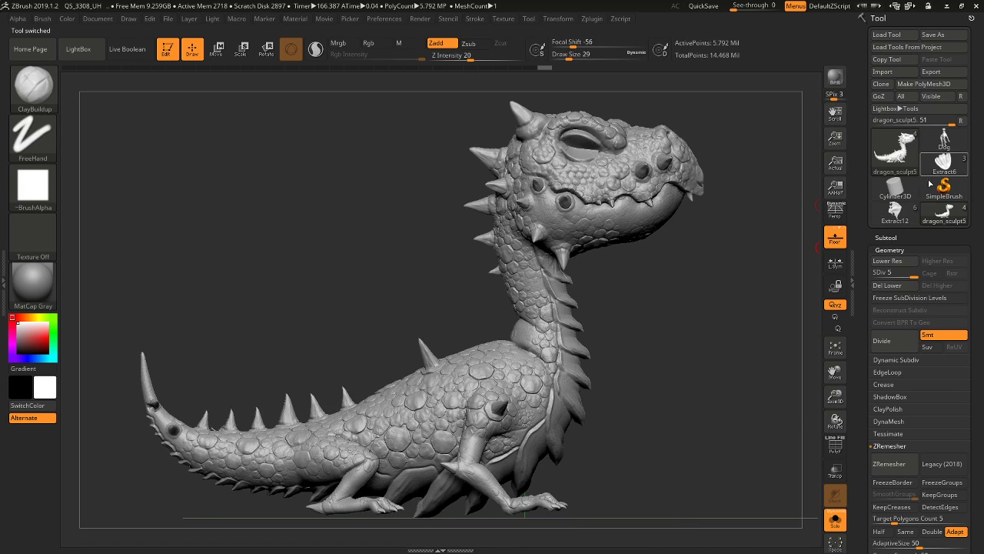
click(895, 213)
click(886, 238)
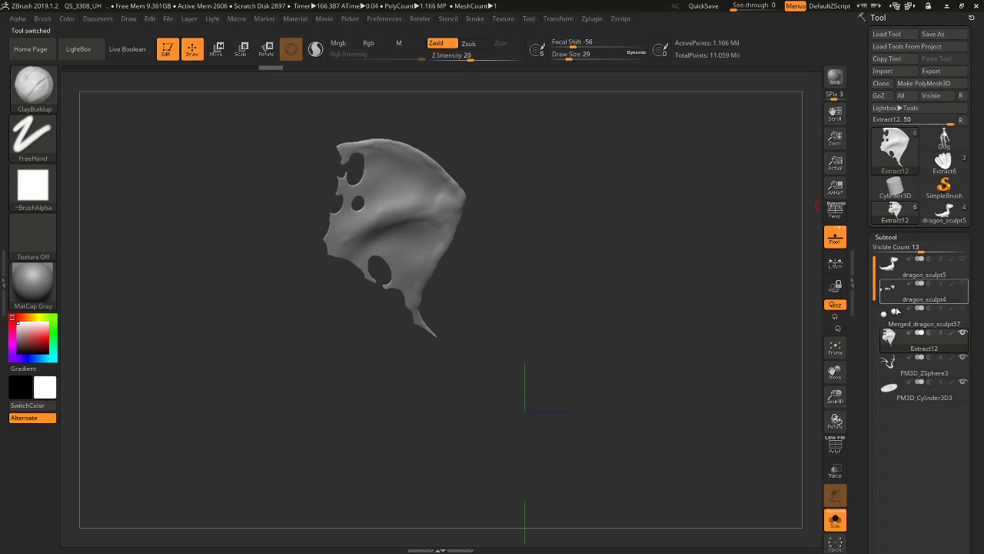
View the PM3D_ZSphere3 wing bones from another angle and return to the dragon_sculpt5 tool
click(899, 368)
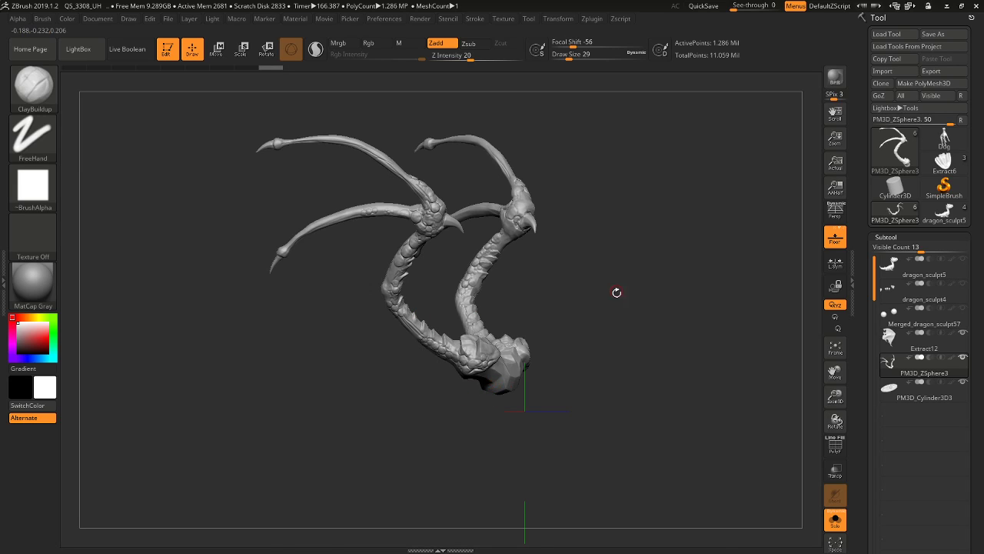
drag(616, 292, 696, 331)
click(944, 220)
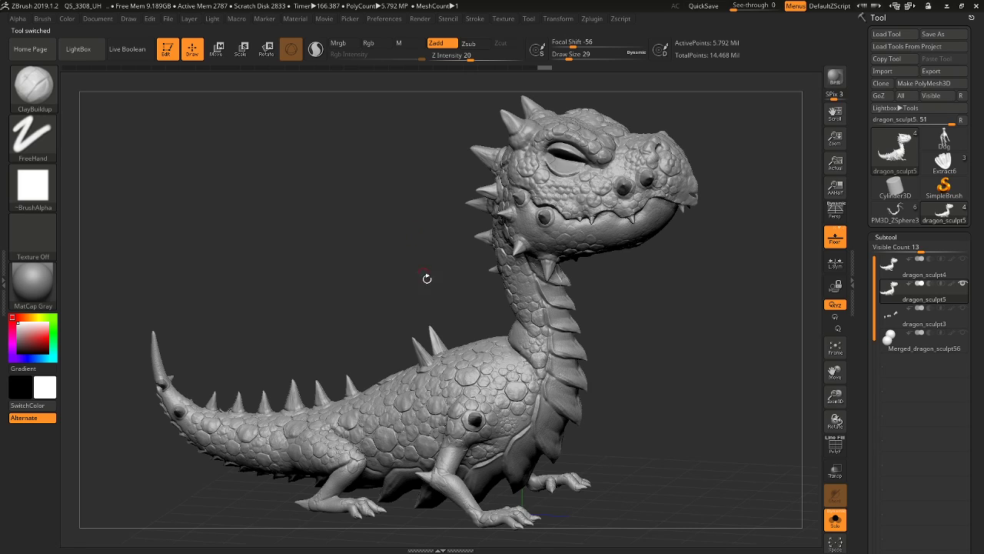
scroll(922, 312, down, 5)
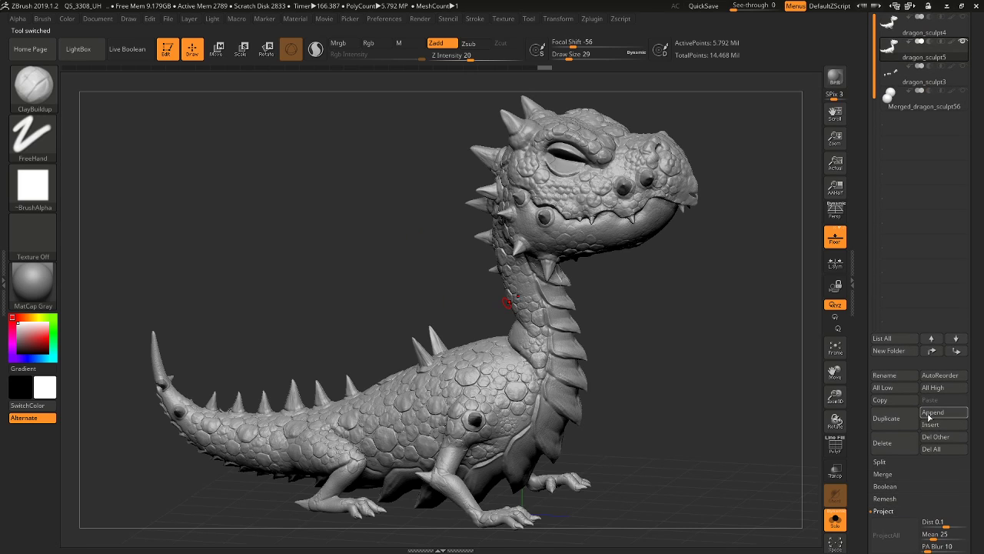
click(931, 413)
click(782, 384)
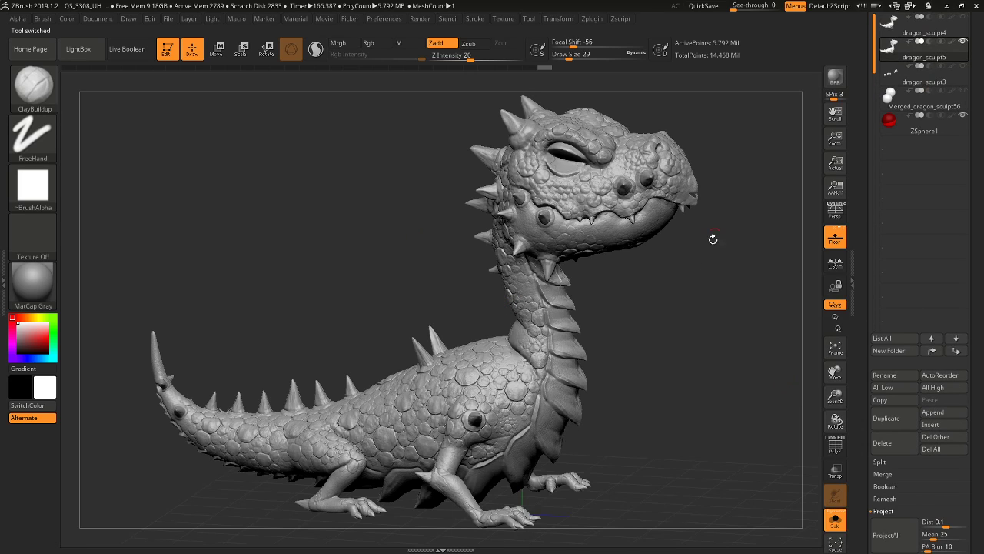
drag(713, 239, 723, 264)
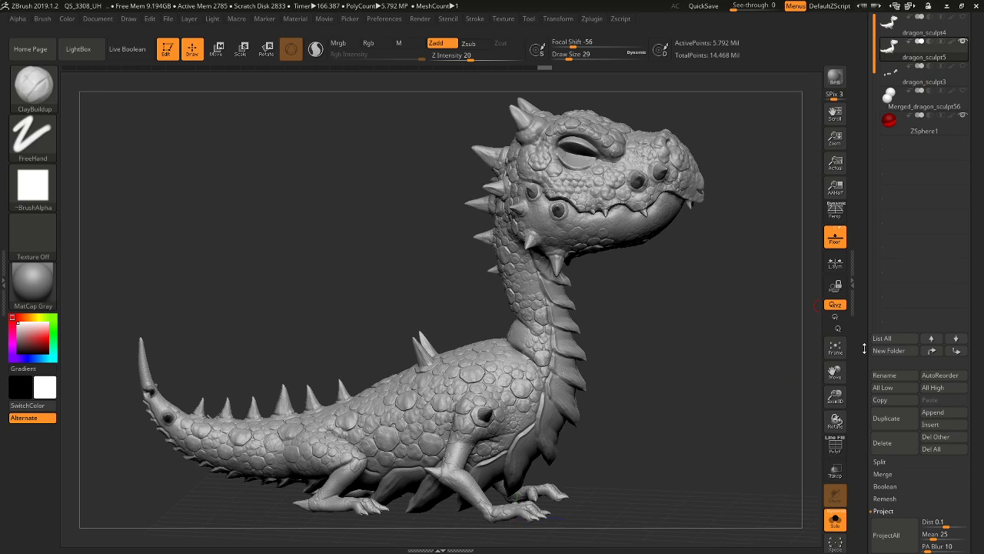
click(930, 127)
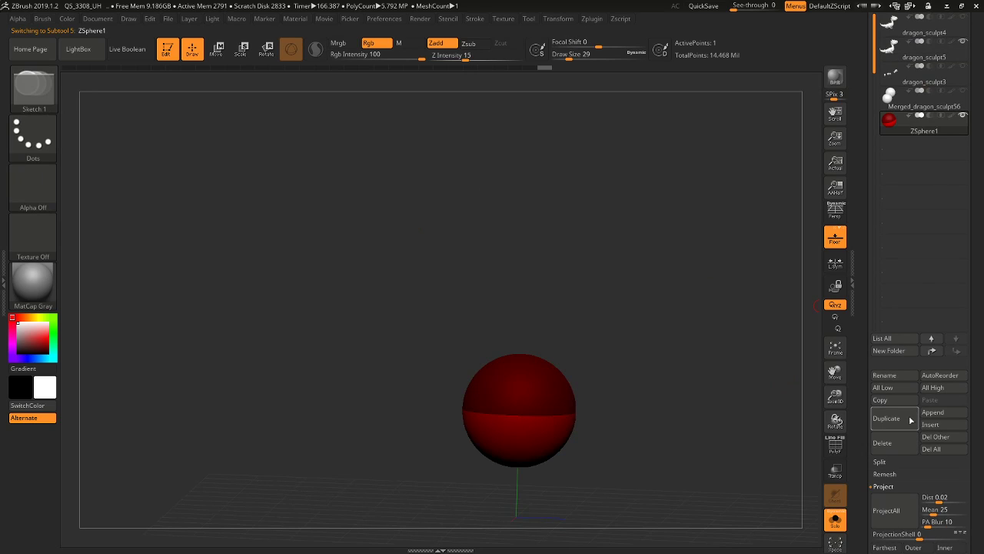
click(882, 443)
click(799, 466)
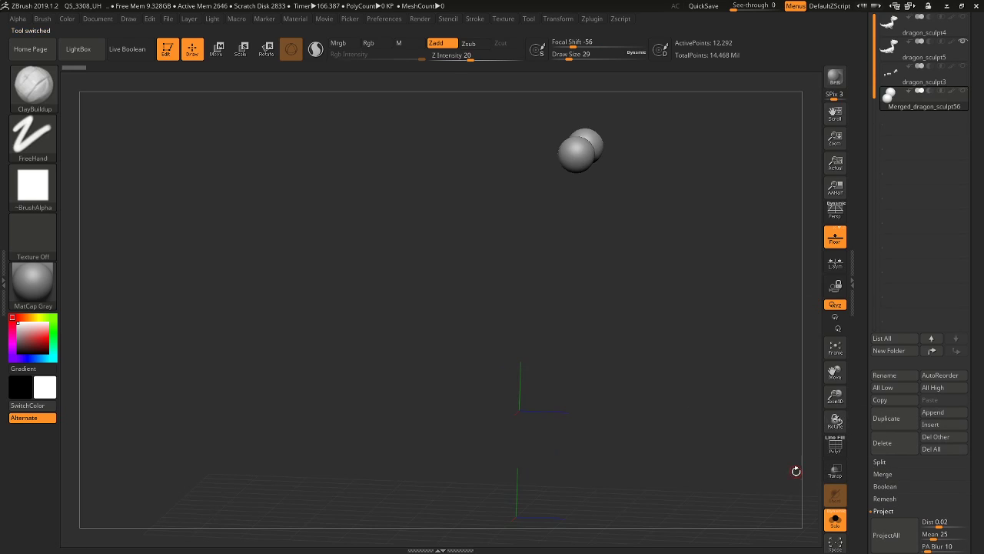
Turn off Solo display and append a ZSphere subtool to the dragon
click(843, 521)
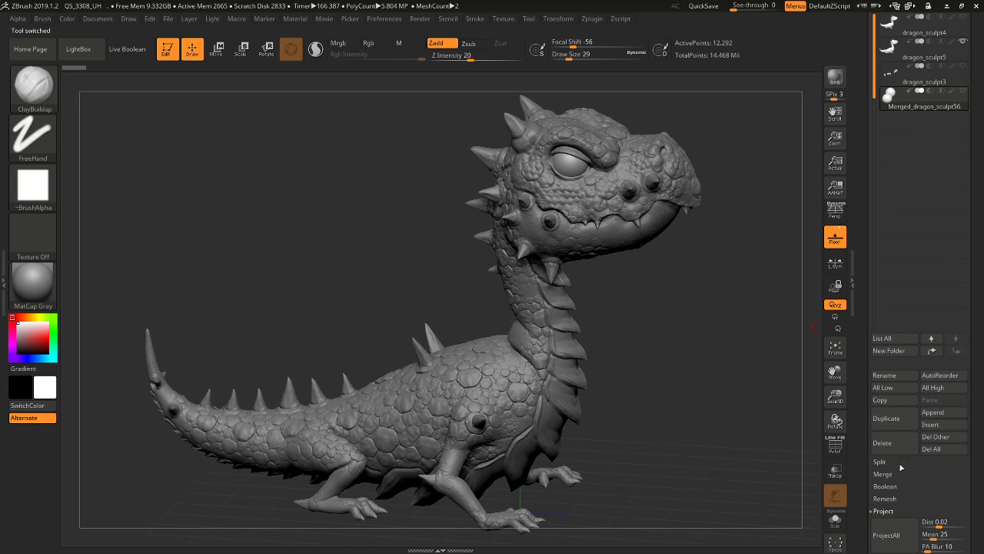
click(931, 414)
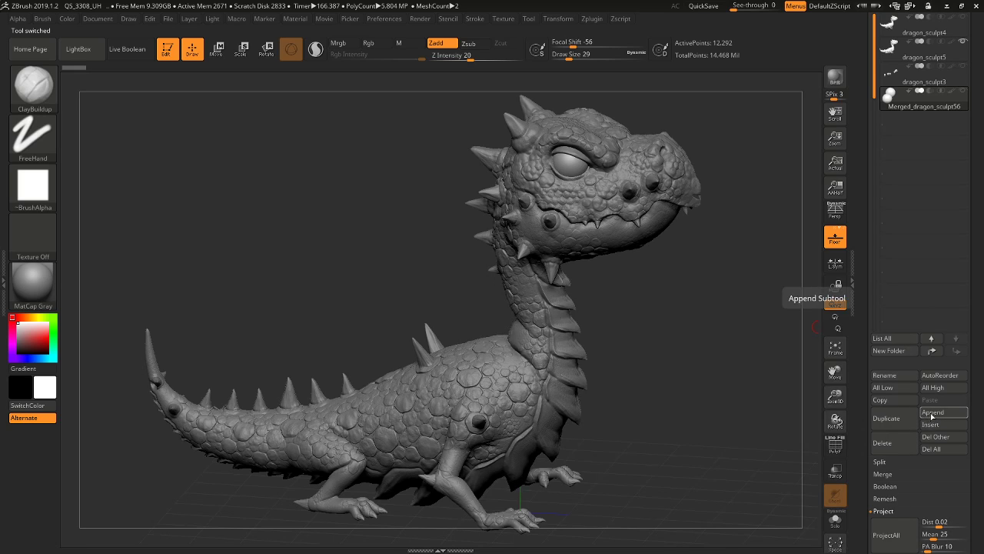
click(930, 417)
mouse_move(787, 392)
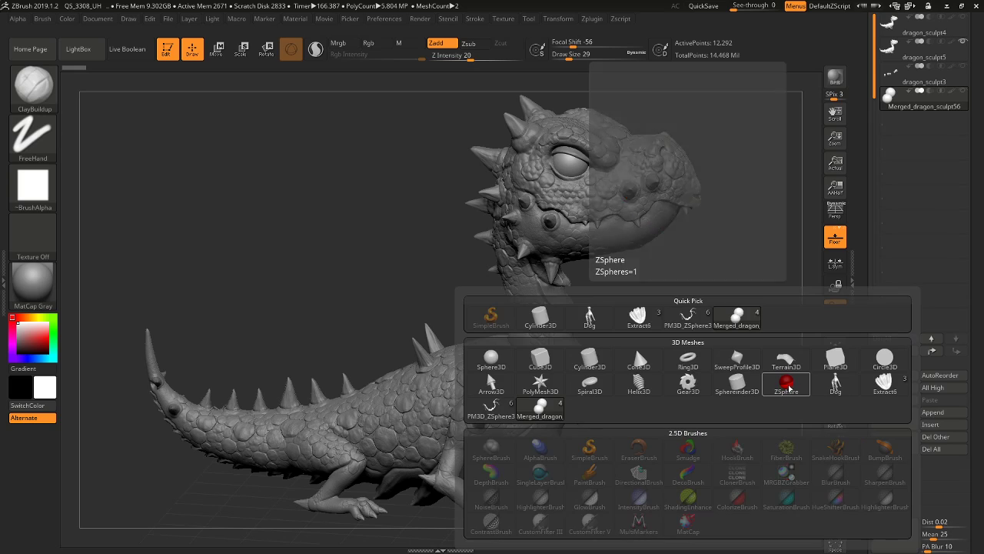
click(786, 389)
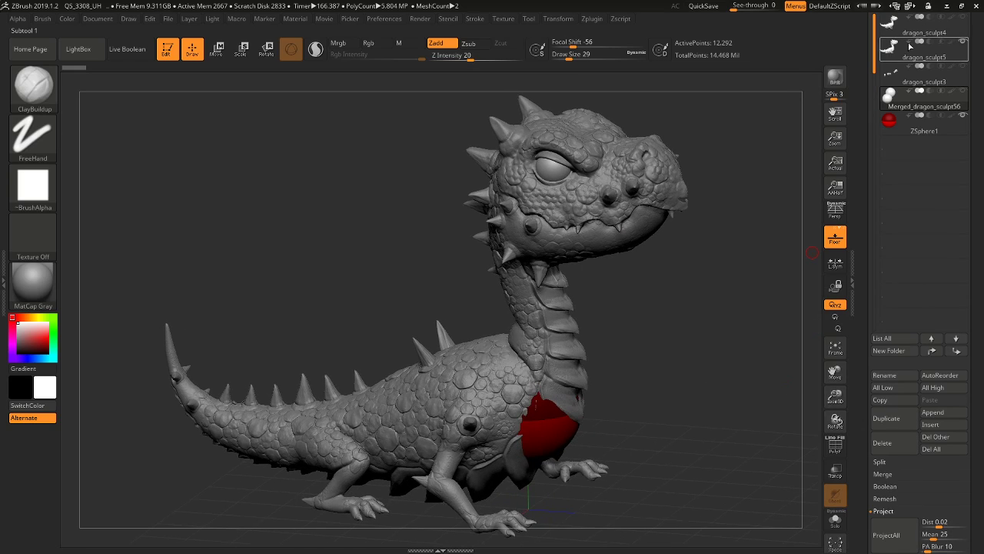
View the dragon04.jpg reference image and the dragon project folder, and return to ZBrush
click(948, 6)
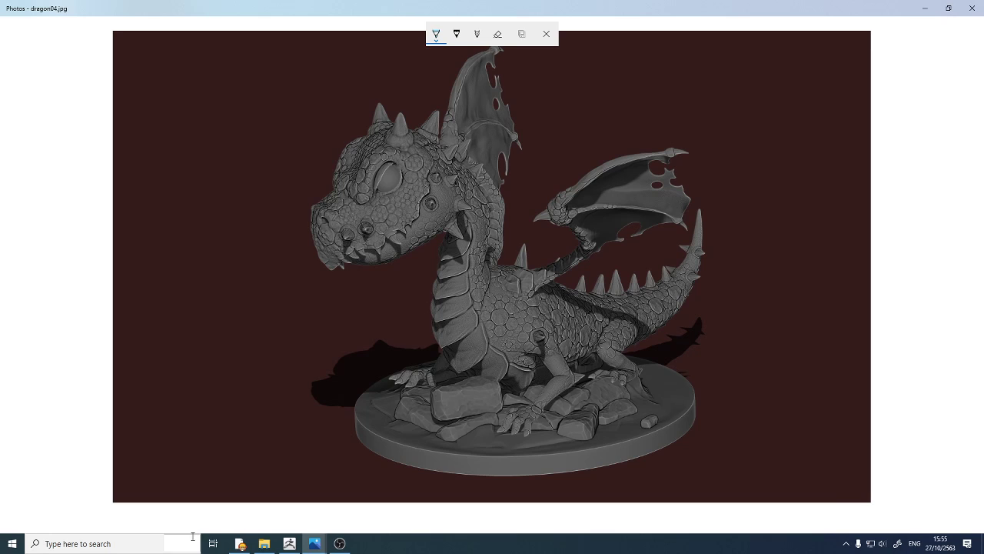
click(240, 544)
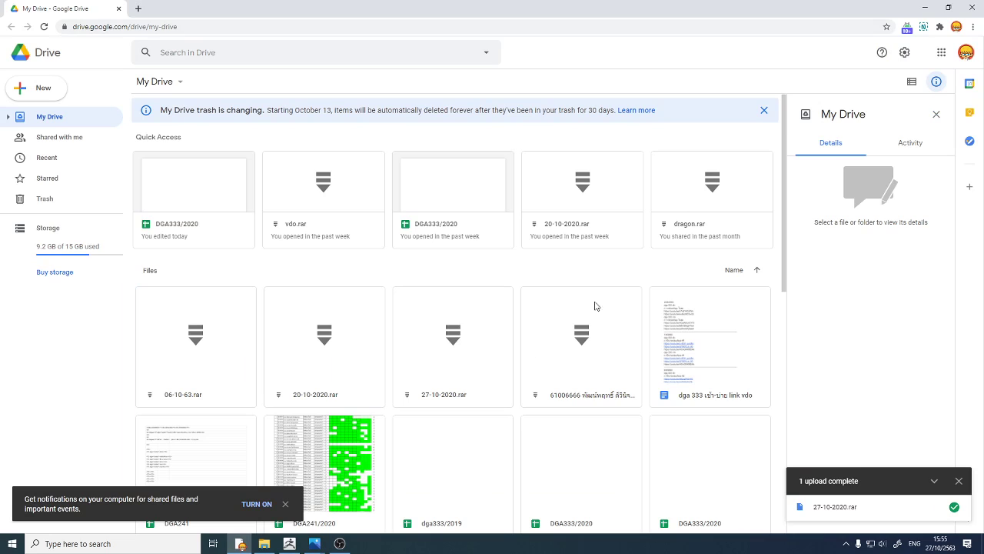
click(264, 543)
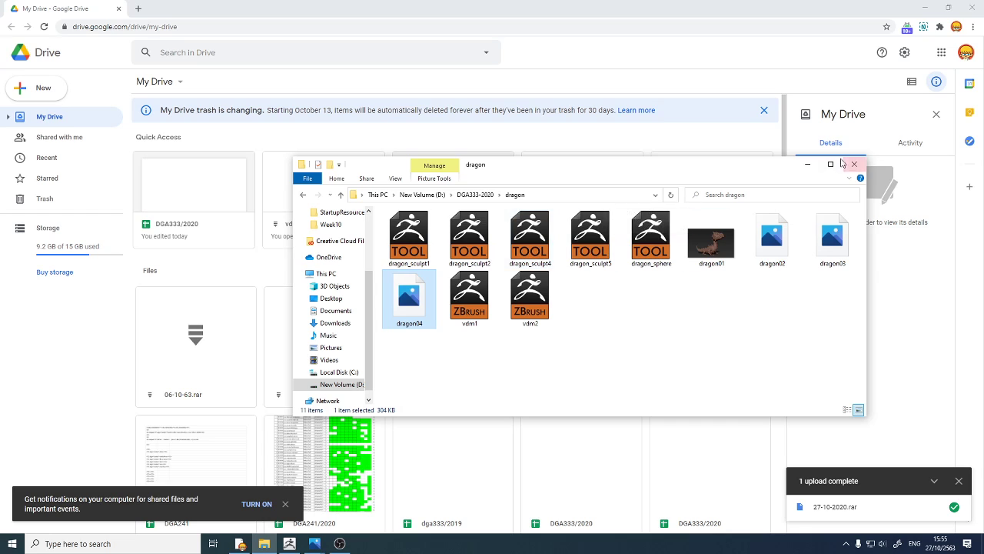
click(807, 164)
click(926, 9)
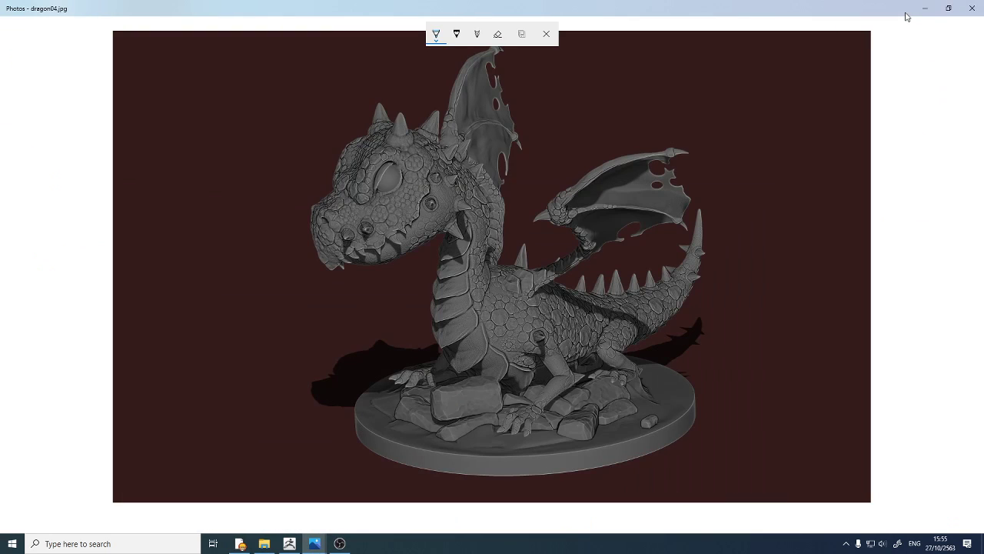
click(925, 8)
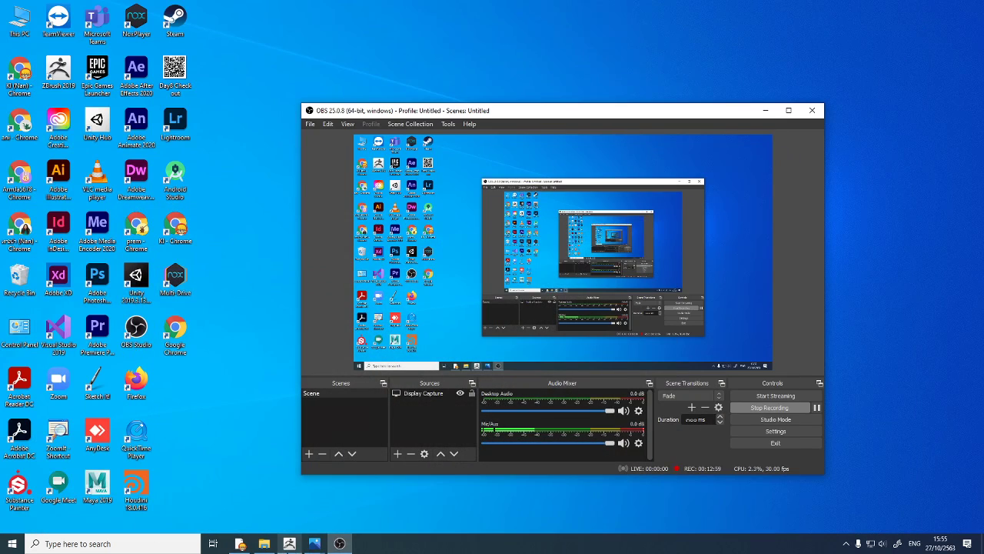
click(289, 544)
Select the ZSphere1 subtool and scale the sphere down inside the dragon's chest
drag(726, 312, 787, 266)
click(899, 128)
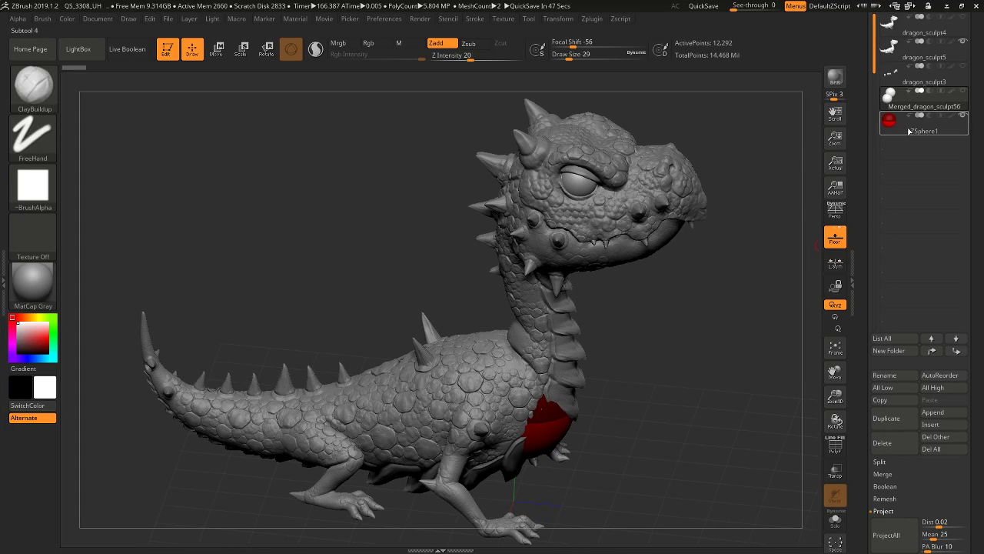
drag(982, 88, 982, 246)
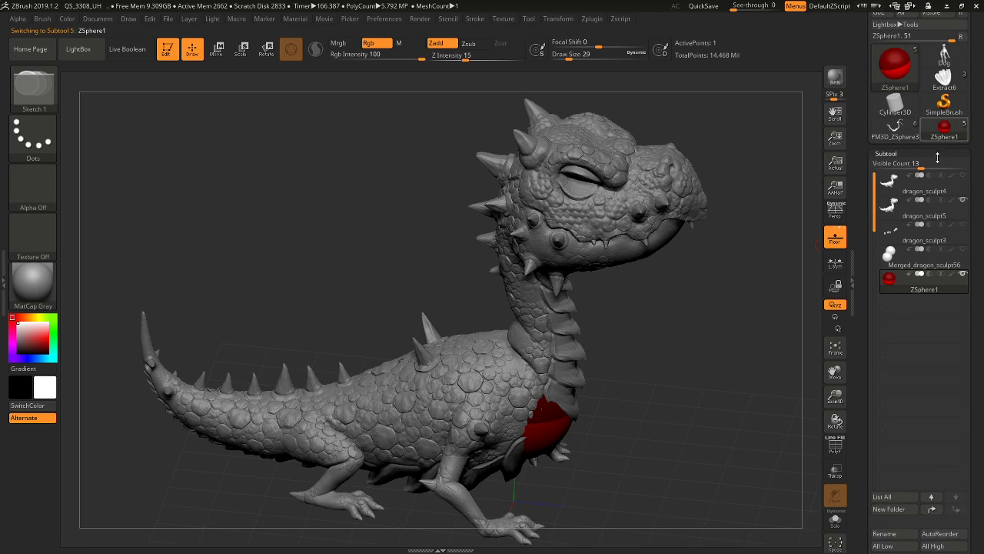
drag(747, 366, 719, 364)
key(d)
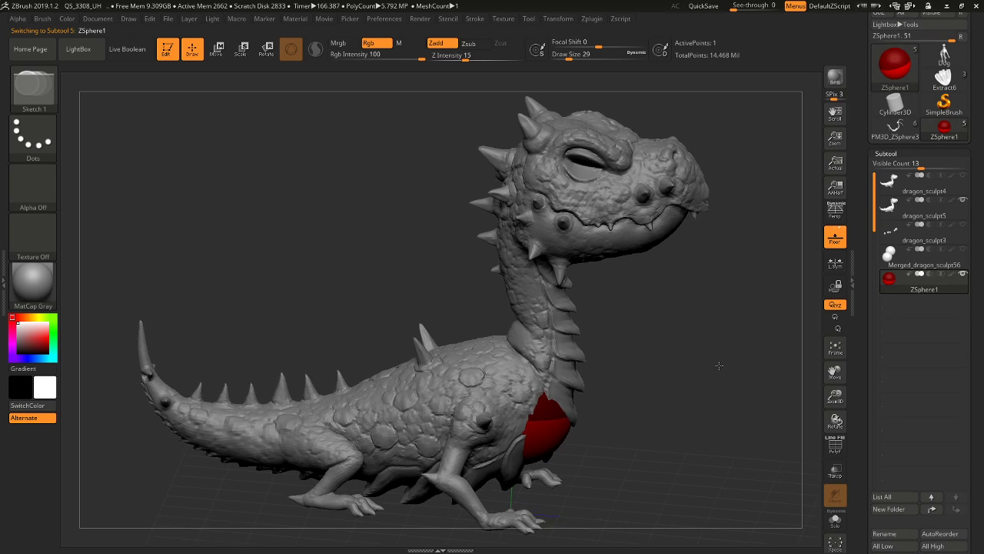
shift+drag(624, 431, 484, 429)
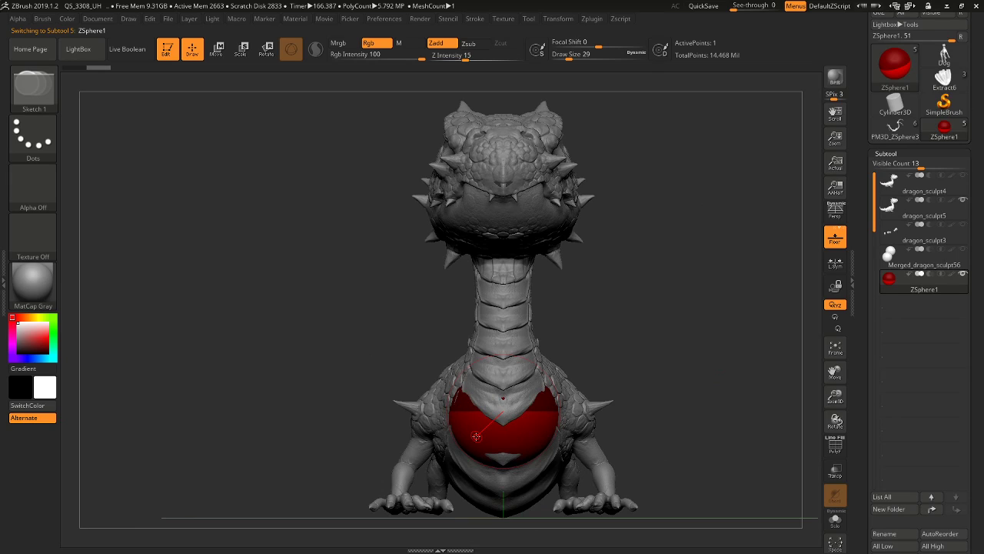
drag(654, 409, 708, 400)
click(241, 49)
drag(508, 352, 509, 333)
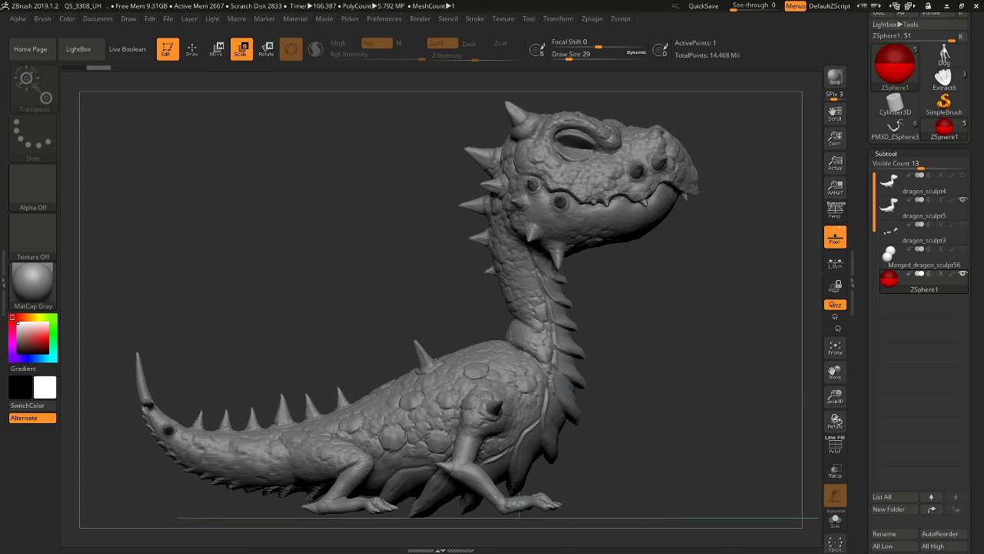
Turn on ghosted transparency and move the ZSphere to the dragon's upper back near the base of the neck
click(836, 473)
drag(525, 405, 508, 391)
key(w)
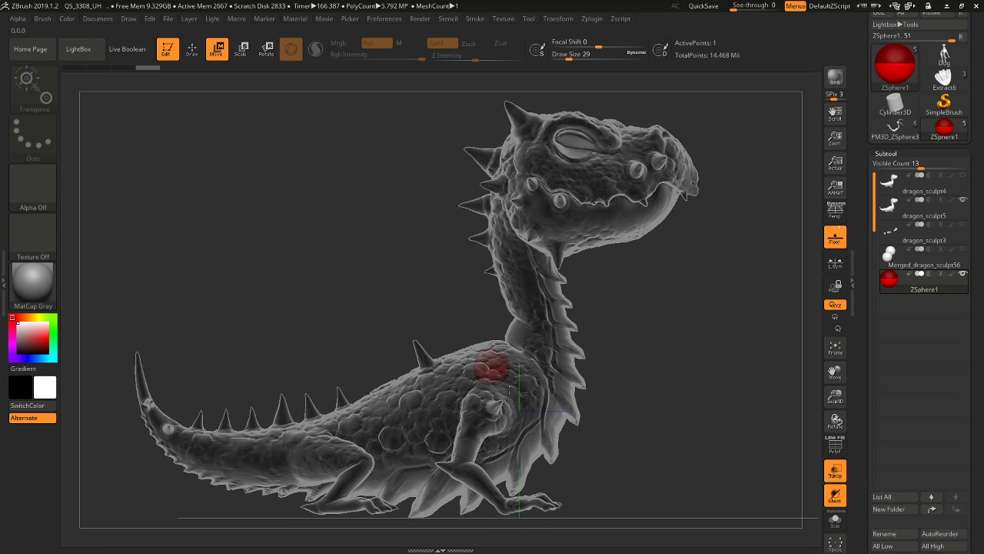
mouse_move(678, 363)
mouse_down()
mouse_move(701, 393)
mouse_move(688, 393)
mouse_move(681, 363)
mouse_up()
drag(394, 279, 422, 422)
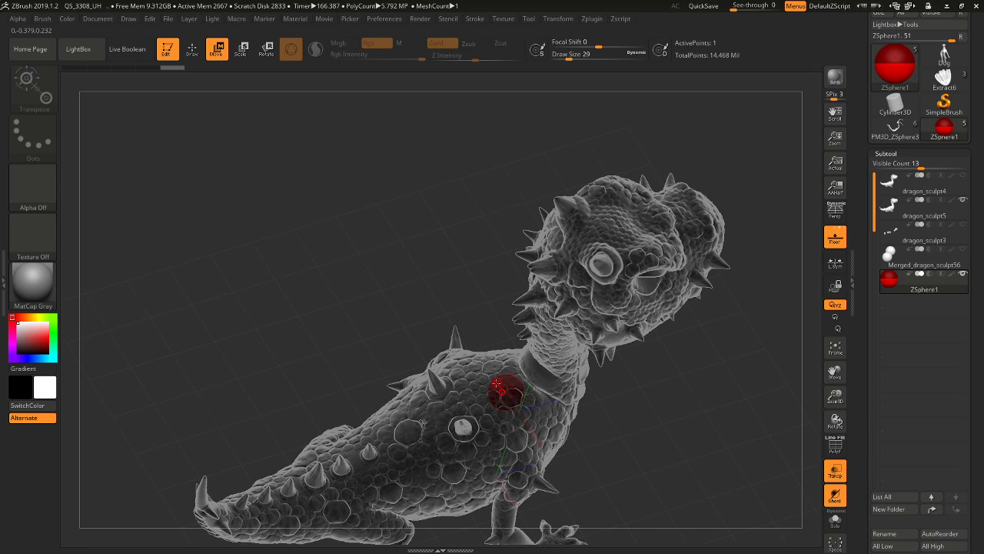
Set the Draw Size to 1 and draw a mirrored pair of child ZSpheres on the root ZSphere
drag(695, 469, 773, 424)
alt+drag(819, 399, 750, 381)
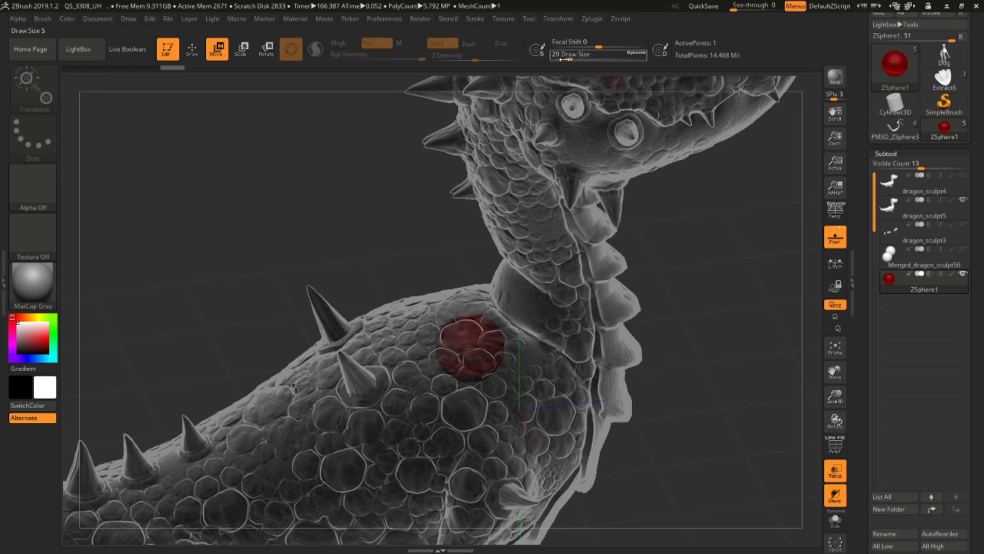
drag(572, 54, 547, 56)
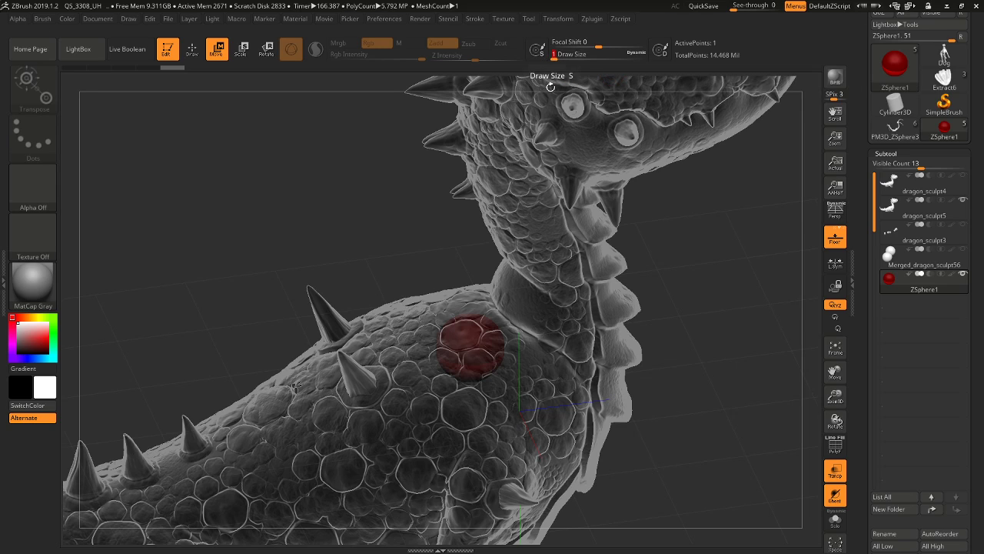
click(194, 54)
mouse_move(275, 165)
mouse_down()
mouse_move(245, 157)
mouse_move(256, 152)
mouse_up()
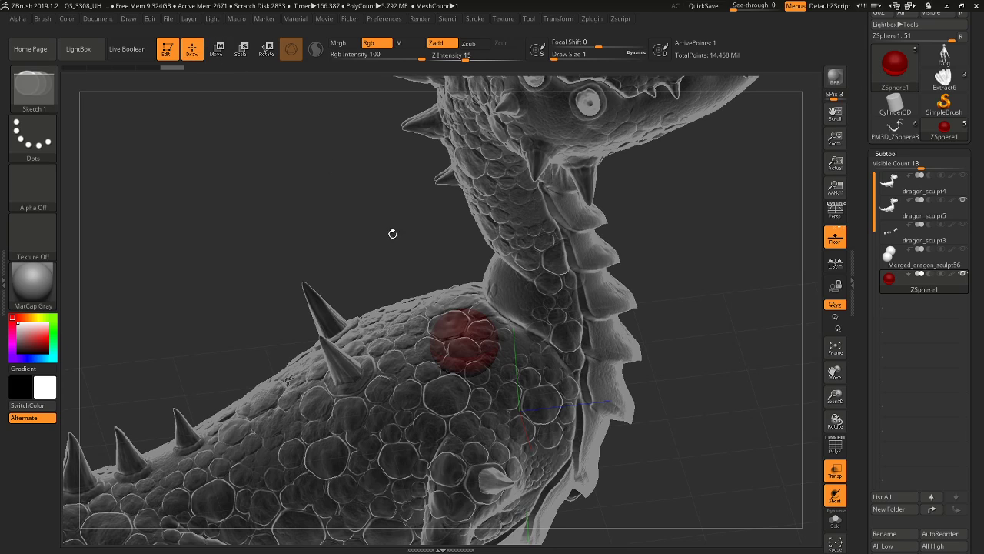
drag(391, 230, 485, 366)
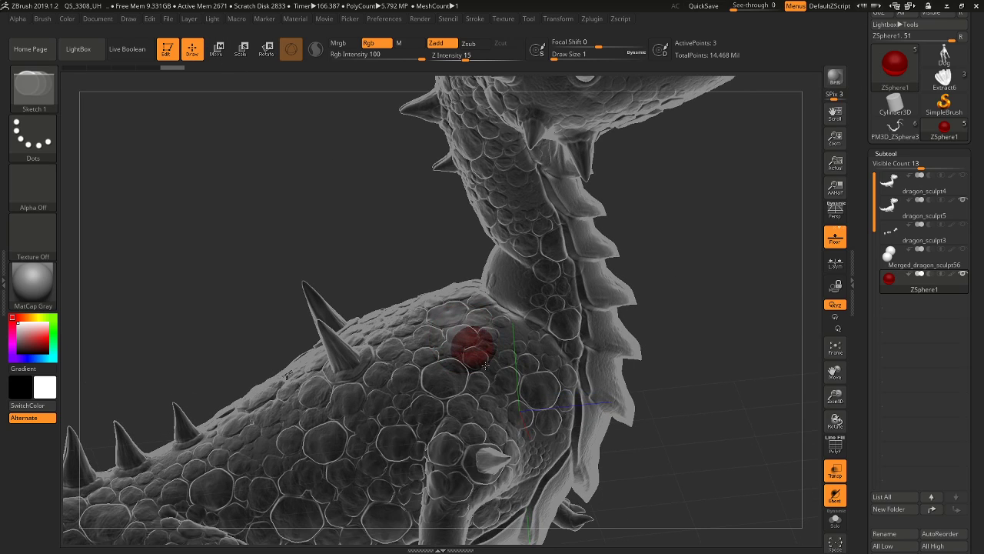
drag(714, 377, 739, 325)
Launch Adobe Photoshop from the desktop and return to ZBrush
click(945, 6)
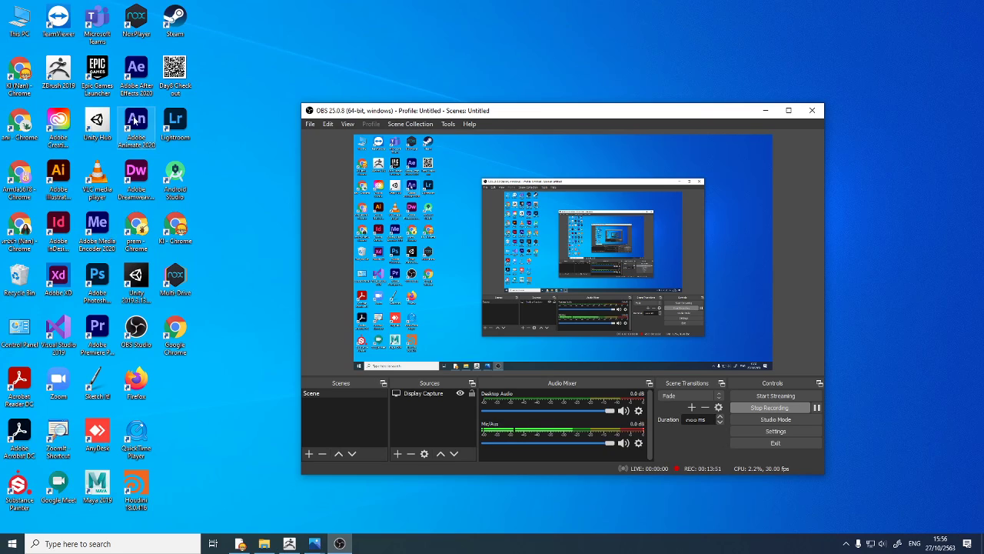
click(101, 283)
double_click(101, 282)
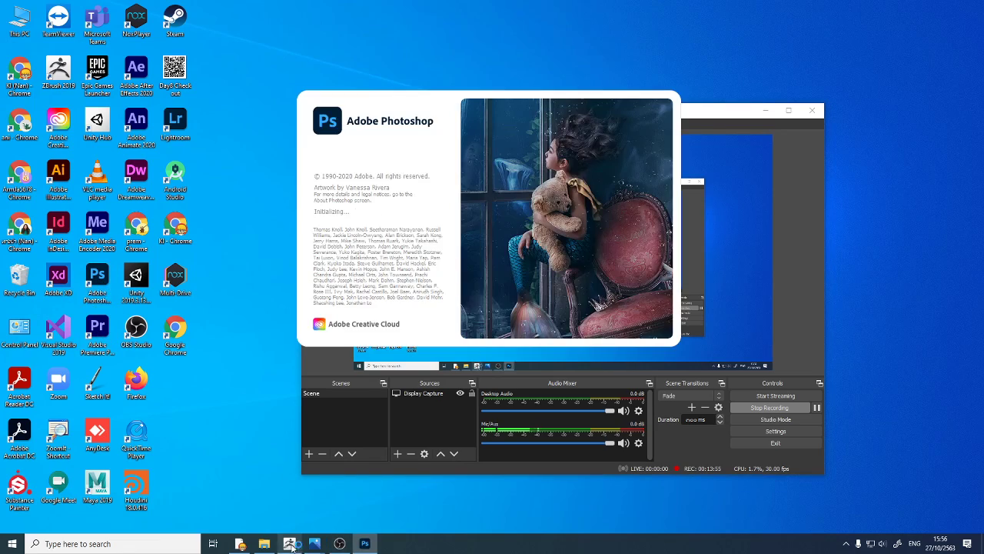
click(290, 544)
Add more mirrored ZSpheres to the chain at the dragon's shoulders
drag(667, 293, 681, 321)
mouse_move(497, 359)
mouse_down()
mouse_move(509, 367)
mouse_move(504, 351)
mouse_move(520, 364)
mouse_up()
mouse_move(707, 433)
mouse_down()
mouse_move(726, 373)
mouse_move(638, 338)
mouse_up()
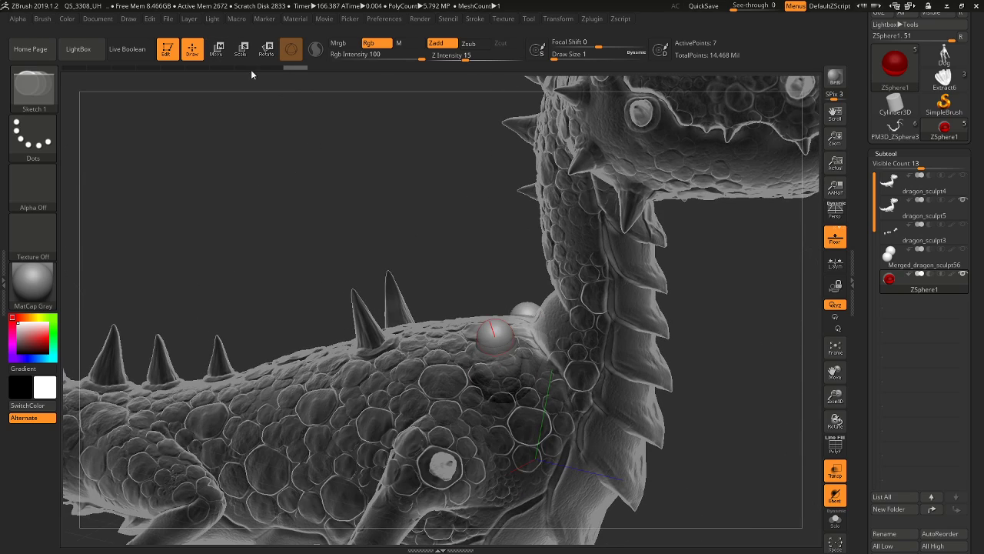
Move the mirrored end ZSpheres back along the upper back to the wing attachment area
click(217, 50)
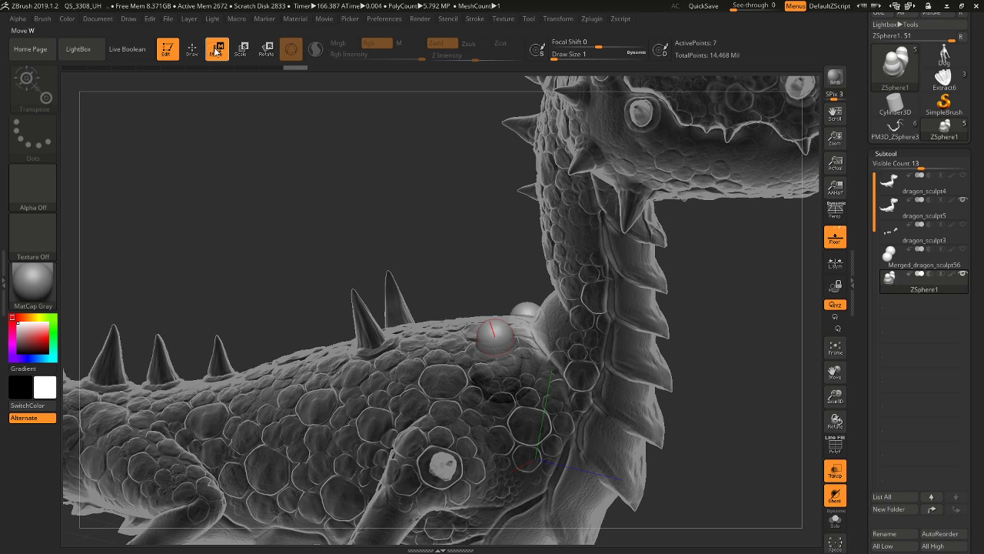
drag(492, 332, 454, 334)
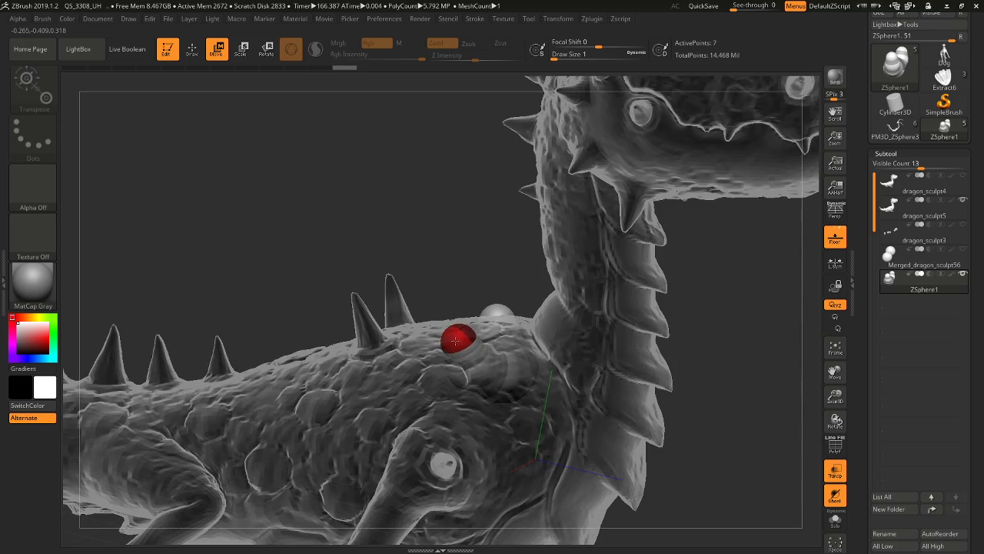
drag(434, 219, 460, 332)
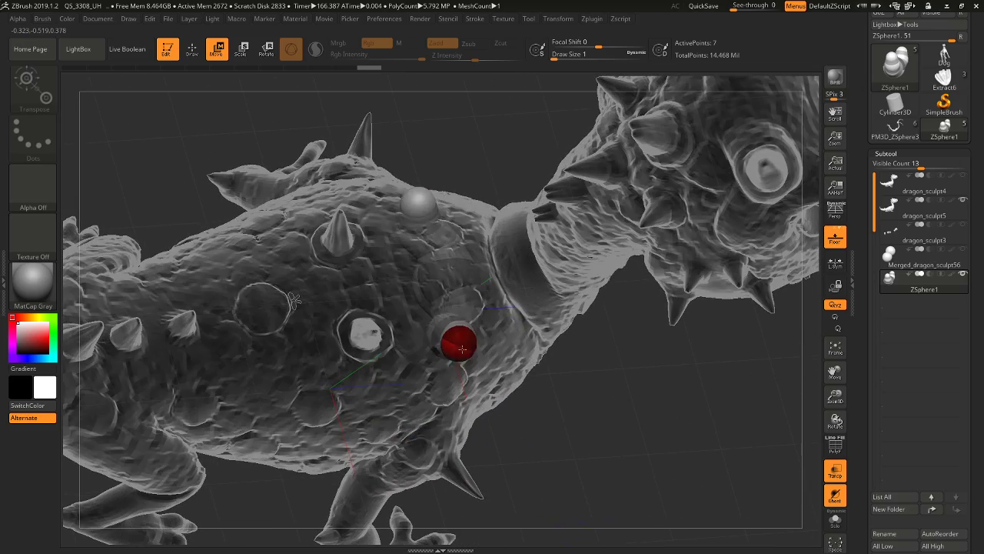
right_drag(461, 349, 692, 379)
drag(317, 162, 296, 169)
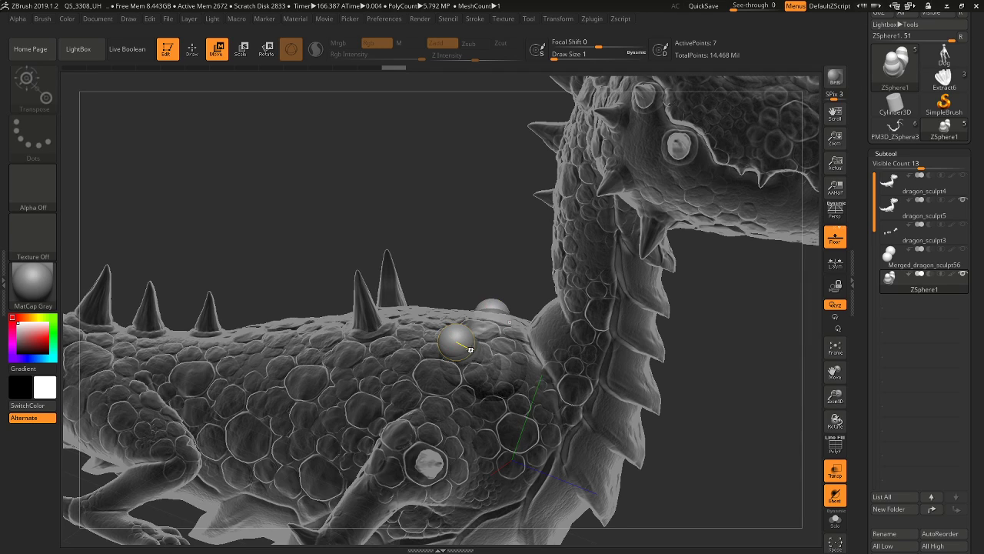
Switch to the PM3D_ZSphere3 wing tool and hide its Extract12 membrane to examine the wing bones
click(894, 131)
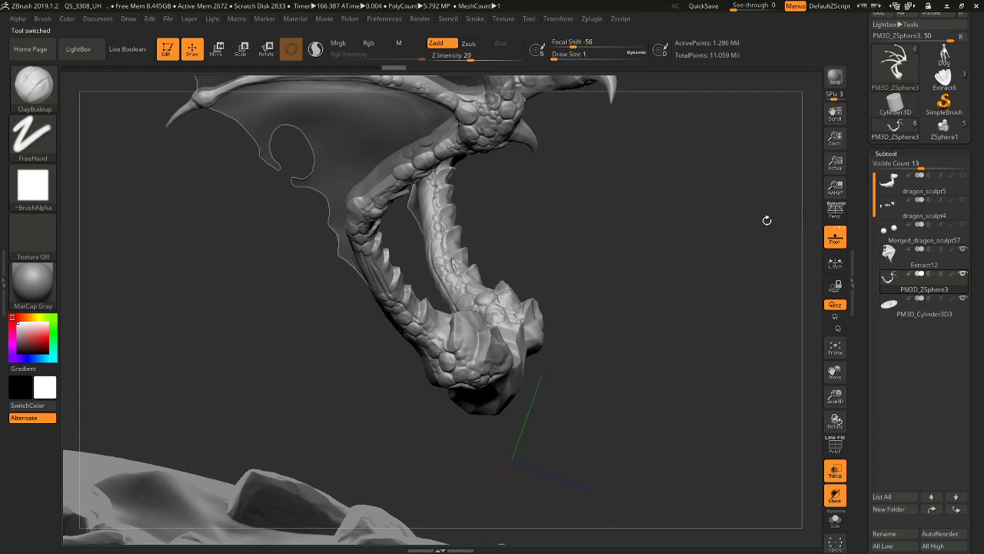
drag(836, 397, 800, 359)
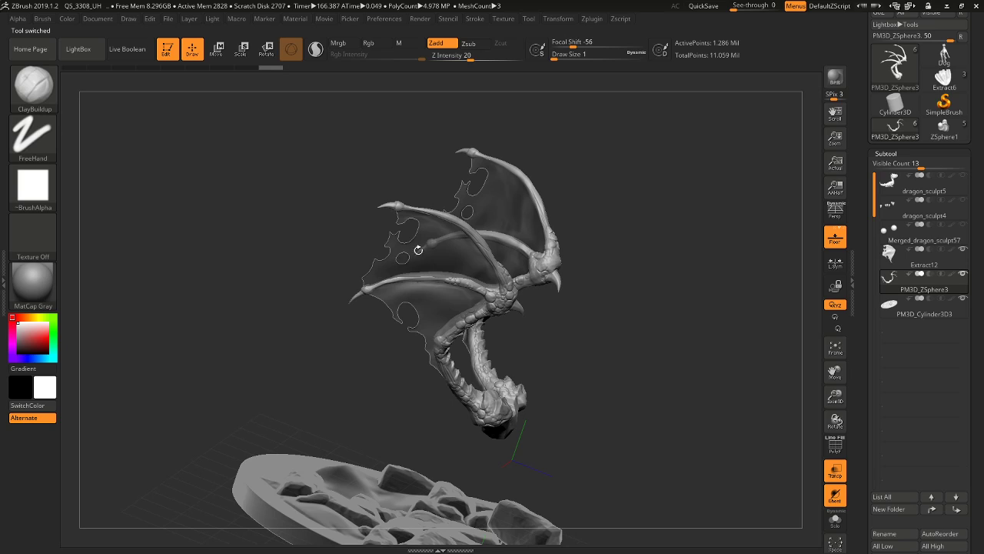
click(963, 250)
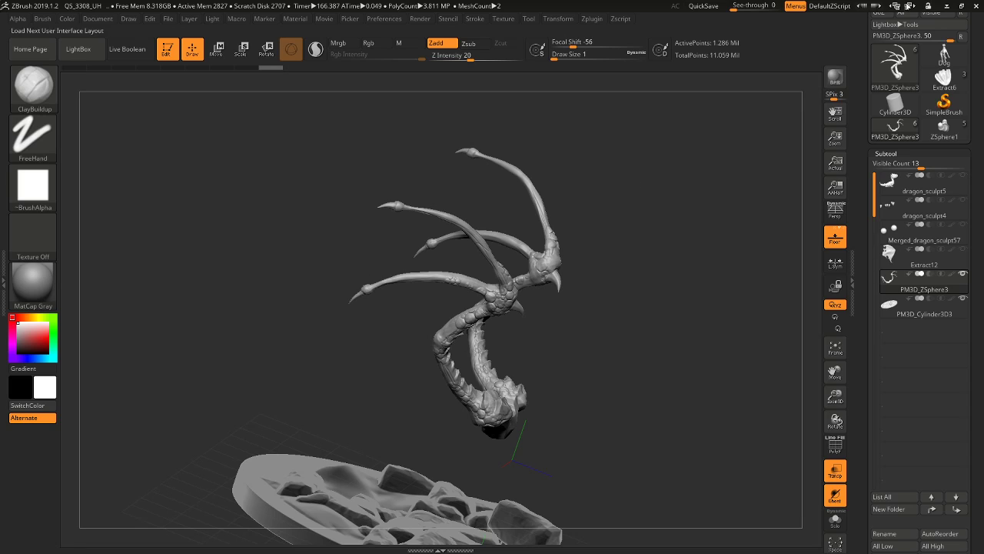
Switch to Photoshop, clear the old sketch, and paint a red dragon wing outline with a circle at its root
click(945, 6)
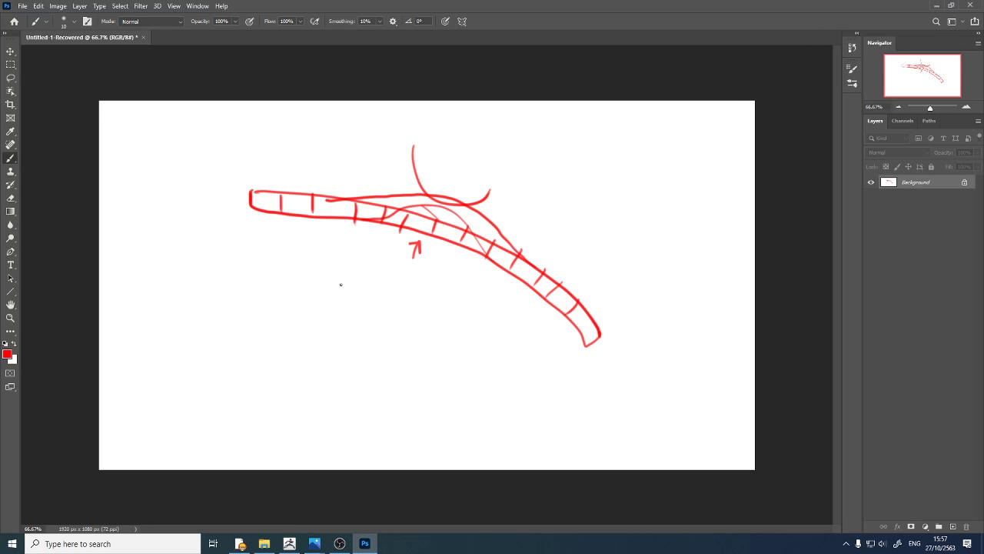
key(ctrl+BackSpace)
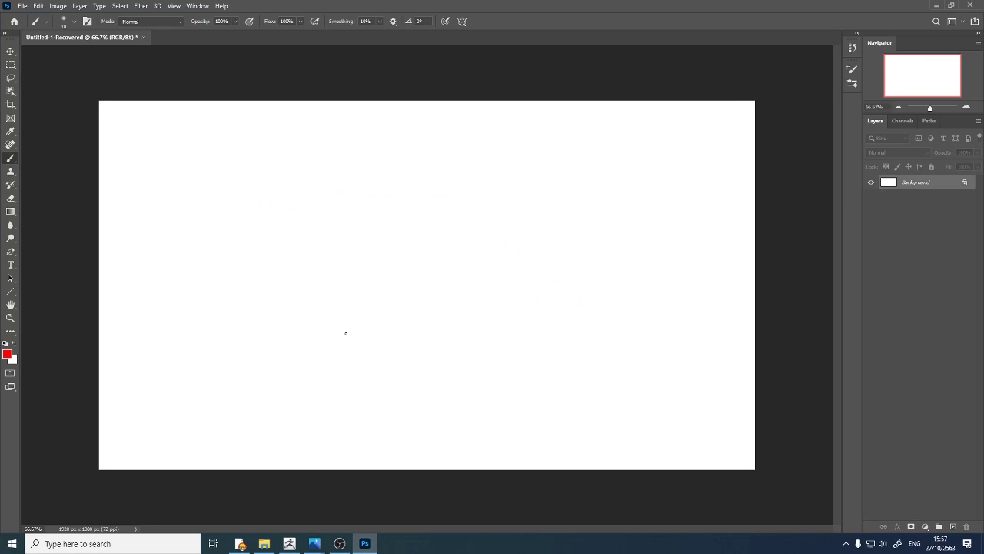
mouse_move(385, 398)
mouse_down()
mouse_move(387, 285)
mouse_move(371, 235)
mouse_move(184, 158)
mouse_move(207, 224)
mouse_move(200, 305)
mouse_move(266, 373)
mouse_move(332, 383)
mouse_move(363, 414)
mouse_move(377, 403)
mouse_up()
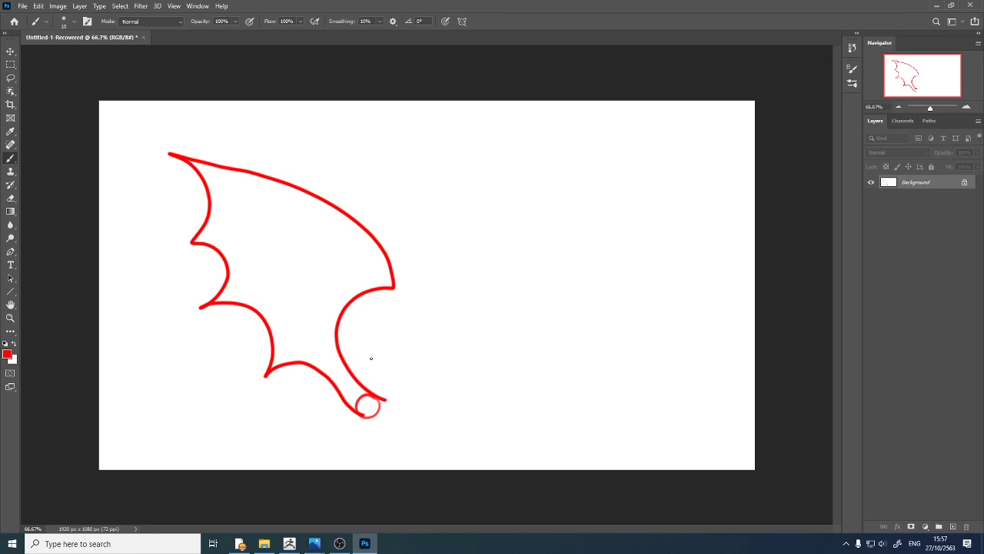
Paint the wing's red finger bones, arm and elbow joint, plus a circle with a centre line beside the wing
drag(375, 274, 274, 343)
drag(365, 276, 249, 260)
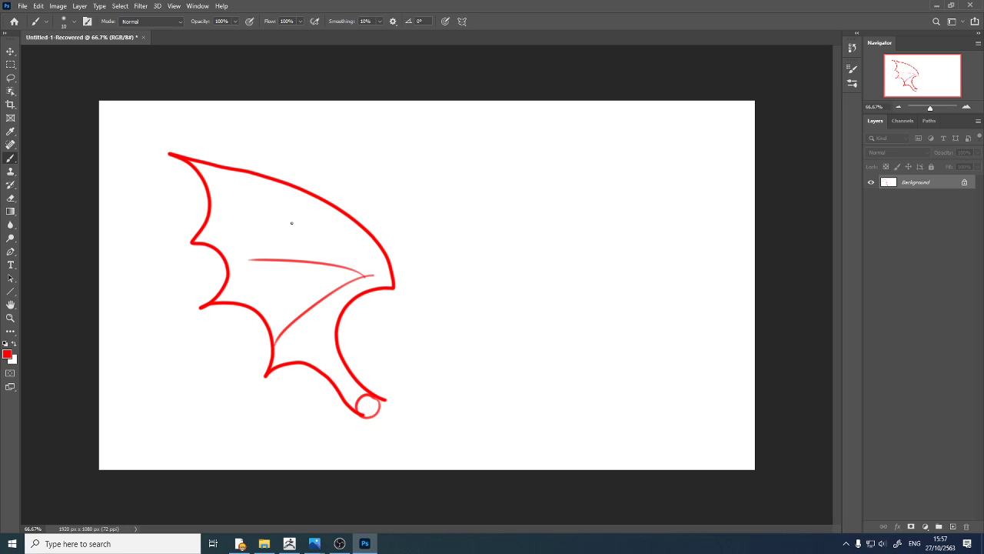
drag(366, 271, 239, 182)
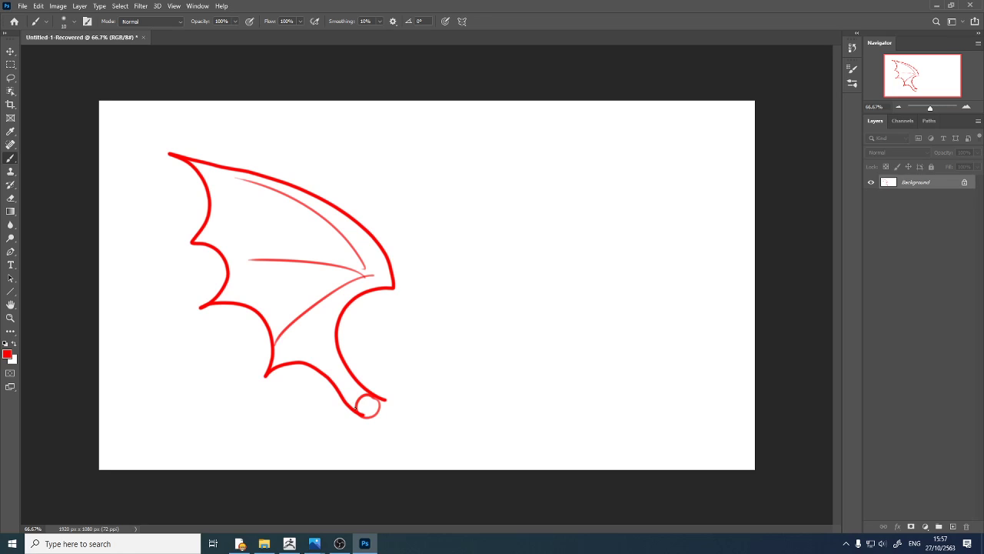
drag(358, 411, 326, 349)
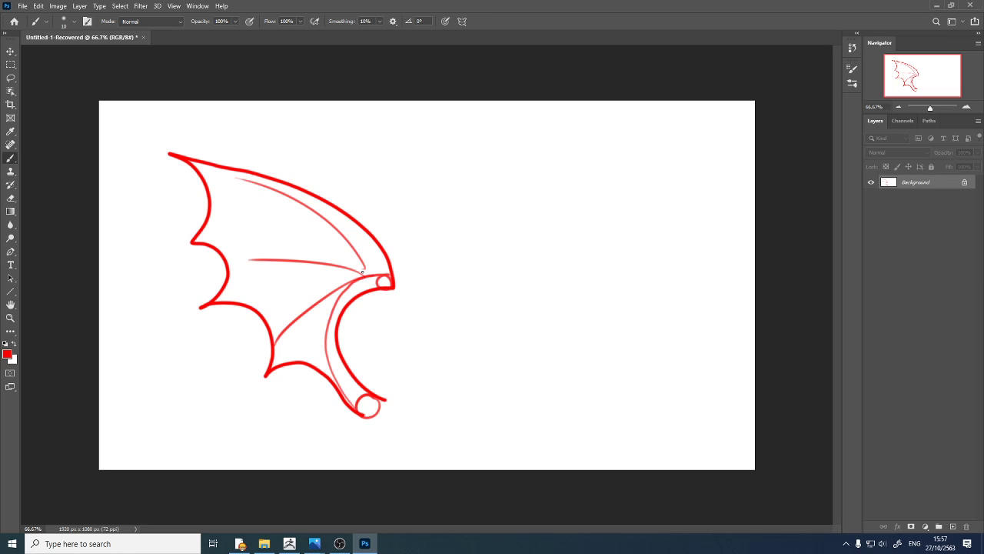
mouse_move(378, 283)
mouse_down()
mouse_move(343, 223)
mouse_move(265, 179)
mouse_move(191, 162)
mouse_up()
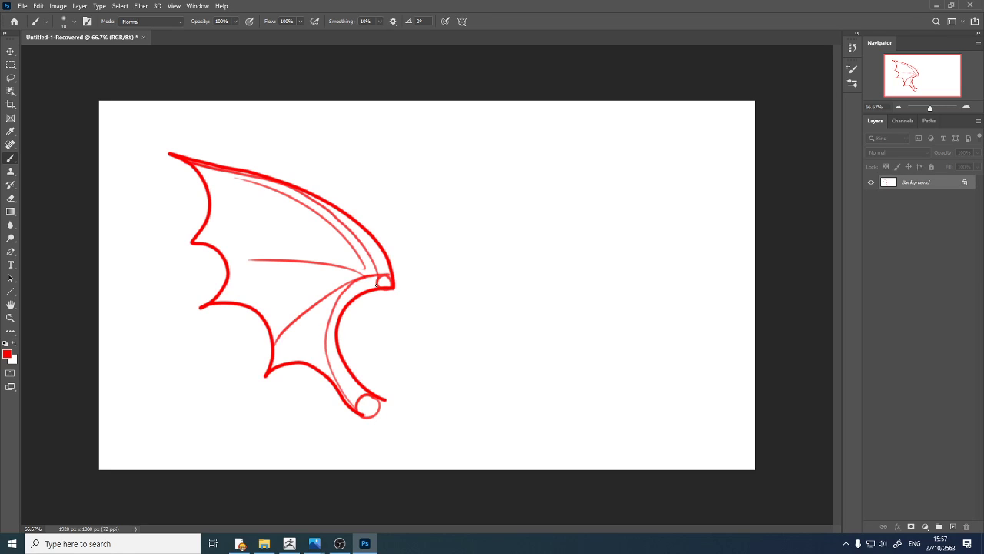
mouse_move(443, 344)
mouse_down()
mouse_move(495, 355)
mouse_move(466, 333)
mouse_move(492, 354)
mouse_up()
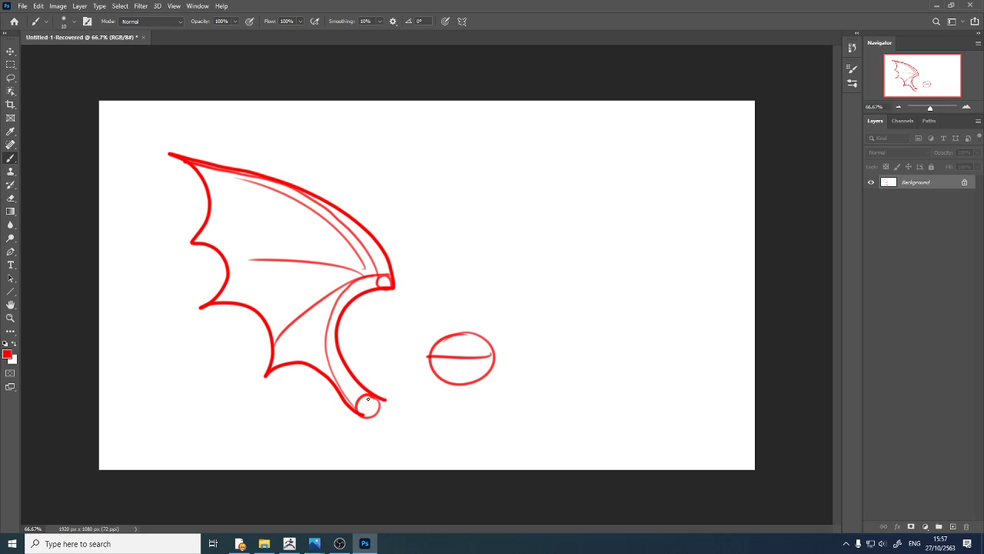
mouse_move(367, 399)
mouse_down()
mouse_move(360, 412)
mouse_move(377, 405)
mouse_move(411, 413)
mouse_up()
Set the foreground colour to bright green (RGB 0, 255, 12) and paint an arrow from the wing root to its tip
click(7, 354)
click(496, 214)
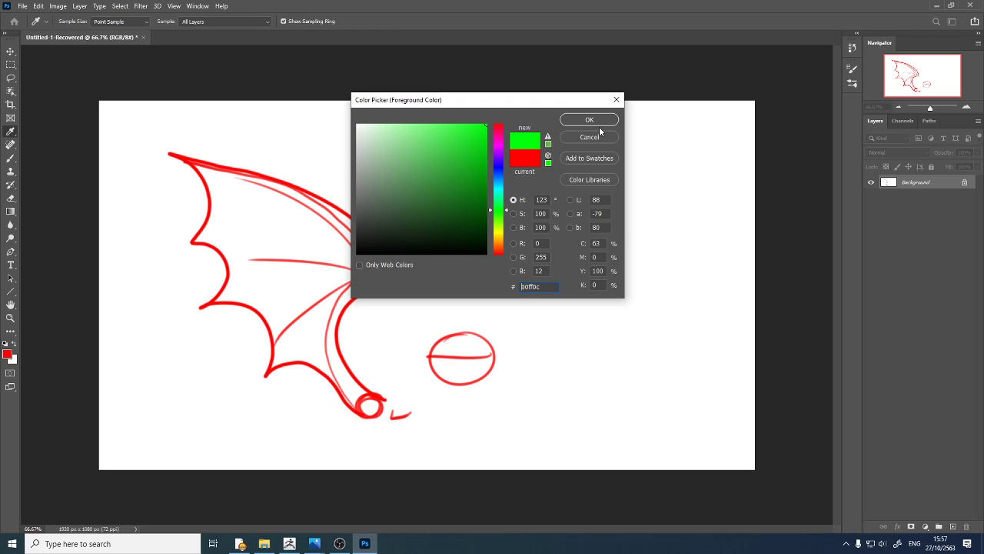
click(591, 122)
mouse_move(349, 386)
mouse_down()
mouse_move(263, 230)
mouse_move(199, 154)
mouse_up()
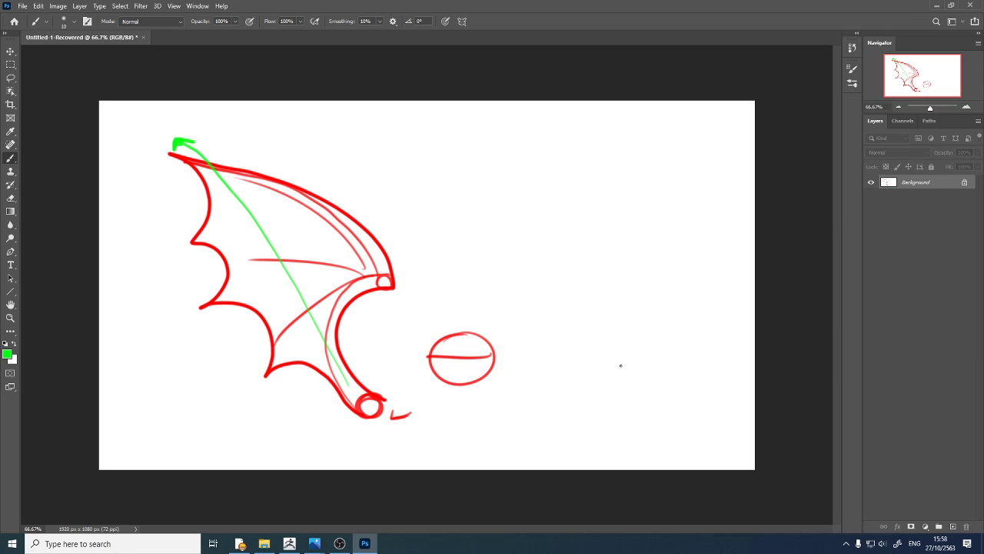
Paint a green segmented chain tapering from a large circle to a small one, with an arrow between it and the wing
drag(620, 366, 641, 363)
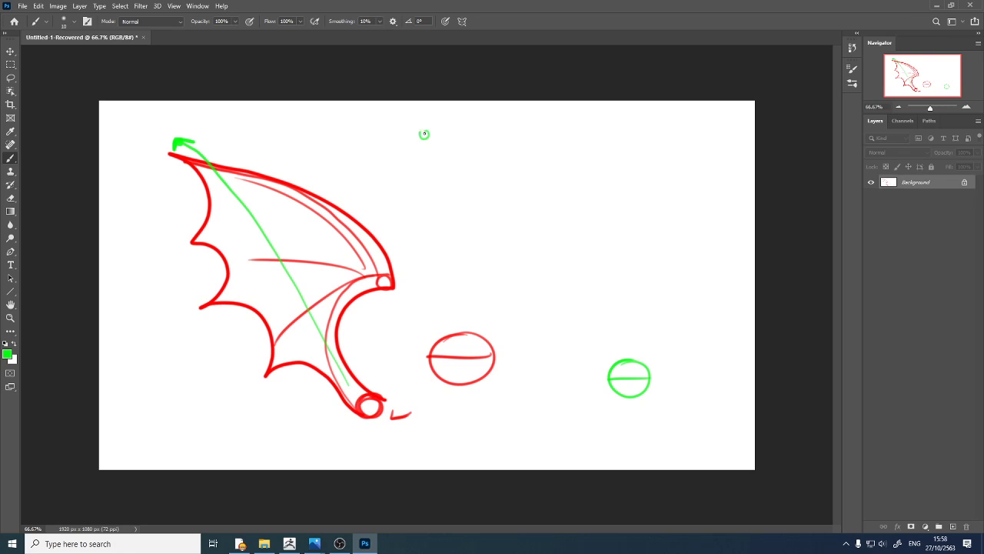
drag(428, 136, 637, 371)
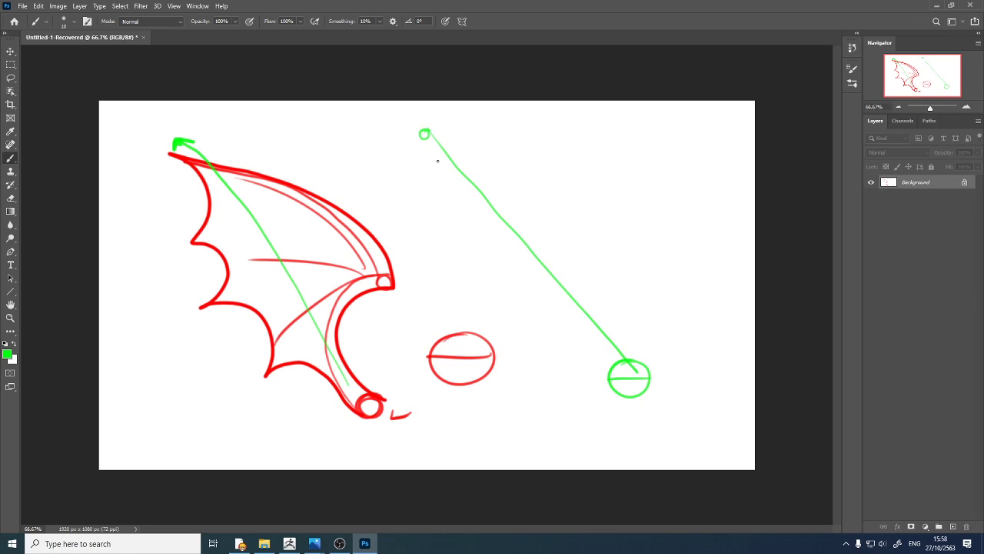
mouse_move(451, 175)
mouse_down()
mouse_move(421, 137)
mouse_move(590, 377)
mouse_up()
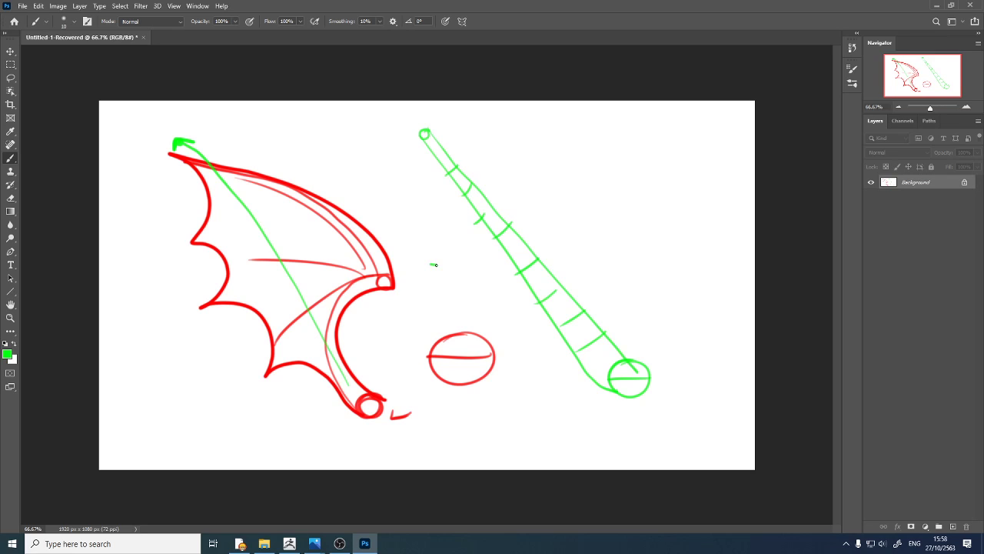
drag(435, 264, 466, 269)
drag(445, 248, 454, 286)
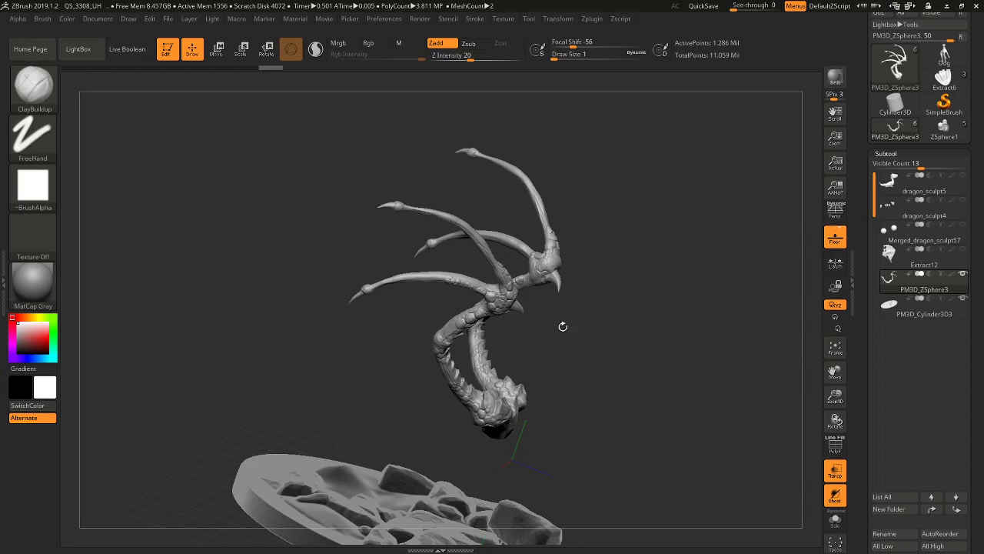
In ZBrush, switch to the ZSphere1 tool and move the mirrored end ZSpheres up and back to form two long chains
drag(693, 307, 738, 239)
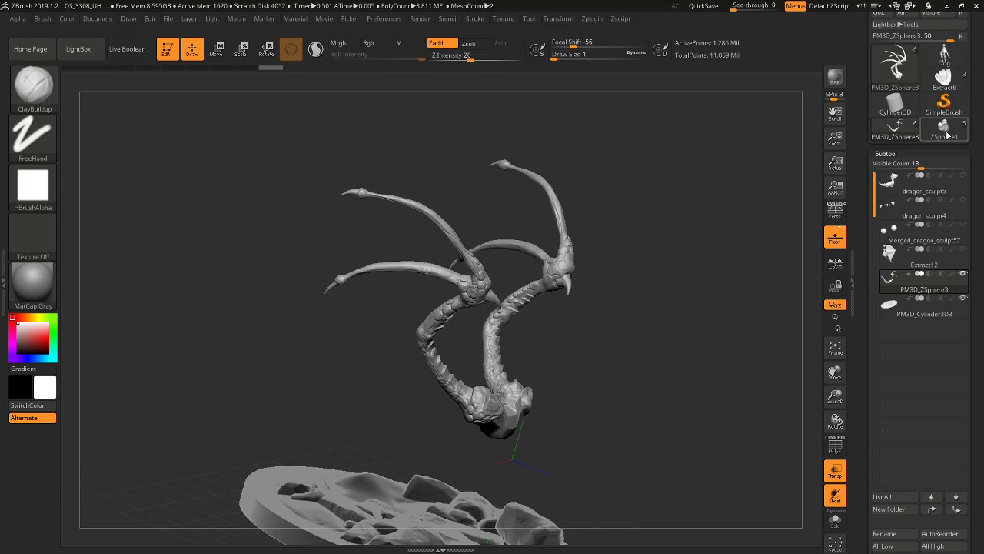
click(943, 126)
drag(695, 197, 708, 197)
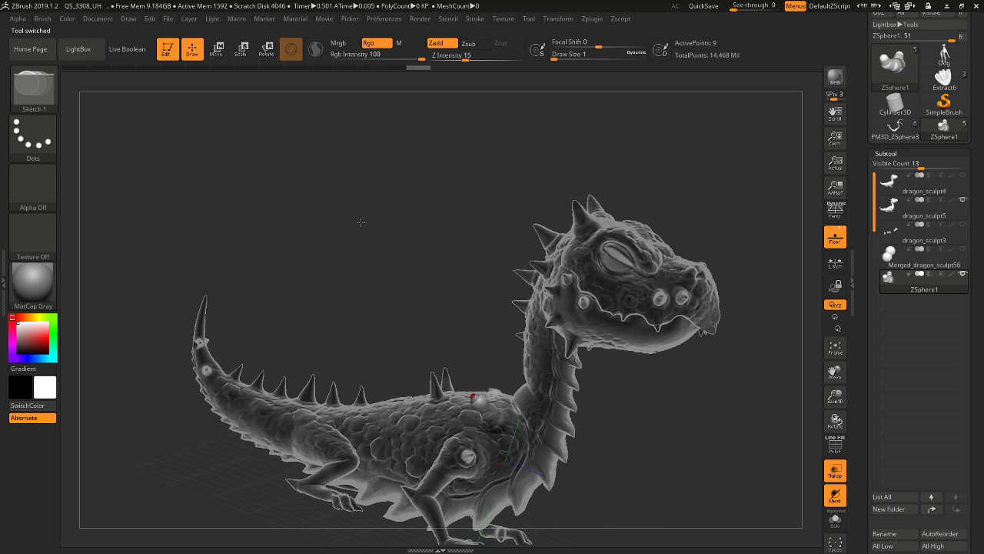
click(218, 49)
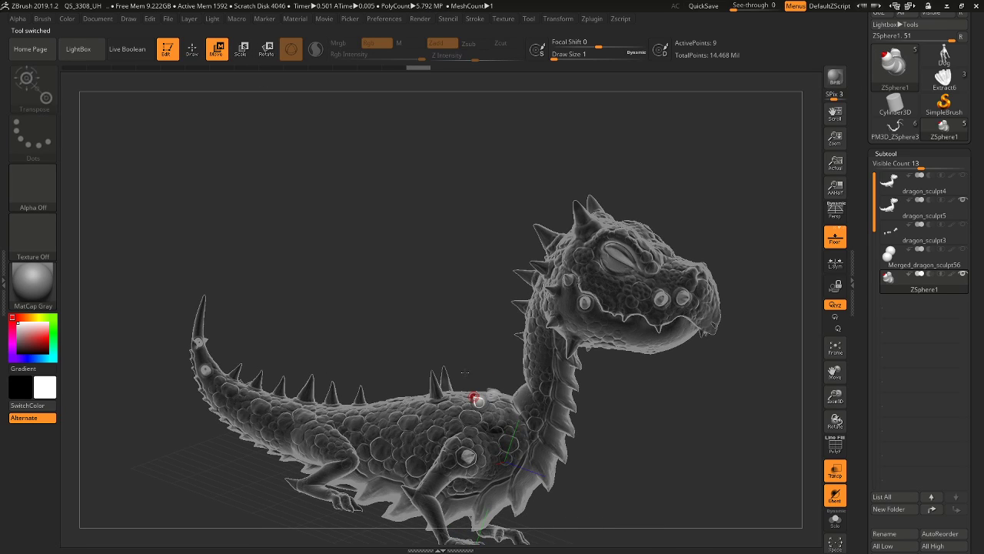
drag(437, 353, 285, 205)
mouse_move(424, 160)
mouse_down()
mouse_move(460, 174)
mouse_move(463, 246)
mouse_up()
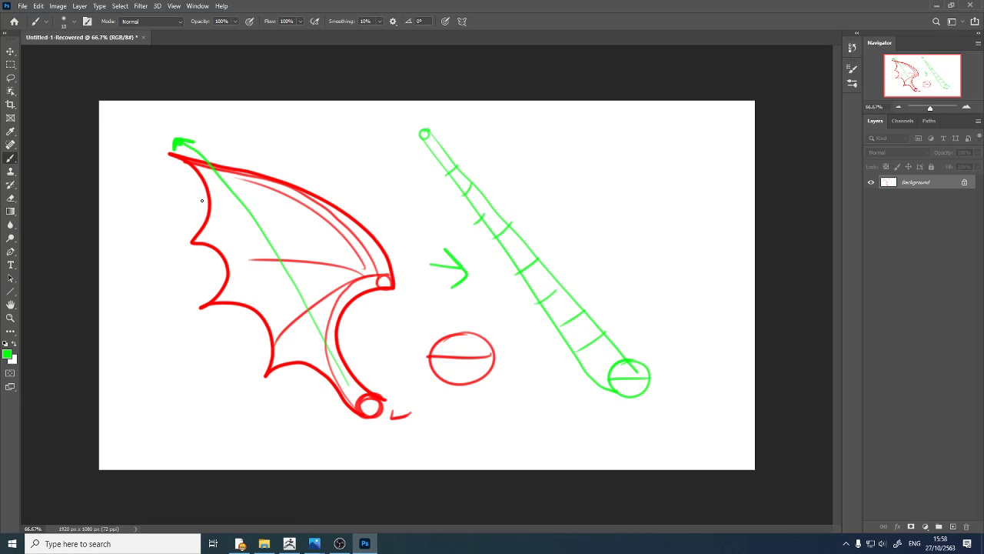
Return to ZBrush and reposition the chain's tip ZSphere high above the dragon's back in side view
click(937, 5)
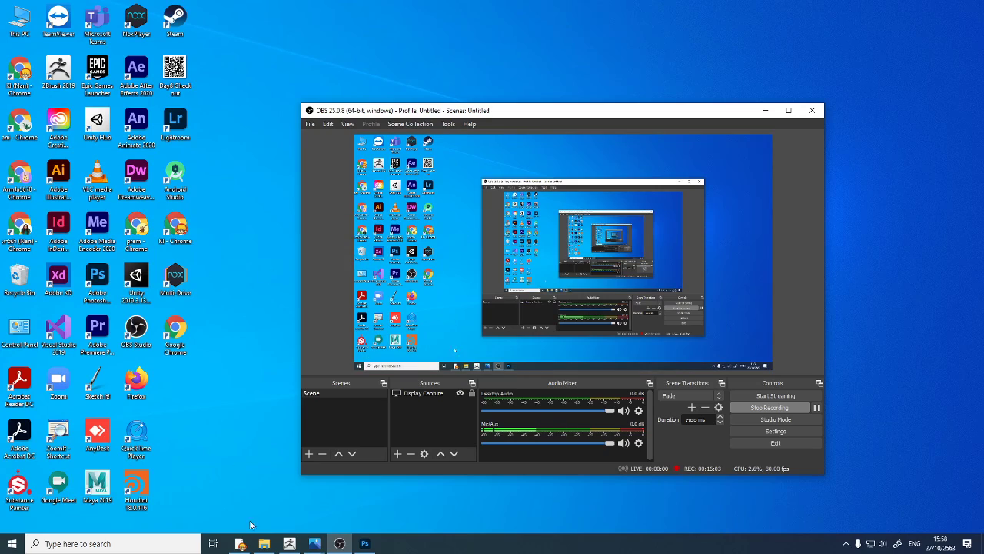
click(290, 544)
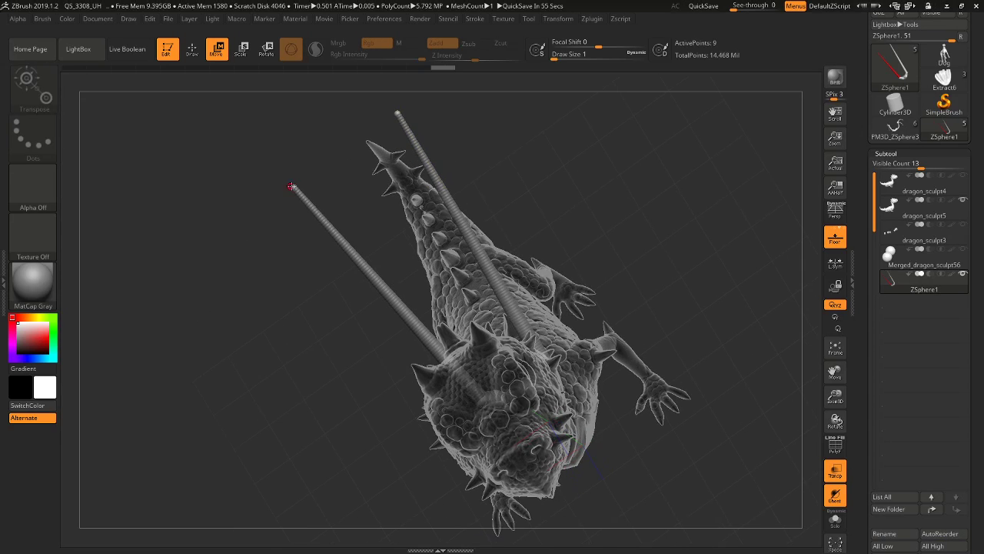
drag(292, 186, 300, 333)
drag(347, 184, 379, 131)
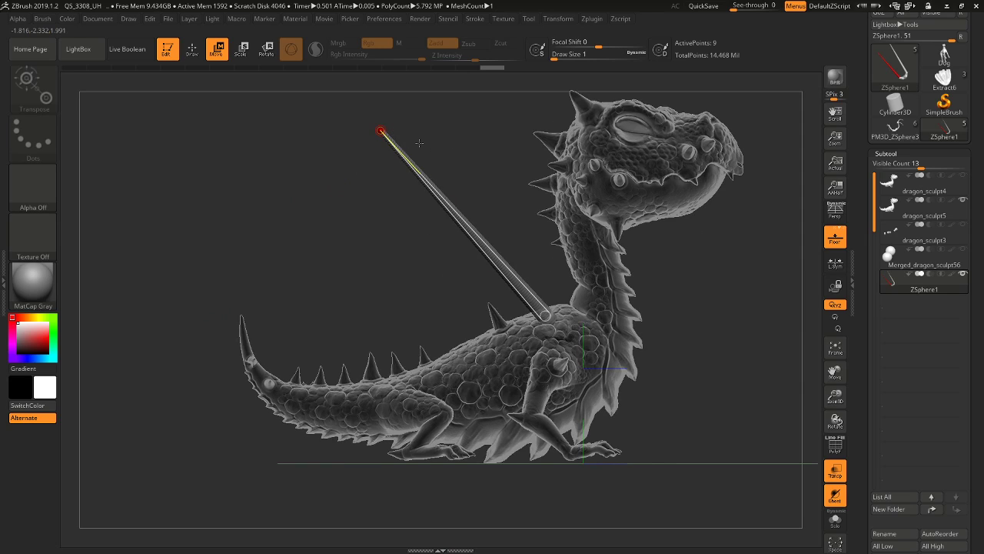
drag(380, 132, 357, 137)
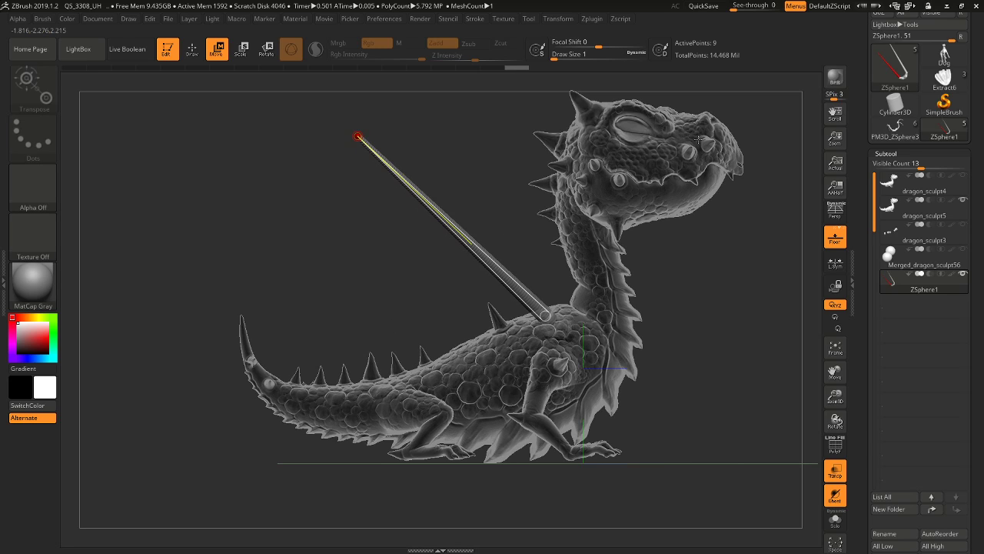
Check the wing sketch in Photoshop against the ZSphere chain, ending back in ZBrush
click(945, 6)
click(290, 544)
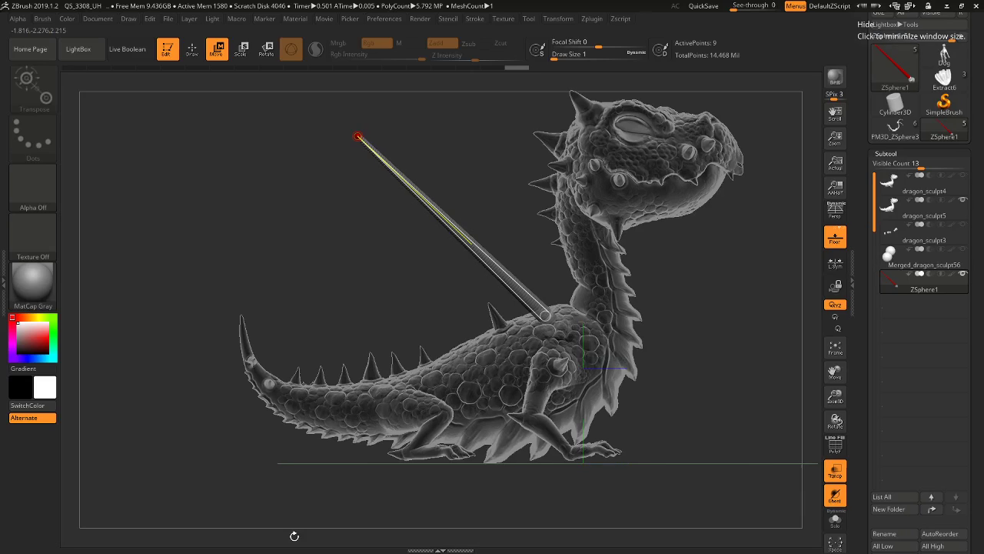
click(946, 6)
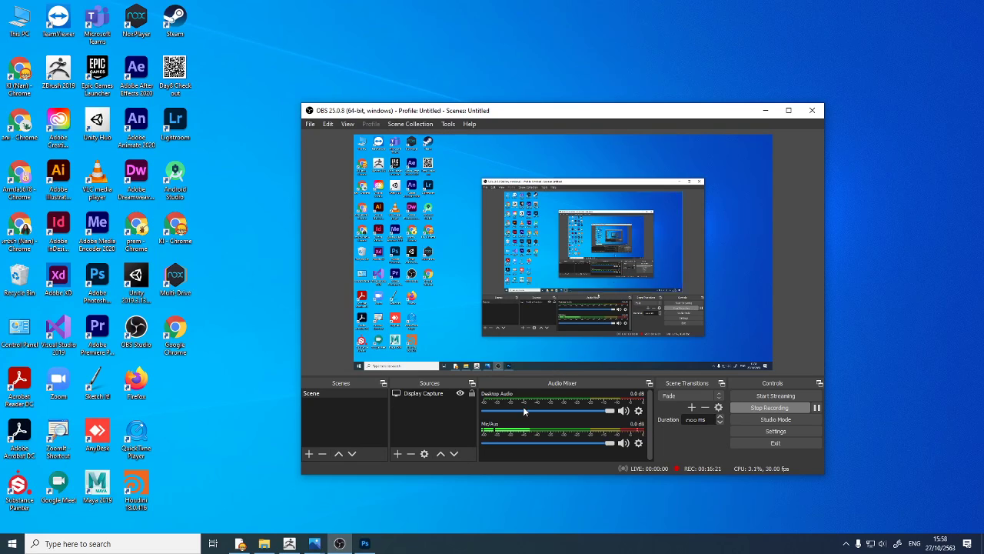
click(365, 543)
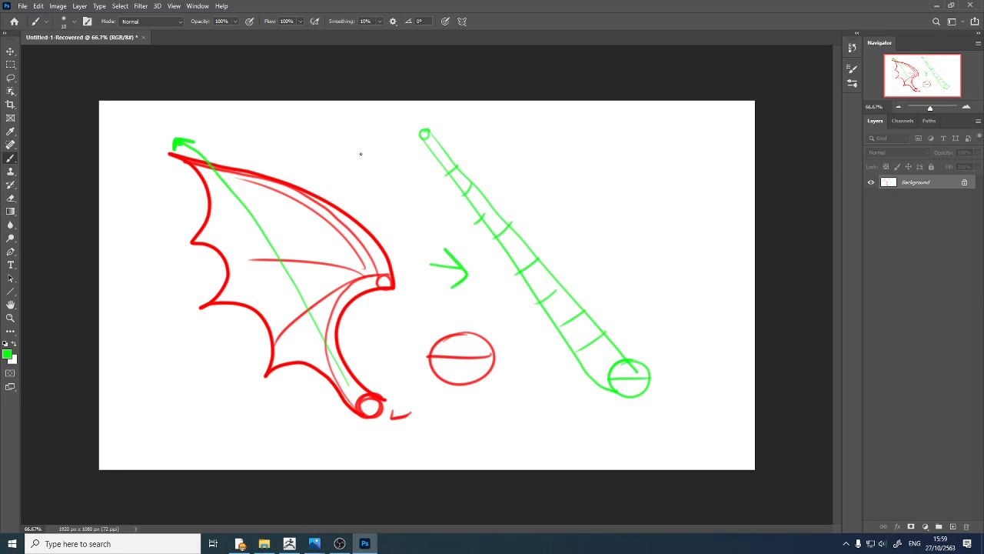
click(937, 6)
click(289, 544)
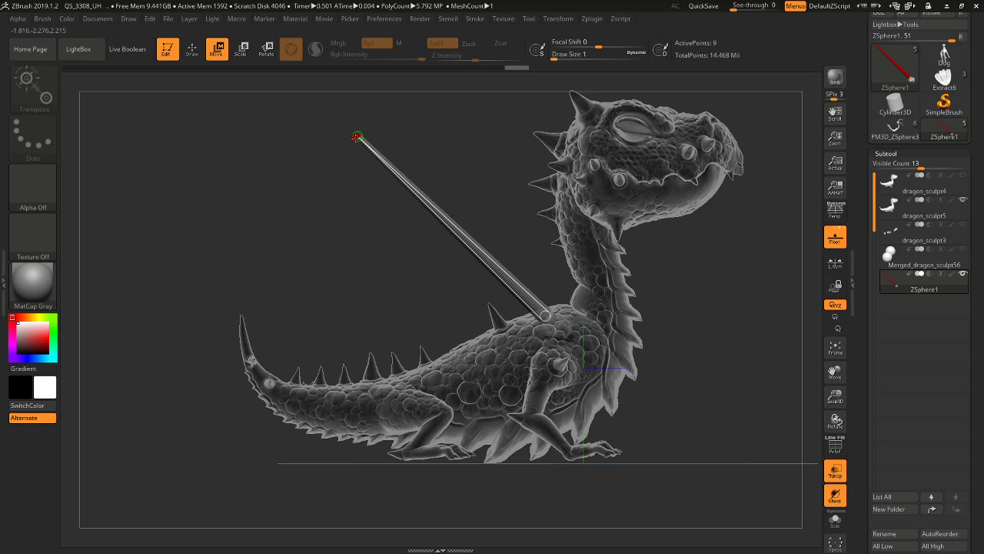
Scale the ZSphere at the chain's tip and check the chain's thickness down to its root
click(242, 48)
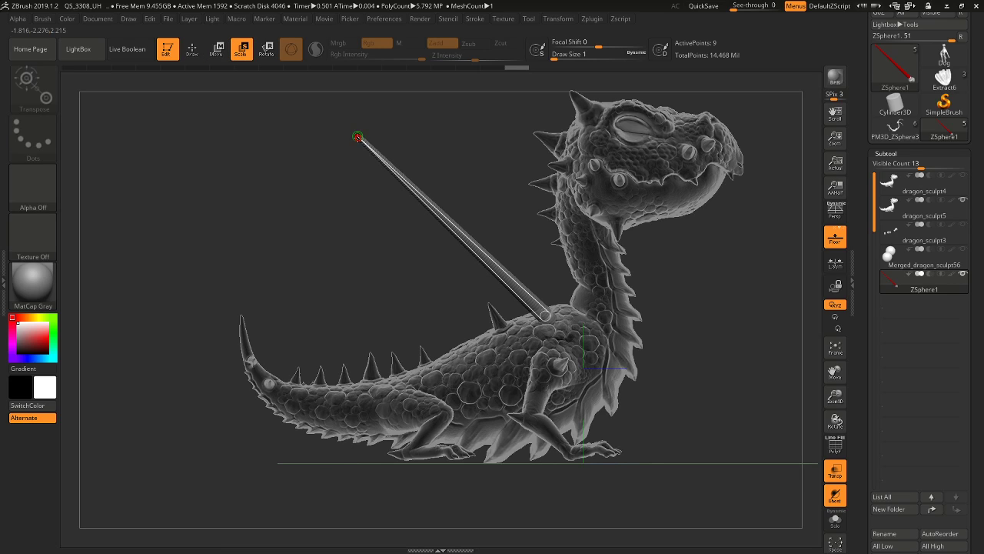
drag(358, 137, 352, 112)
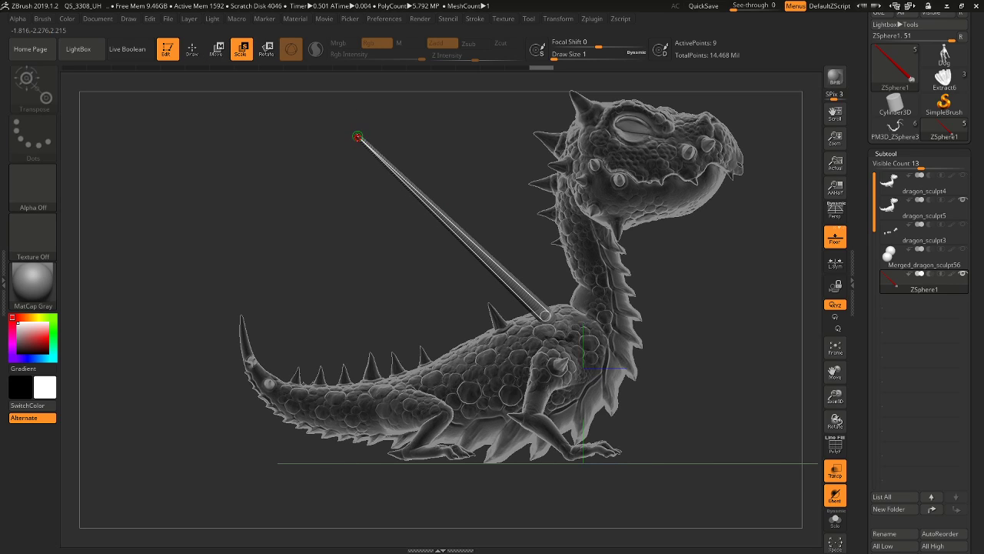
click(546, 316)
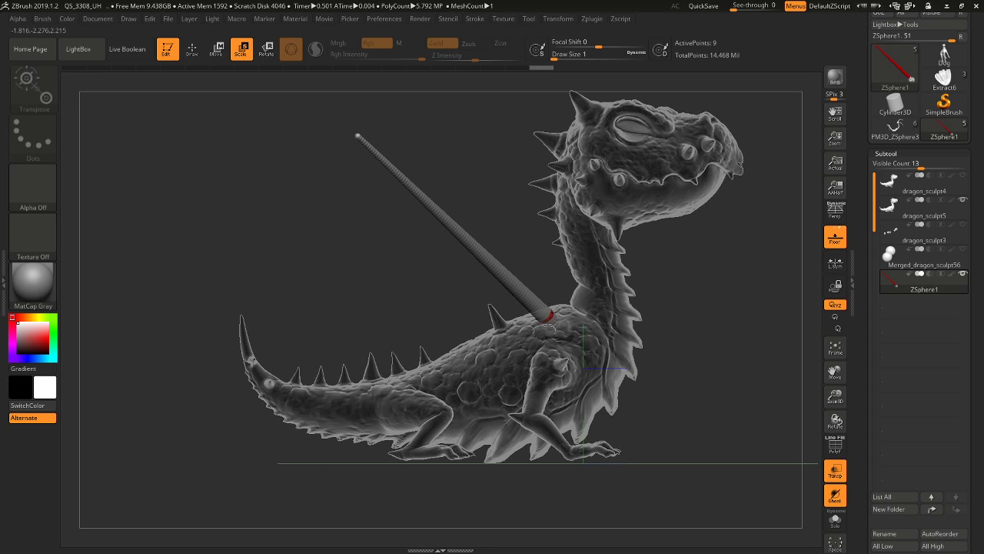
Insert a ZSphere midway along the chain and move it to bend the chain into an elbow, previewing the skin
click(188, 48)
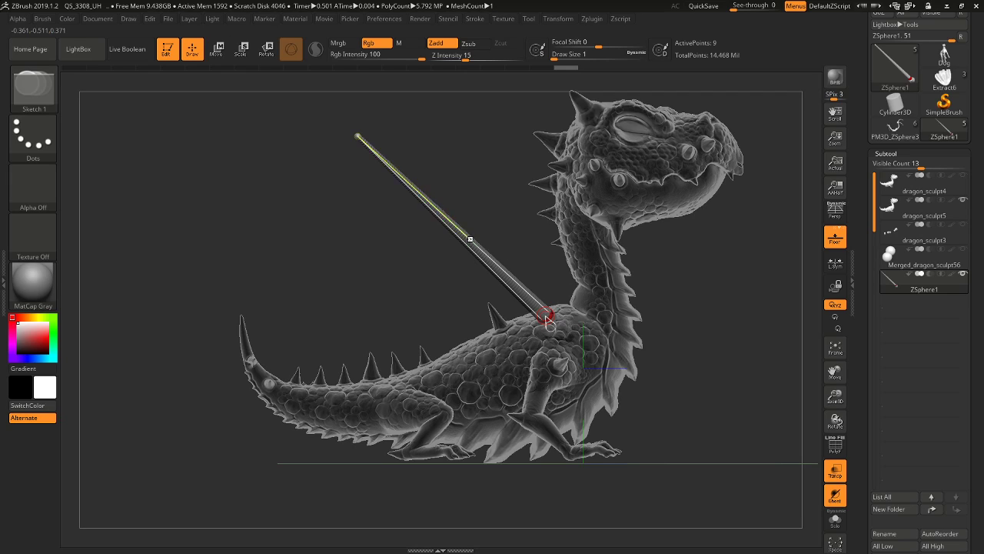
click(464, 237)
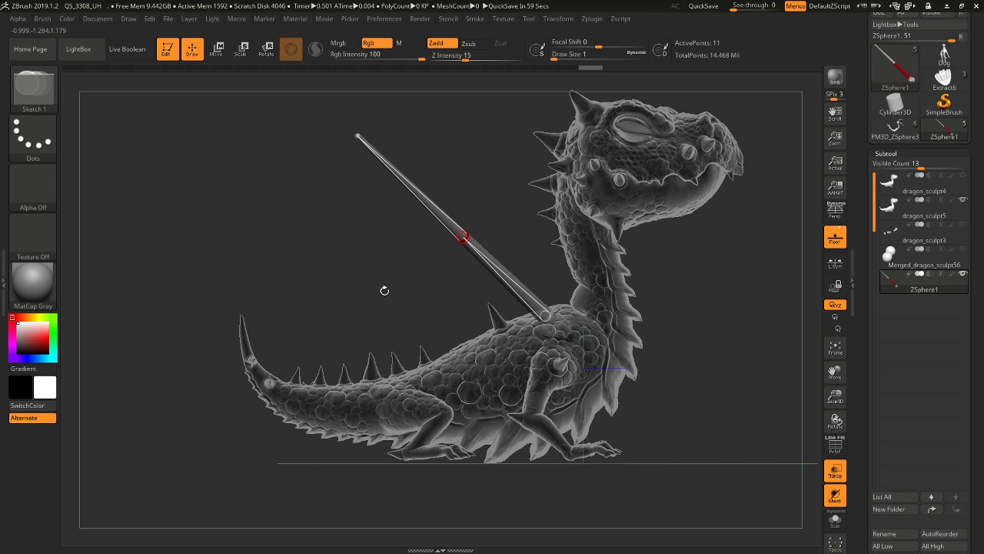
key(w)
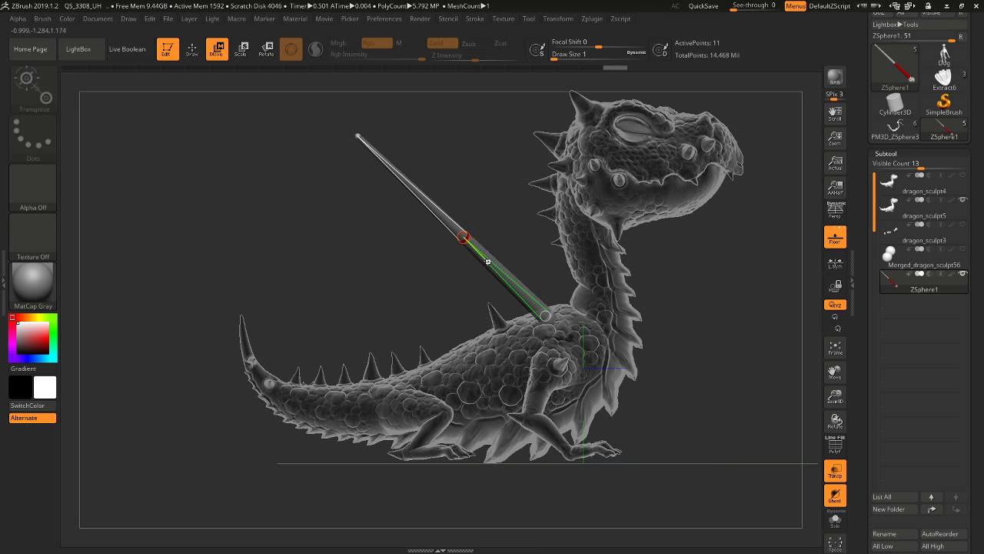
key(a)
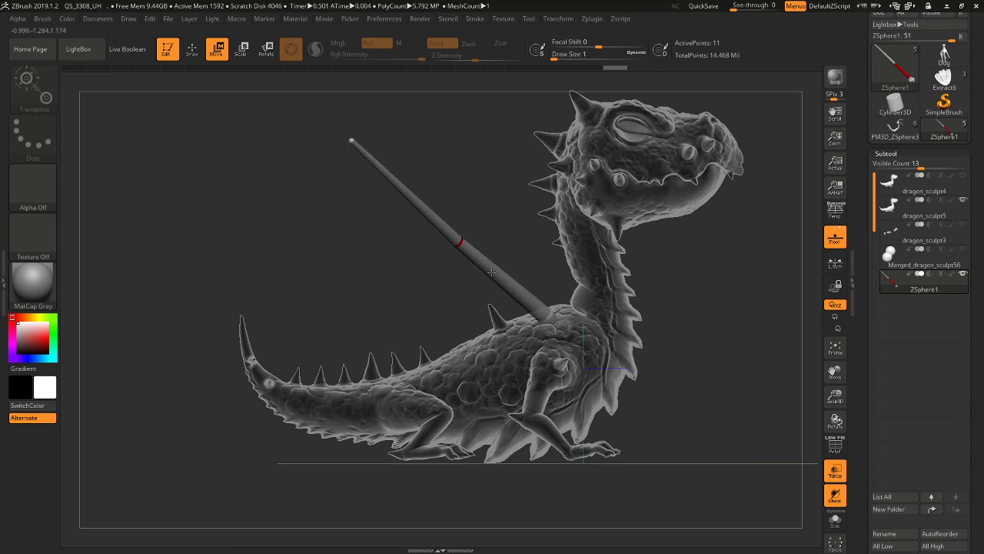
key(a)
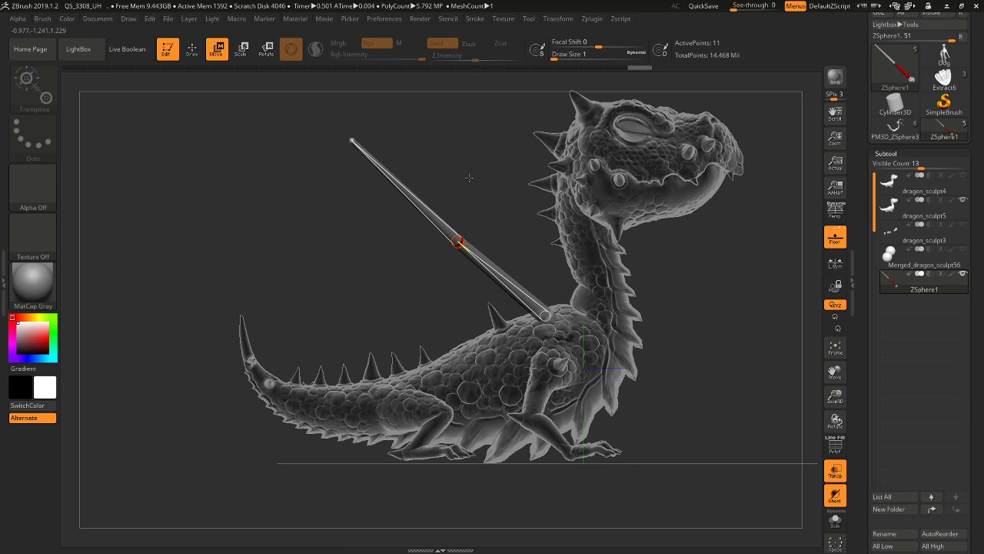
key(a)
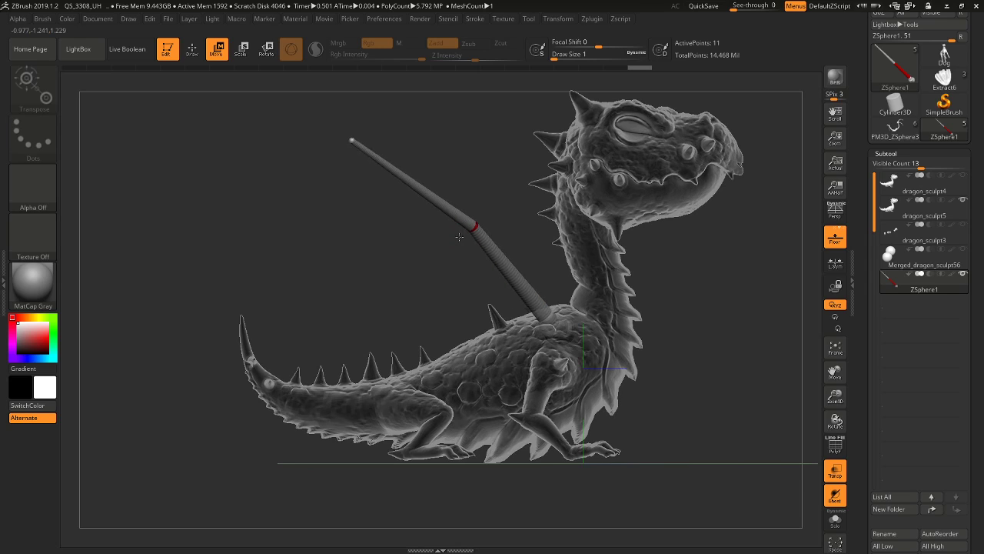
Move the elbow ZSphere down close to the dragon's back to bend the chain more sharply
key(a)
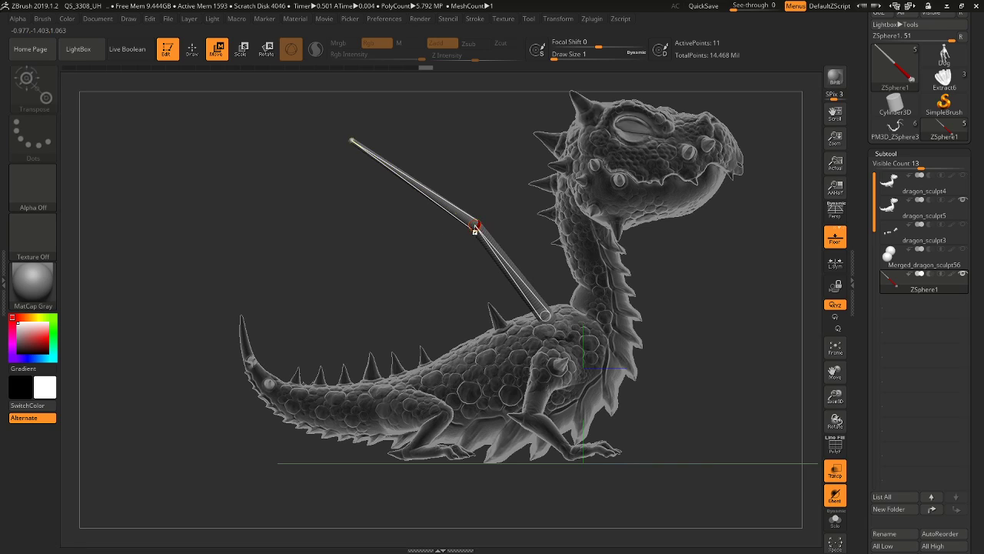
key(a)
drag(458, 246, 435, 286)
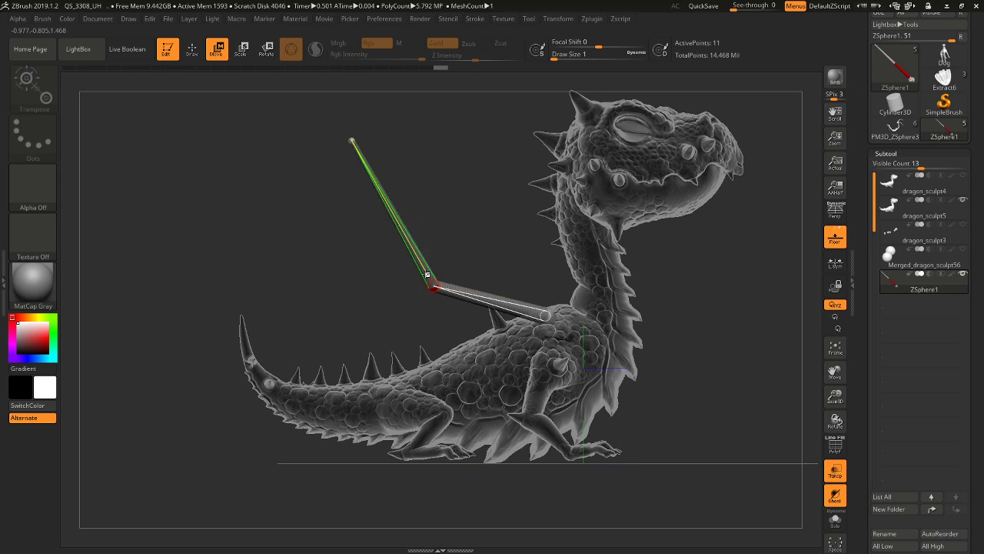
drag(433, 285, 440, 289)
Try inserting three ZSpheres along the chain's lower segment and four along its upper segment
click(196, 53)
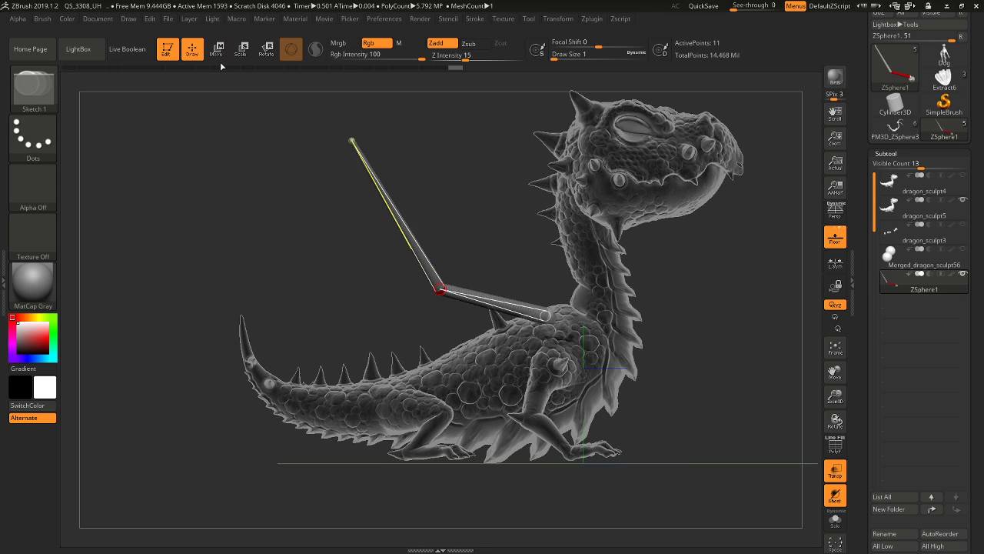
click(523, 308)
click(486, 300)
click(457, 293)
click(418, 252)
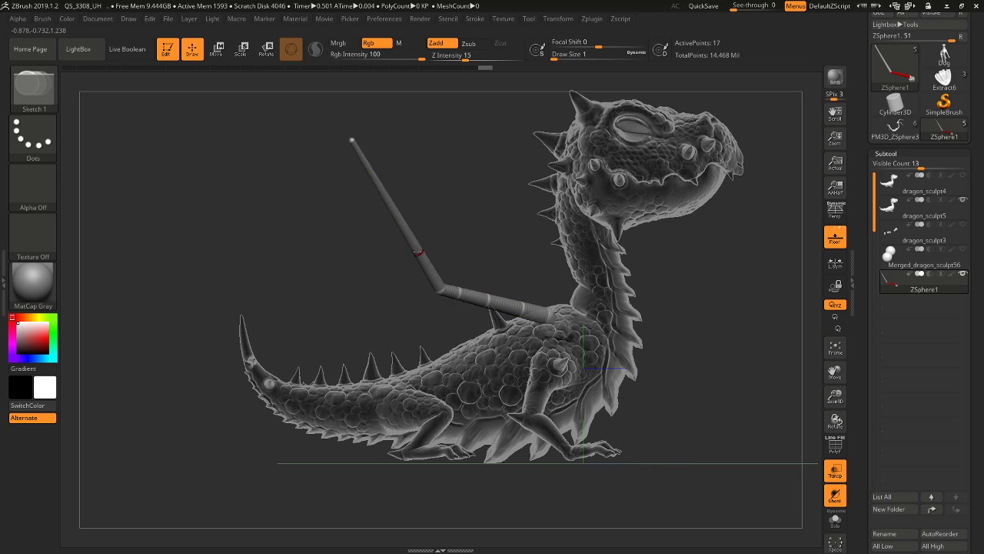
click(400, 221)
click(382, 193)
click(368, 169)
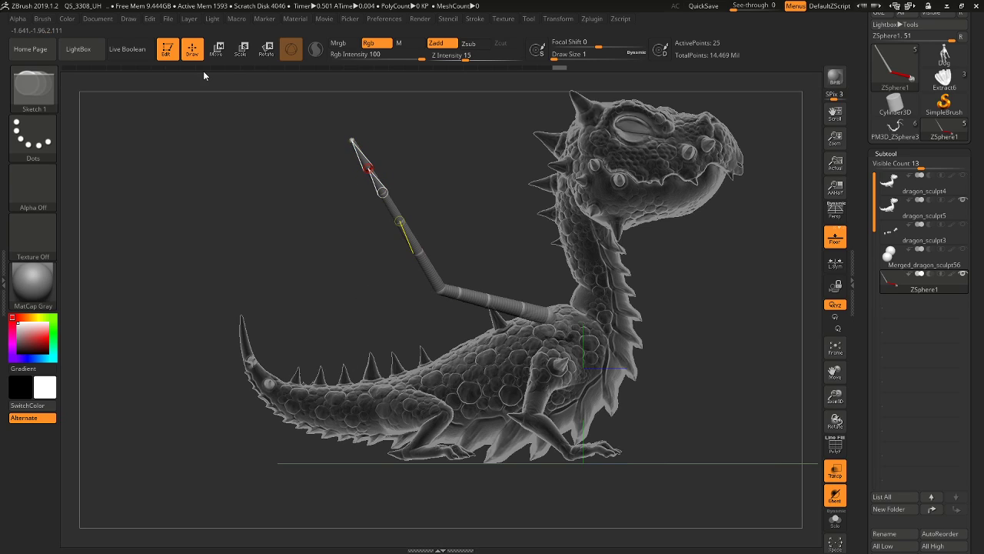
Try bending the upper chain into a zigzag wing shape by moving its inserted ZSpheres
click(219, 54)
drag(411, 244, 496, 215)
drag(432, 216, 439, 156)
drag(407, 100, 391, 146)
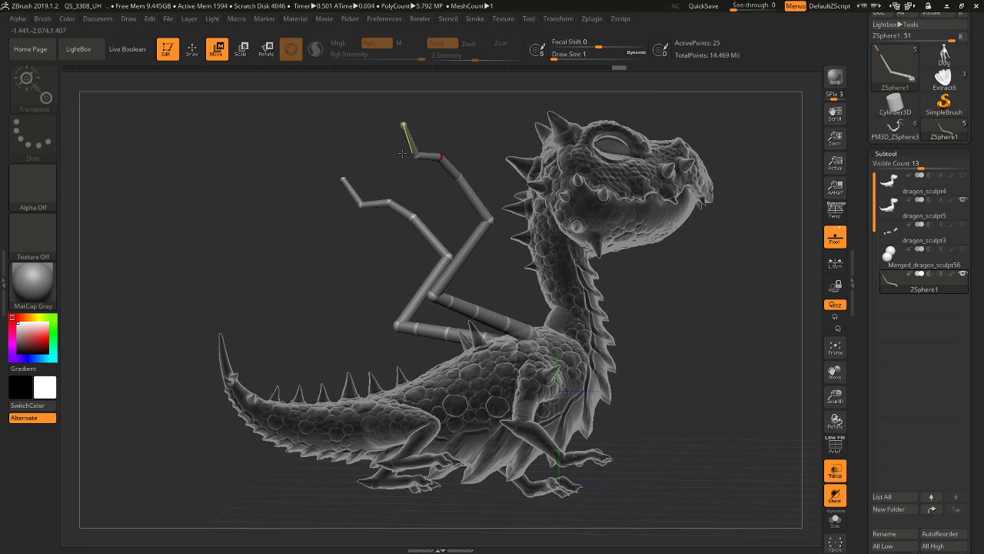
Undo the zigzag bends and all the extra ZSpheres back to the single elbow, returning to side view
key(ctrl+z)
key(ctrl+z)
key(ctrl+z)
key(ctrl+z)
key(ctrl+z)
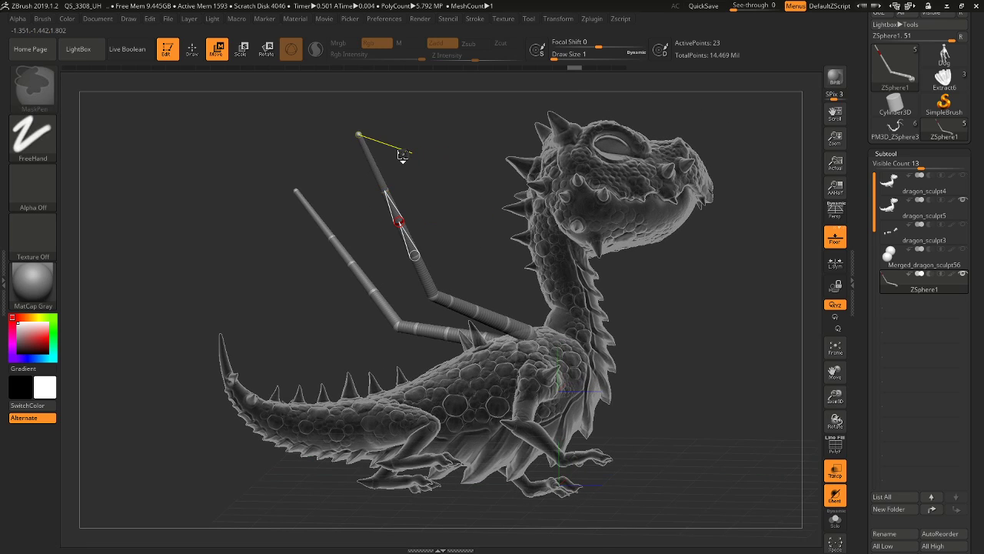
key(ctrl+z)
key(ctrl+z)
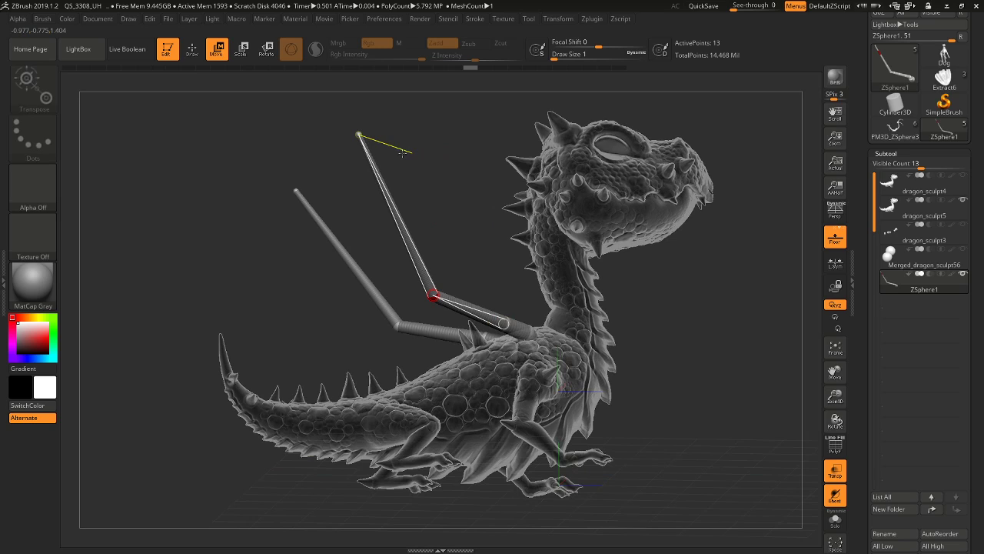
drag(438, 233, 446, 169)
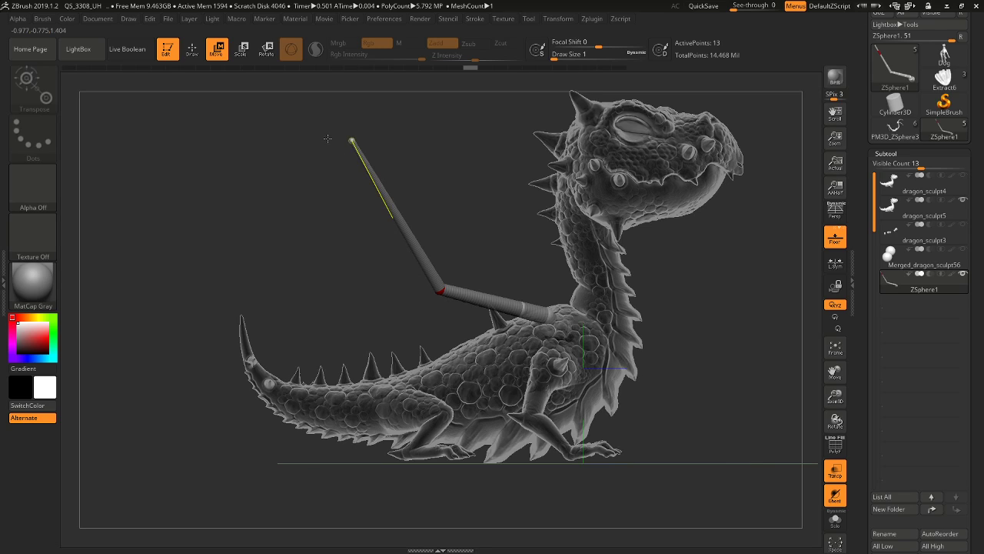
key(ctrl+z)
key(ctrl+z)
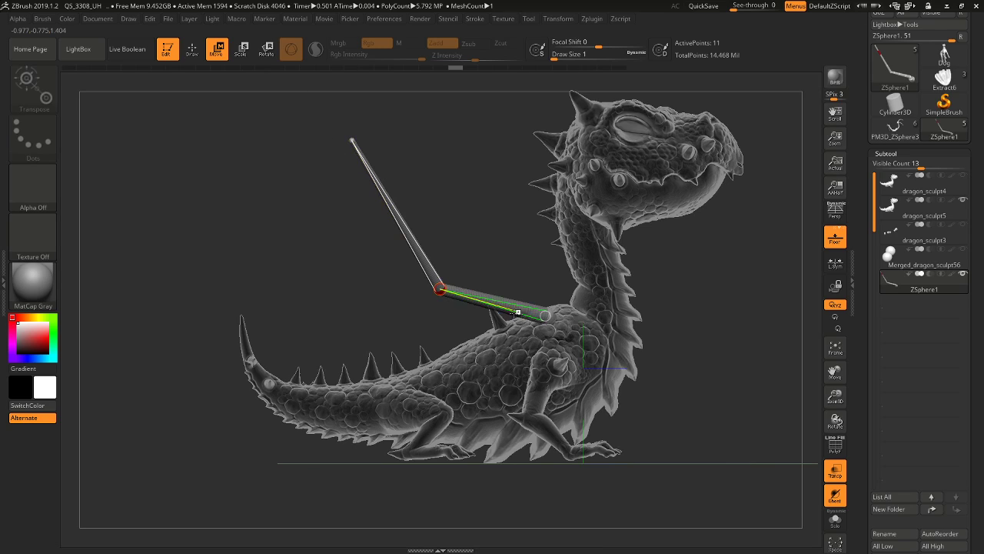
Insert a ZSphere midway along the upper segment, move it toward the dragon's neck, and raise the elbow ZSphere
key(q)
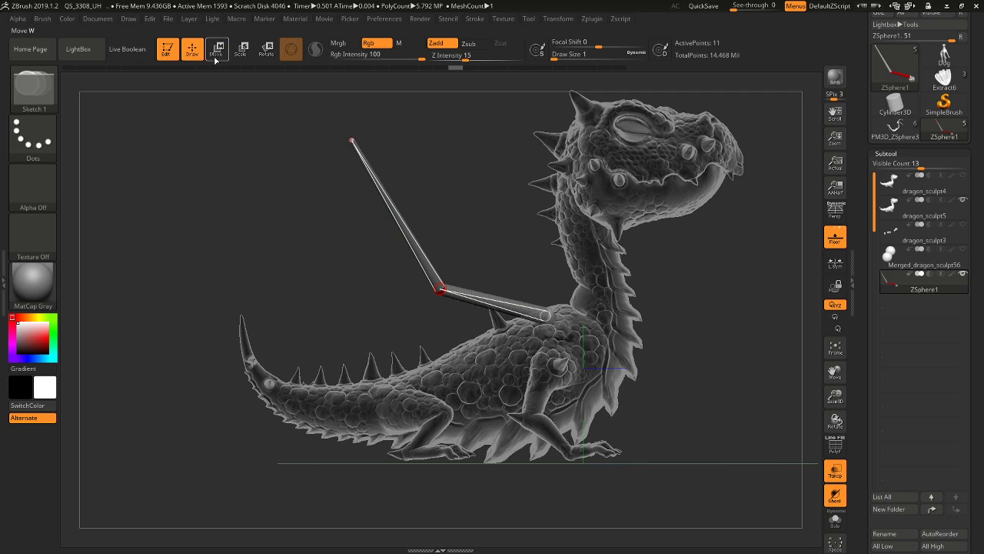
click(410, 236)
key(w)
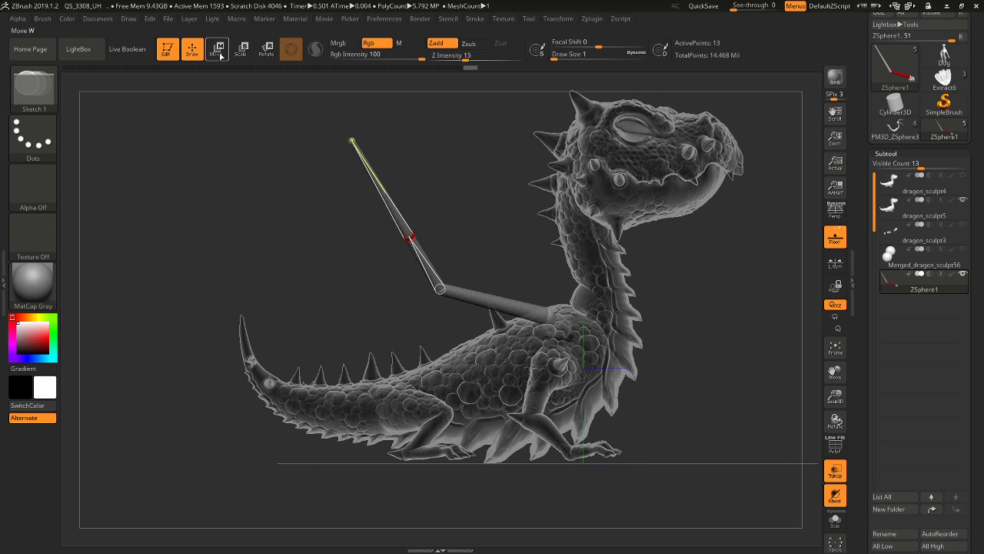
drag(410, 236, 498, 187)
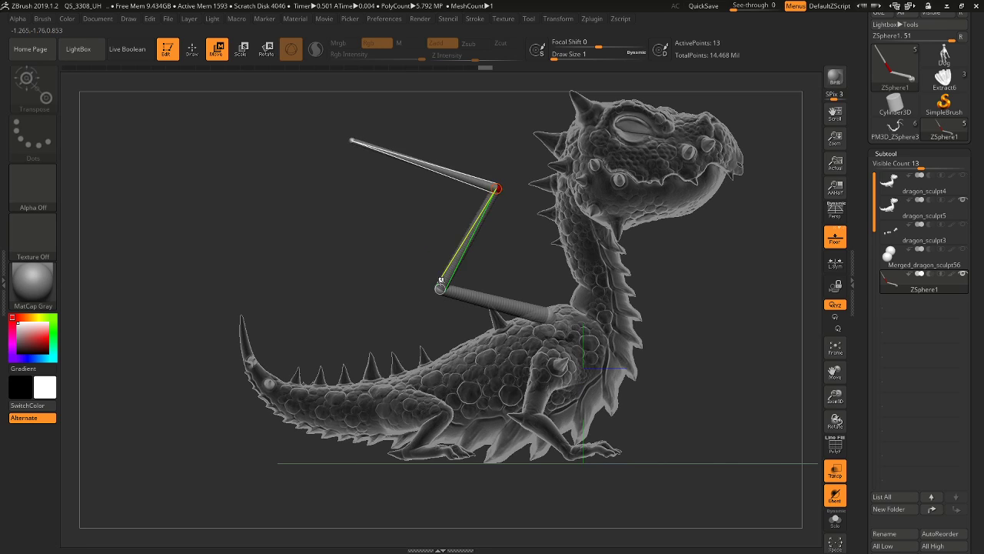
mouse_move(438, 289)
mouse_down()
mouse_move(480, 264)
mouse_move(465, 268)
mouse_up()
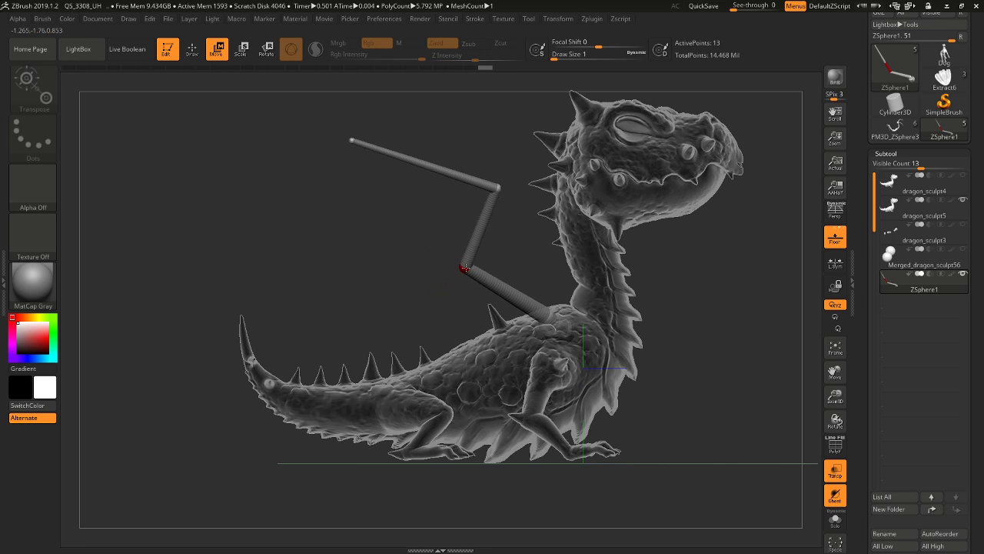
Insert a ZSphere between the elbow and the neck-side joint and move it slightly toward the tail
click(187, 55)
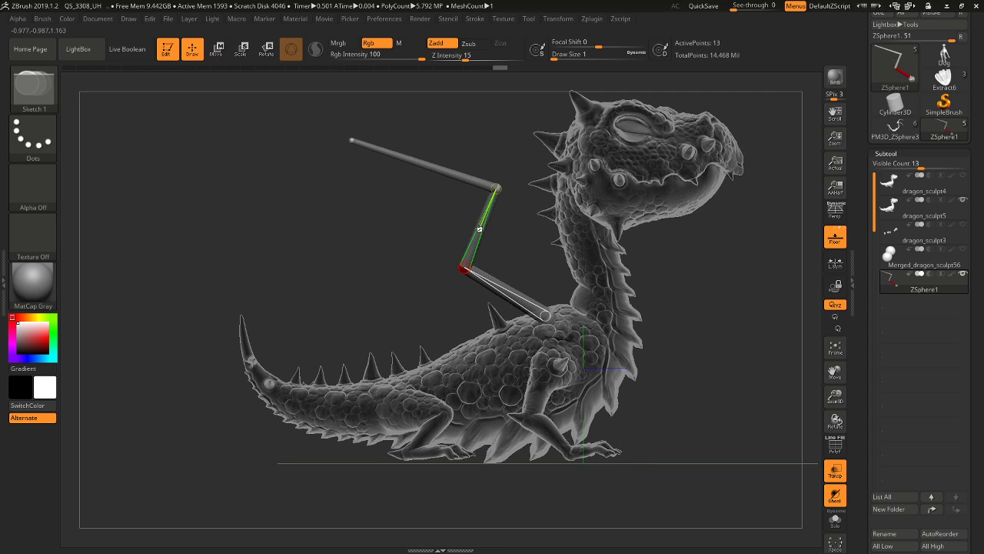
click(478, 229)
click(217, 49)
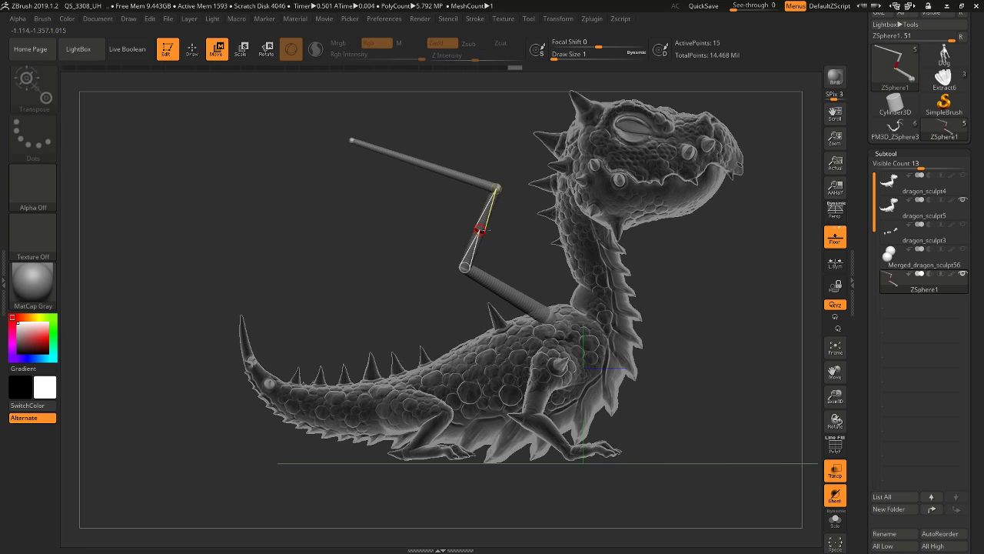
drag(478, 229, 466, 225)
Insert a ZSphere midway along the outer segment and raise it to arch the chain toward its tip
click(192, 48)
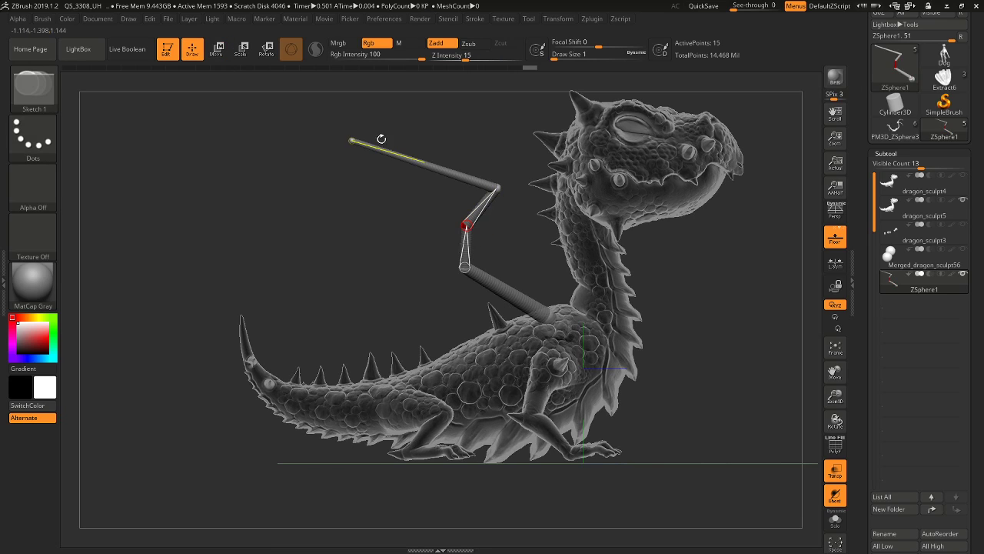
click(411, 160)
click(218, 49)
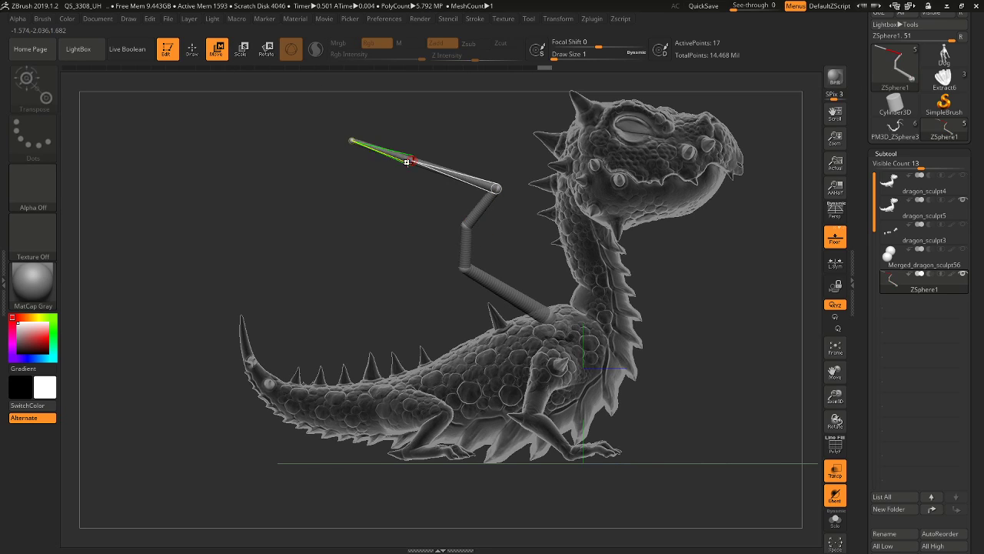
drag(407, 161, 422, 145)
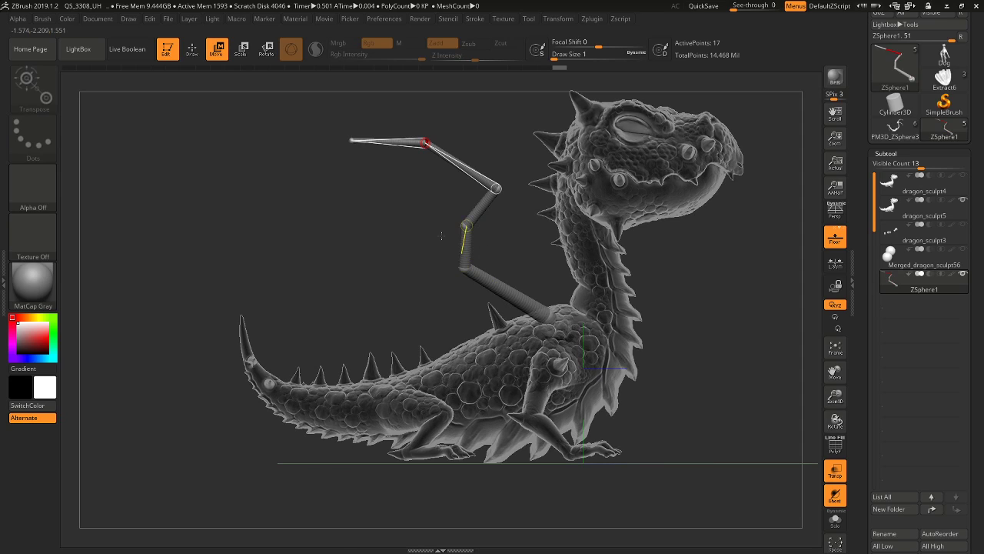
Insert a ZSphere between the root and elbow, lower it toward the back, and nudge the elbow down to match
click(193, 49)
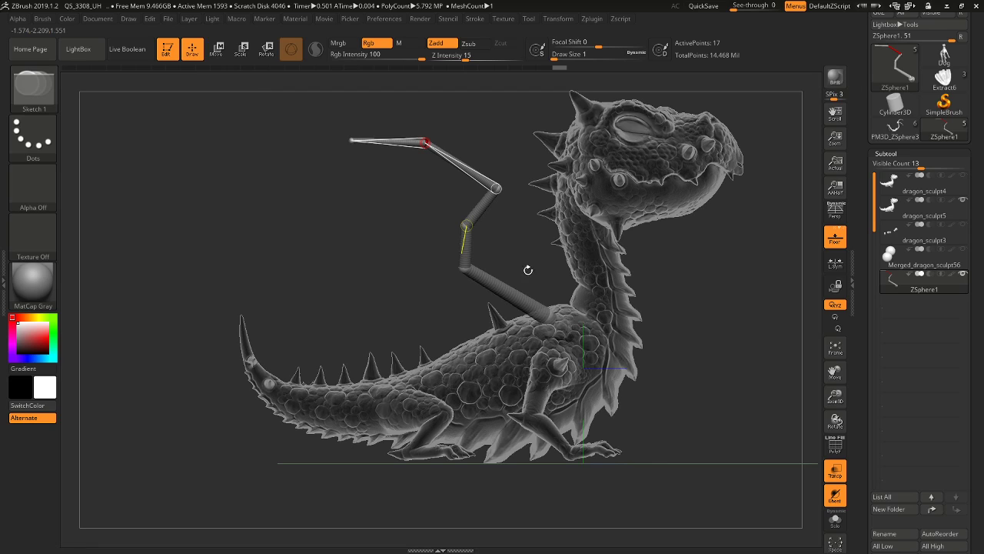
click(505, 290)
click(217, 49)
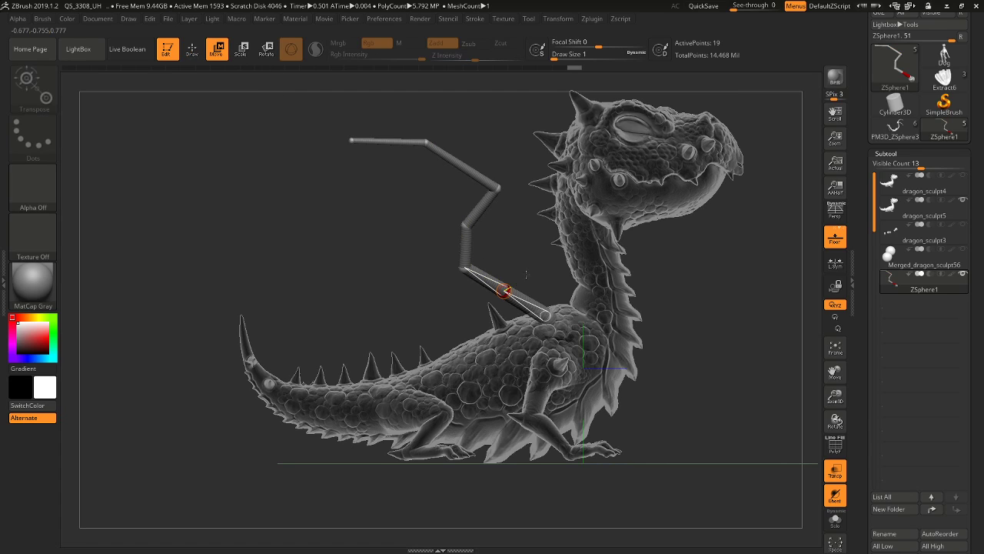
drag(504, 291, 502, 304)
drag(464, 268, 469, 276)
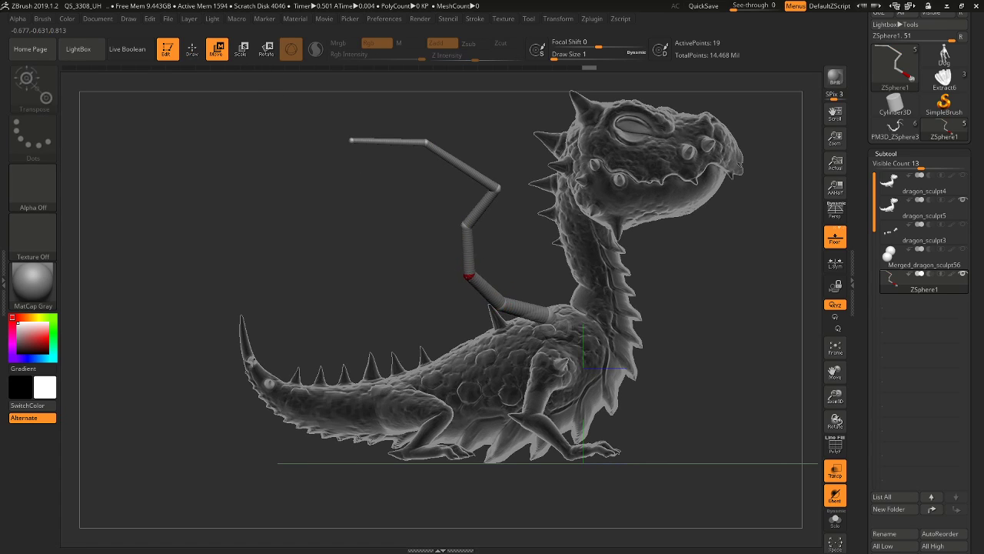
Fine-tune the middle and outer joints, pushing the neck-side bend forward and raising the tip
drag(499, 188, 502, 192)
mouse_move(470, 231)
mouse_down()
mouse_move(472, 248)
mouse_move(475, 240)
mouse_up()
drag(429, 146, 432, 145)
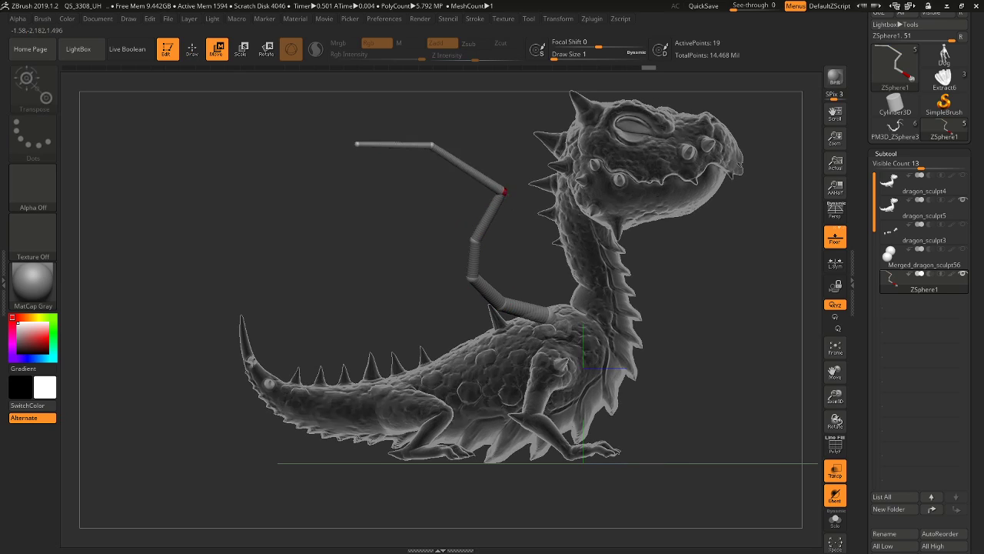
drag(503, 190, 509, 196)
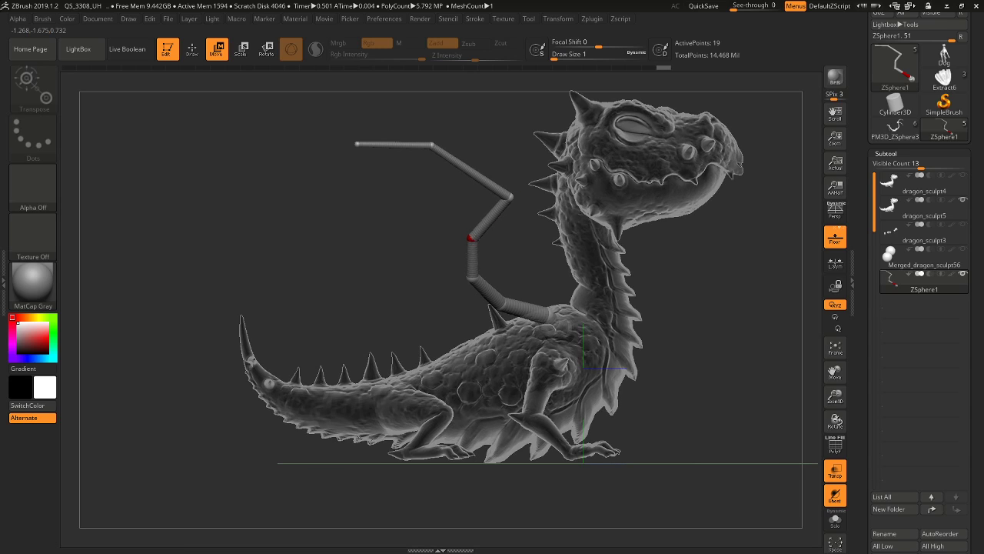
drag(356, 144, 357, 135)
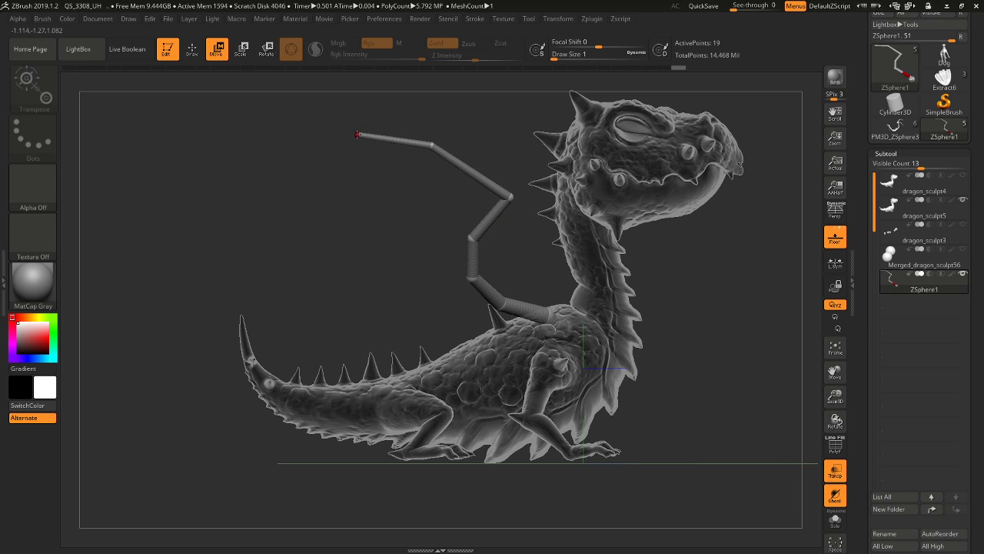
drag(496, 214, 492, 216)
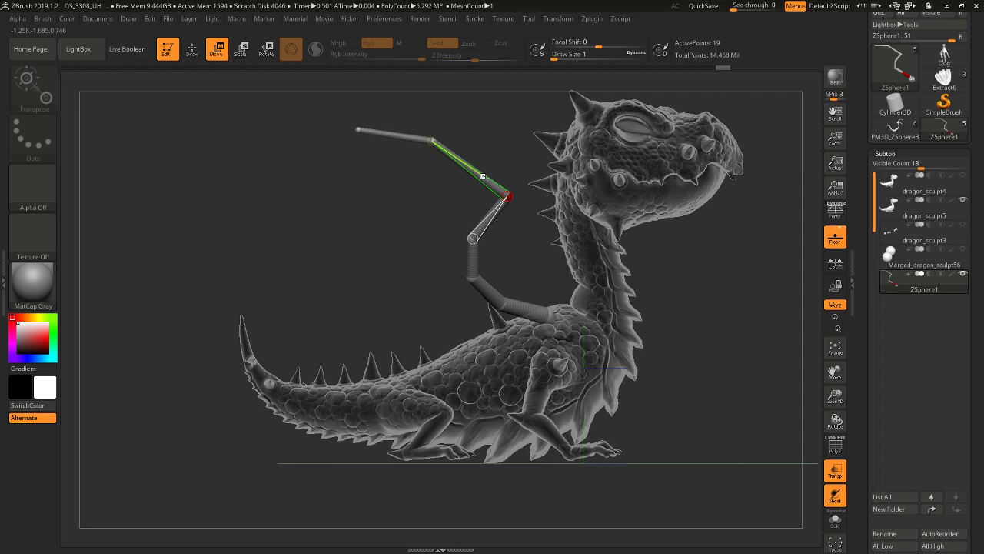
drag(539, 272, 490, 248)
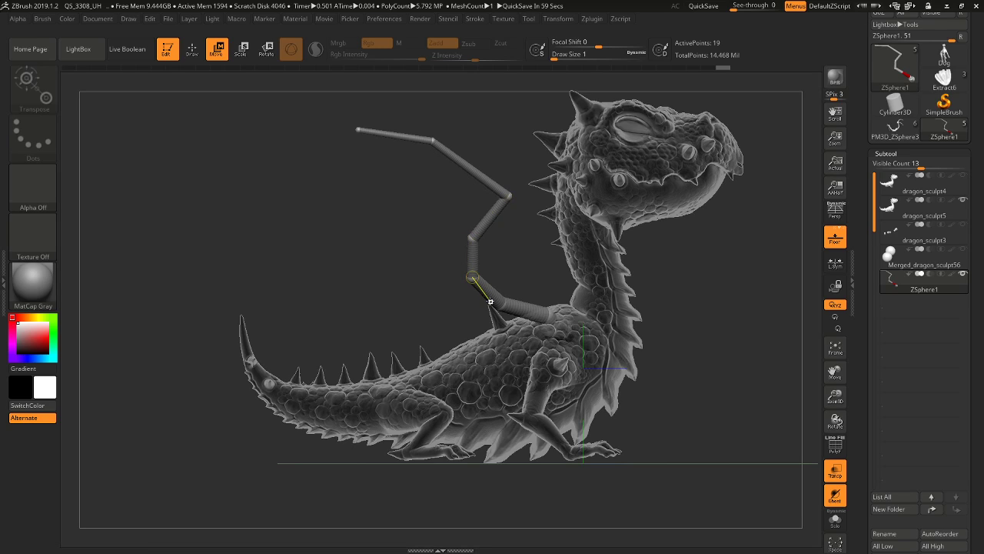
Insert one ZSphere midway along each of the chain's six segments, from the outer part to the root
click(192, 48)
click(467, 167)
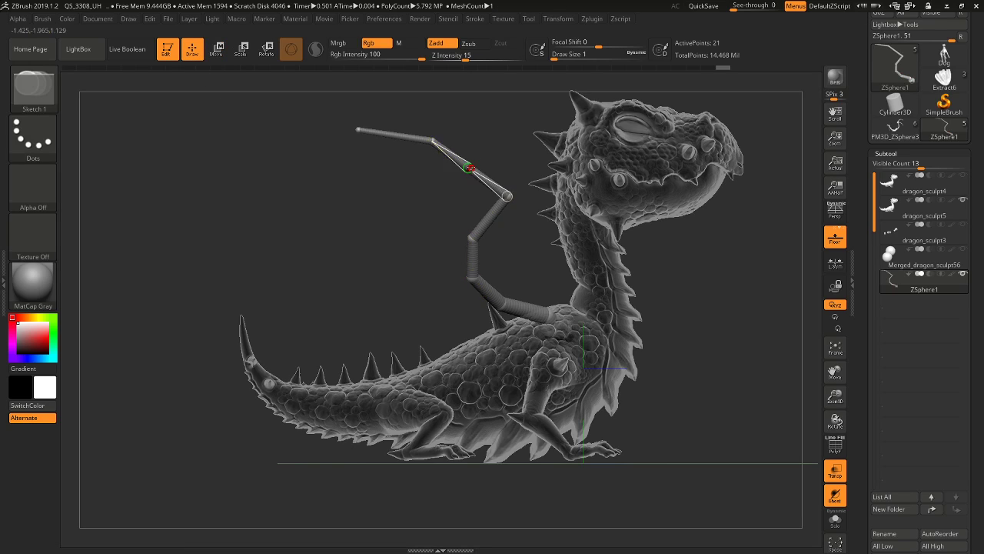
click(395, 138)
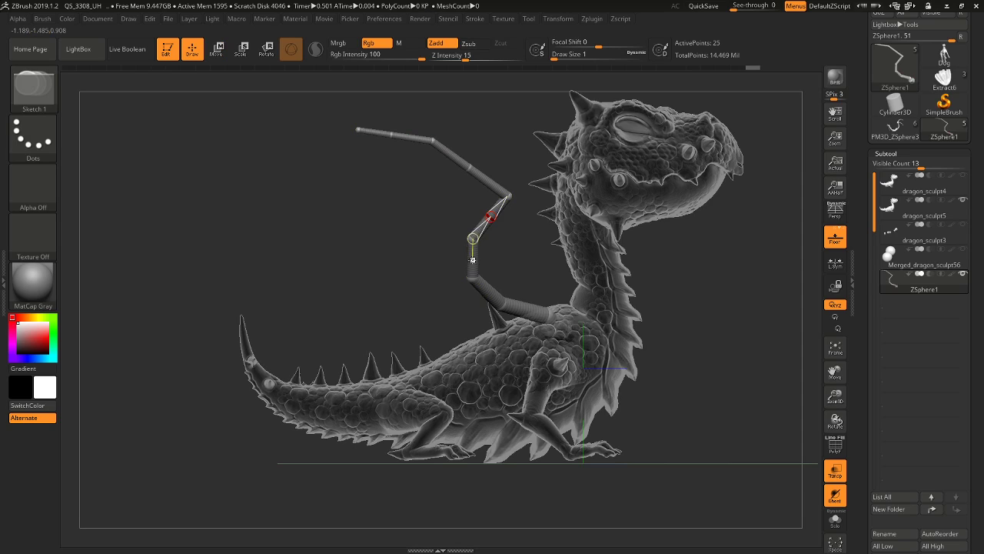
click(472, 259)
click(473, 260)
click(491, 291)
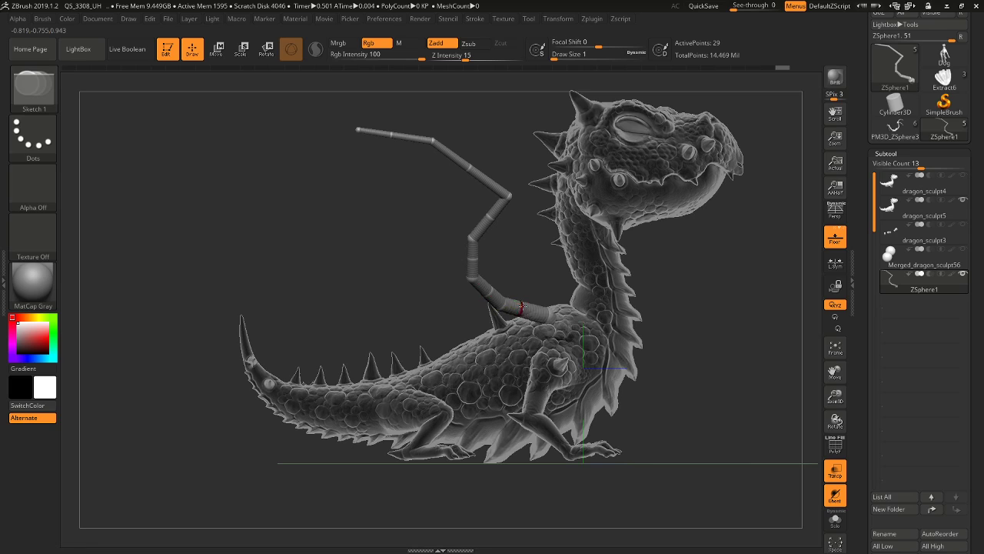
click(518, 309)
Move the tip and the newly inserted ZSpheres outward to round the angular chain into a smooth wing curve
click(217, 48)
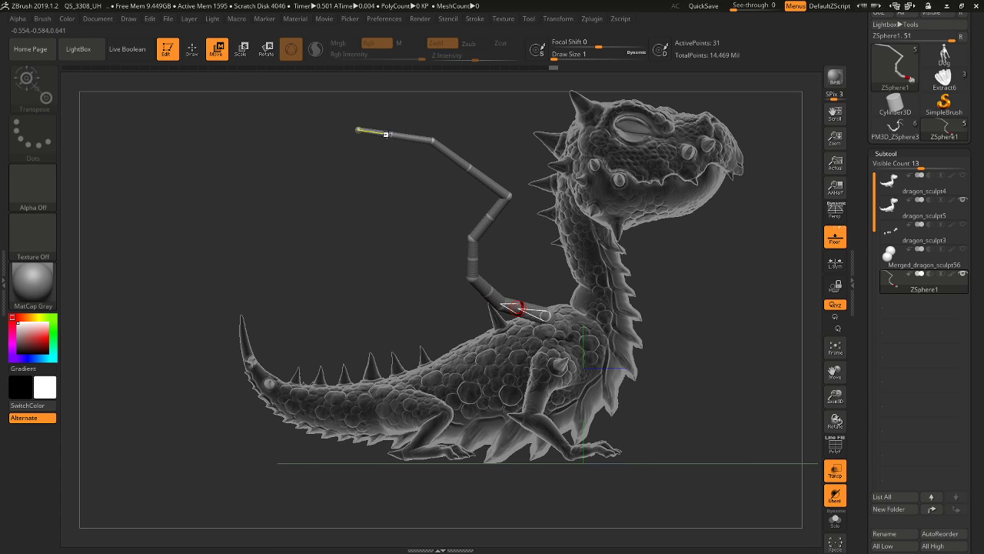
click(392, 132)
drag(392, 132, 433, 139)
drag(361, 118, 336, 138)
drag(393, 125, 436, 138)
drag(473, 166, 478, 161)
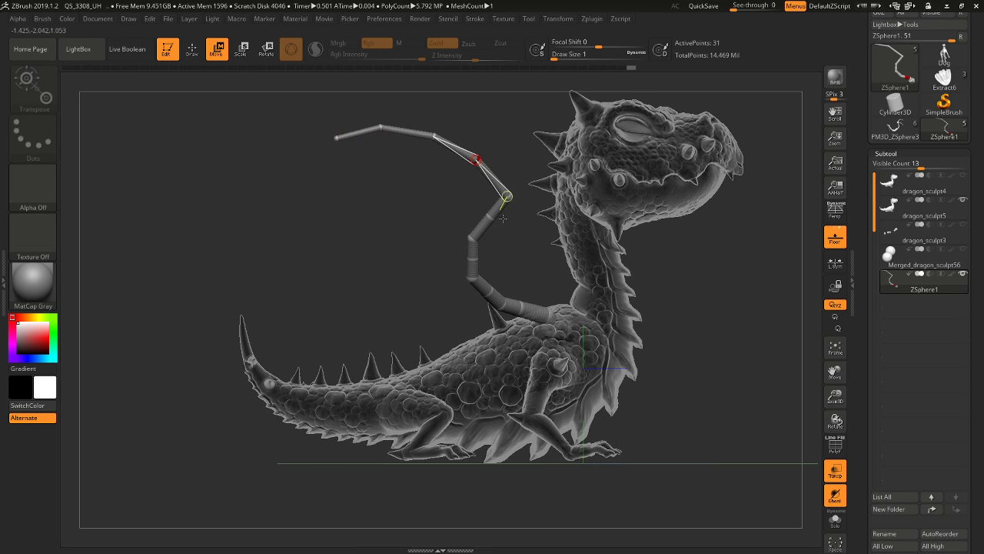
drag(490, 217, 465, 263)
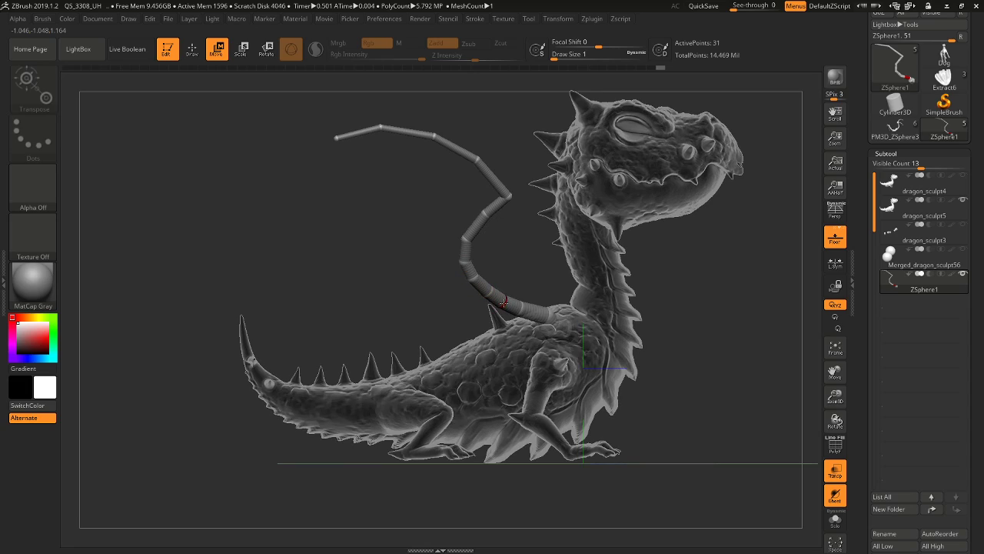
Insert one ZSphere midway along each of the four outer wing segments, from the tip down to the forward bend
mouse_move(540, 240)
mouse_down()
mouse_move(491, 247)
mouse_move(536, 243)
mouse_move(493, 238)
mouse_move(526, 237)
mouse_up()
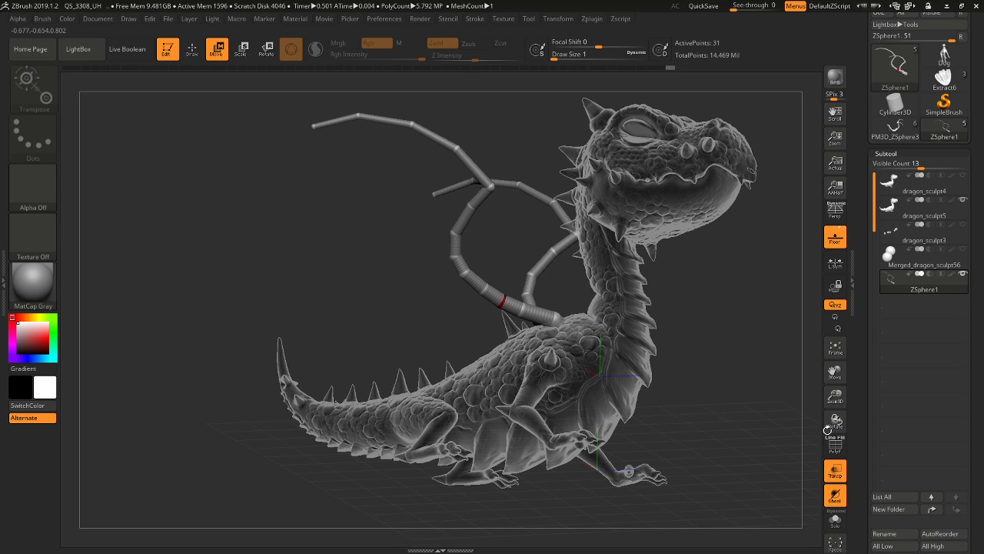
drag(835, 397, 831, 438)
click(190, 48)
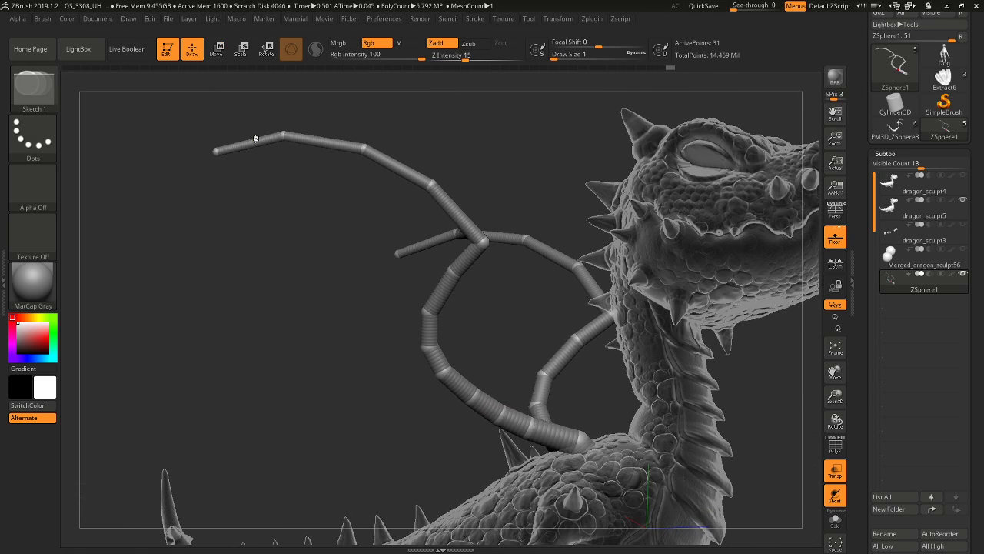
click(250, 143)
click(323, 141)
click(396, 163)
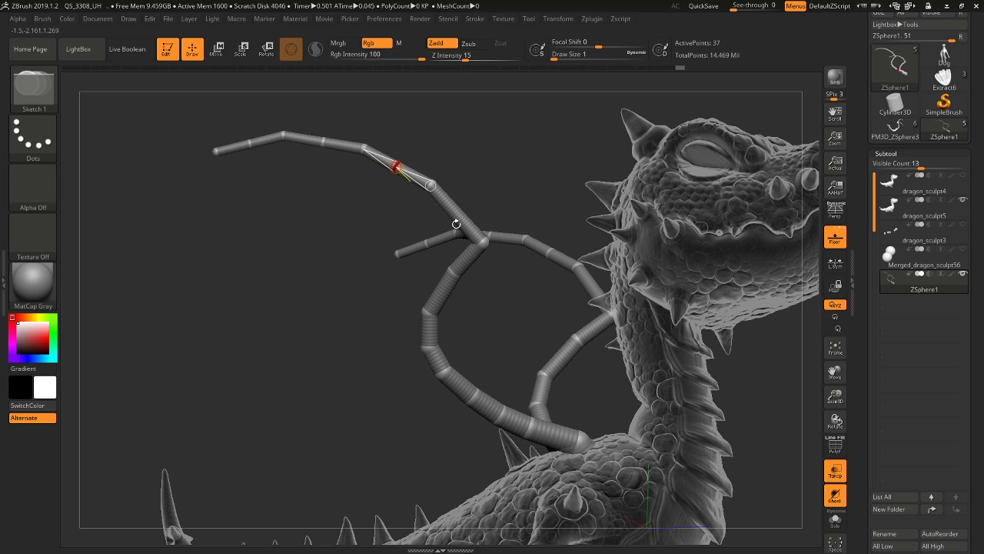
click(456, 213)
click(454, 272)
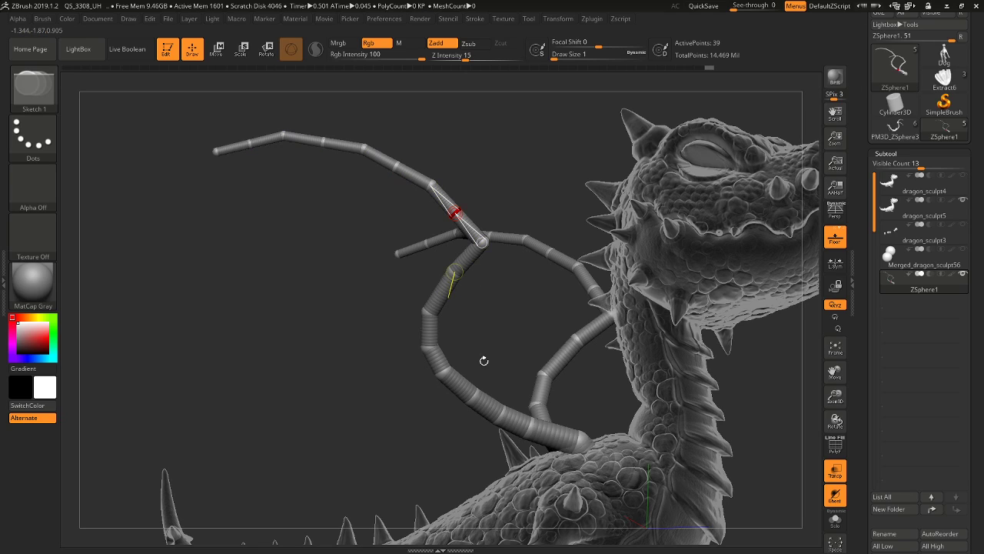
Move the newly inserted outer ZSpheres and the tip outward to round the upper part of the wing bone
click(218, 49)
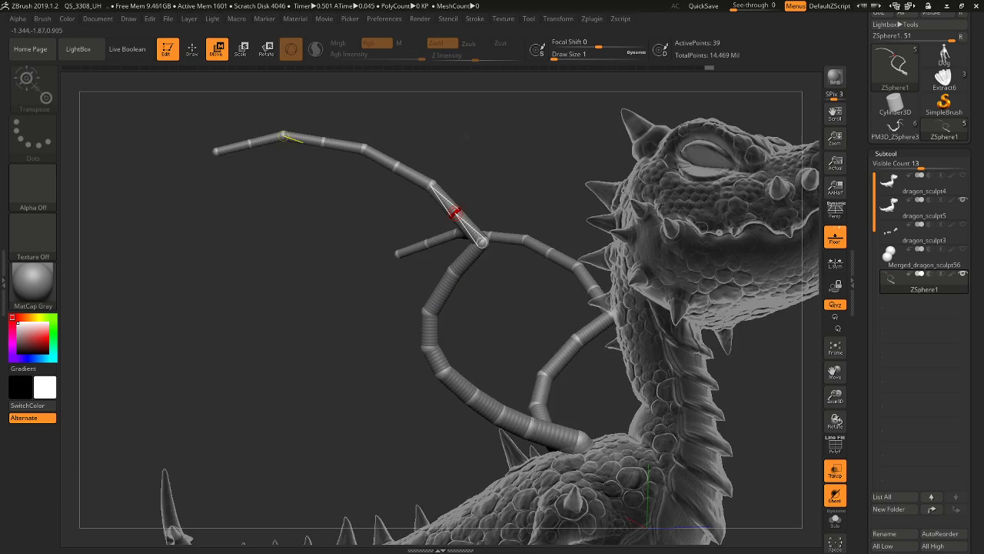
mouse_move(583, 122)
mouse_down()
mouse_move(471, 141)
mouse_move(467, 151)
mouse_up()
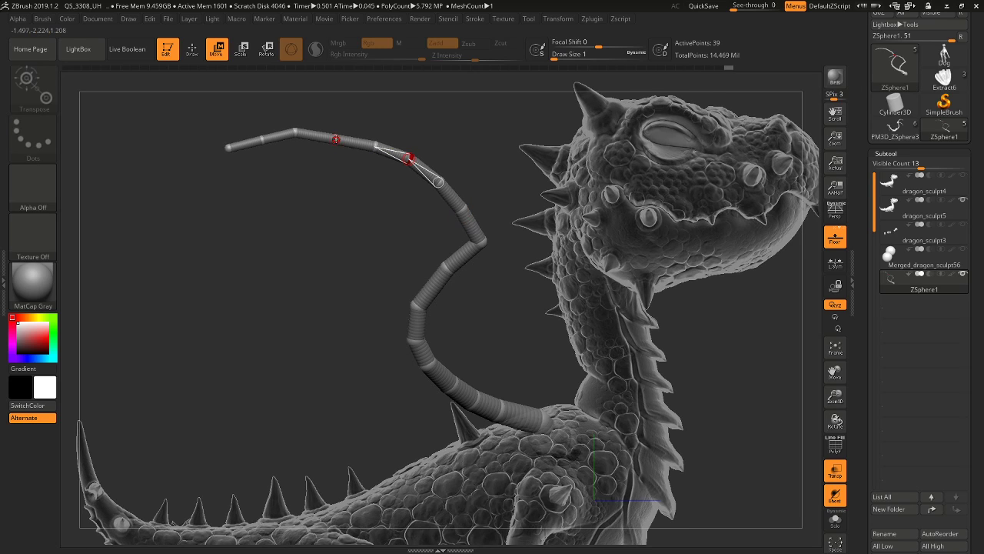
mouse_move(229, 148)
mouse_down()
mouse_move(263, 131)
mouse_move(229, 149)
mouse_up()
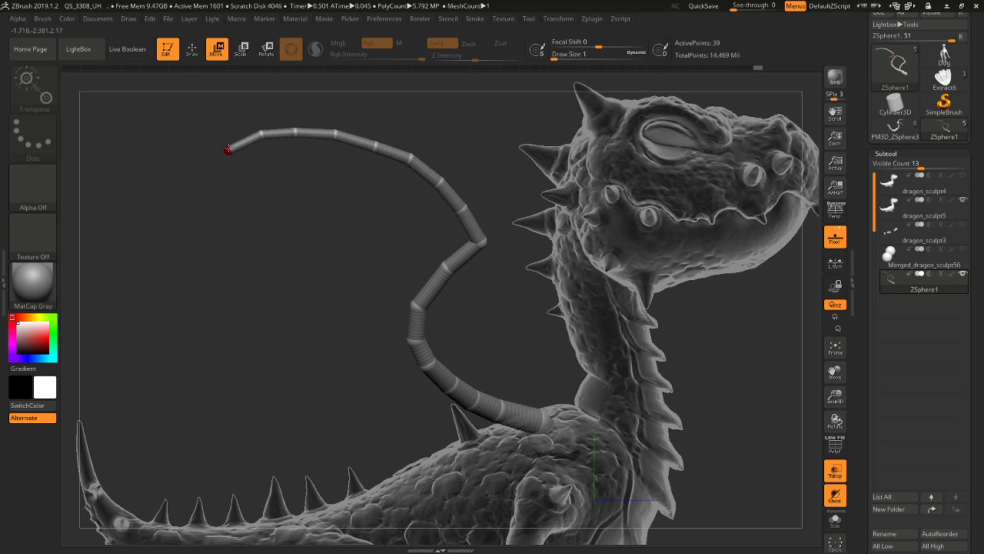
drag(261, 272, 274, 238)
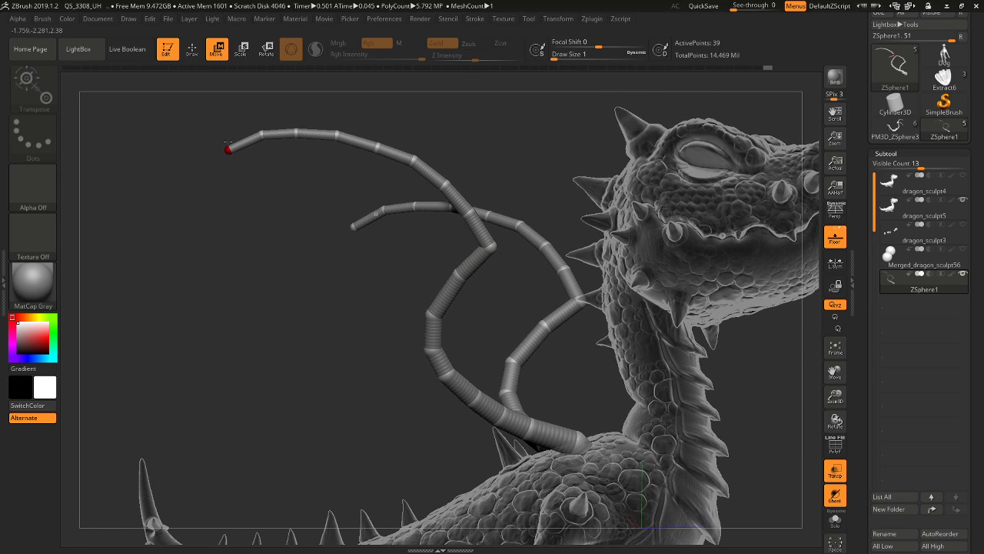
Add a small branching ZSphere at the wing's forward bend and pull it slightly out behind the joint
drag(300, 311, 430, 246)
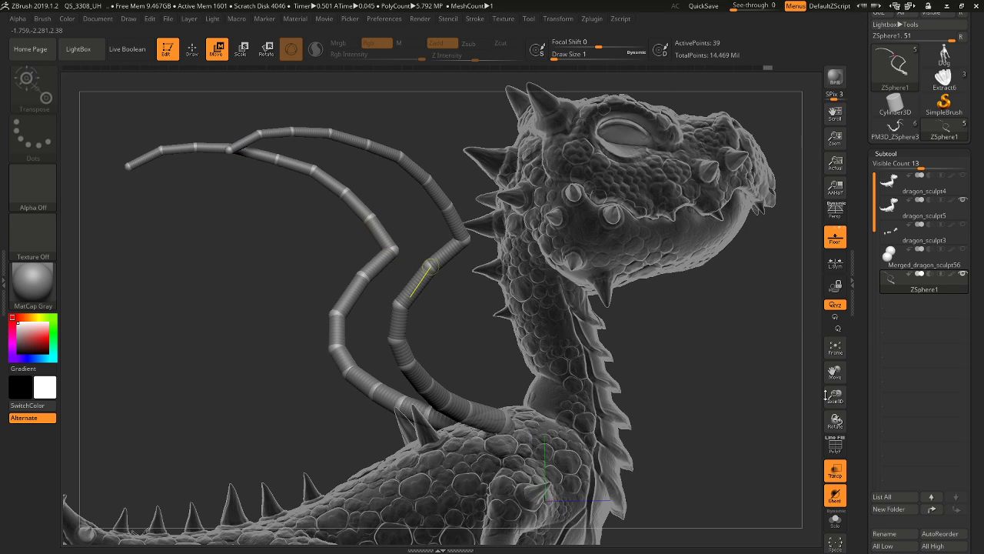
drag(825, 395, 763, 377)
mouse_move(285, 333)
mouse_down()
mouse_move(209, 260)
mouse_move(202, 268)
mouse_up()
key(q)
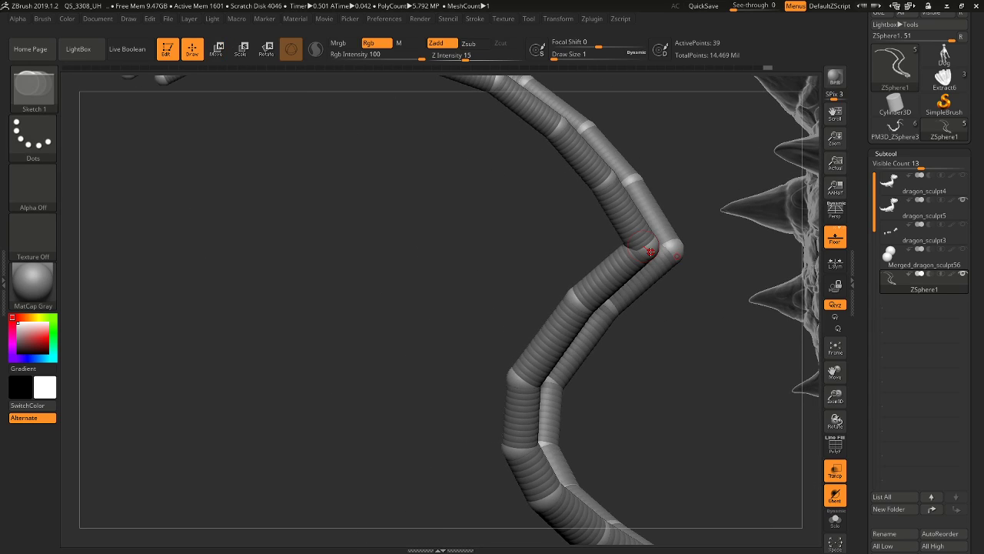
key(w)
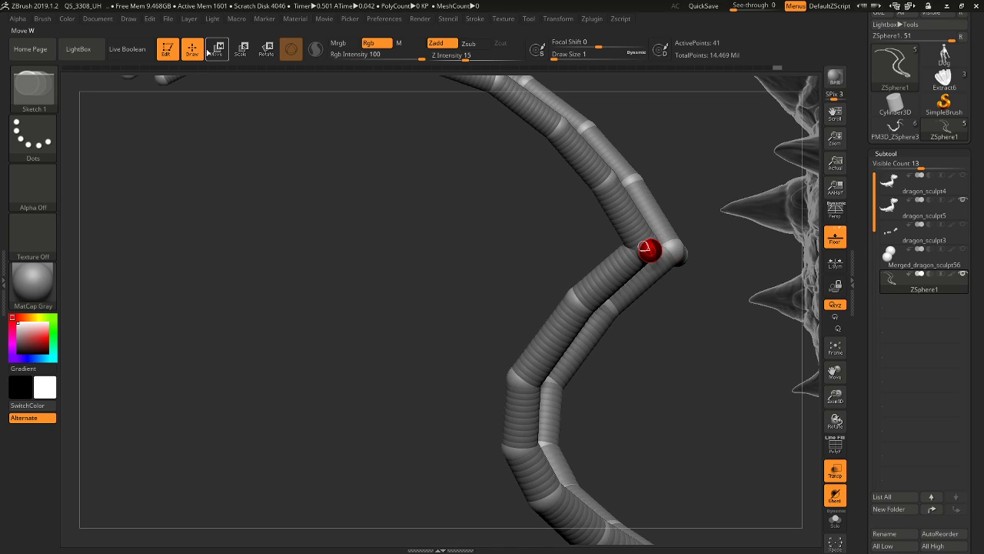
drag(648, 250, 610, 246)
drag(550, 254, 715, 253)
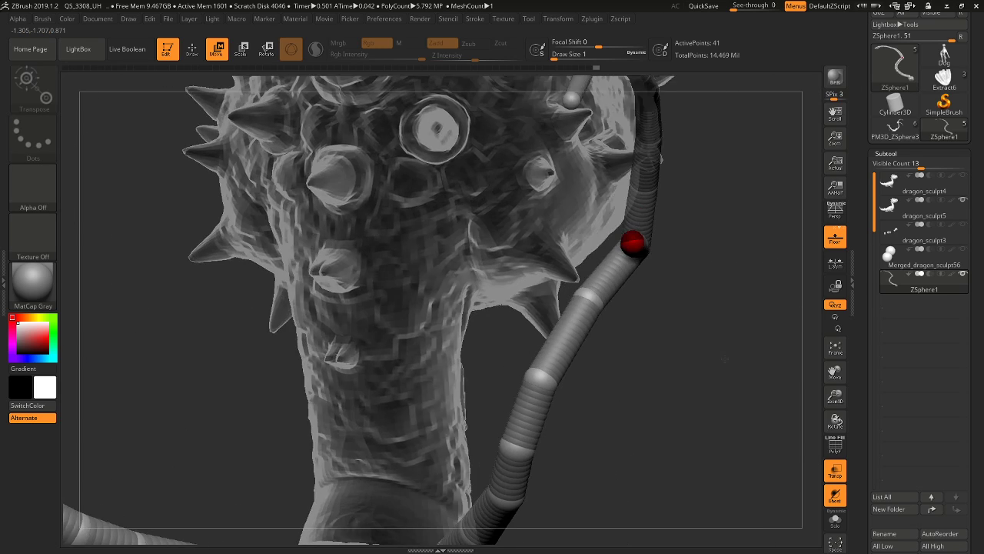
drag(637, 241, 632, 241)
Adjust the ZSpheres below the forward bend to even out the wing arm's curve as seen from behind
mouse_move(706, 298)
mouse_down()
mouse_move(711, 321)
mouse_move(691, 312)
mouse_up()
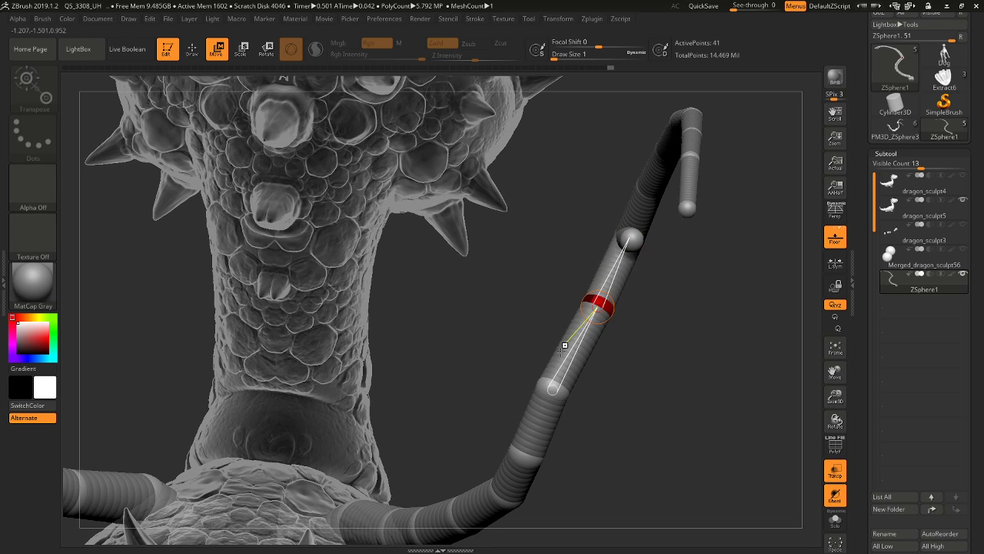
drag(552, 390, 556, 392)
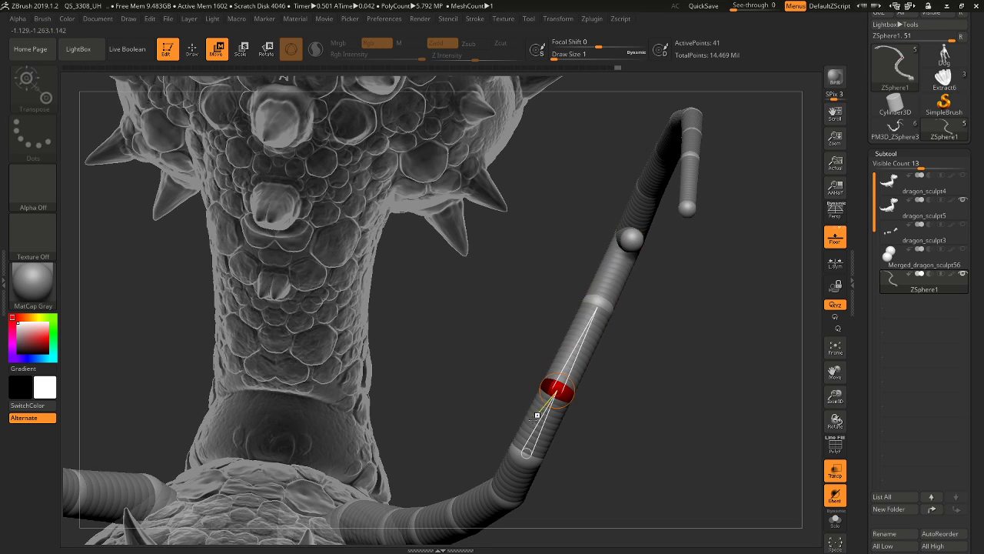
drag(525, 452, 521, 451)
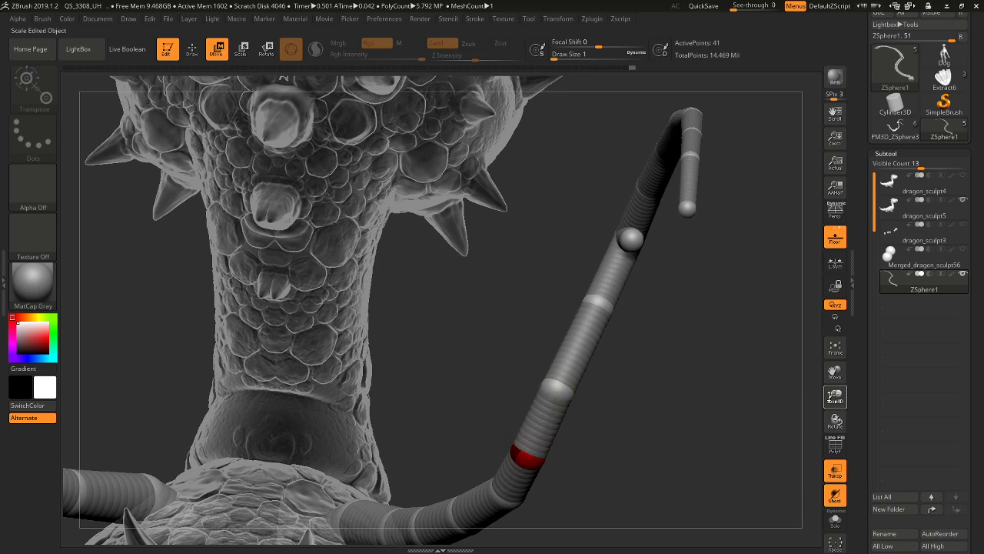
drag(834, 398, 769, 342)
drag(707, 342, 663, 380)
drag(540, 417, 554, 391)
drag(543, 427, 531, 456)
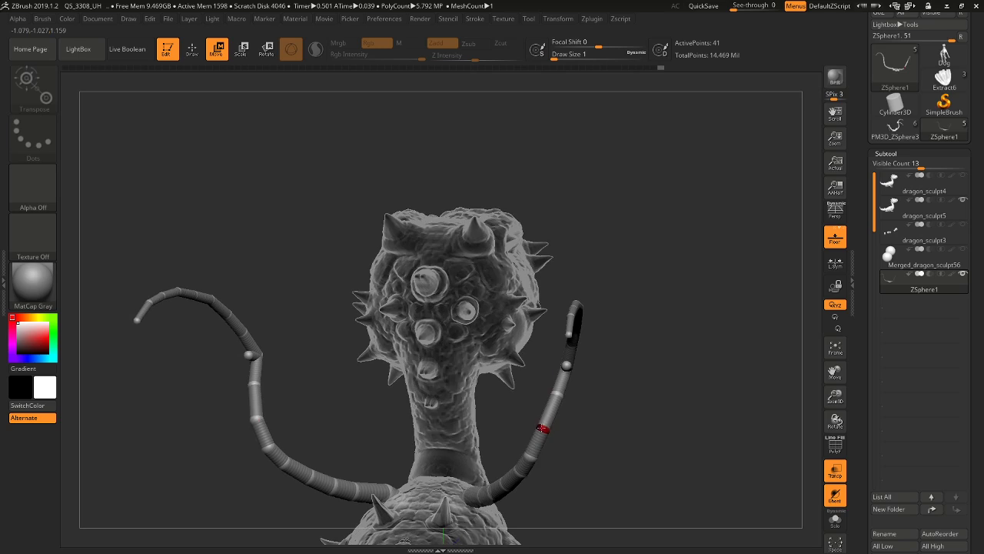
Add a ZSphere to the end of the short branch and pull it far backward to form a long second finger
drag(570, 422, 524, 277)
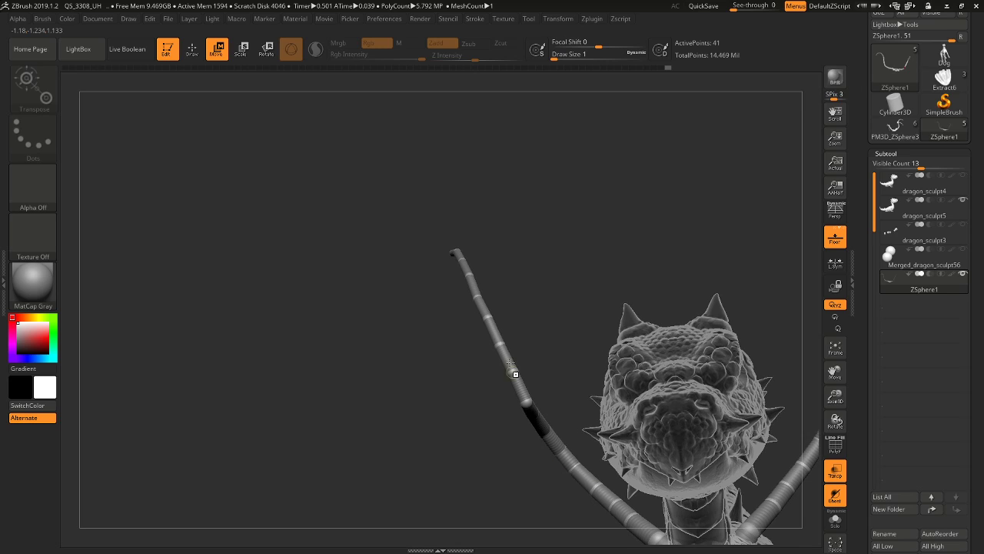
drag(461, 388, 396, 318)
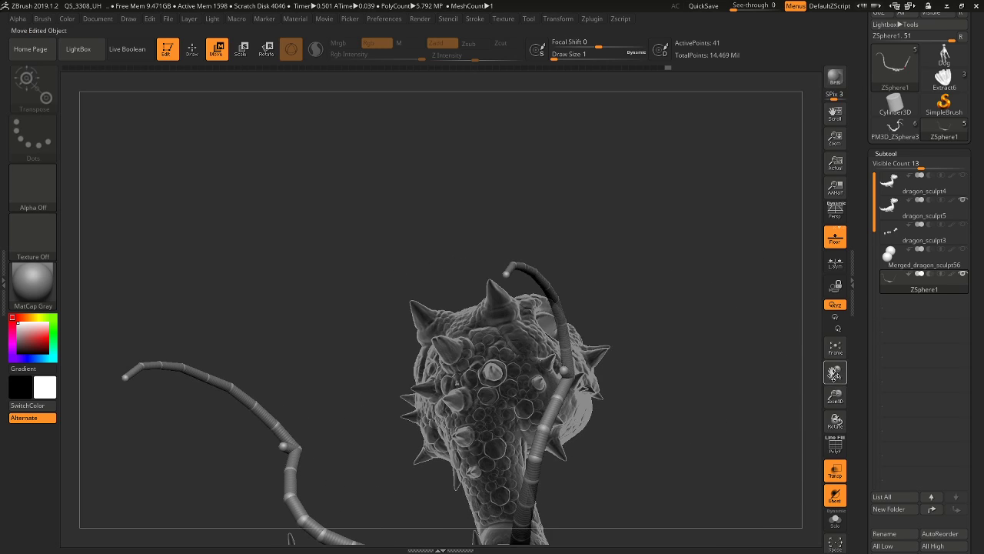
drag(835, 392, 840, 446)
drag(384, 223, 524, 233)
click(192, 47)
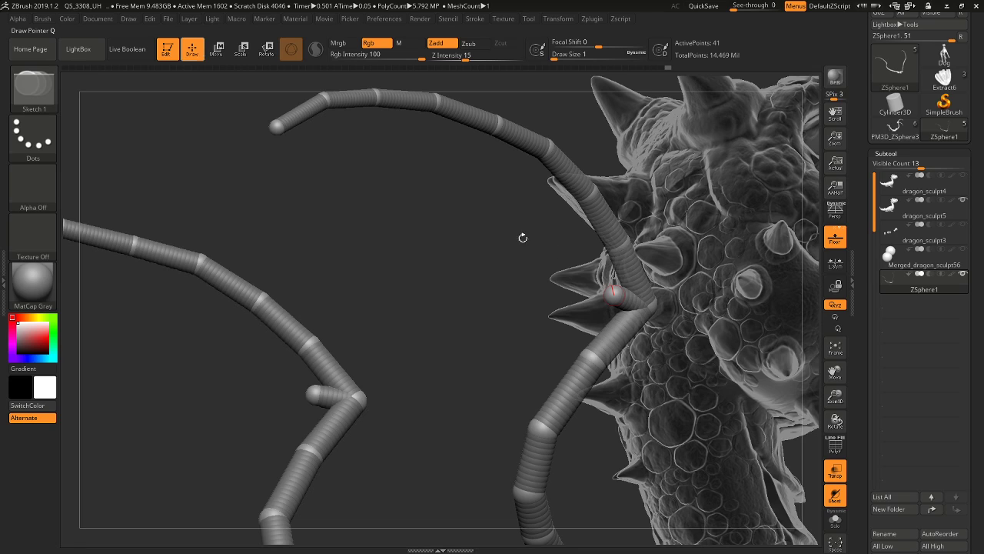
click(606, 295)
mouse_move(434, 268)
mouse_down()
mouse_move(409, 279)
mouse_move(438, 266)
mouse_up()
drag(255, 108, 305, 107)
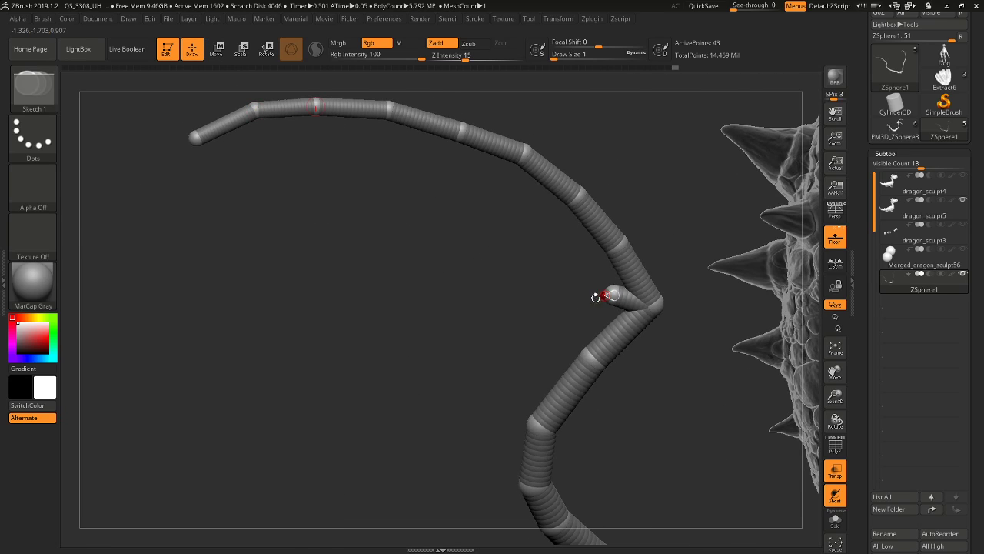
drag(604, 296, 548, 298)
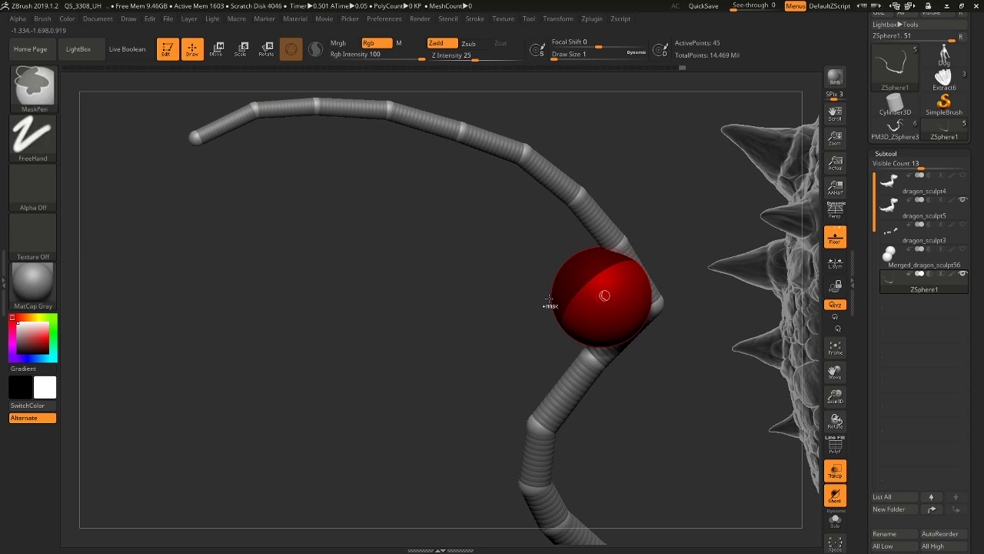
key(ctrl+z)
key(w)
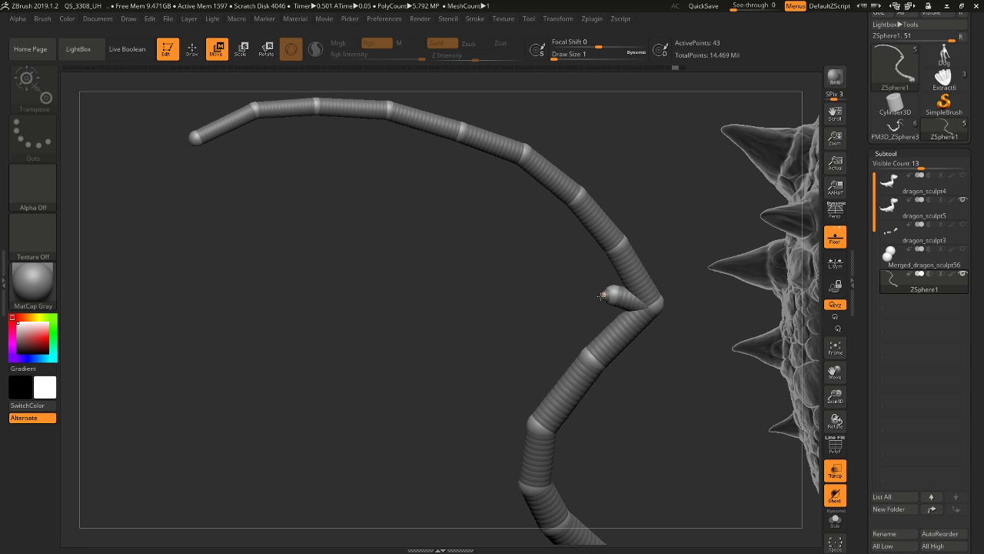
drag(602, 296, 217, 340)
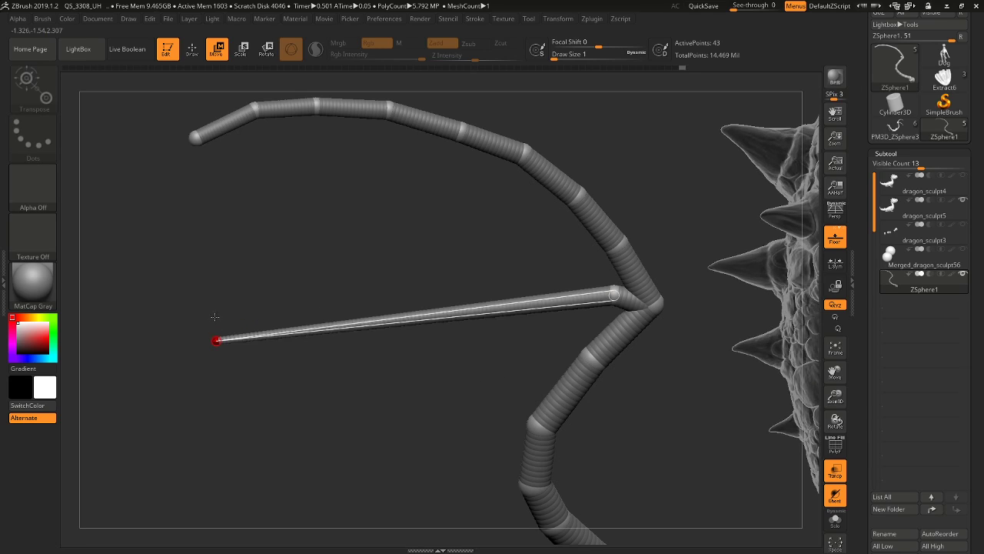
Insert a ZSphere near the middle of the new finger and raise it to bend the bone upward
click(199, 48)
click(447, 313)
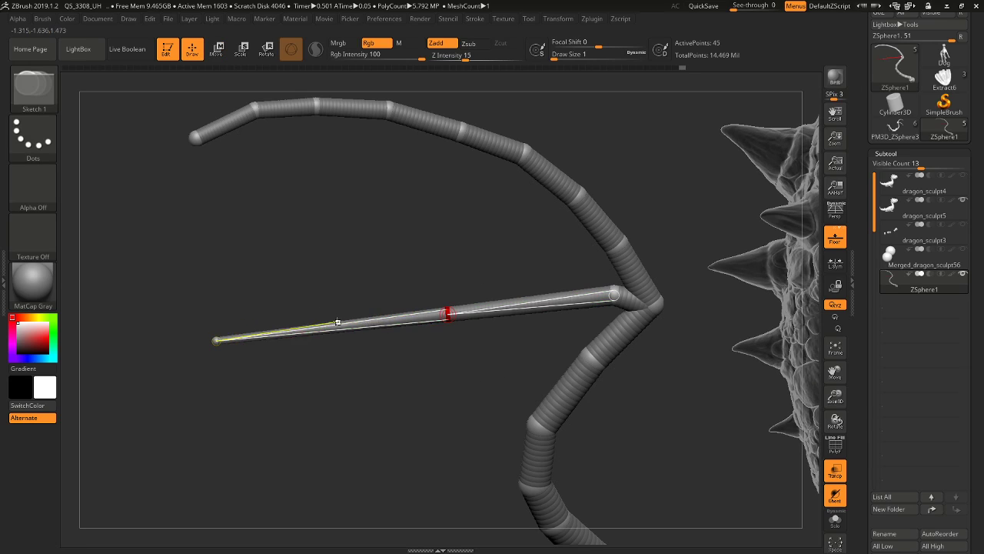
click(333, 321)
key(ctrl+z)
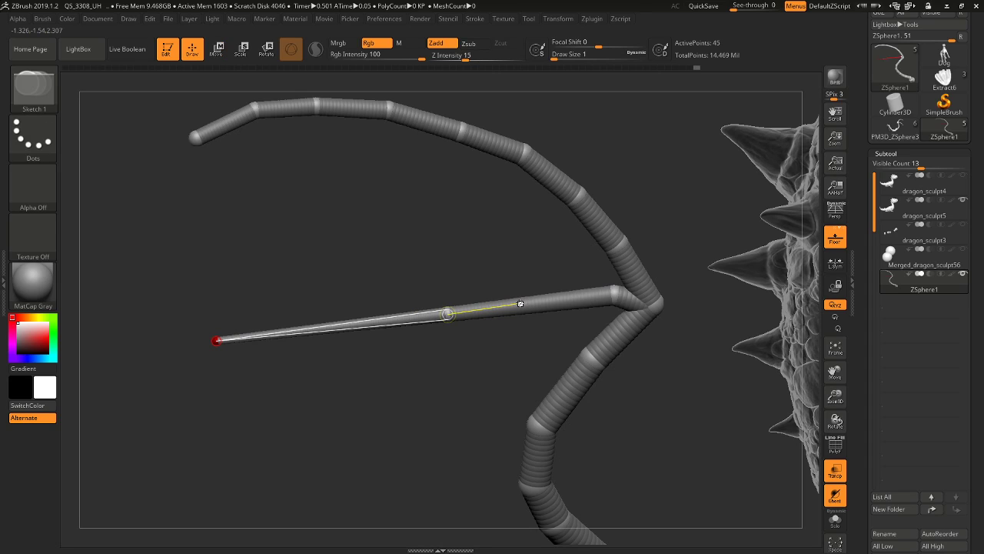
click(217, 50)
drag(429, 314, 417, 264)
Insert a ZSphere in each half of the finger and raise the inner joints into an arch
click(200, 54)
click(530, 282)
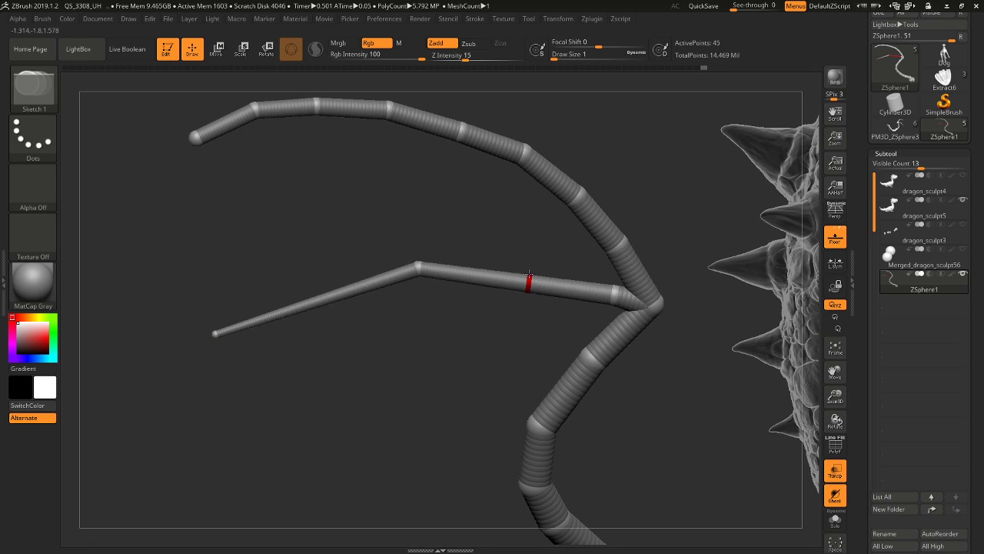
key(w)
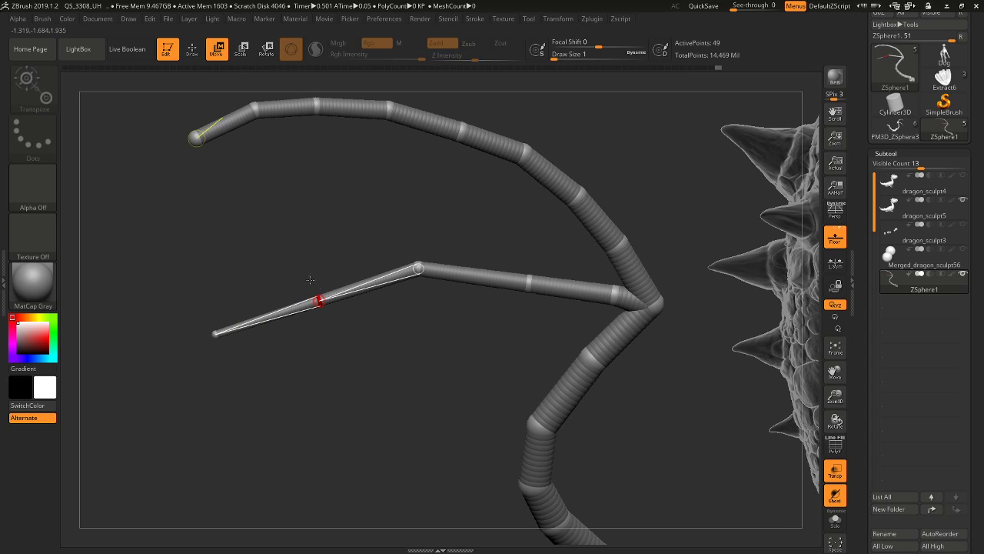
drag(320, 300, 312, 283)
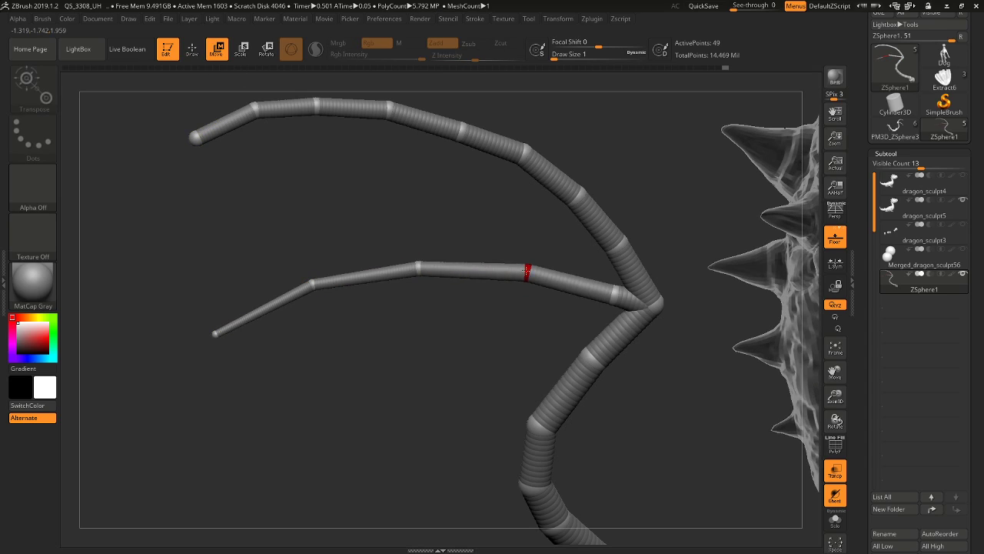
drag(419, 269, 419, 259)
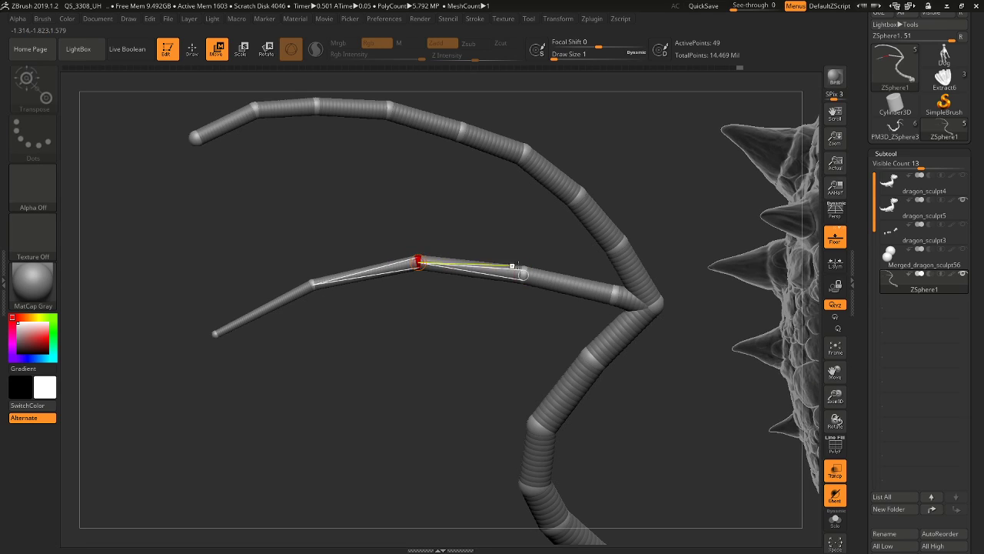
Insert one more ZSphere midway along each of the second finger's four segments
click(195, 59)
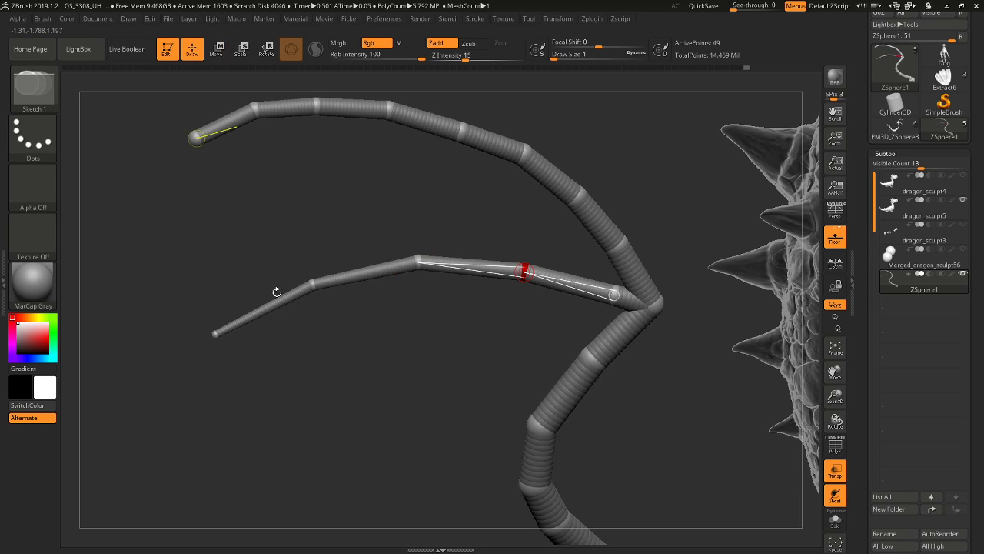
click(364, 273)
click(481, 267)
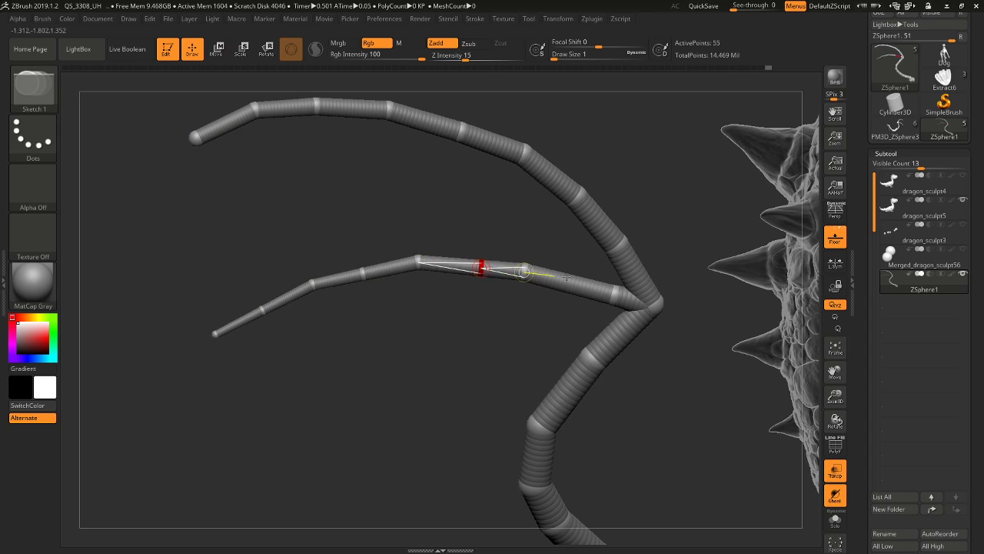
click(576, 282)
Shift the second finger's ZSpheres and raise its tip to smooth it into an even curve
click(217, 48)
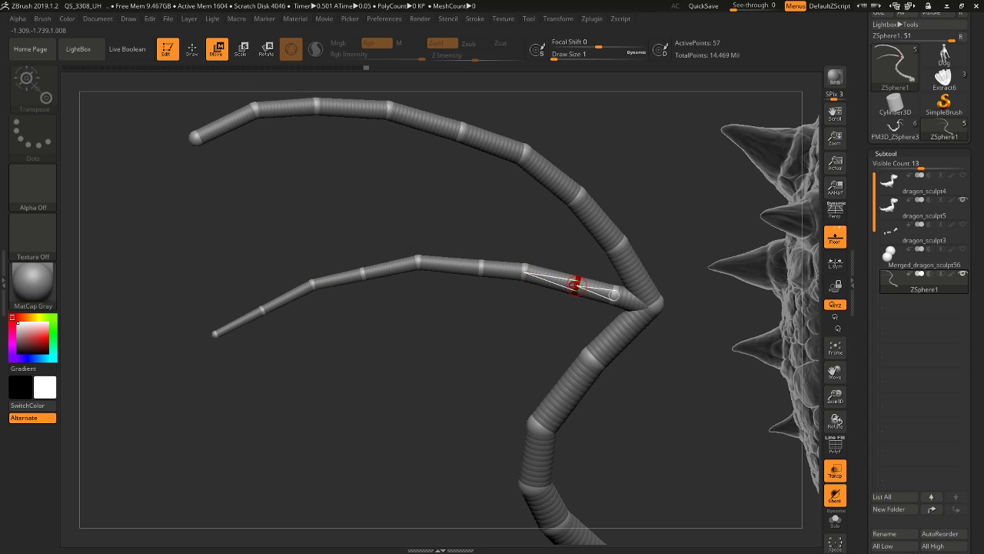
drag(525, 273, 477, 262)
drag(364, 273, 362, 268)
drag(260, 303, 259, 298)
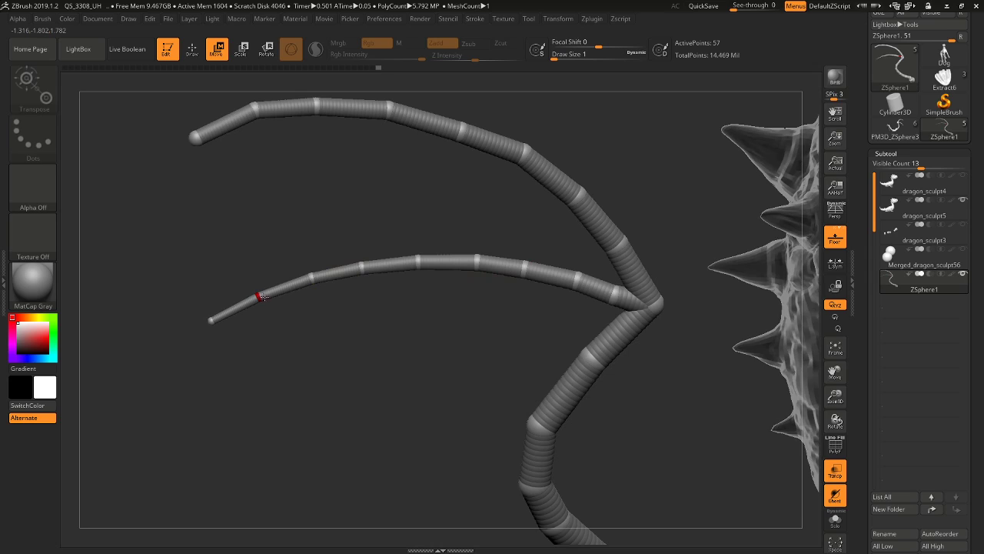
drag(428, 383, 405, 400)
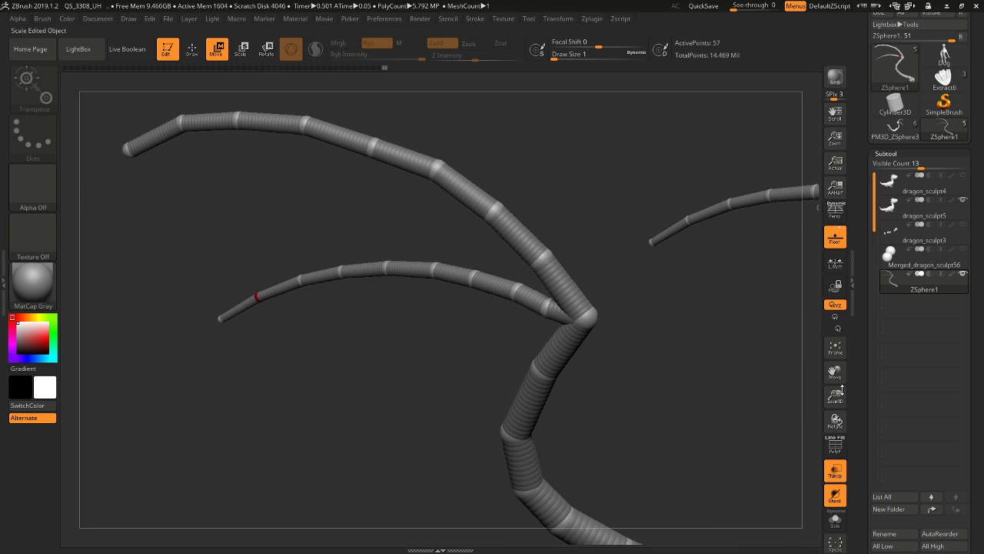
drag(836, 397, 679, 190)
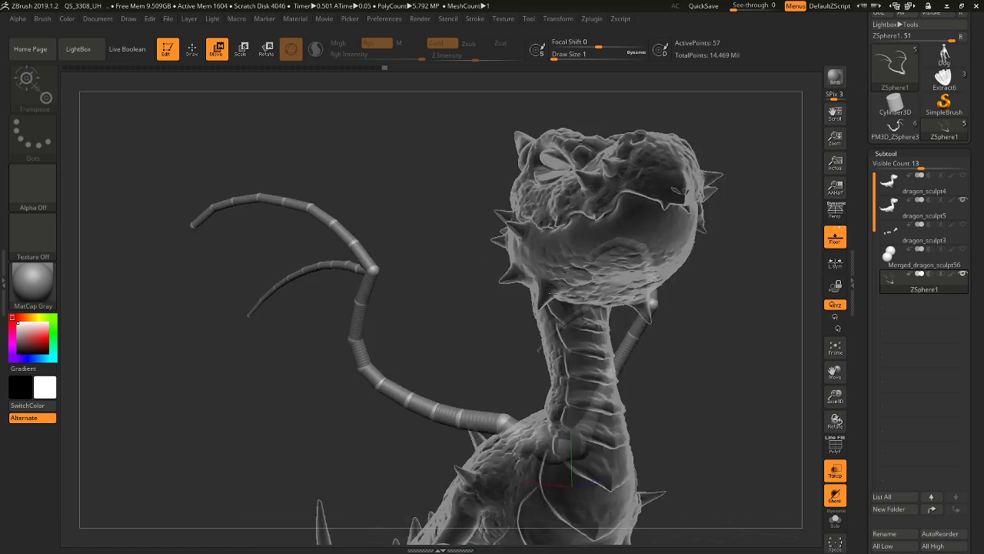
Add a new ZSphere at the wrist joint below the second finger and pull it out into a short stub
drag(552, 293, 452, 256)
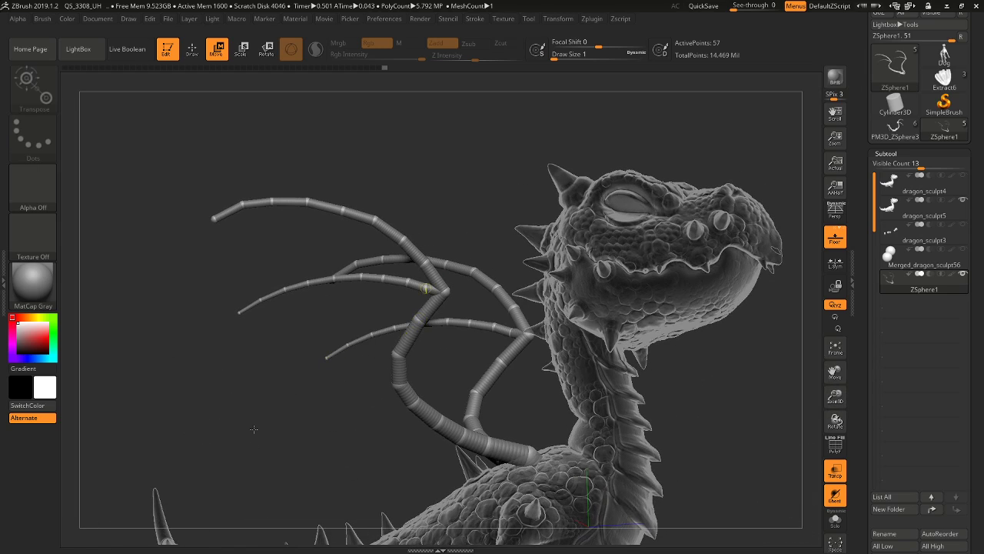
mouse_move(254, 429)
mouse_down()
mouse_move(284, 407)
mouse_move(267, 423)
mouse_move(256, 419)
mouse_up()
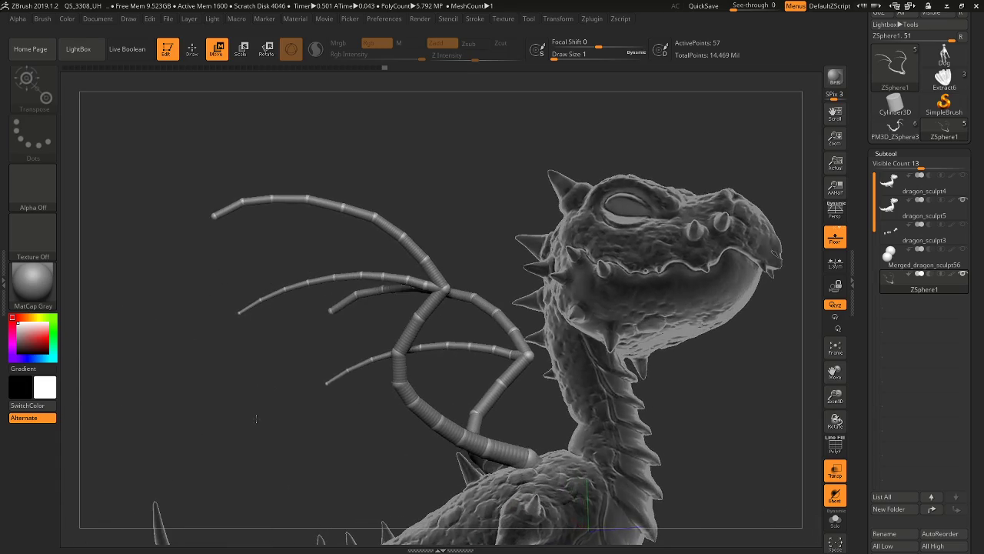
drag(484, 180, 434, 356)
mouse_move(451, 296)
mouse_down()
mouse_move(415, 254)
mouse_move(372, 346)
mouse_move(697, 401)
mouse_move(605, 392)
mouse_up()
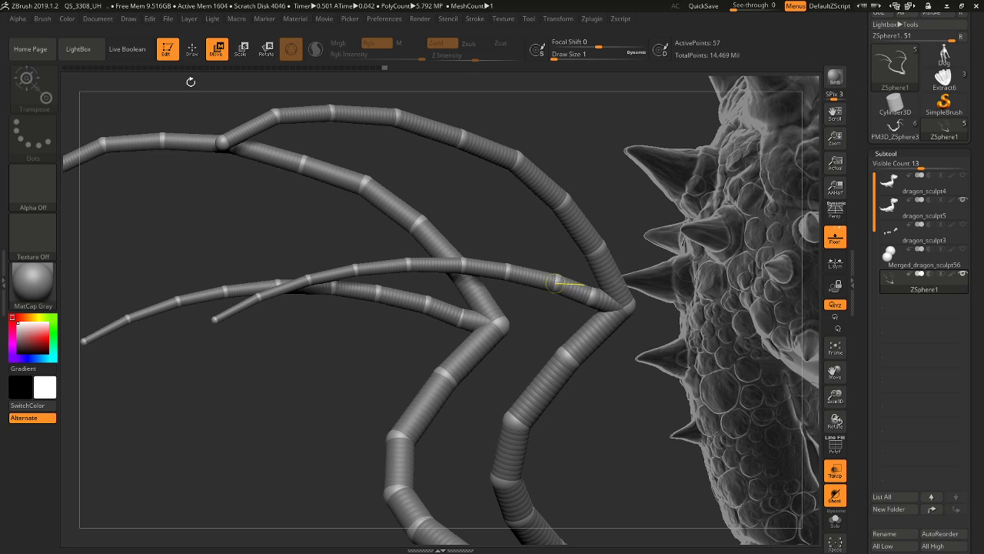
click(198, 59)
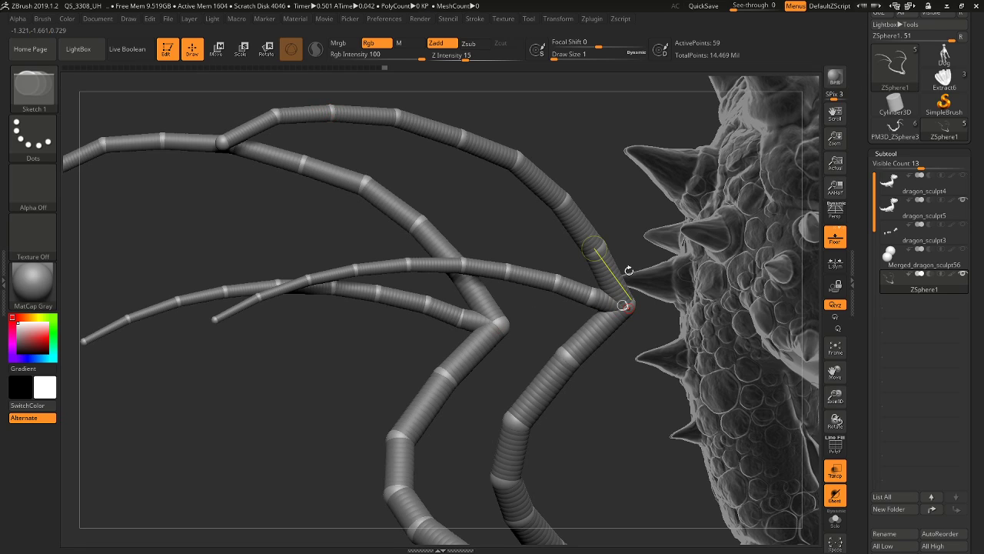
key(ctrl+z)
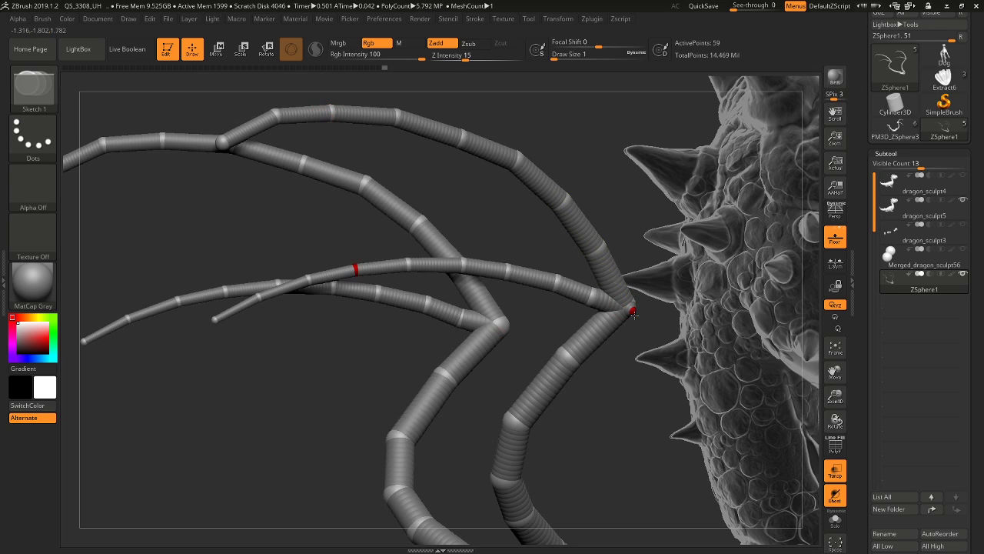
click(221, 47)
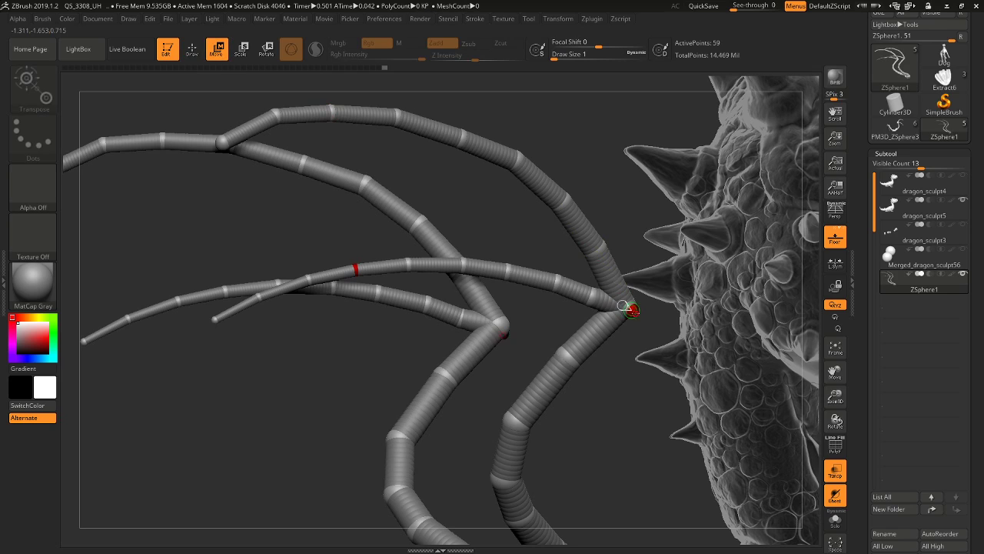
drag(628, 309, 555, 322)
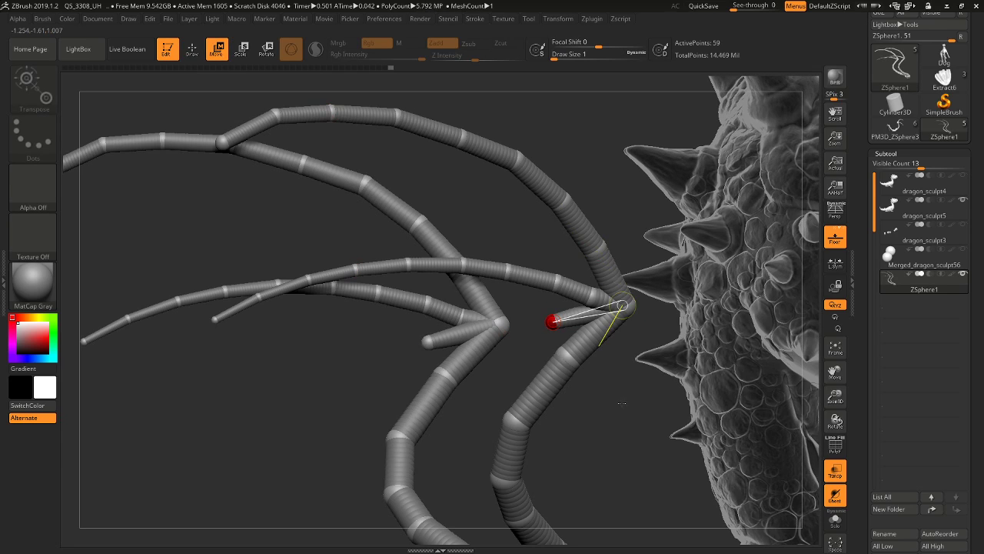
Shorten the new third-finger stub by moving its end ZSphere closer to the wrist joint
drag(621, 402, 680, 402)
drag(616, 317, 625, 321)
drag(729, 375, 675, 359)
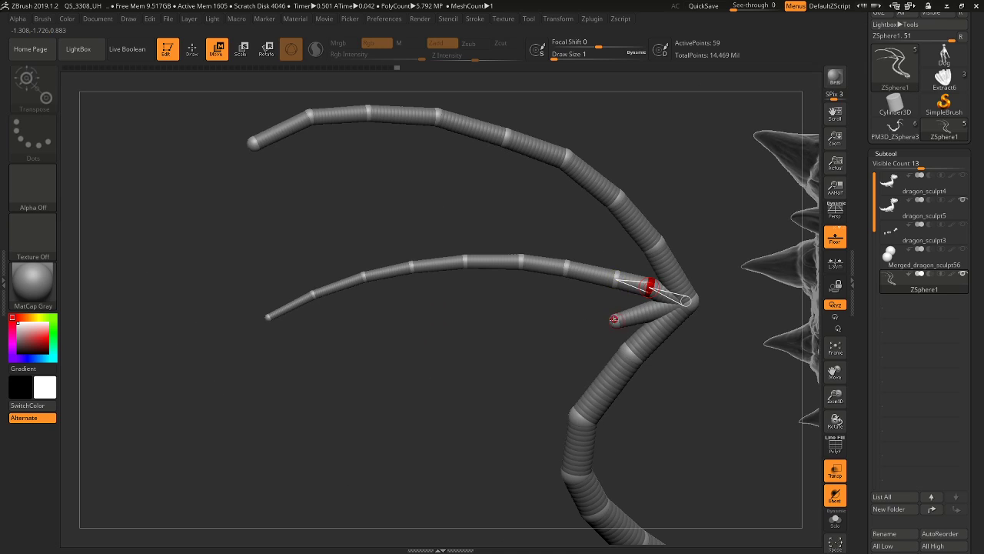
drag(614, 320, 629, 313)
Add a ZSphere at the stub's end, pull it down and backward into a long third finger, and nudge the base joint toward the wrist
click(194, 52)
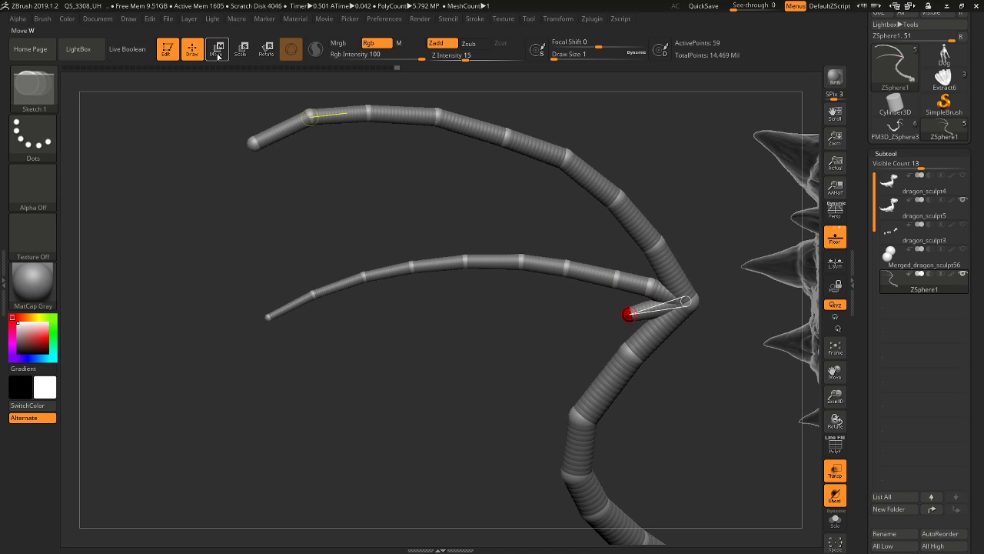
drag(375, 366, 709, 406)
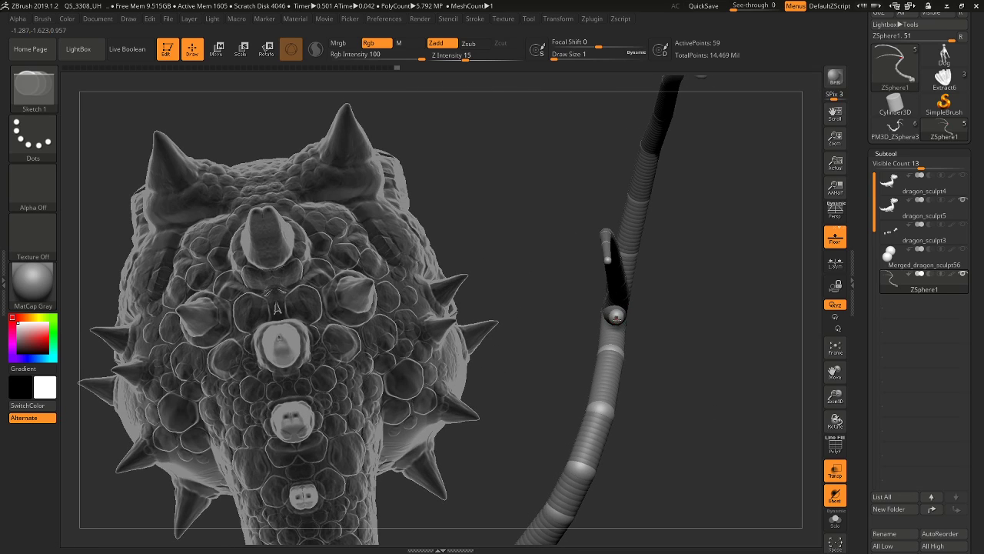
click(618, 321)
drag(746, 348, 449, 347)
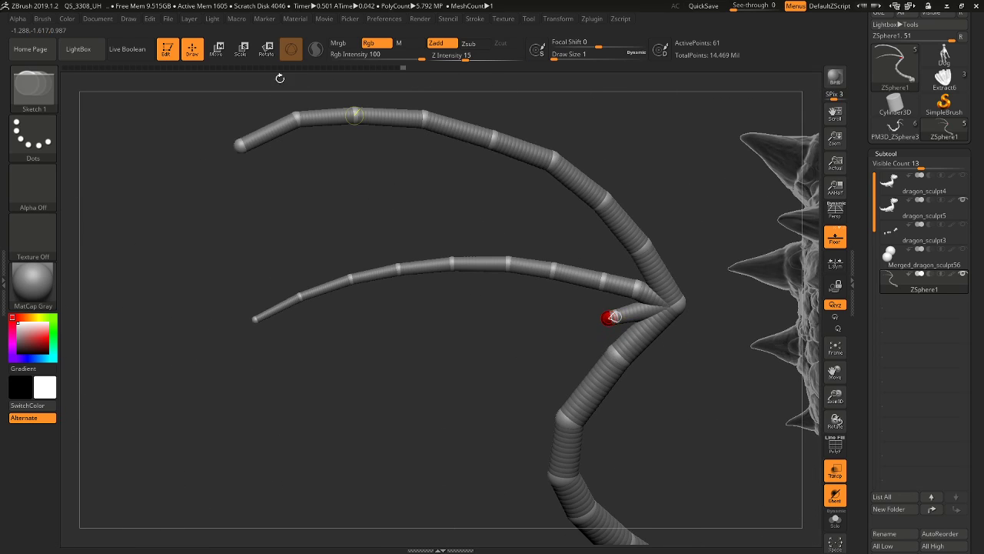
click(217, 49)
drag(604, 318, 365, 298)
click(247, 58)
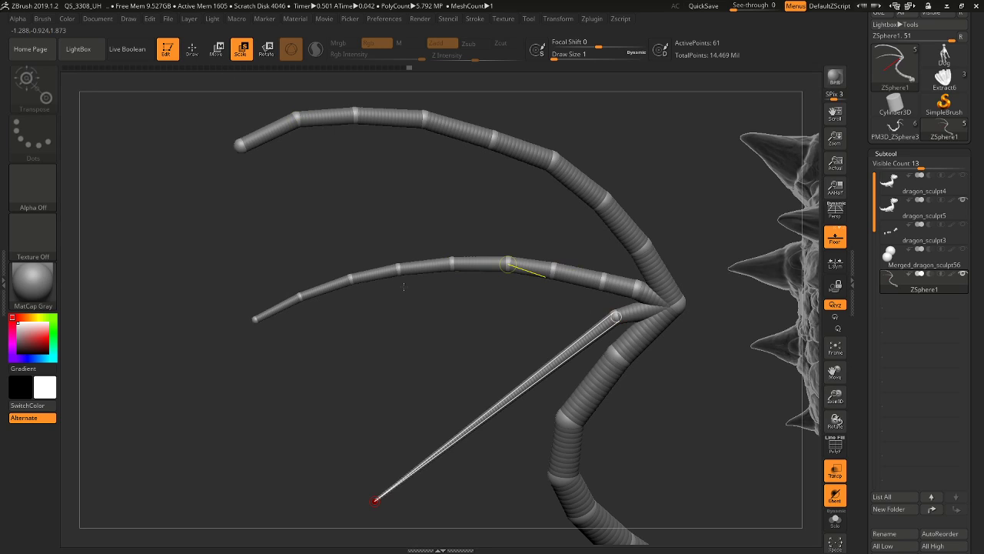
click(217, 51)
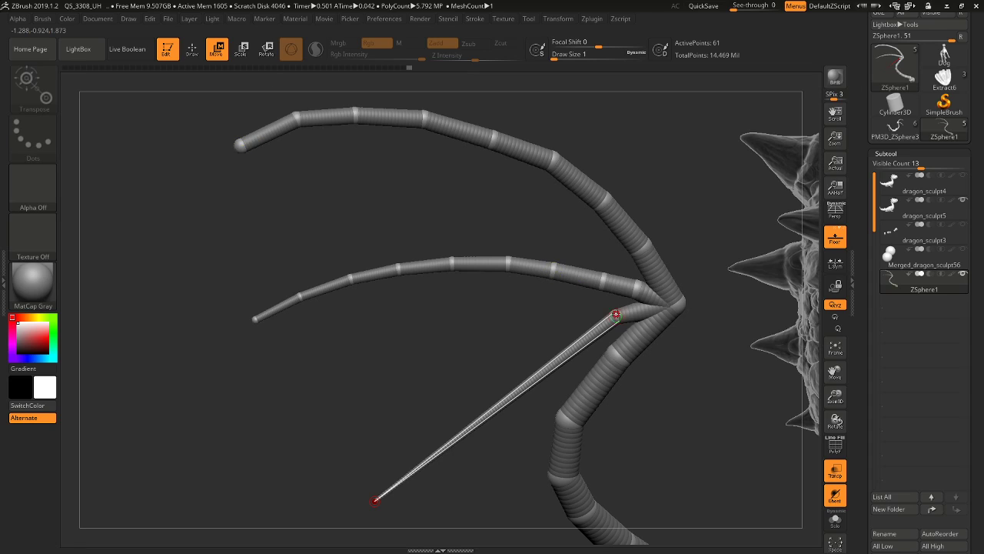
drag(616, 315, 624, 316)
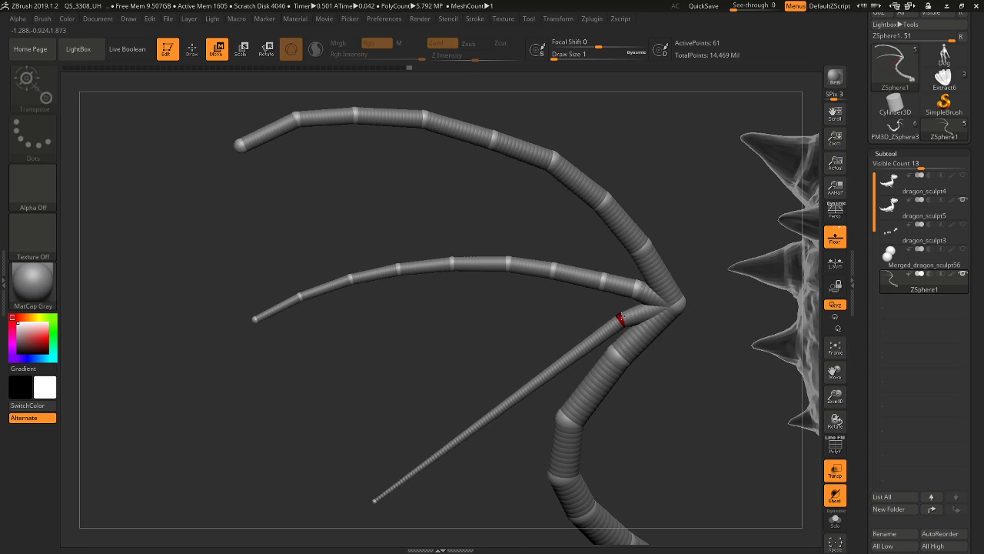
Insert a ZSphere near the middle of the third finger and raise it to bend the bone outward
click(192, 49)
click(503, 405)
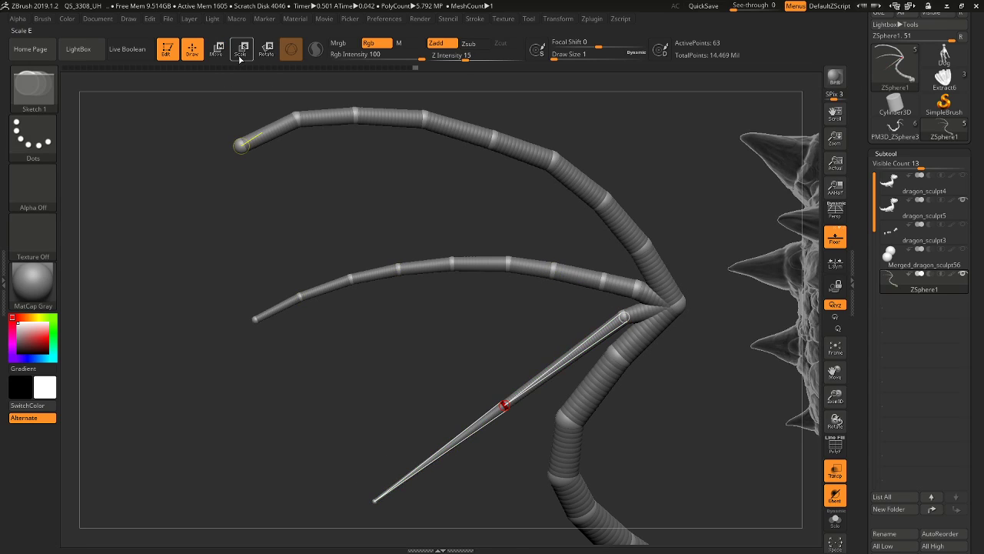
key(w)
drag(503, 403, 477, 363)
Insert a ZSphere in each half of the third finger and shift the joints and tip into a downward curve
click(203, 59)
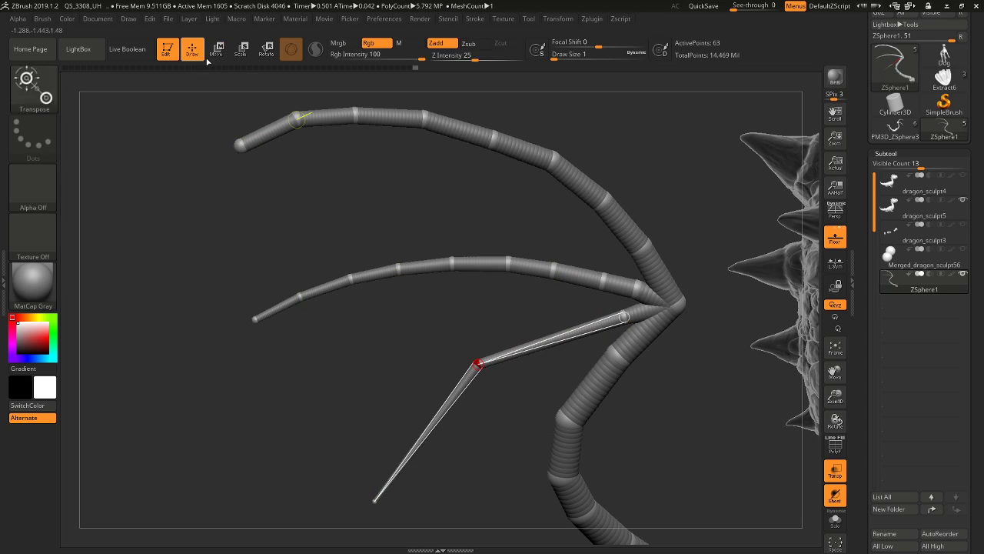
click(554, 336)
click(425, 433)
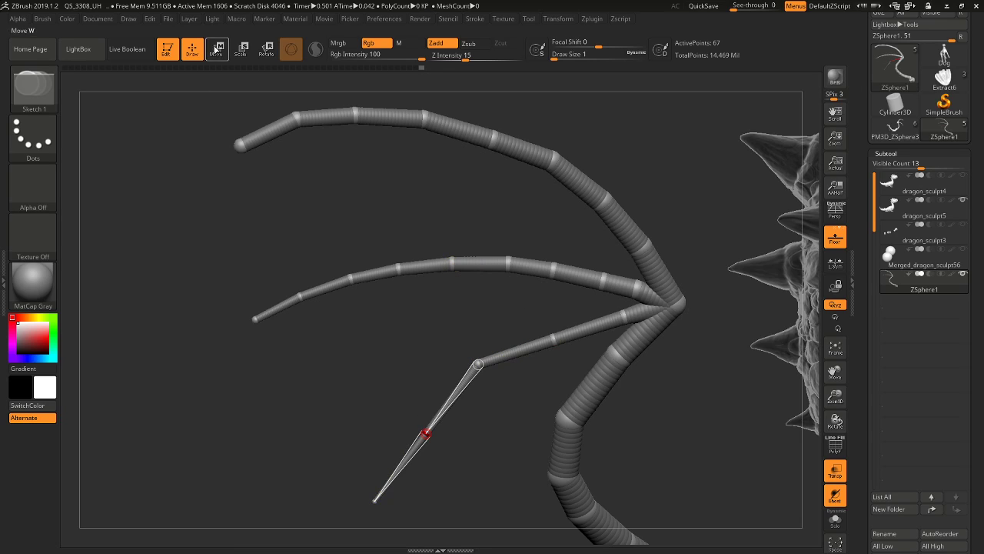
key(w)
drag(426, 433, 414, 414)
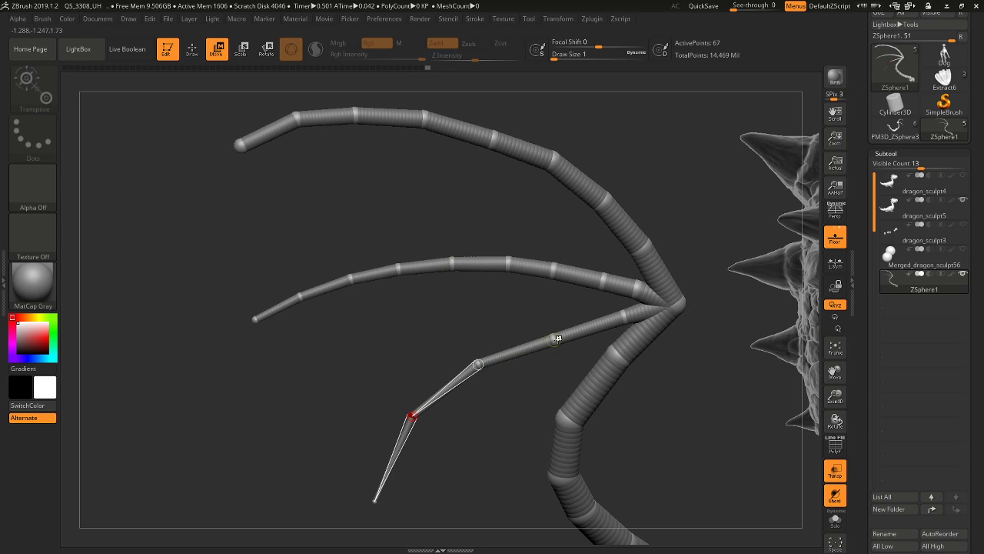
drag(554, 336, 549, 326)
drag(470, 366, 475, 357)
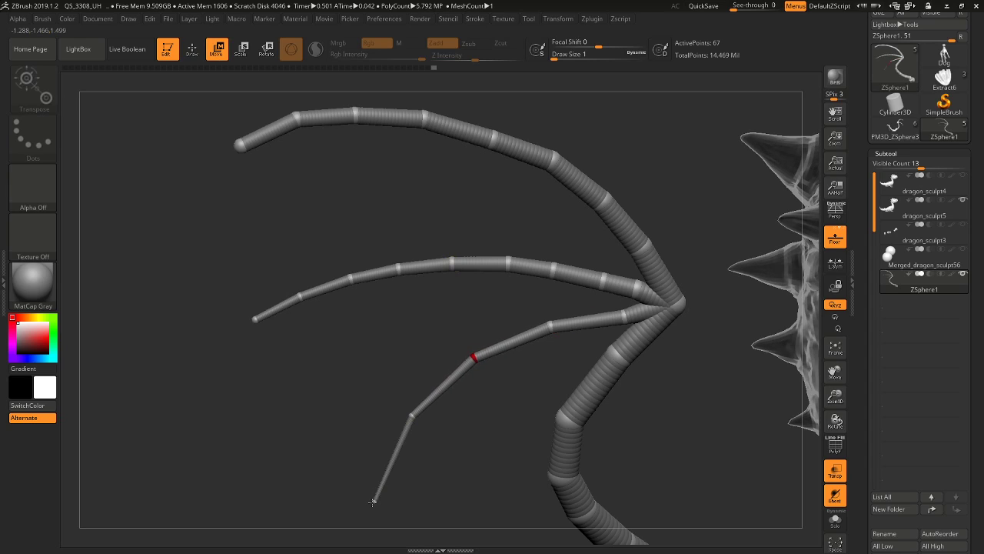
drag(371, 501, 384, 501)
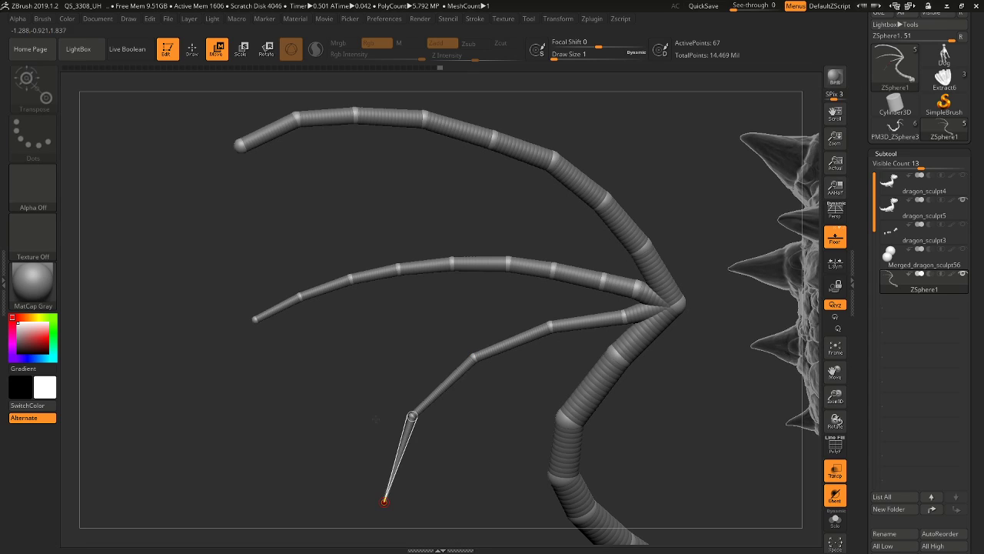
Insert a ZSphere midway along each of the third finger's two middle segments
click(193, 53)
click(442, 387)
click(514, 341)
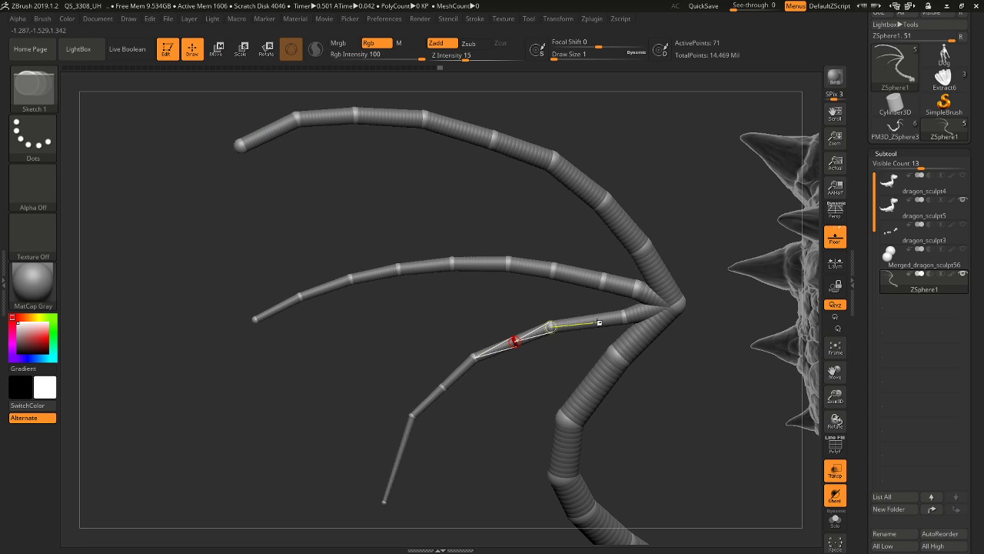
Insert two extra ZSpheres along the lowest wing finger and move its joints into a smooth downward curve
click(592, 321)
click(397, 465)
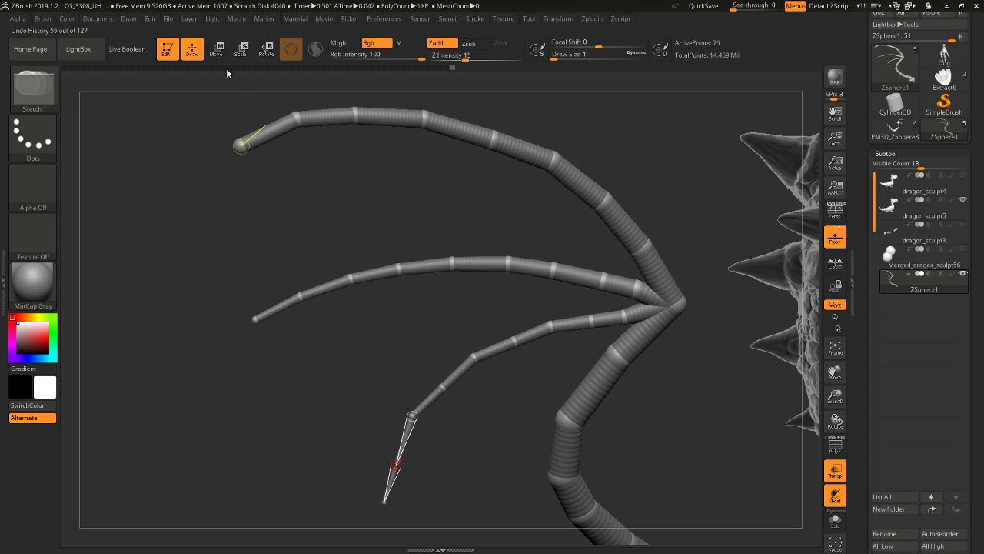
key(w)
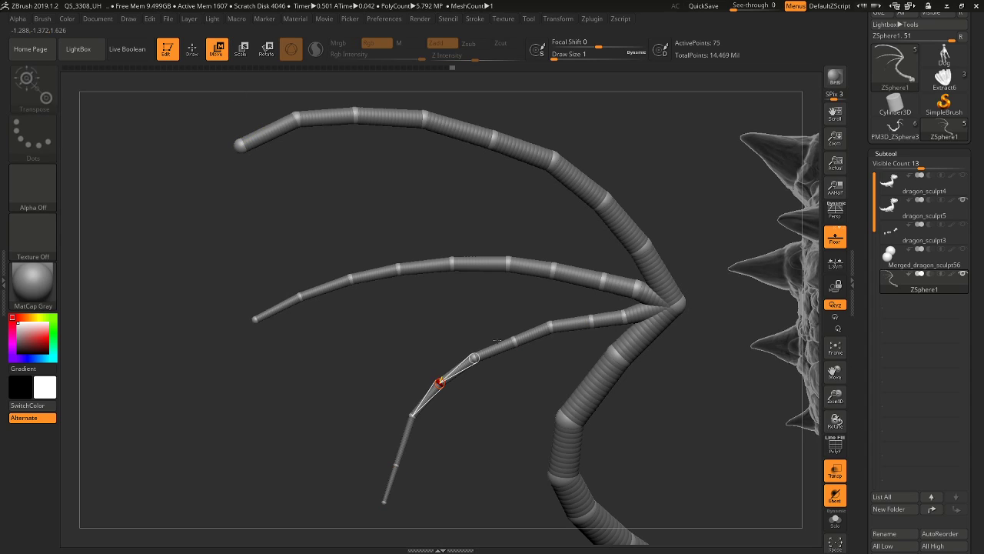
drag(513, 340, 511, 336)
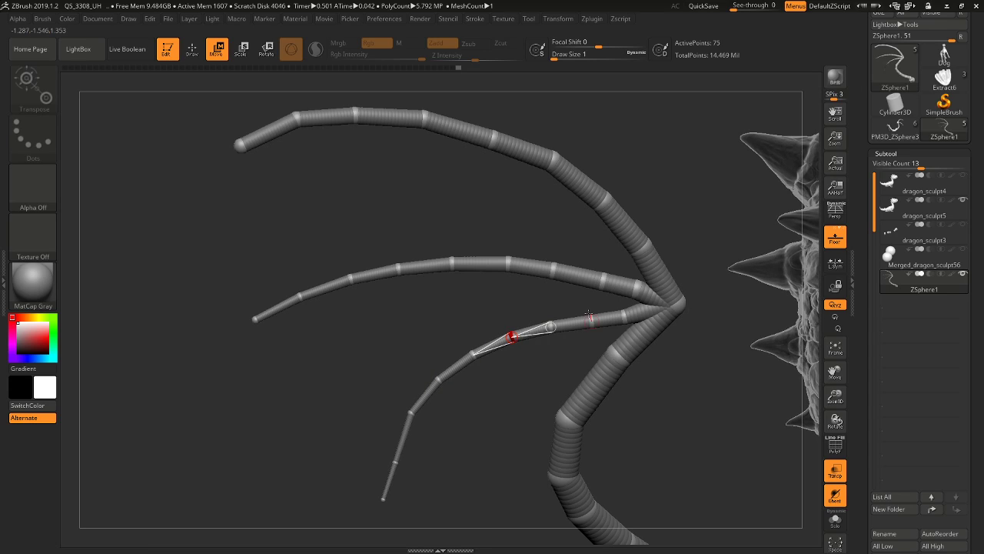
drag(592, 320, 568, 327)
drag(394, 461, 390, 460)
drag(379, 497, 383, 496)
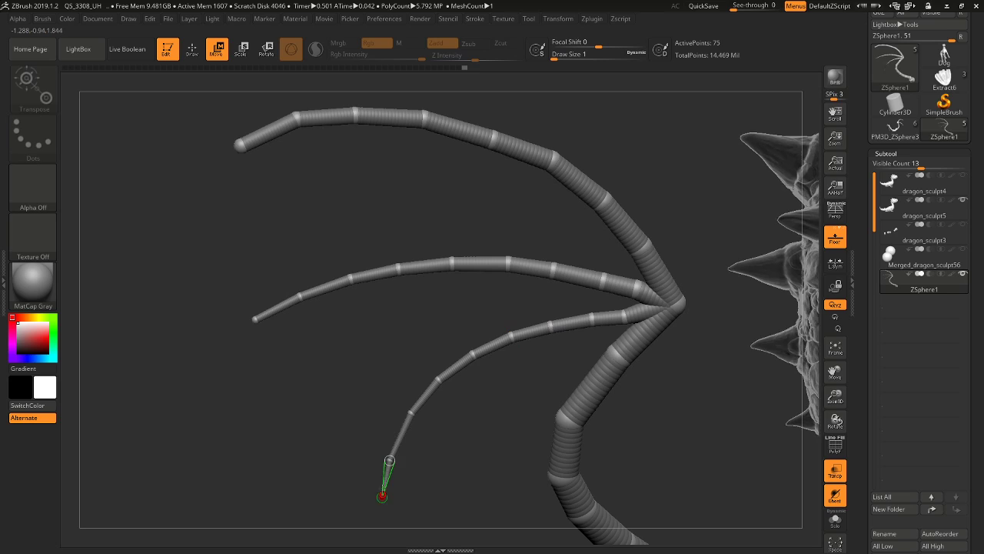
drag(296, 401, 370, 391)
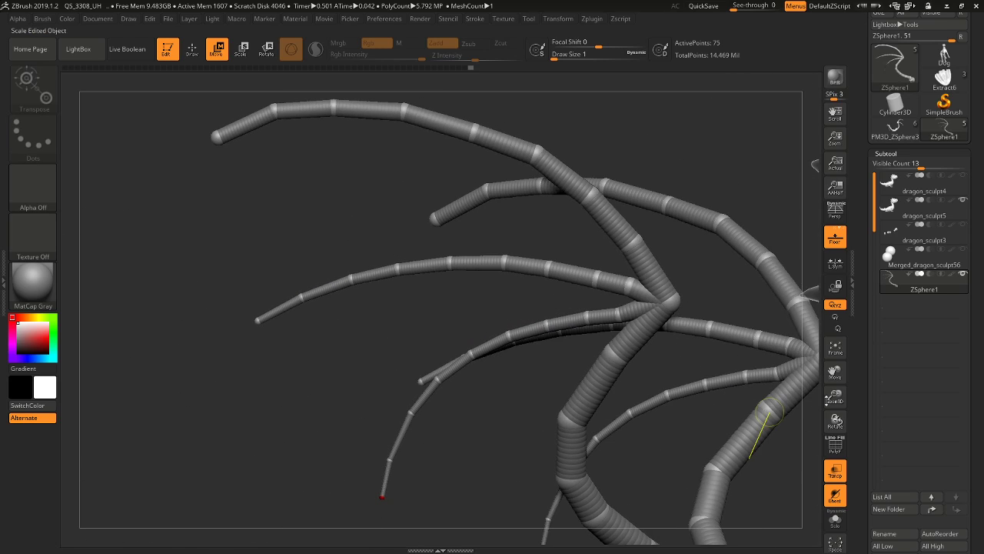
Rotate the lowest wing finger near its base to splay it away from the middle finger
drag(835, 396, 834, 359)
drag(361, 144, 419, 220)
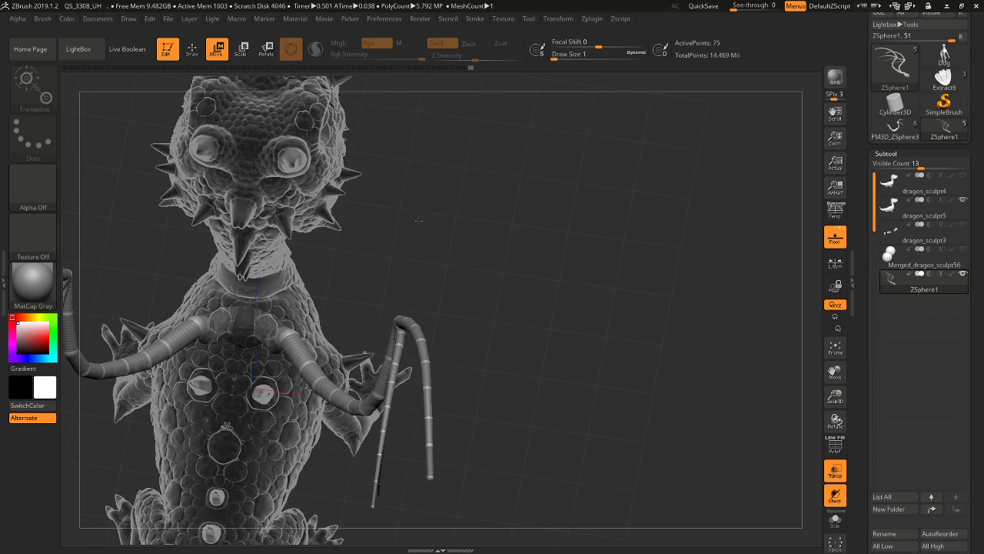
click(266, 50)
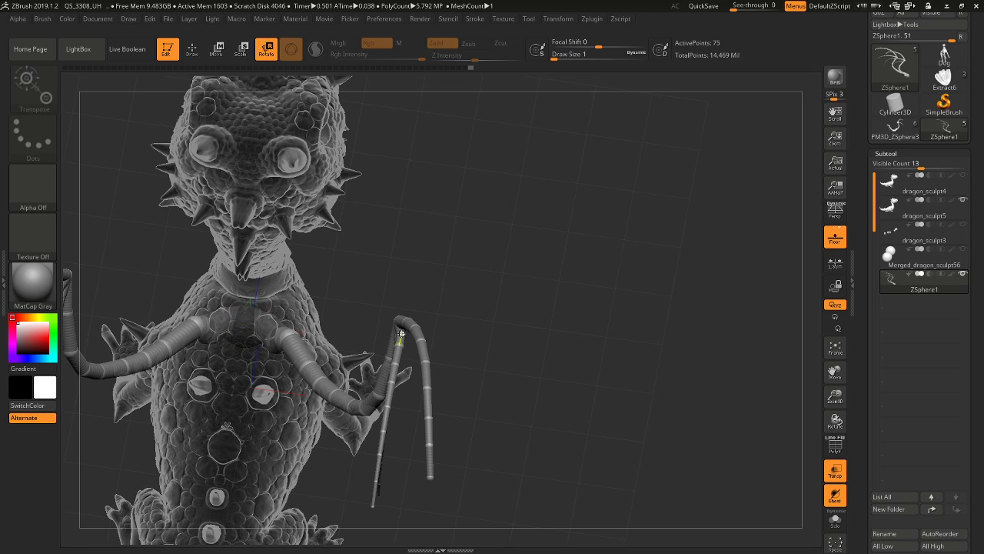
drag(481, 325, 527, 322)
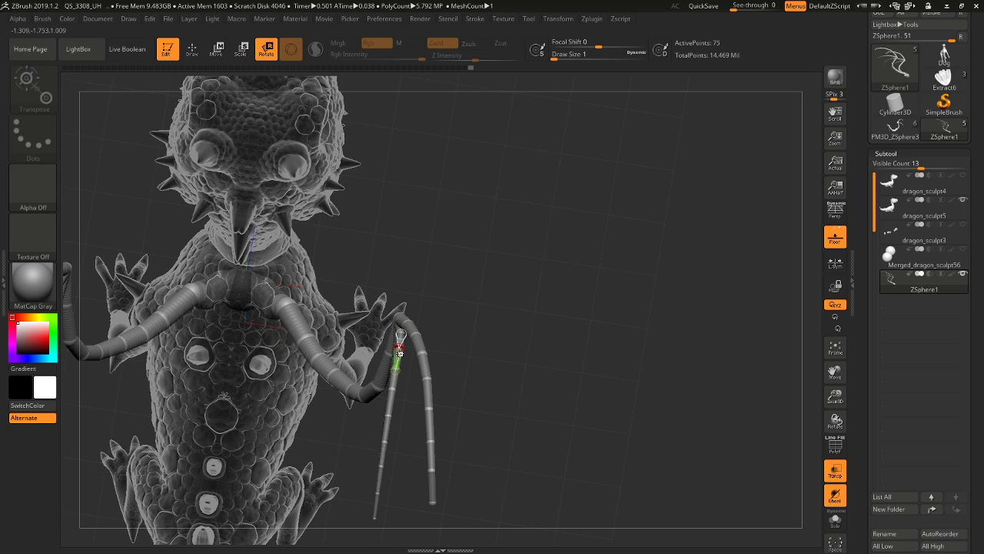
drag(397, 338, 401, 337)
drag(517, 346, 529, 296)
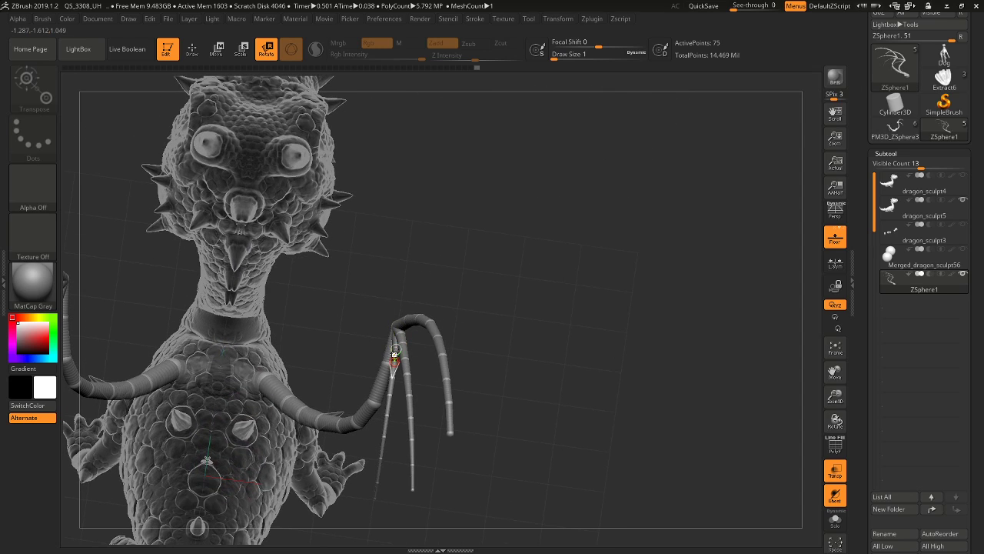
Rotate the outer part of the lowest wing finger at its mid joint to adjust its bend
right_drag(398, 351, 502, 247)
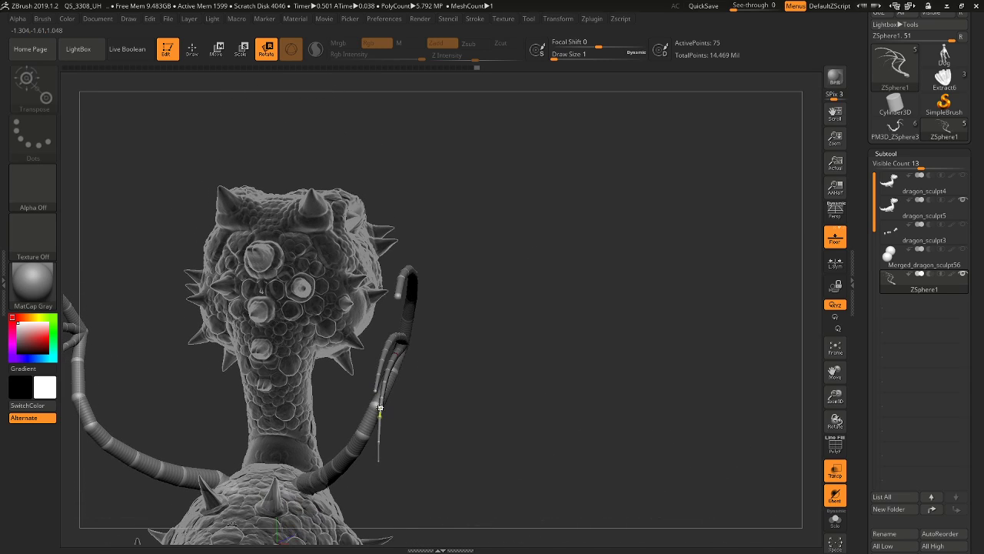
drag(833, 395, 835, 437)
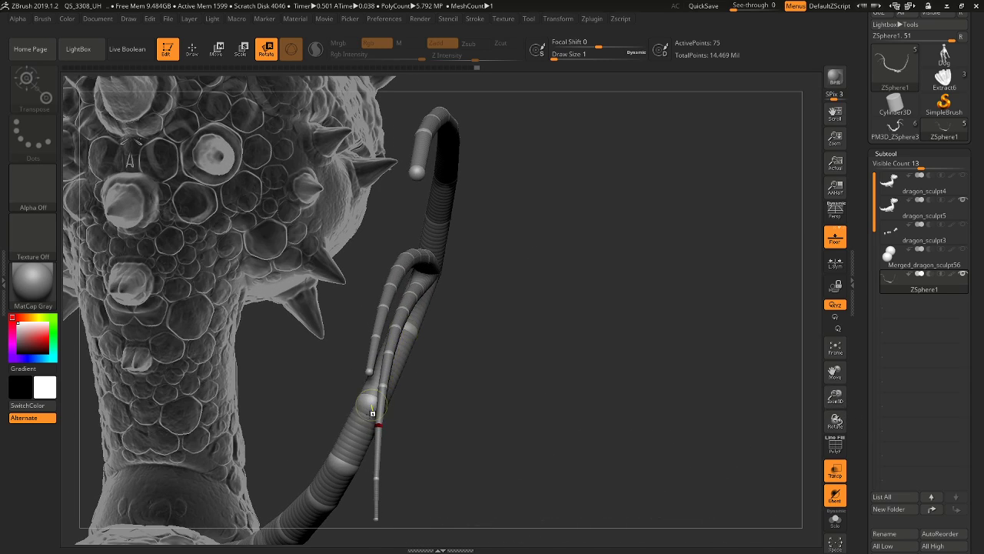
drag(379, 408, 380, 409)
drag(575, 373, 531, 344)
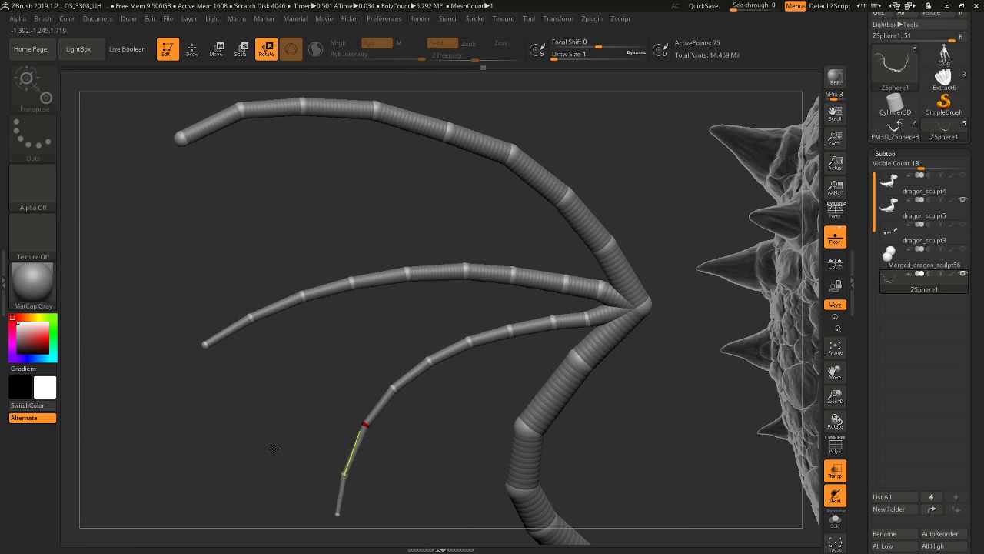
Shorten the lowest wing finger by deleting the ZSphere at its tip
click(192, 49)
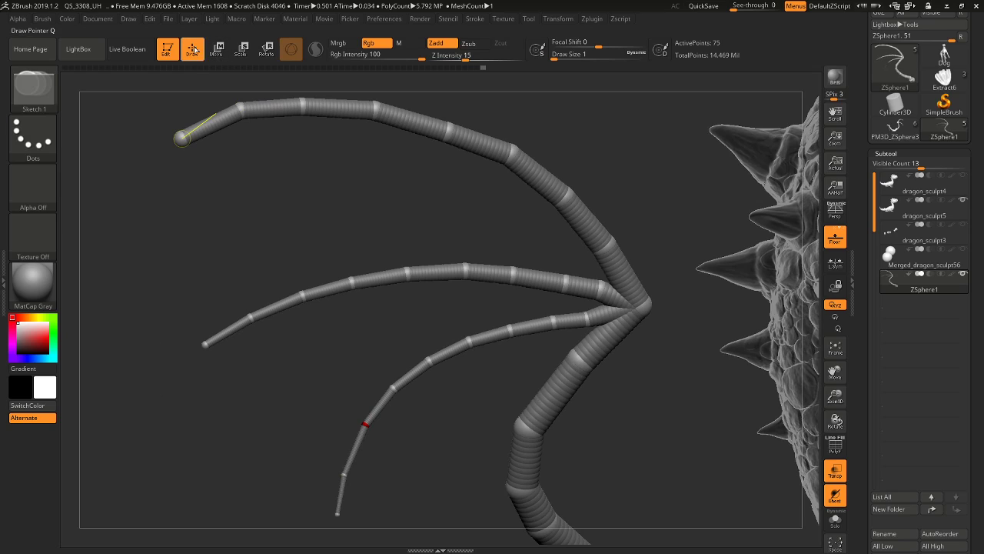
alt+click(338, 515)
alt+click(343, 476)
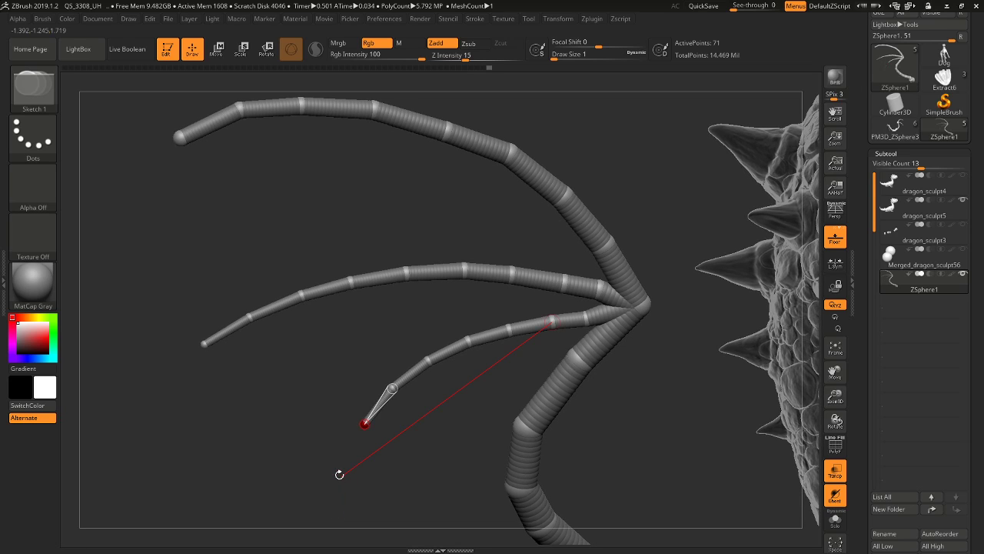
click(339, 474)
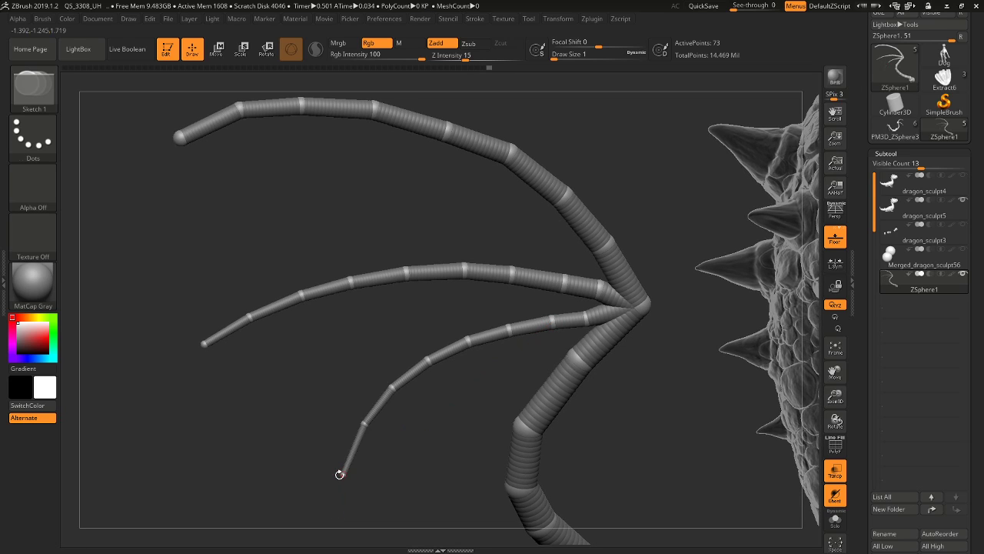
drag(336, 391, 299, 429)
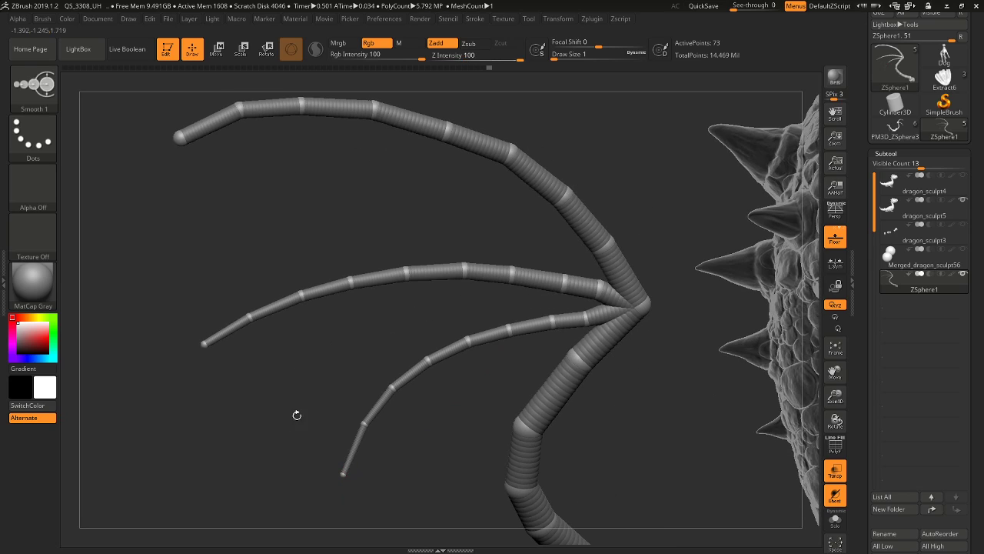
Scale down the tip ZSpheres of the upper and middle wing fingers to taper them into sharp points
key(e)
drag(180, 137, 121, 70)
drag(180, 138, 163, 105)
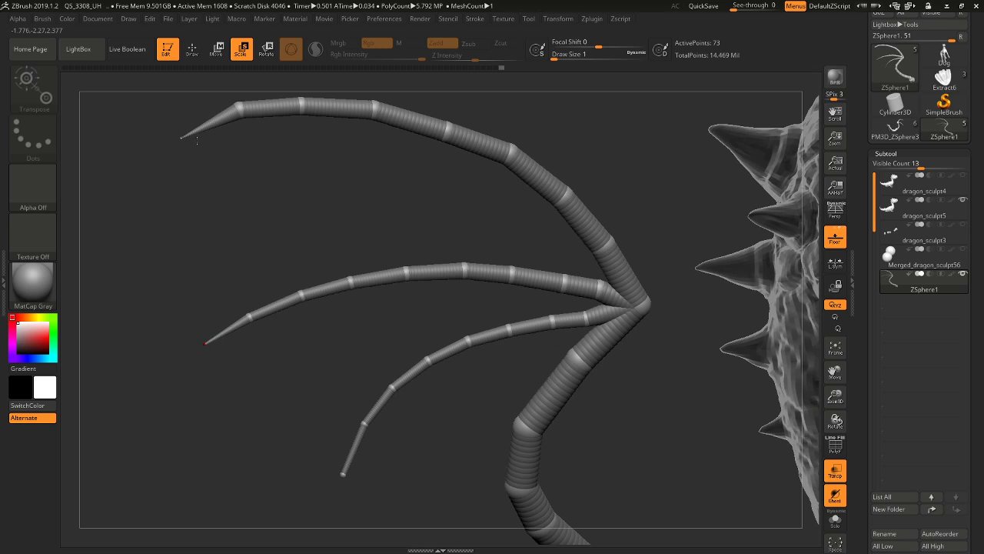
Insert a ZSphere on each side of the last knuckle near the upper wing finger's tip
drag(253, 400, 465, 392)
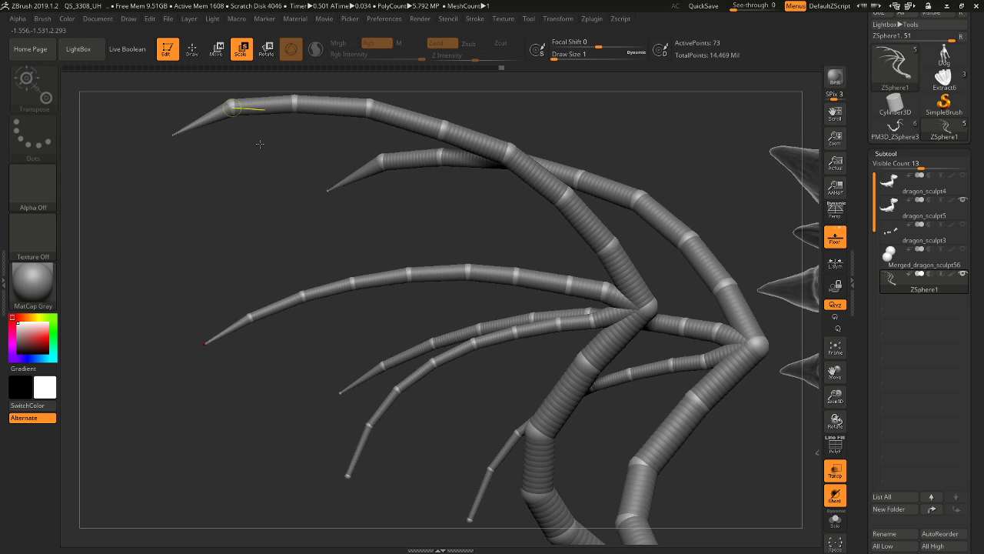
key(q)
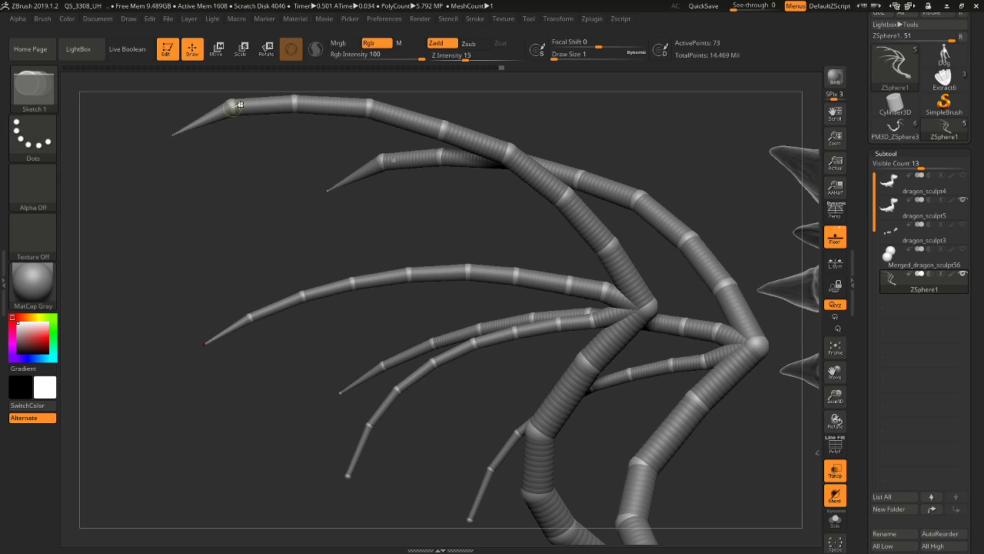
click(246, 107)
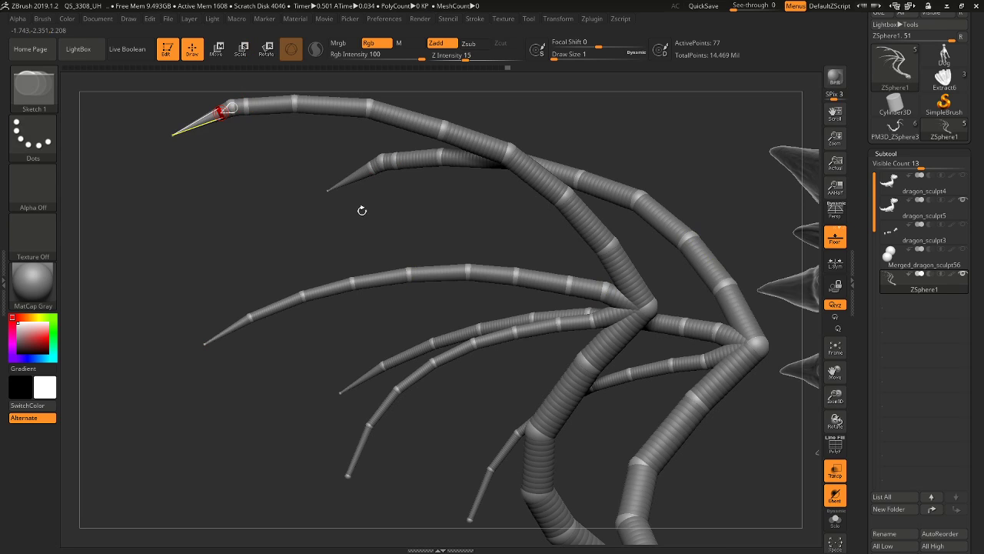
Switch to Photoshop and clear the old wing sketch by filling the canvas with white
click(948, 6)
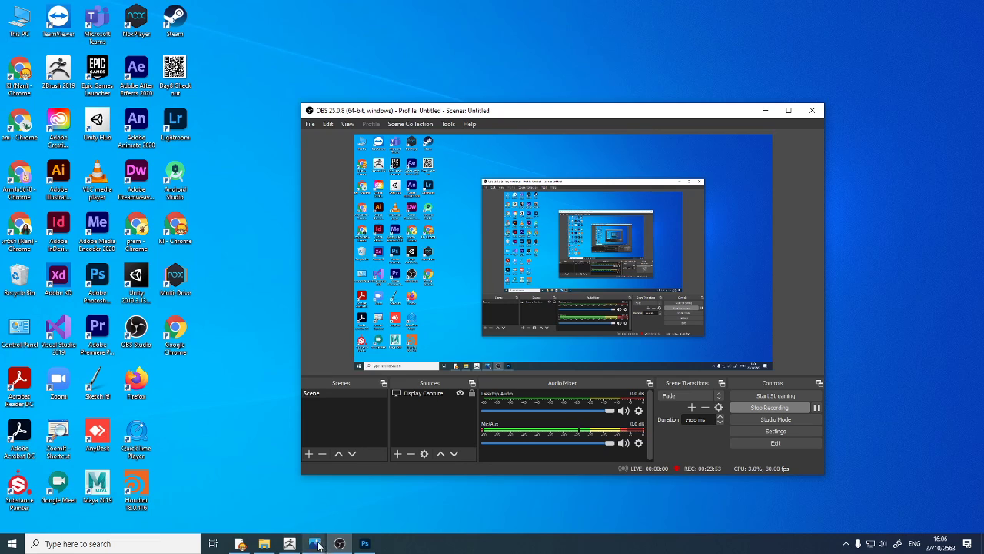
click(365, 544)
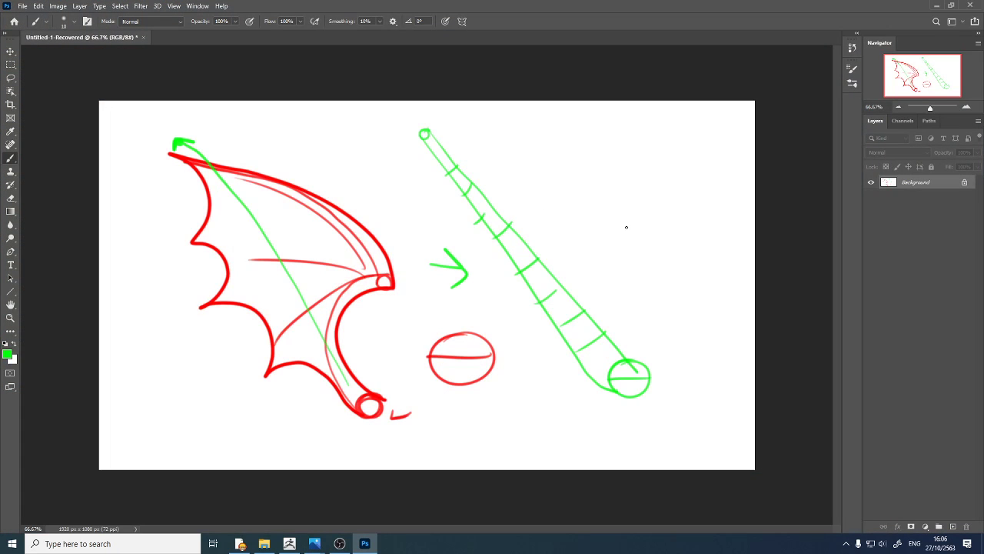
key(ctrl+BackSpace)
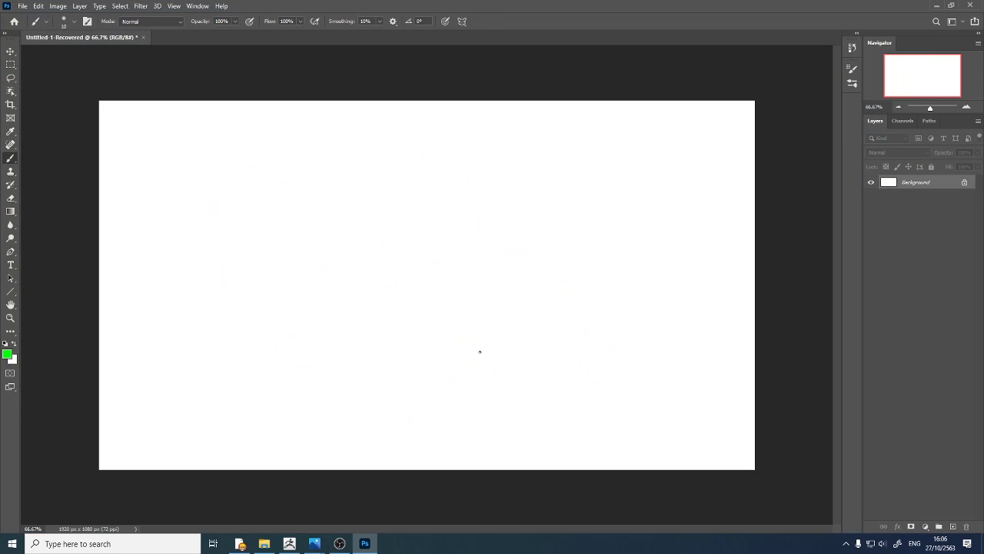
Sketch a bent finger in green with swollen knuckles and a curved claw at the end
mouse_move(485, 358)
mouse_down()
mouse_move(462, 264)
mouse_move(314, 178)
mouse_up()
drag(418, 247, 327, 218)
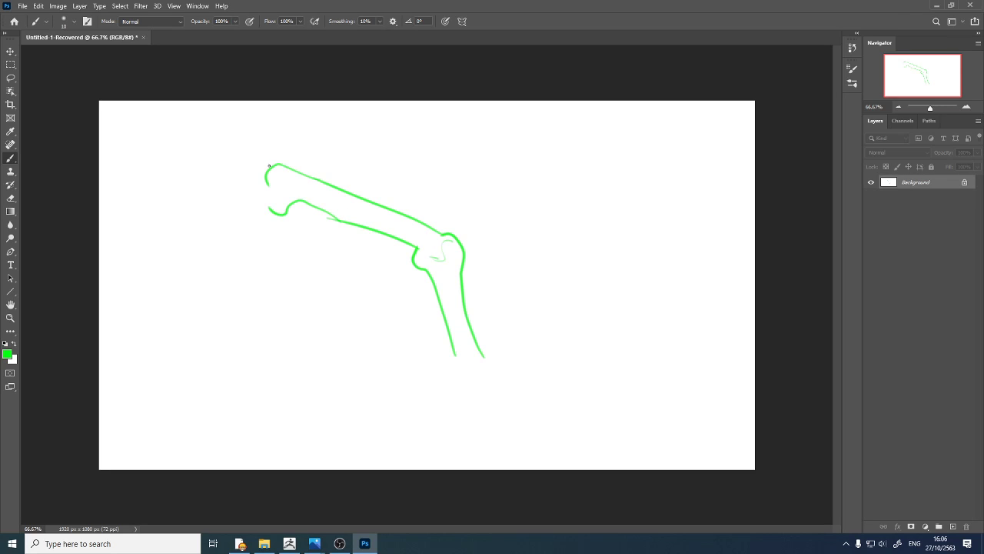
drag(227, 188, 169, 262)
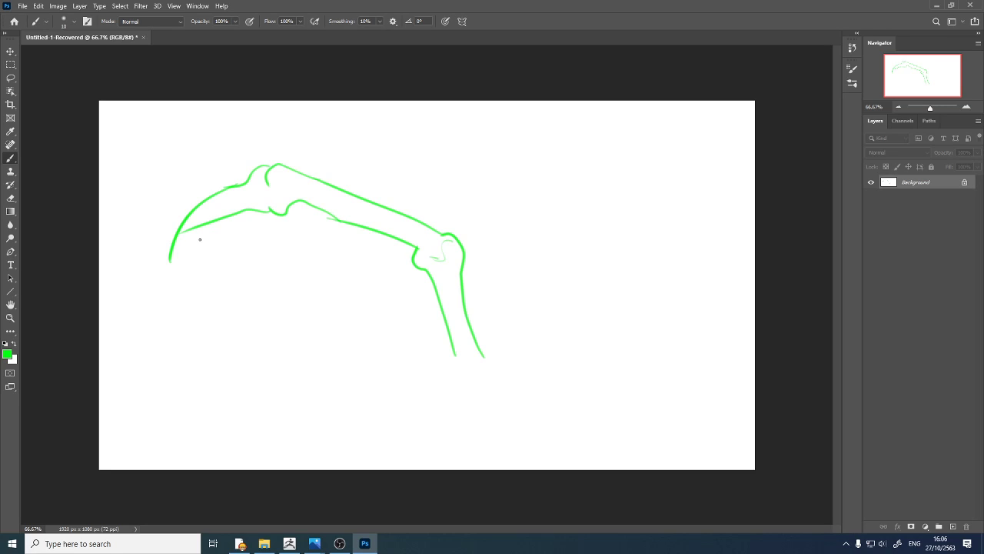
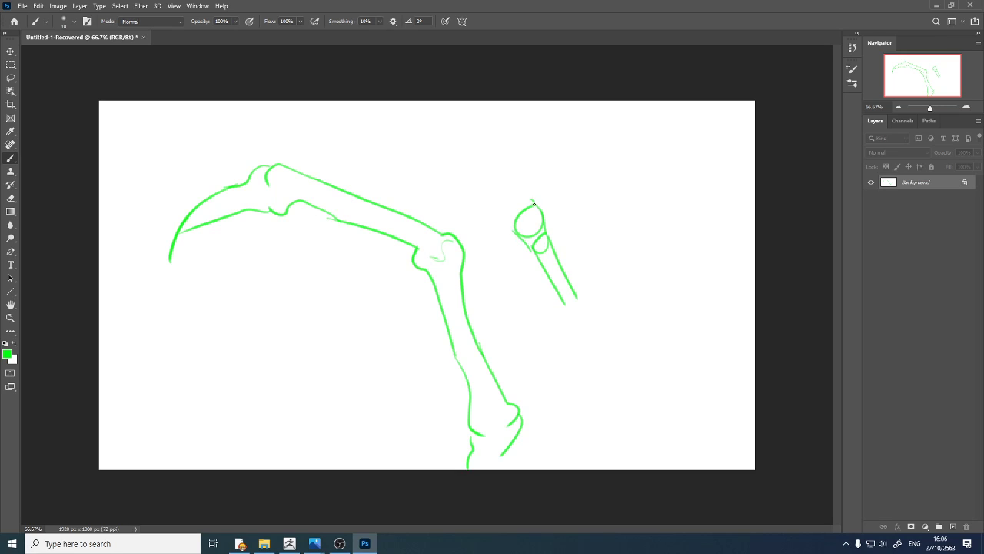
Sketch the matching ZSphere chain beside the finger, with larger circles at the knuckles and a pointed claw tip
mouse_move(510, 180)
mouse_down()
mouse_move(435, 163)
mouse_move(436, 176)
mouse_up()
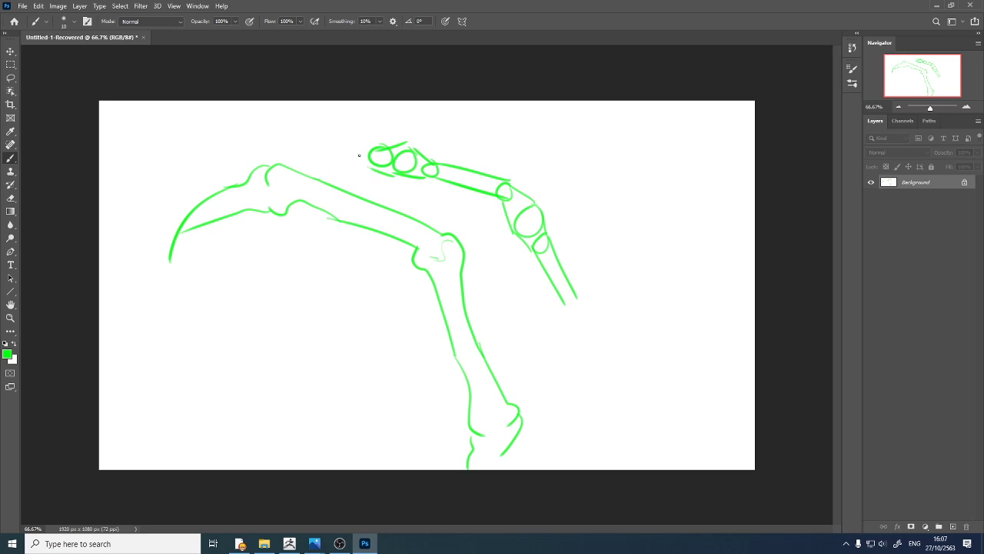
drag(366, 149, 293, 154)
drag(378, 169, 309, 156)
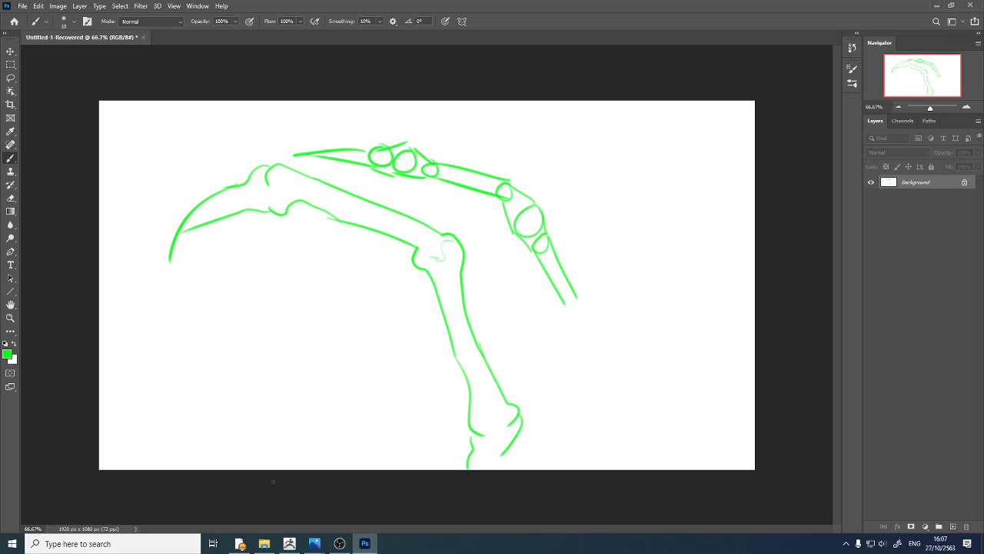
Switch back to ZBrush and scale up the ZSphere at the upper wing finger's last knuckle
click(289, 543)
drag(538, 123, 572, 121)
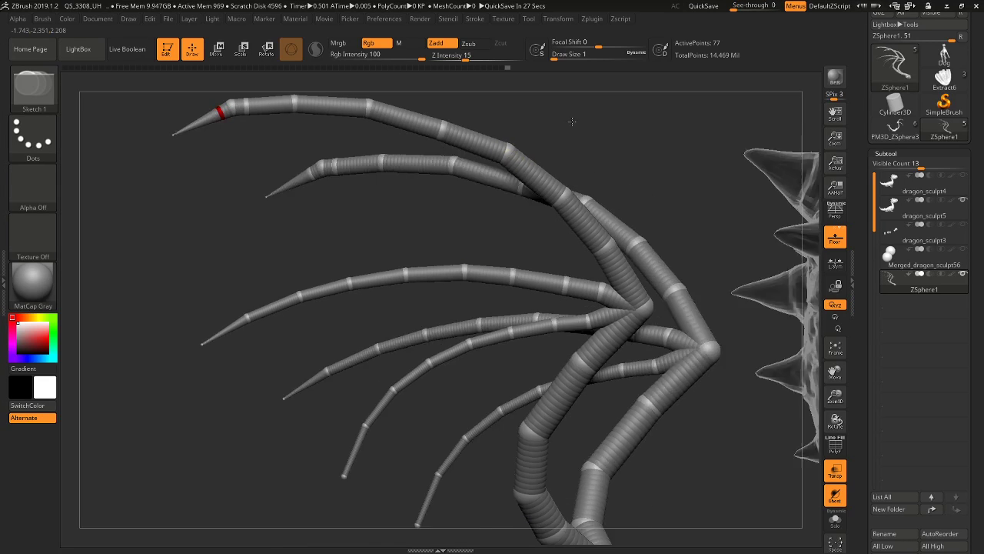
drag(835, 372, 910, 432)
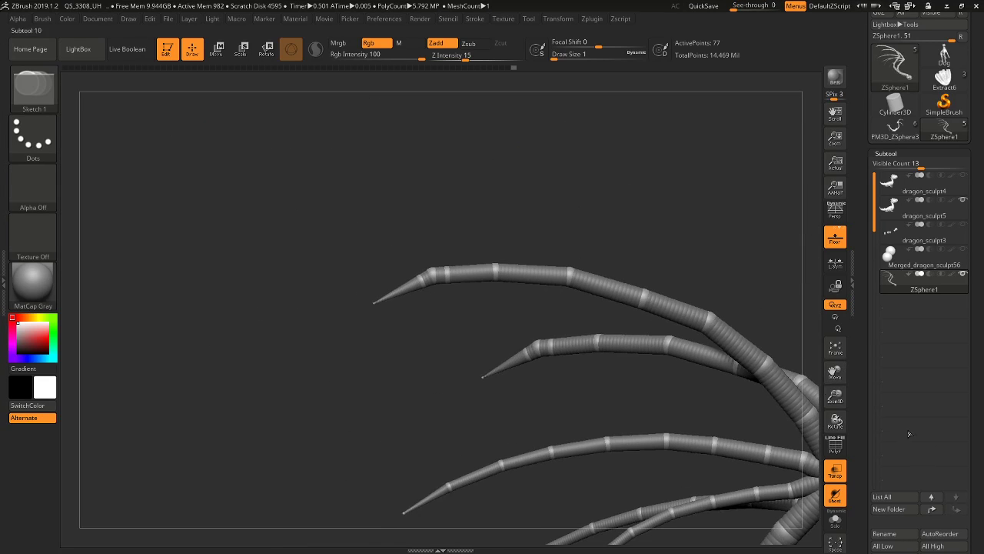
drag(411, 320, 419, 310)
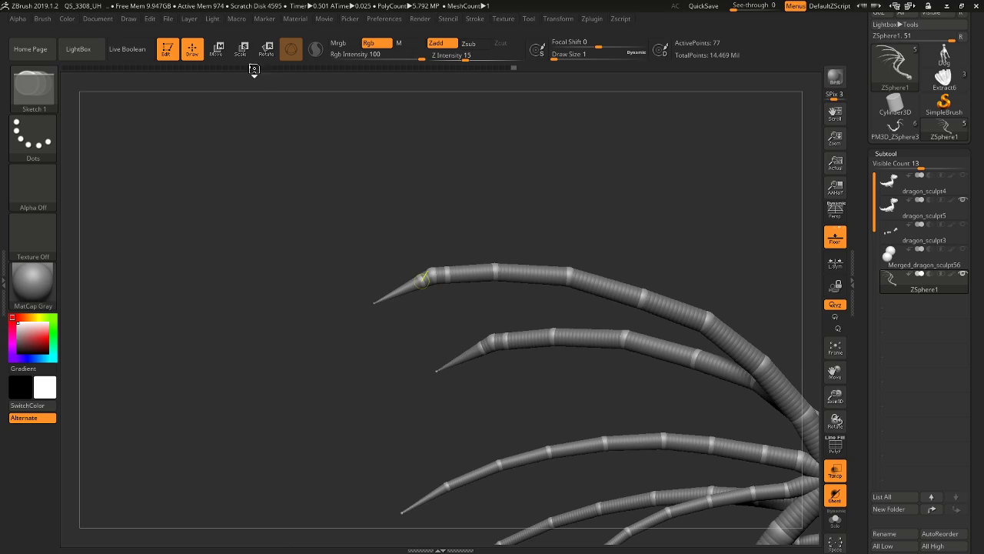
click(240, 48)
drag(432, 276, 438, 292)
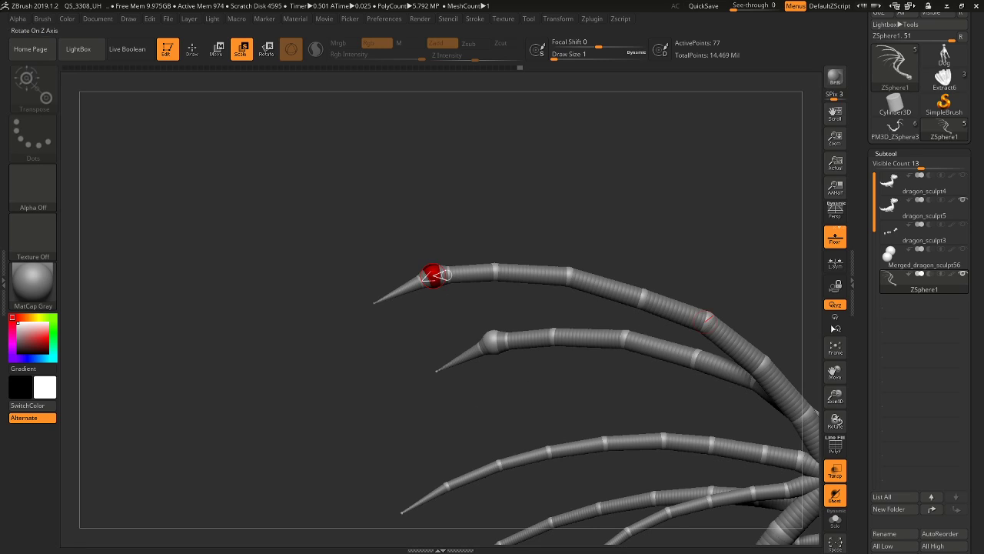
Insert a ZSphere on each side of the middle wing finger's last knuckle and scale up the knuckle ZSphere
drag(835, 372, 790, 184)
drag(314, 238, 271, 215)
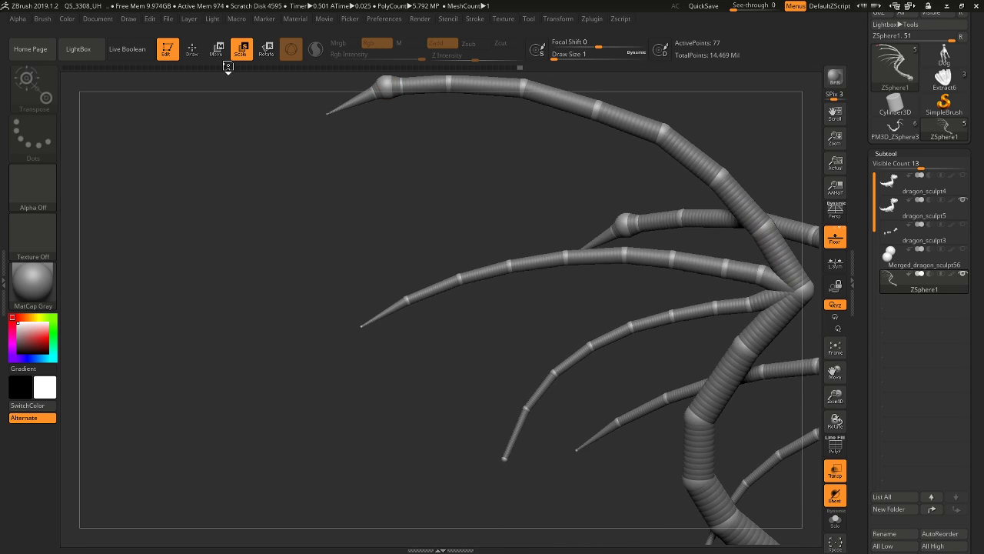
click(197, 52)
click(416, 298)
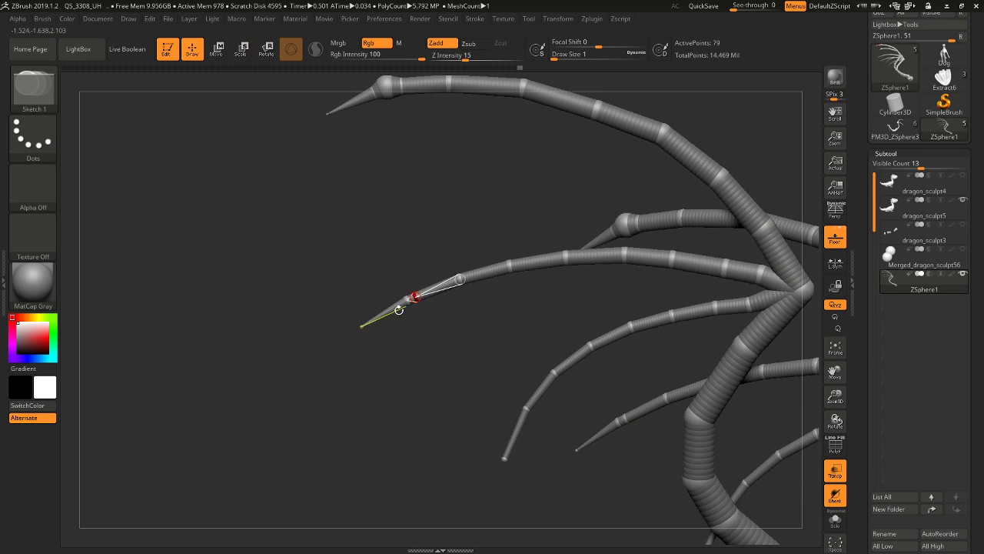
click(397, 306)
click(238, 49)
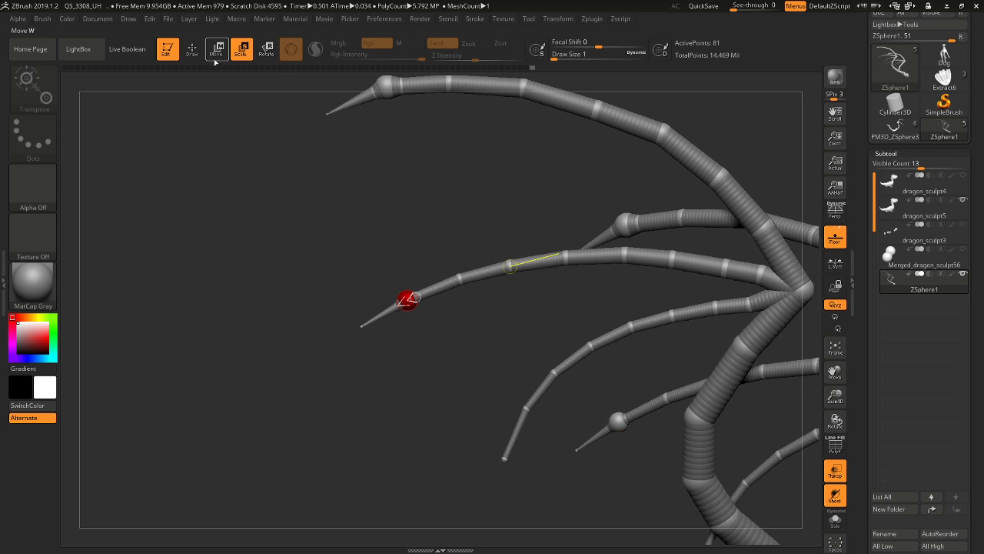
Insert a ZSphere on each side of the lower wing finger's last knuckle, scale up the knuckle, and shrink the fingertip to a point
click(192, 49)
click(530, 404)
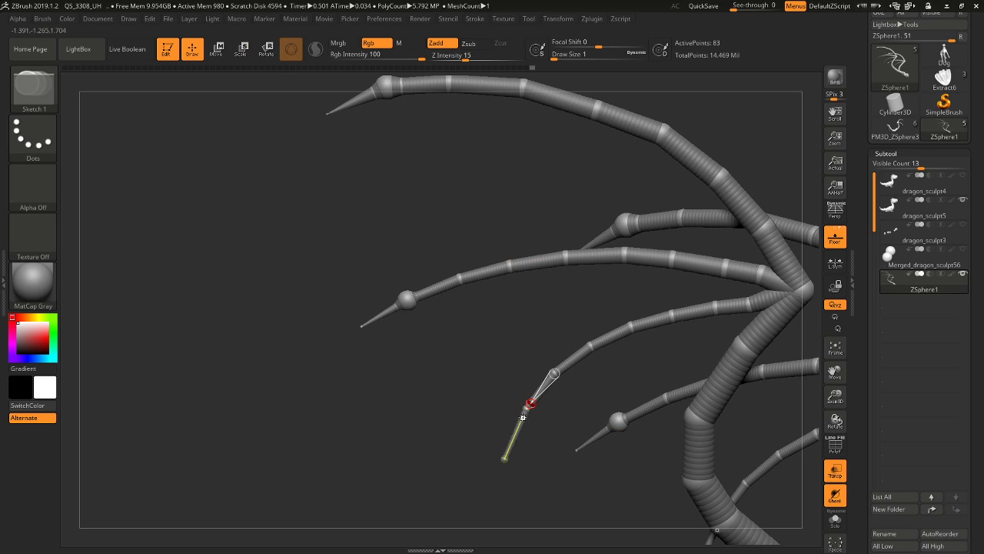
click(523, 418)
click(240, 49)
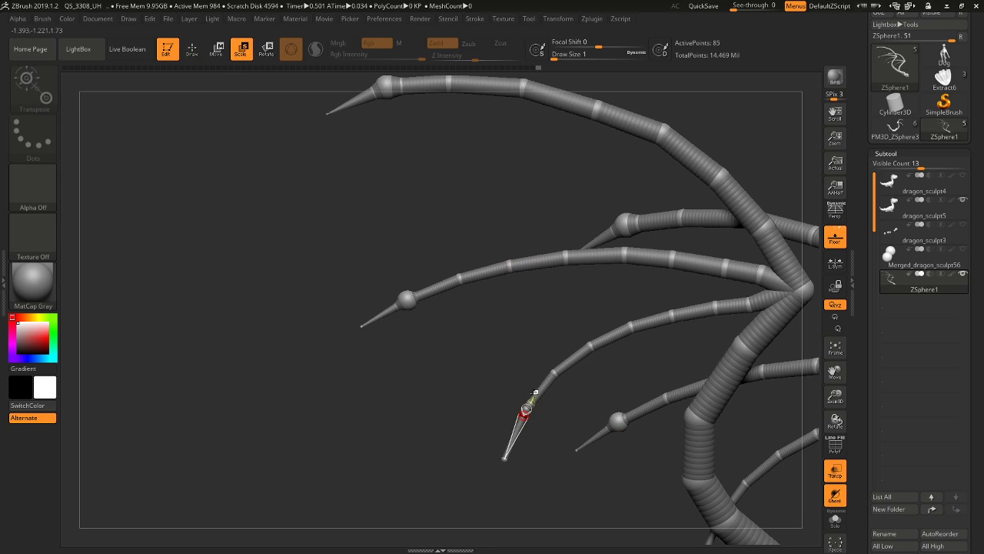
drag(524, 411, 526, 408)
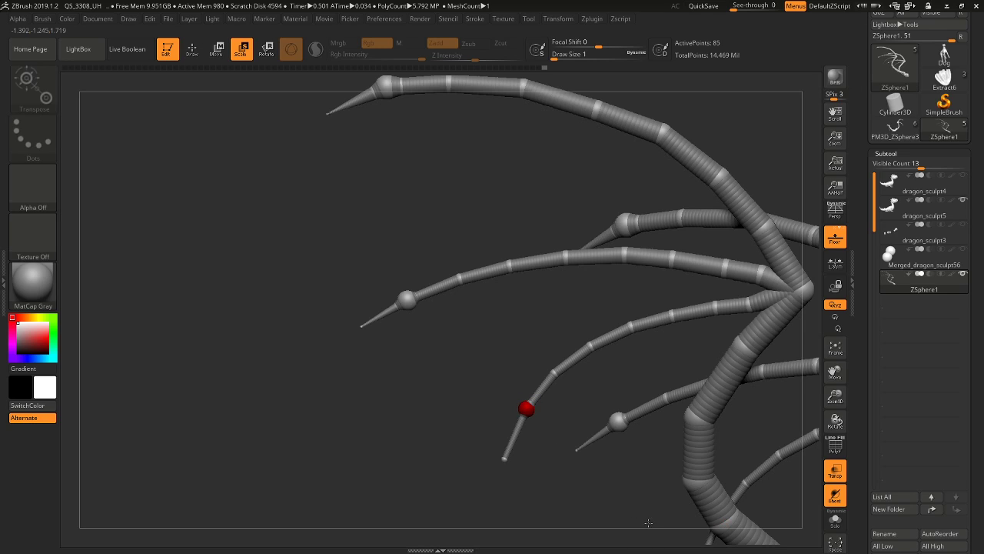
click(501, 460)
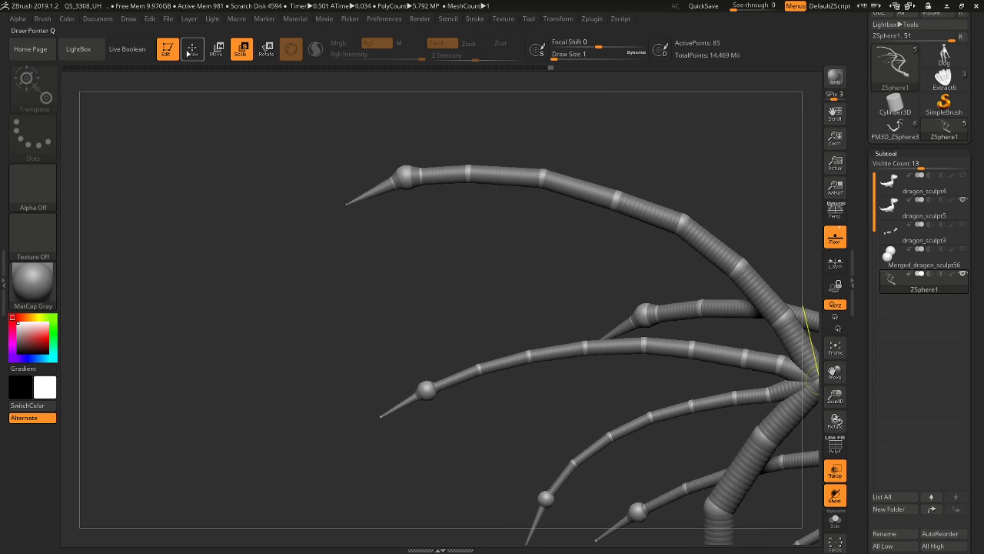
Insert a ZSphere midway along the upper wing finger's claw and move it upward to bend the claw
click(192, 50)
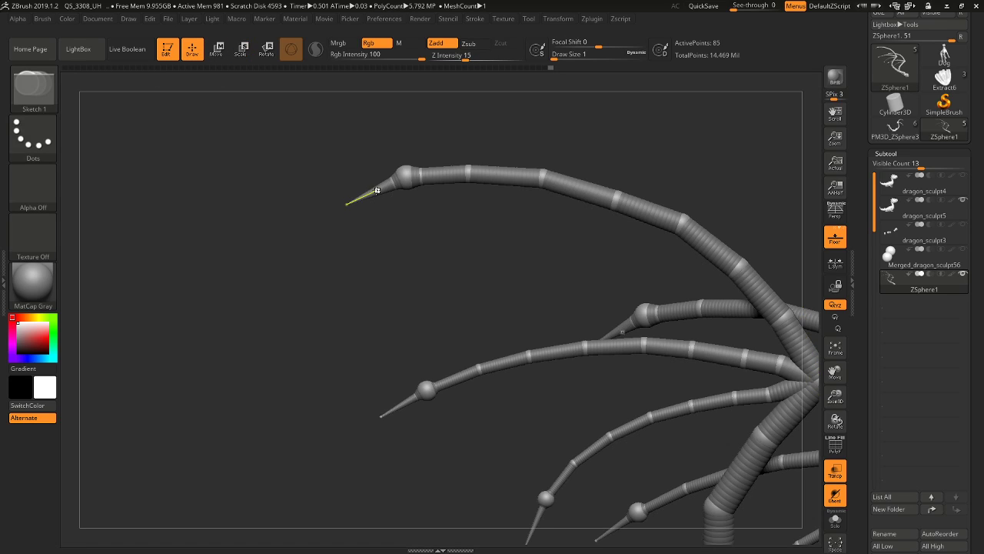
click(373, 190)
drag(835, 398, 853, 442)
click(216, 49)
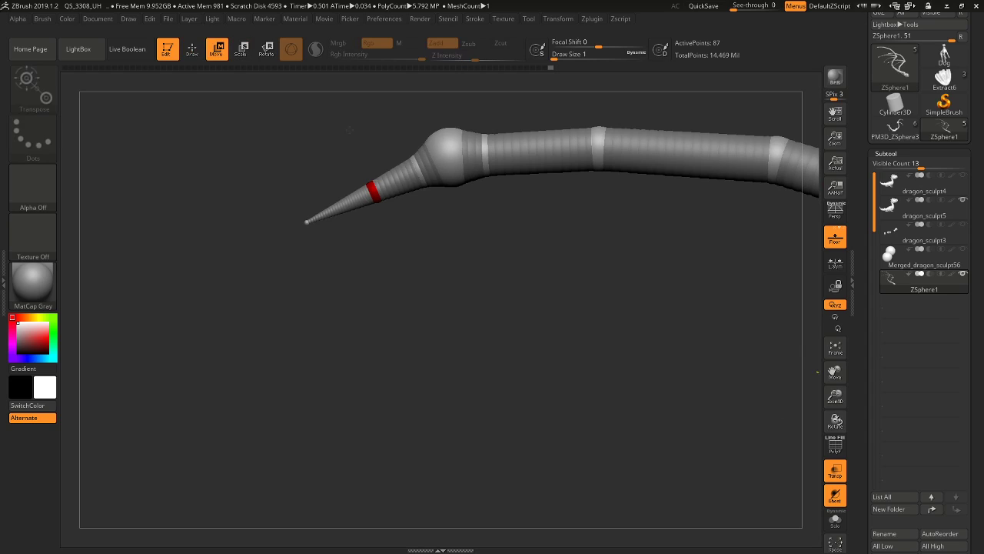
drag(375, 187, 359, 170)
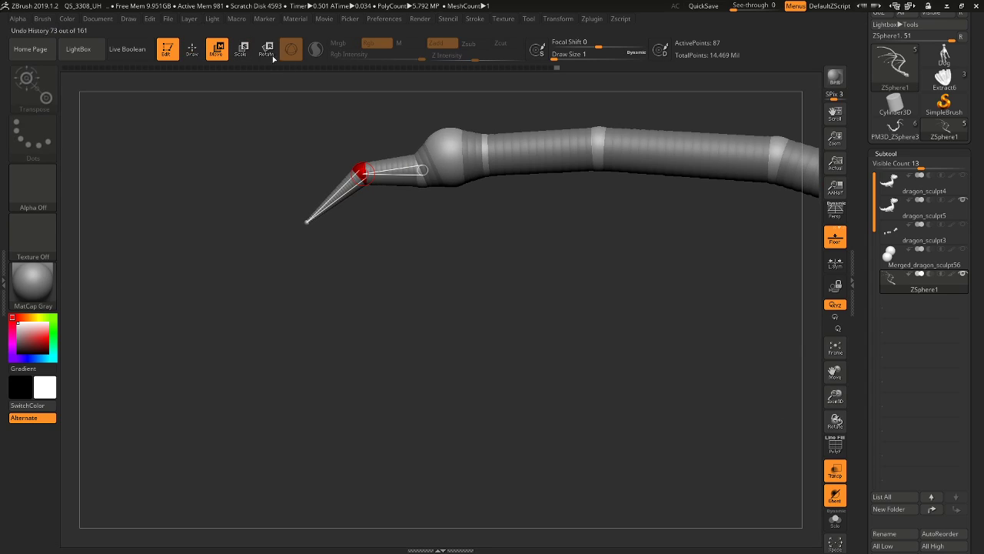
Insert a ZSphere on each side of the upper finger's claw bend, move them to smooth the curve, and rotate the claw downward
click(202, 56)
click(339, 192)
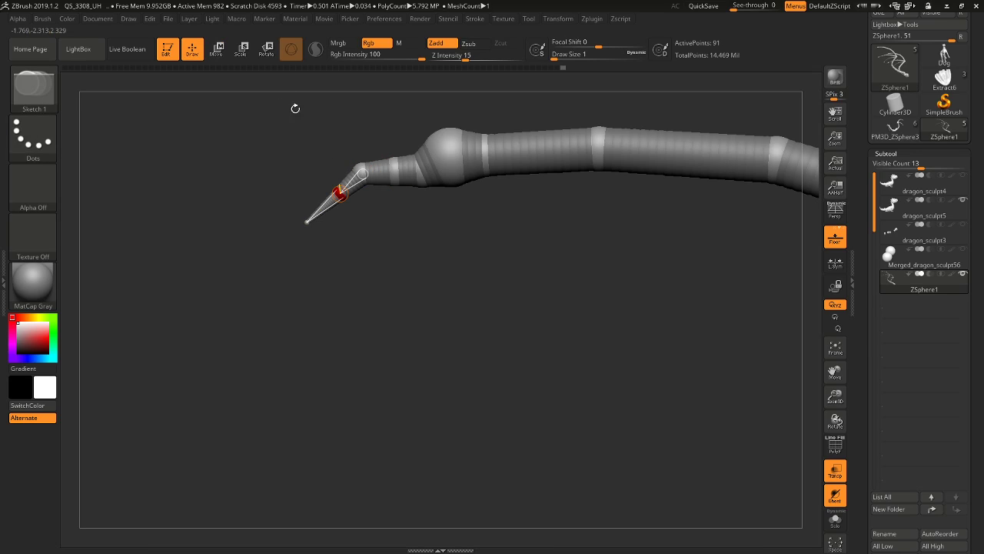
click(219, 51)
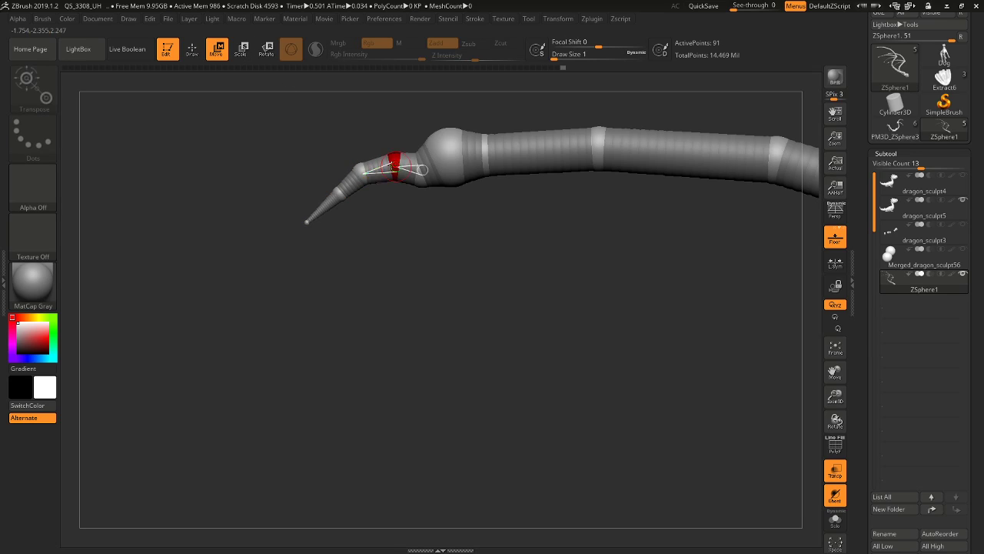
drag(339, 196, 337, 191)
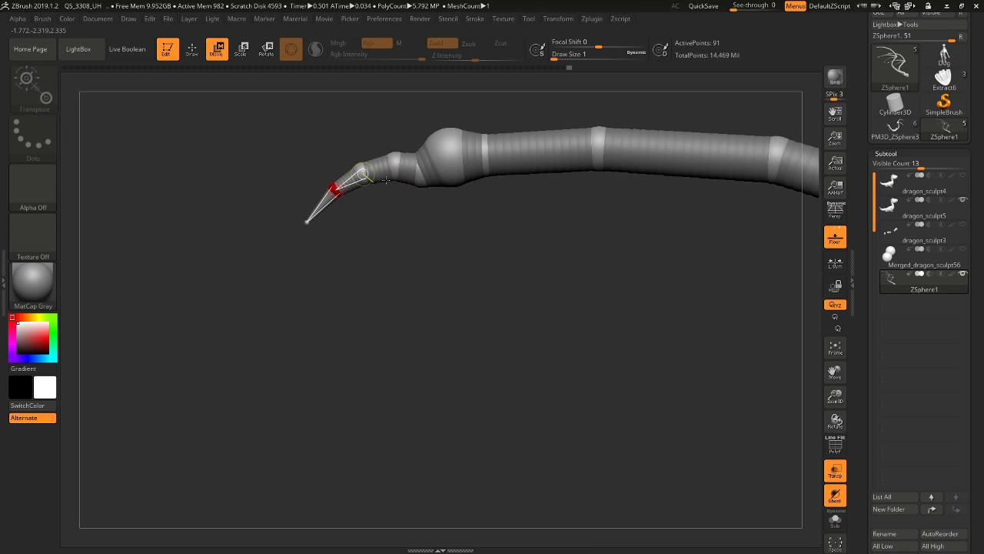
click(266, 50)
drag(418, 173, 407, 166)
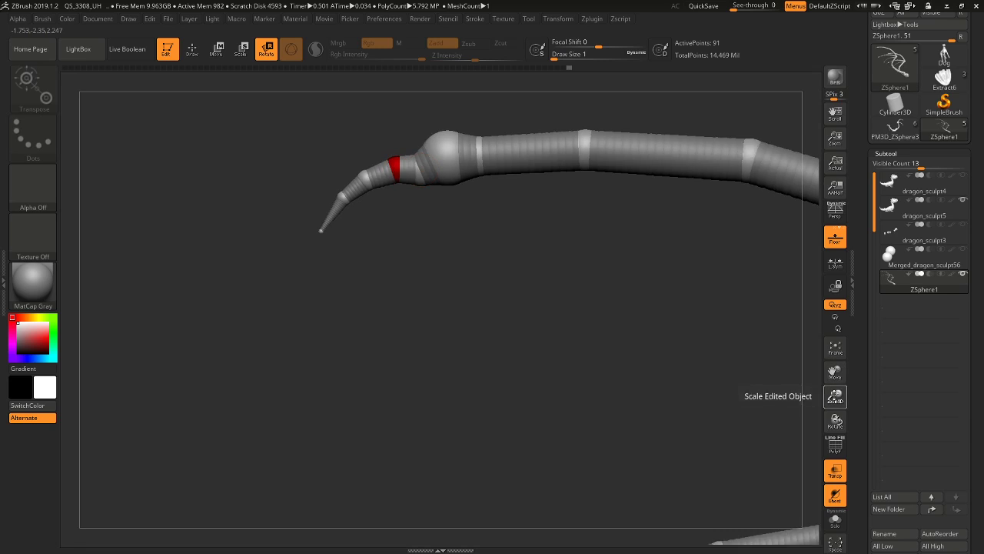
Insert a ZSphere midway along the middle wing finger's claw and move it up and outward to bend the claw
drag(835, 371, 461, 108)
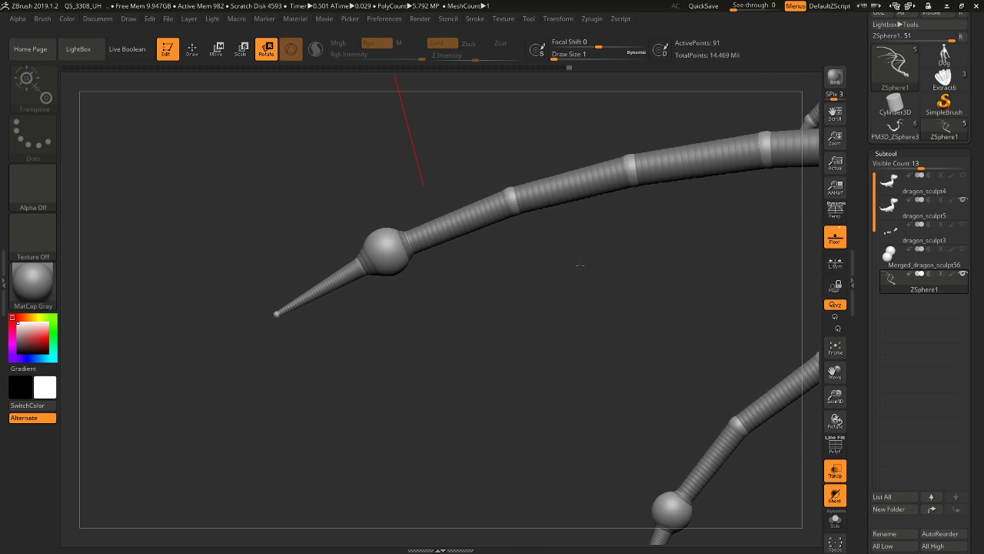
click(192, 49)
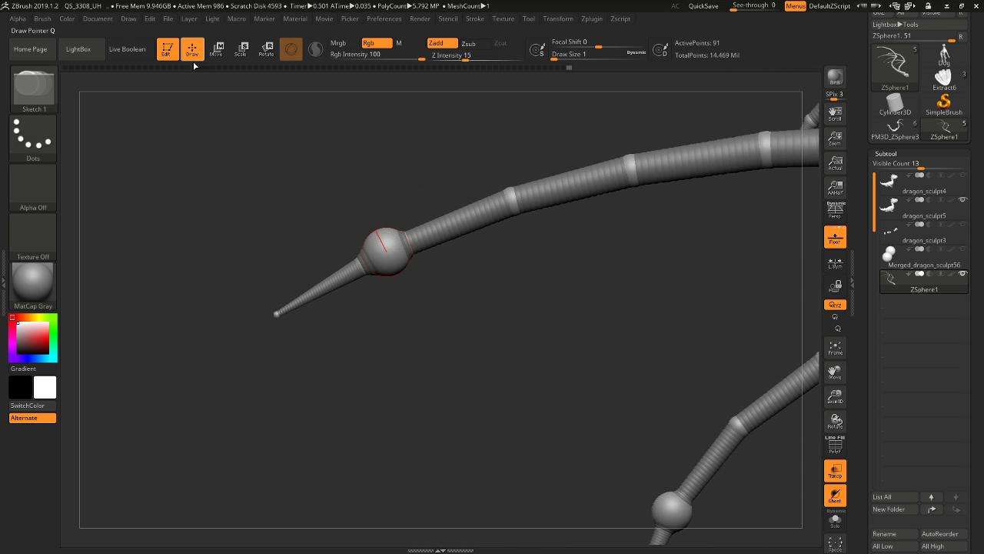
click(327, 283)
key(w)
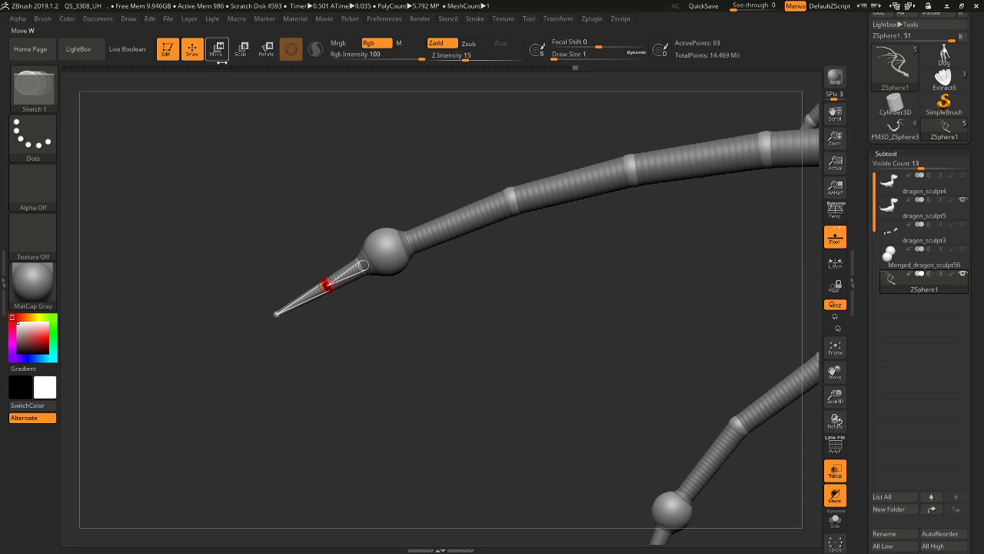
drag(327, 284, 312, 266)
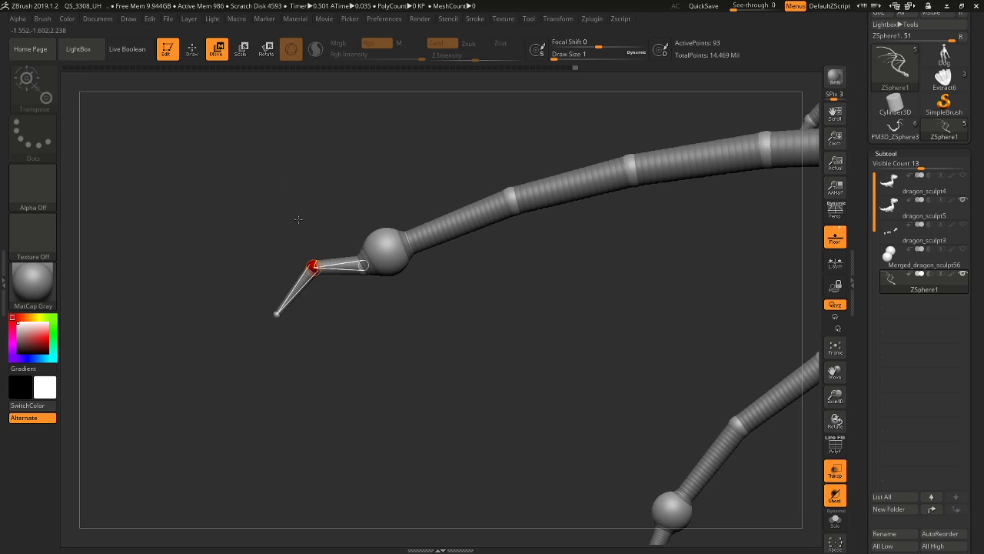
Insert a ZSphere on each side of the middle finger's claw bend, round out the curve, and rotate the claw downward
click(196, 52)
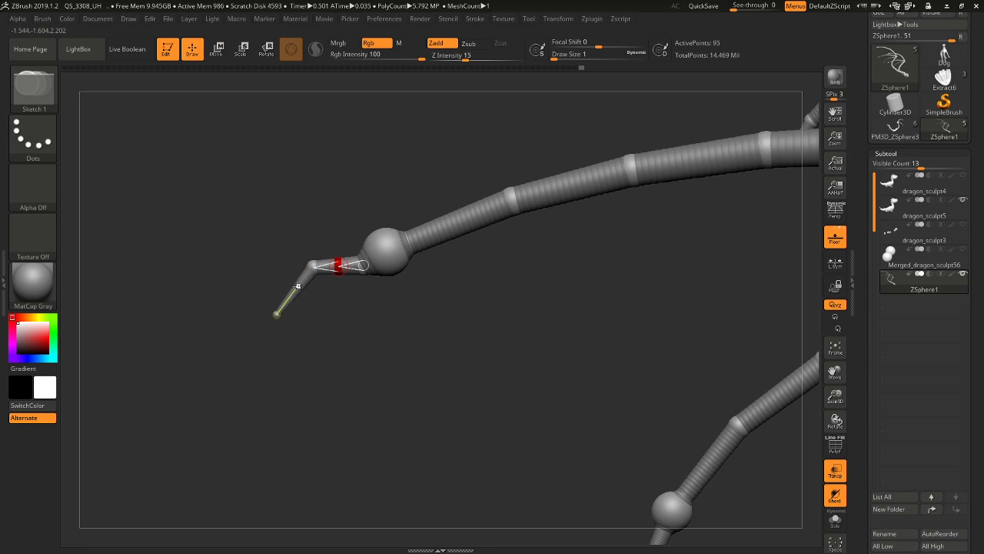
click(297, 287)
click(218, 51)
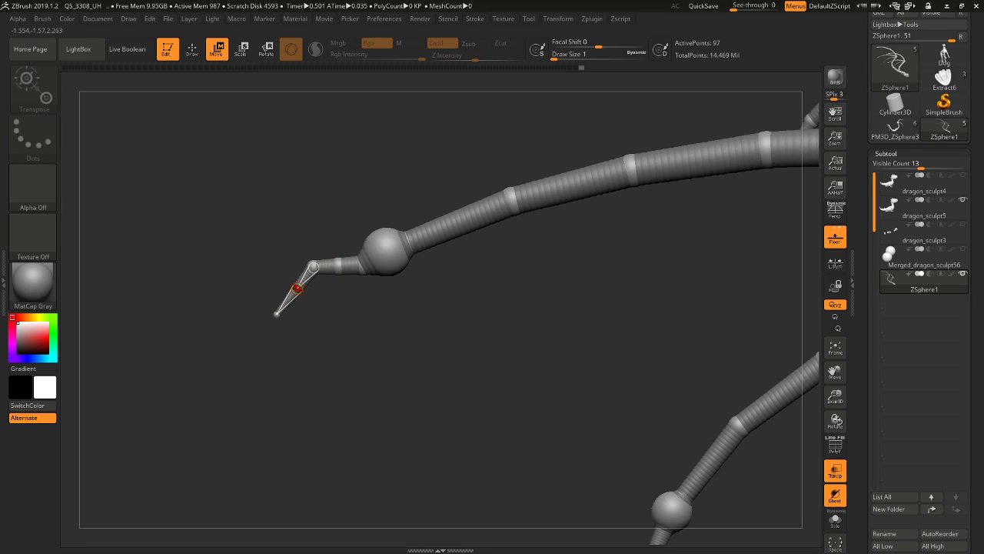
mouse_move(297, 288)
mouse_down()
mouse_move(288, 285)
mouse_move(341, 264)
mouse_move(294, 288)
mouse_up()
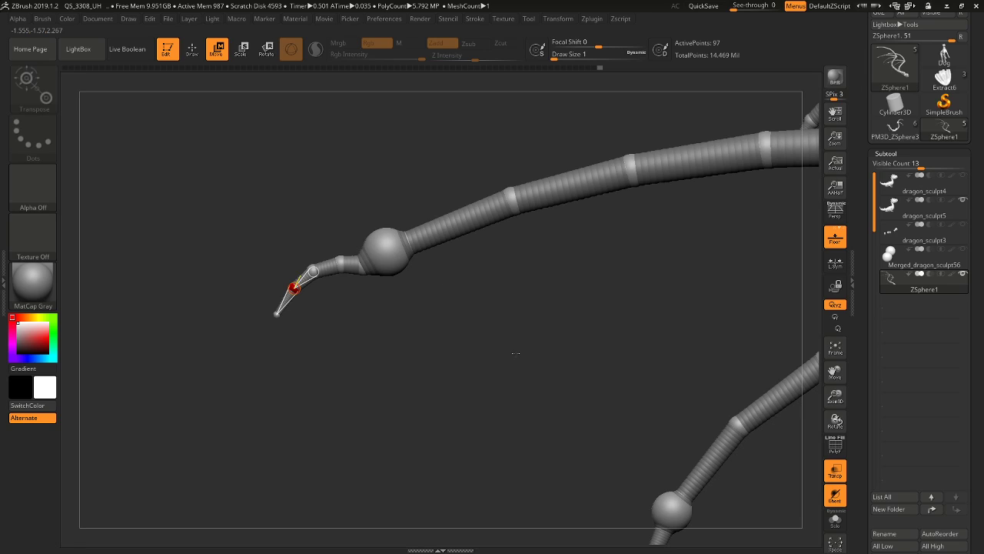
key(r)
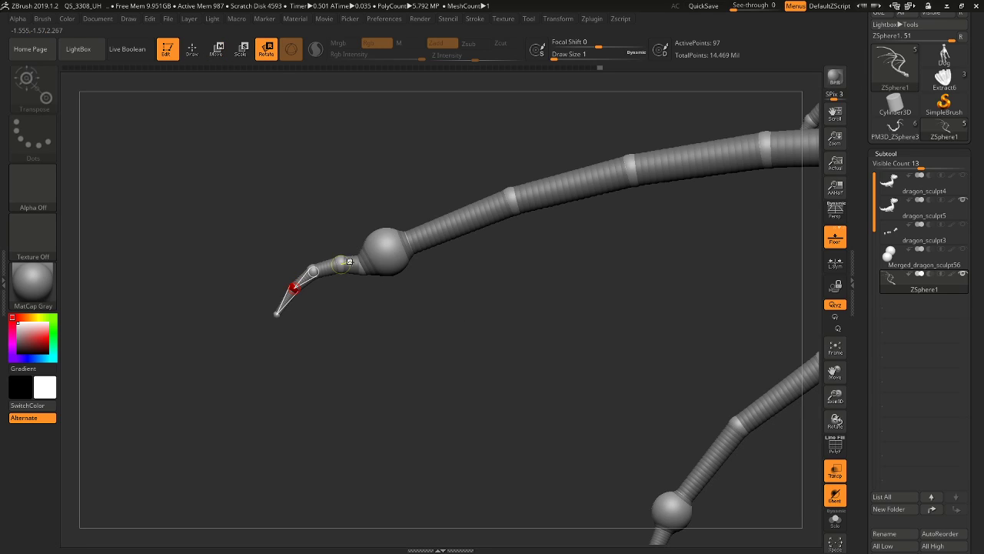
drag(349, 262, 369, 267)
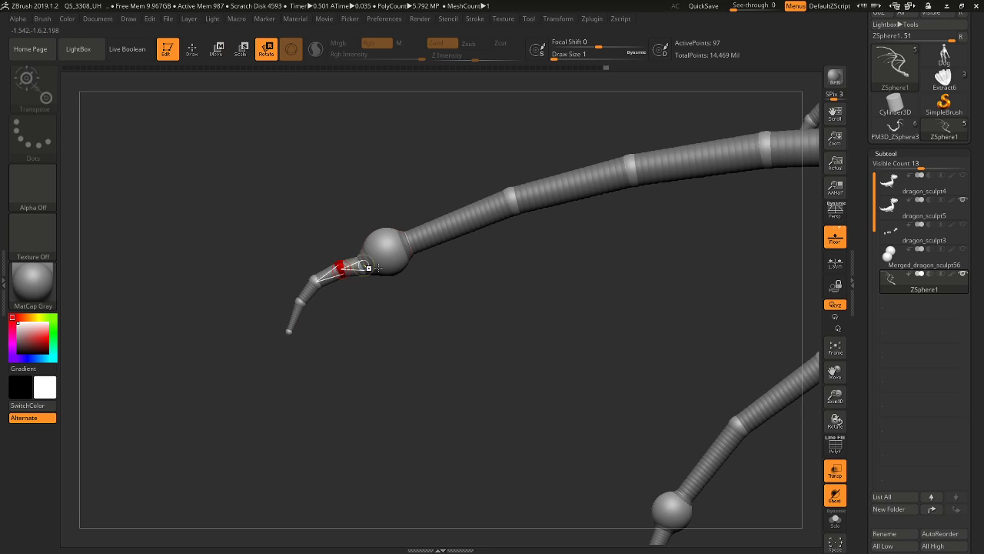
Insert three ZSpheres along the lower wing finger's claw between the swollen knuckle and the tip
drag(835, 374, 782, 237)
mouse_move(700, 240)
mouse_down()
mouse_move(669, 246)
mouse_move(694, 274)
mouse_move(670, 255)
mouse_up()
click(192, 48)
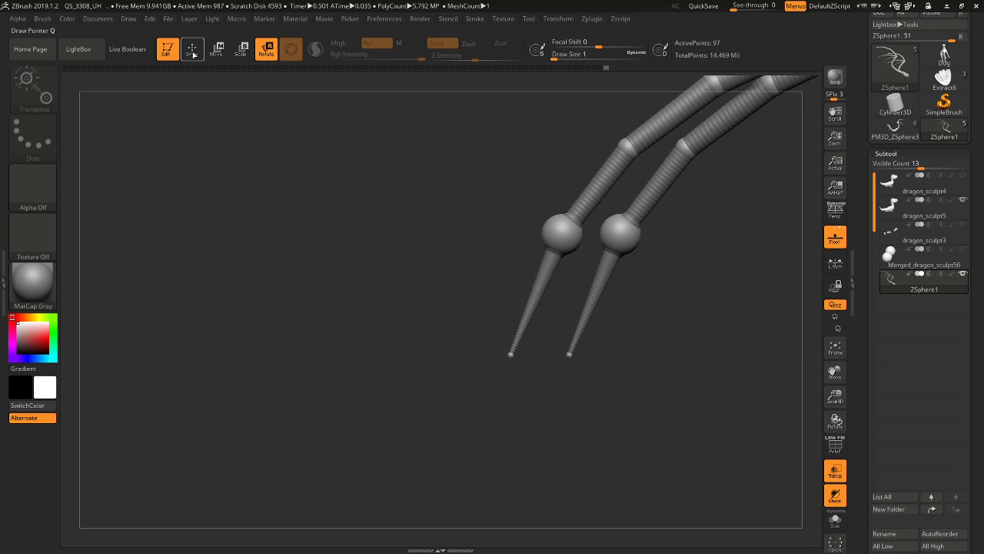
click(553, 289)
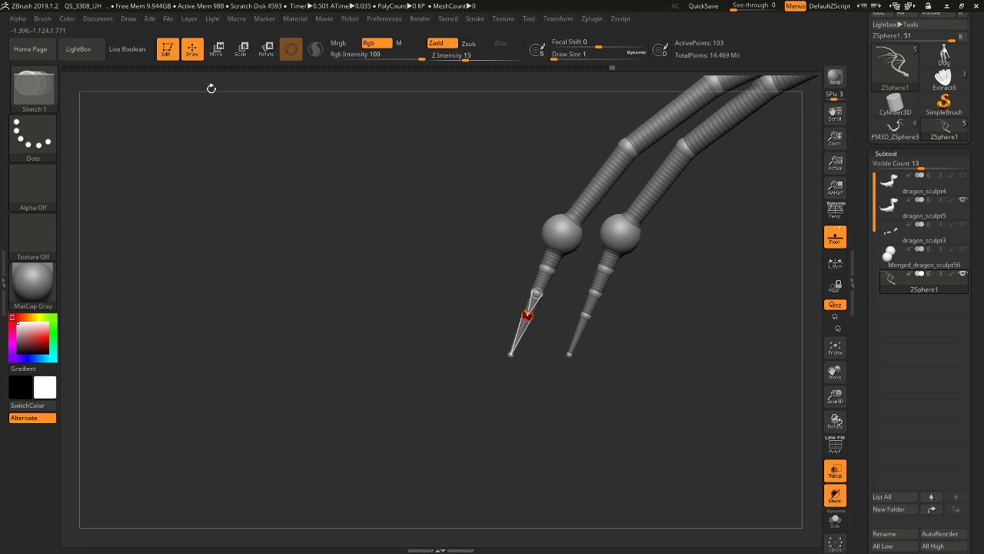
Move the lower finger's claw ZSpheres and tip into a smooth hook, and rotate the claw slightly at its base
click(216, 48)
drag(535, 290, 552, 252)
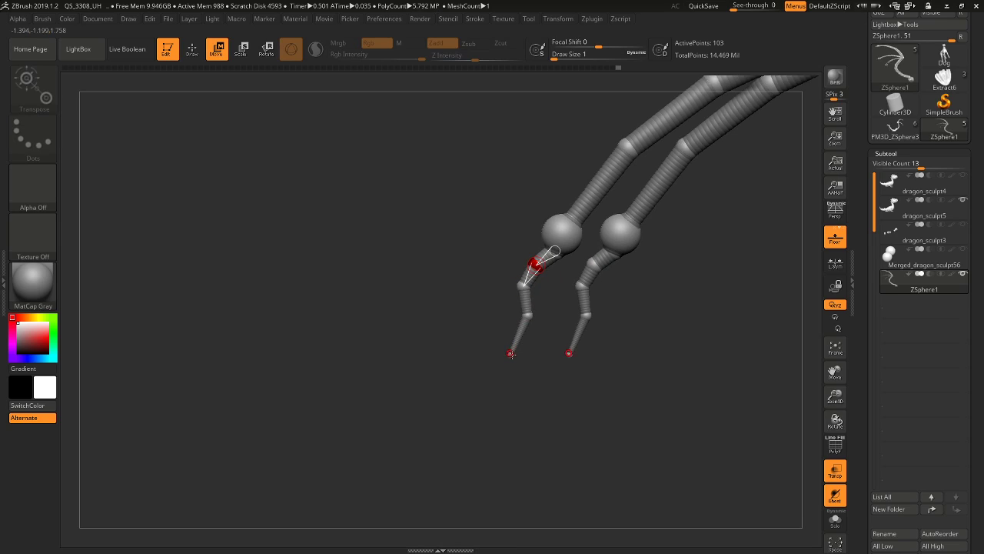
drag(510, 354, 528, 358)
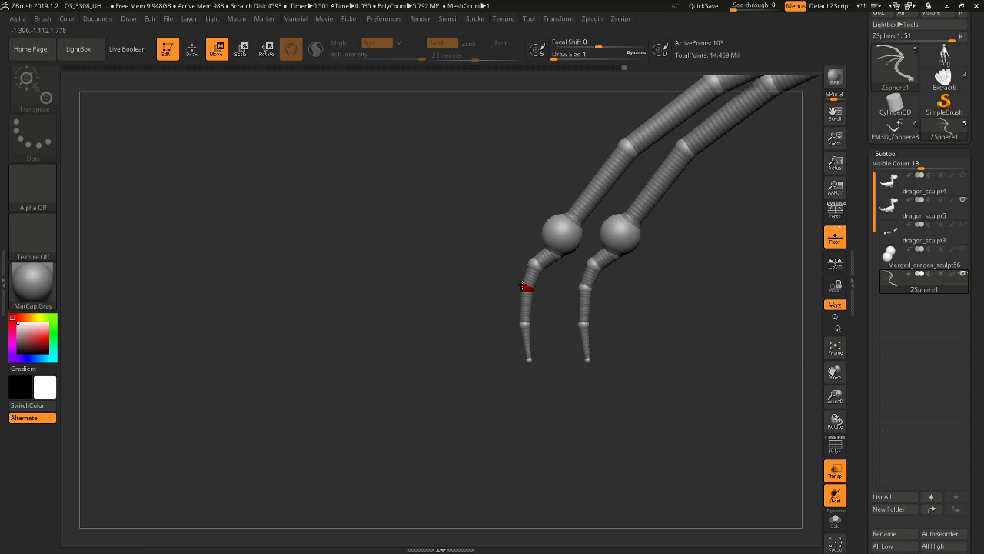
drag(535, 264, 527, 291)
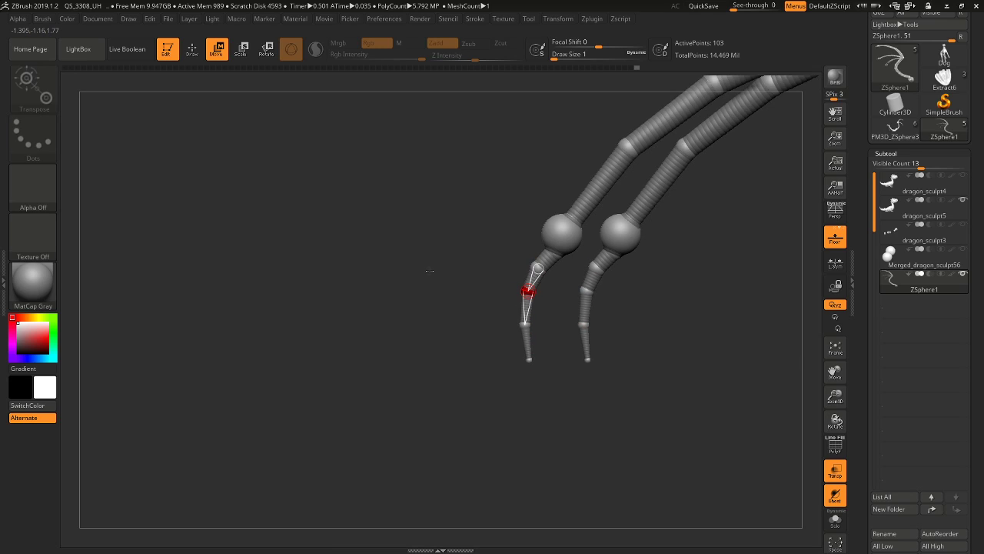
drag(430, 271, 549, 258)
key(r)
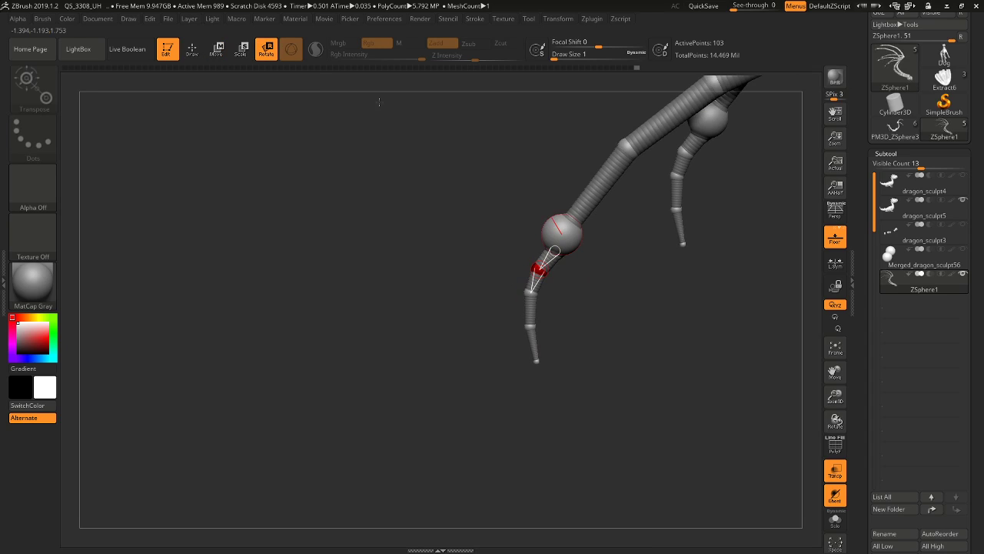
Add a ZSphere to the front of the wing's wrist joint where the fingers meet
click(216, 49)
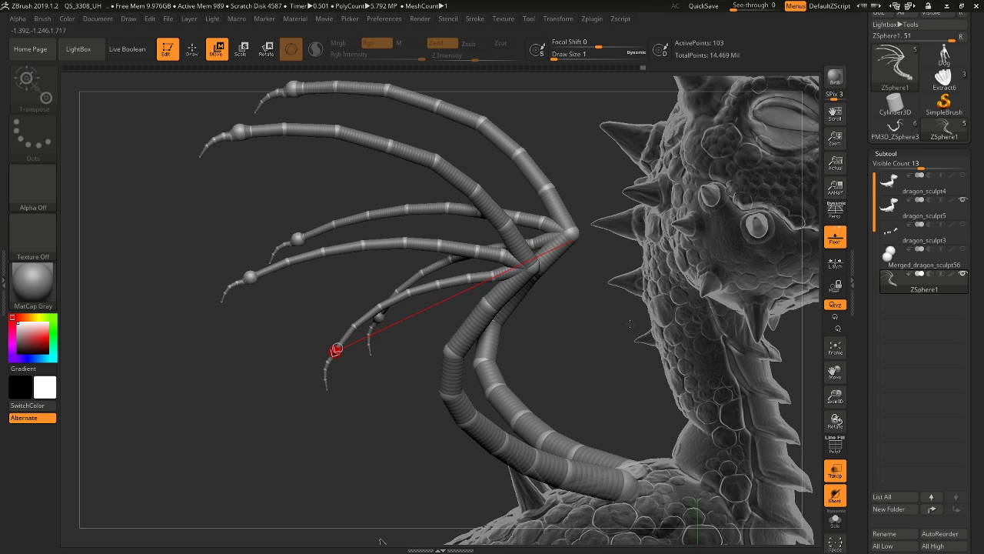
drag(639, 318, 454, 323)
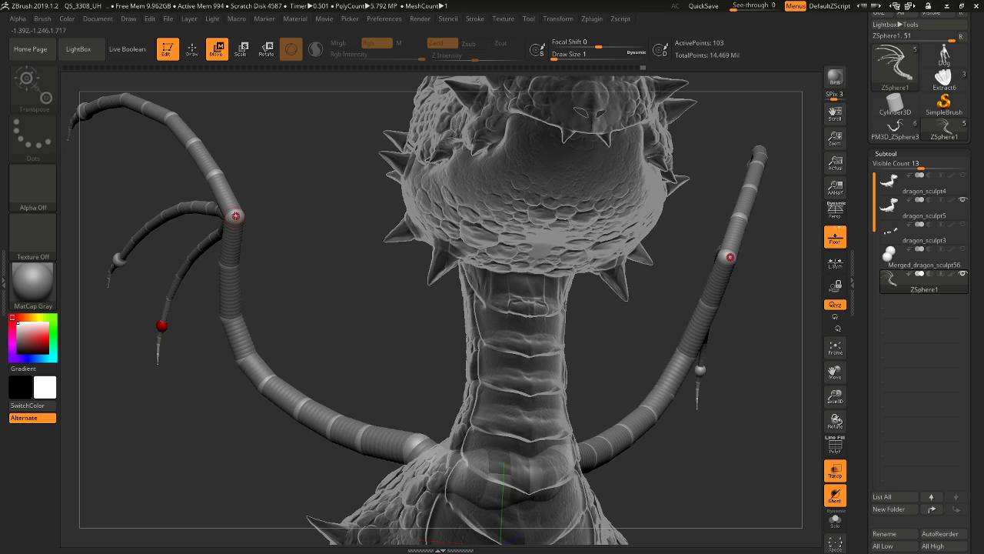
key(q)
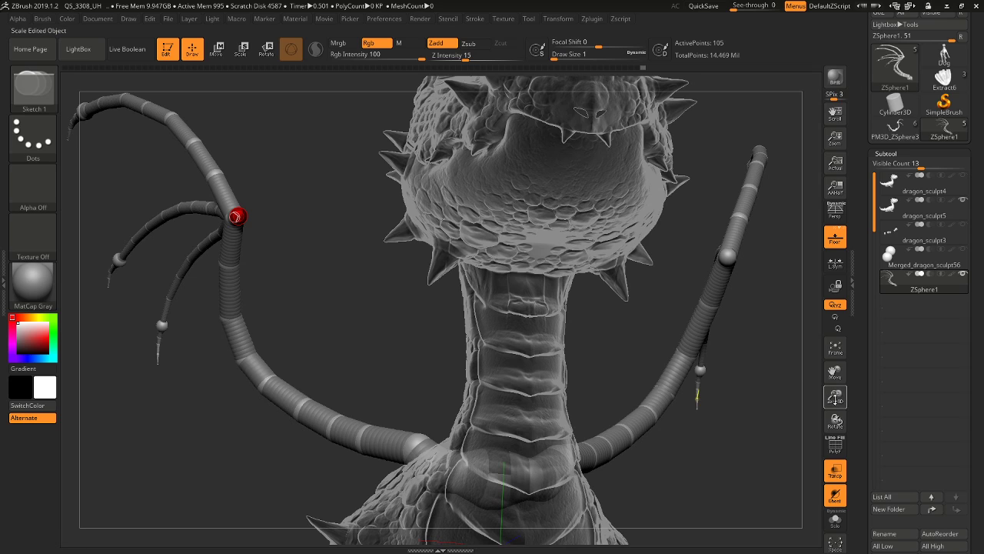
drag(836, 396, 868, 443)
mouse_move(412, 243)
mouse_down()
mouse_move(468, 259)
mouse_move(420, 246)
mouse_up()
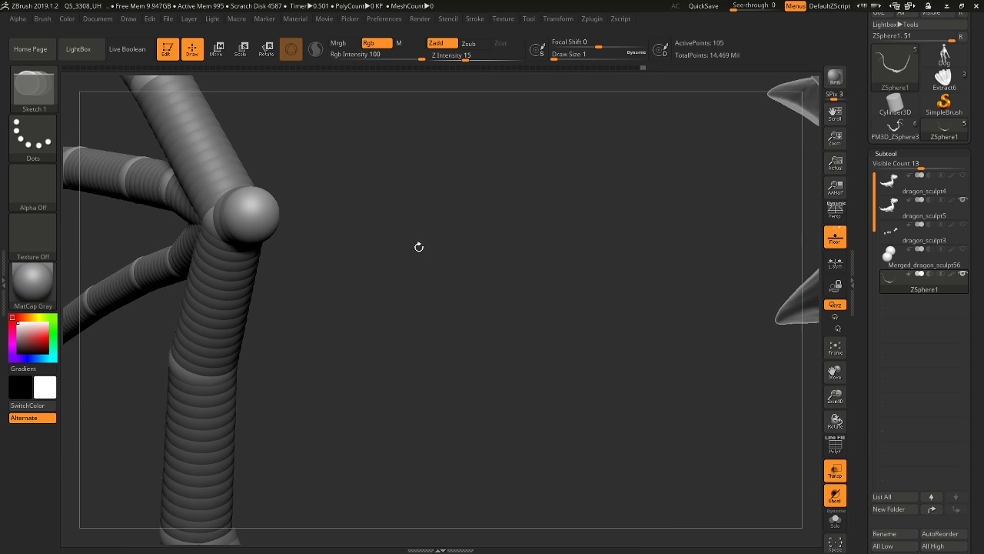
Add a small child ZSphere on the wrist ball and move it outward and down to form a tapered thumb claw
click(268, 219)
mouse_move(374, 268)
mouse_down()
mouse_move(395, 270)
mouse_move(385, 259)
mouse_up()
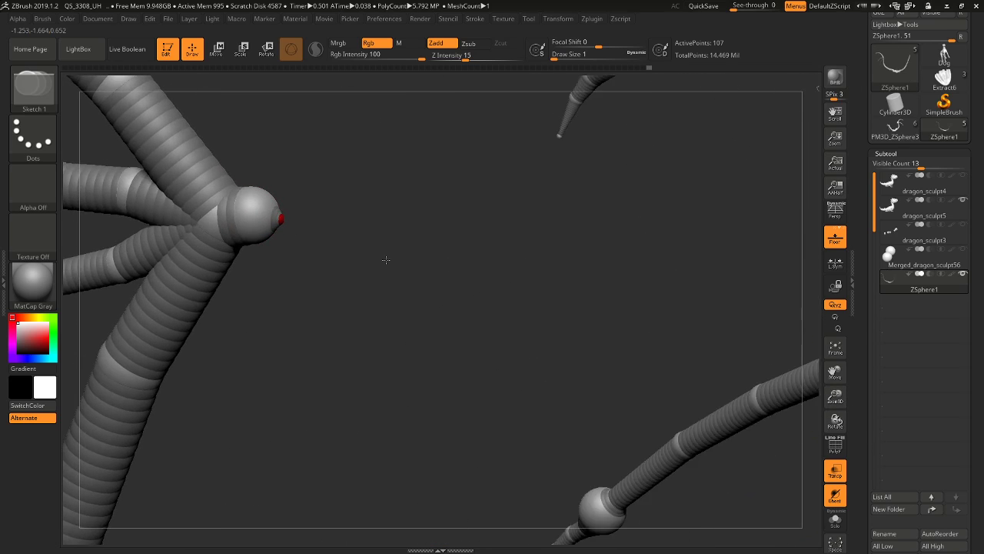
click(218, 48)
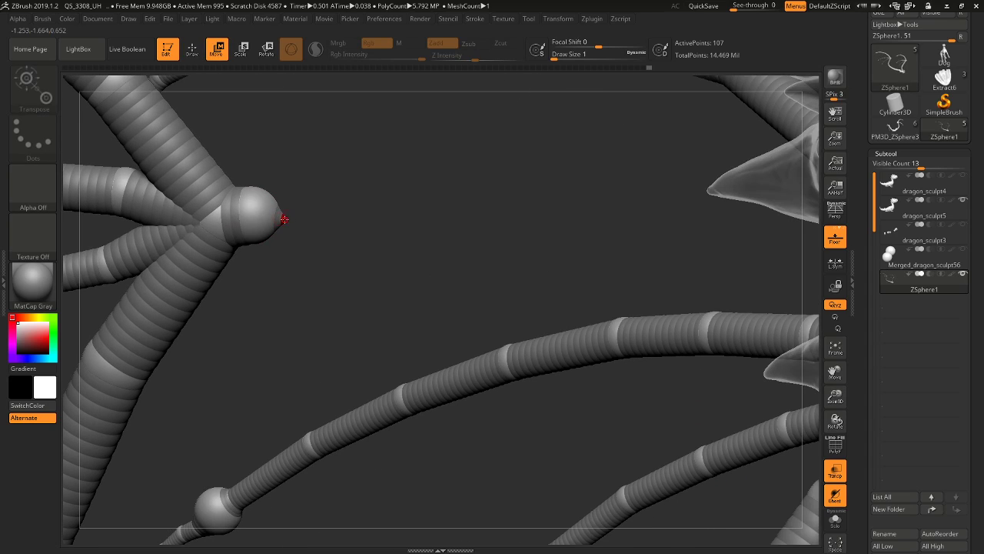
drag(284, 219, 383, 273)
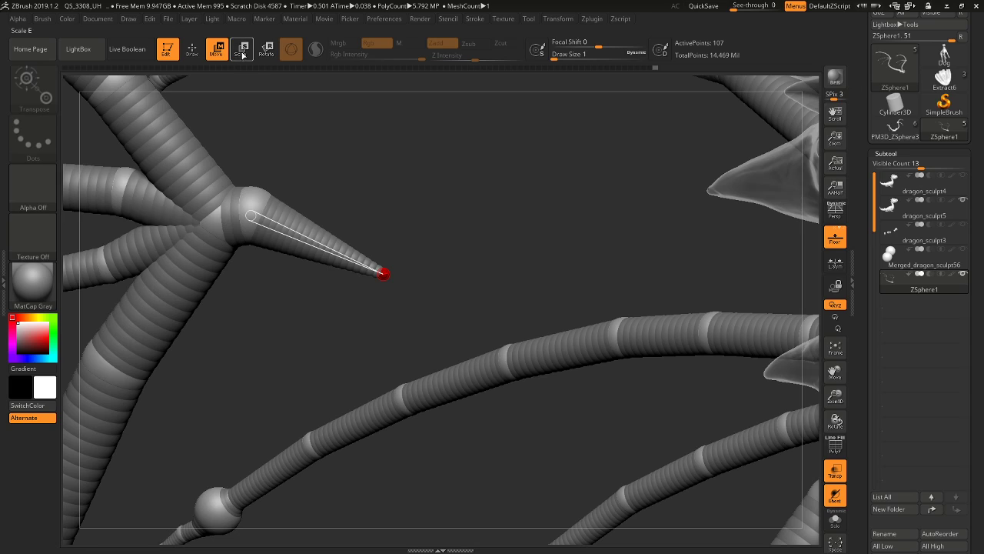
Insert three ZSpheres along the thumb claw between the wrist ball and the tip
click(193, 49)
click(311, 235)
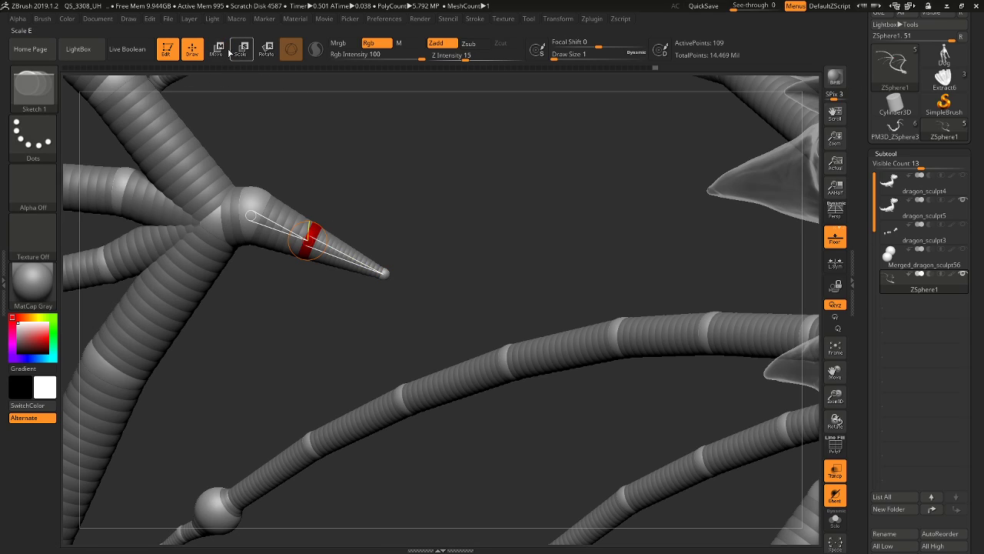
click(288, 228)
click(326, 246)
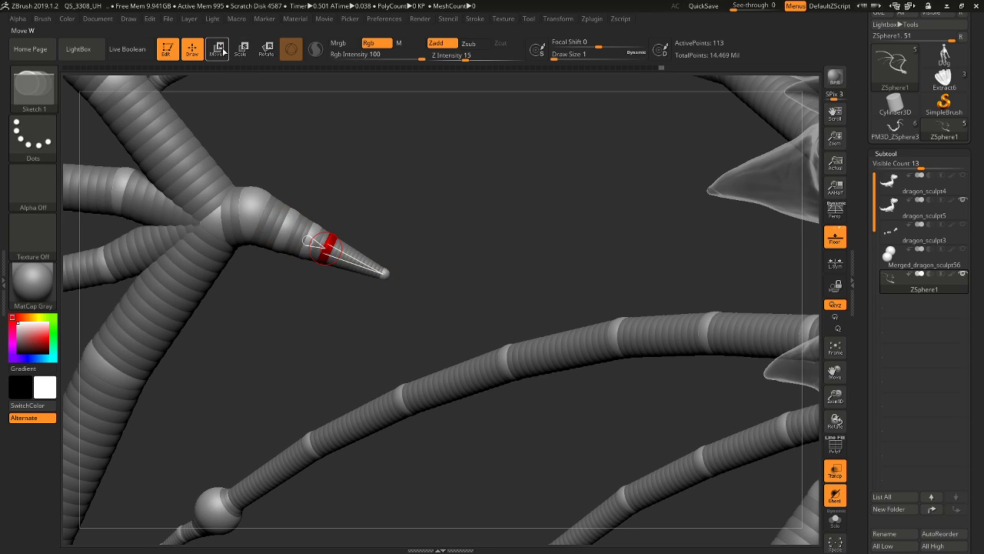
Move a middle ZSphere of the thumb claw outward and rotate the claw's segments so it bends into a hook
click(218, 48)
drag(352, 176, 286, 213)
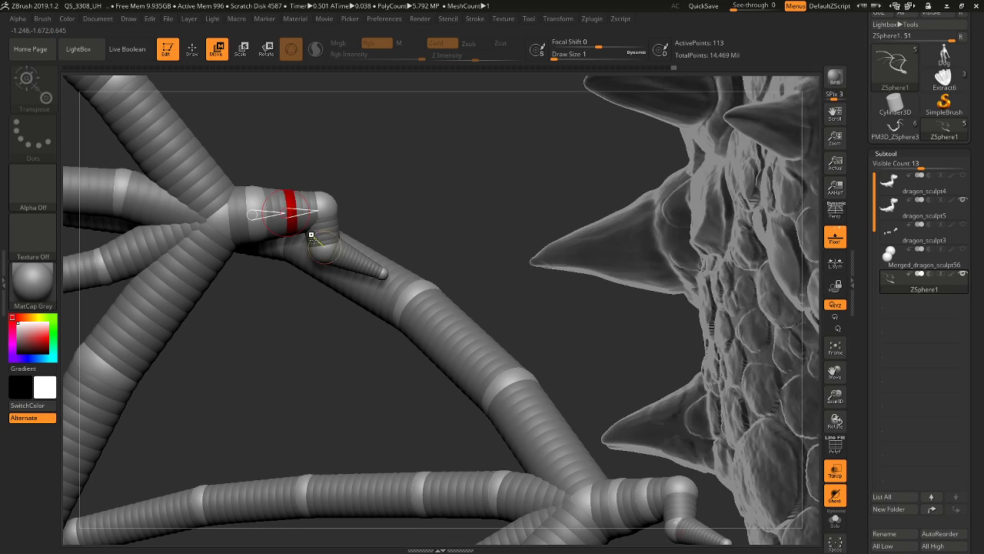
drag(325, 247, 355, 239)
click(266, 50)
drag(254, 216, 259, 220)
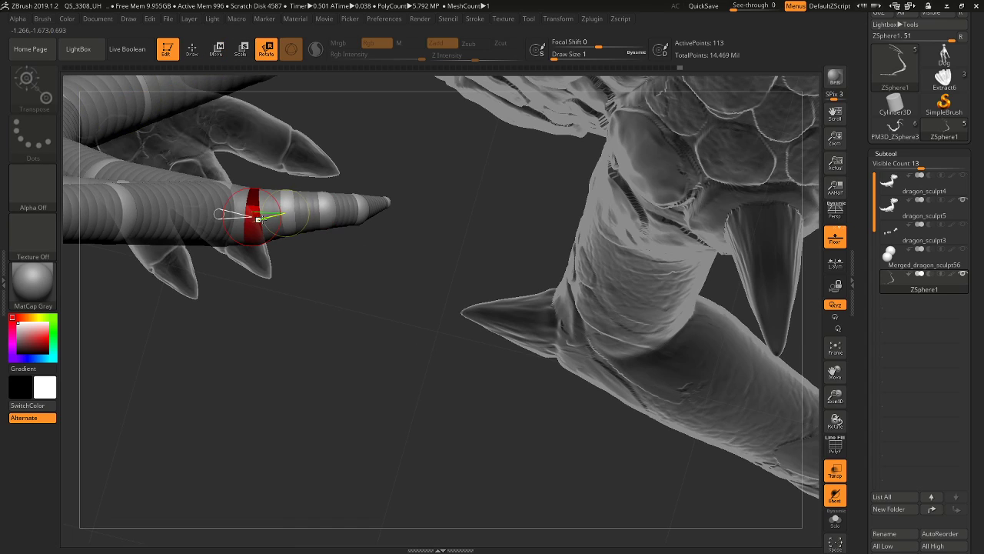
click(287, 223)
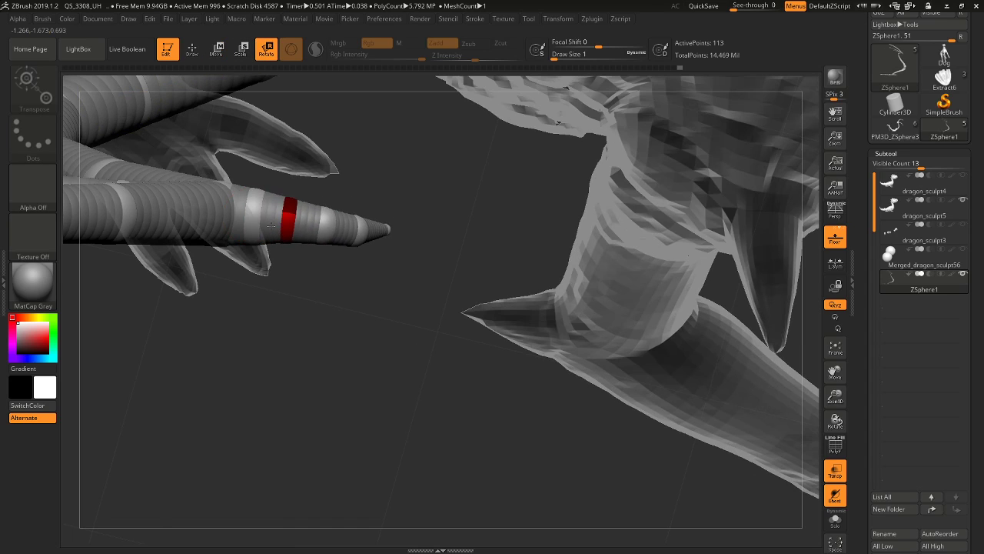
click(327, 233)
click(359, 233)
Preview the wings' ZSphere chains as adaptive skin and check the shape against the whole dragon
drag(375, 283, 680, 302)
drag(841, 399, 666, 225)
drag(626, 286, 650, 243)
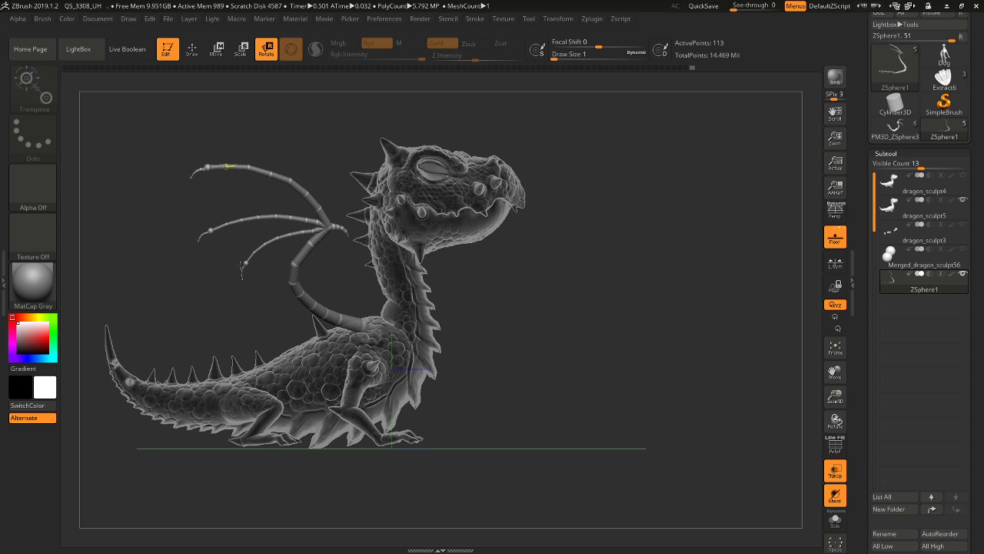
drag(597, 333, 581, 330)
drag(835, 398, 735, 369)
alt+drag(602, 339, 731, 326)
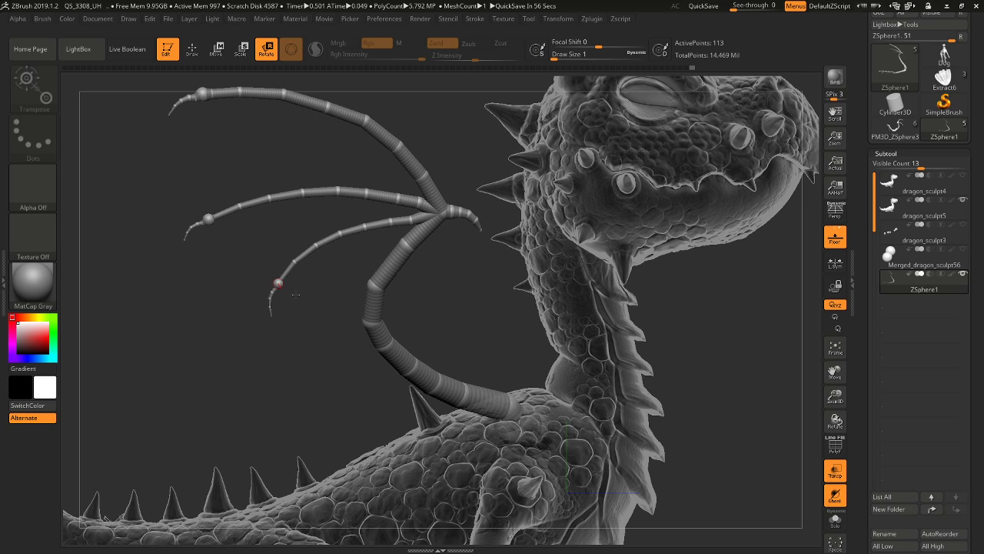
key(a)
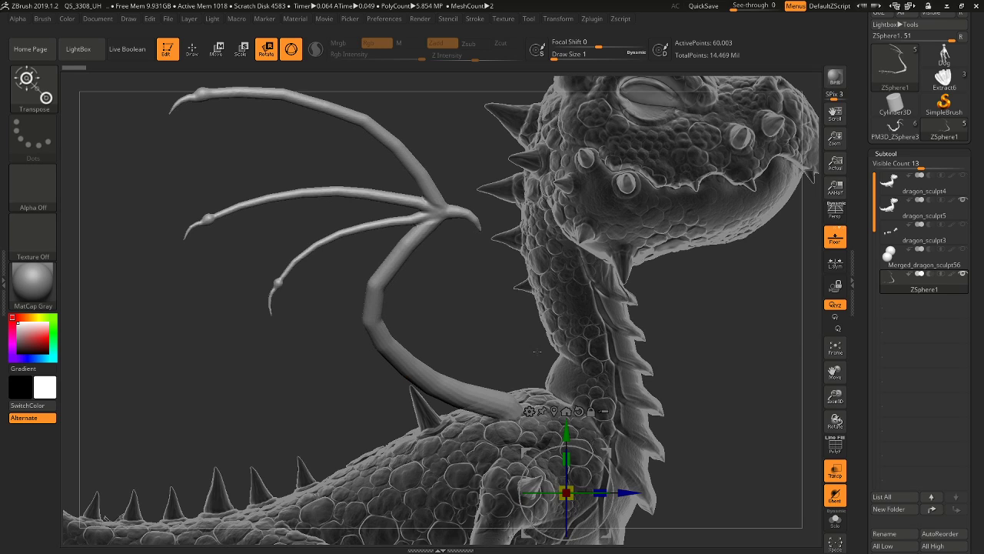
drag(537, 352, 321, 243)
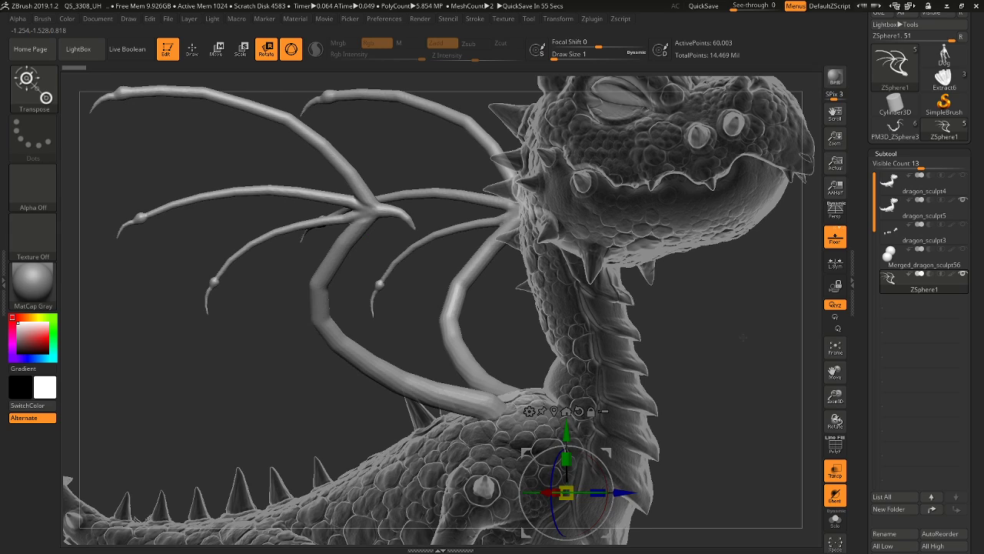
mouse_move(743, 336)
mouse_down()
mouse_move(733, 342)
mouse_move(746, 345)
mouse_up()
drag(836, 398, 822, 378)
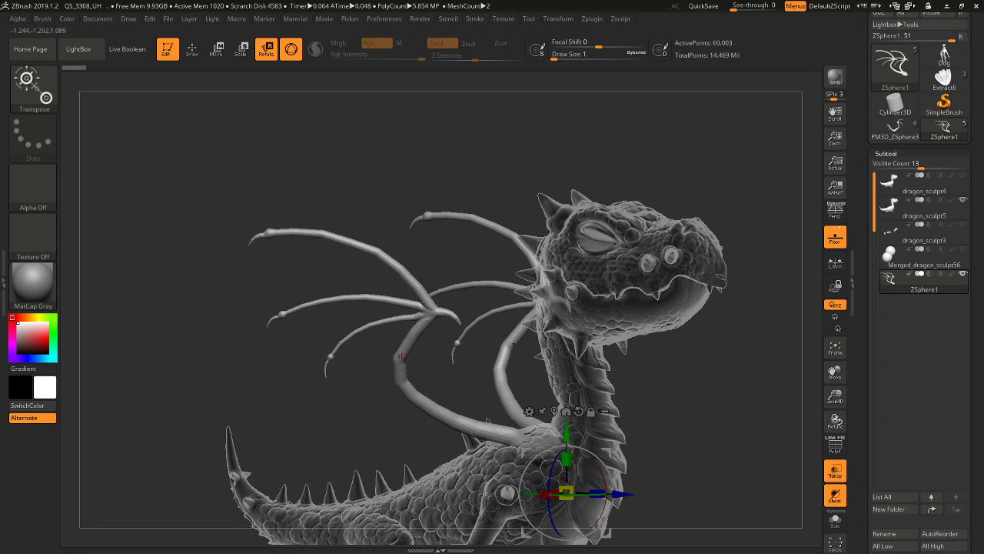
Toggle the adaptive skin preview to compare it with the ZSpheres, leaving the skin shown
key(a)
key(a)
key(a)
key(a)
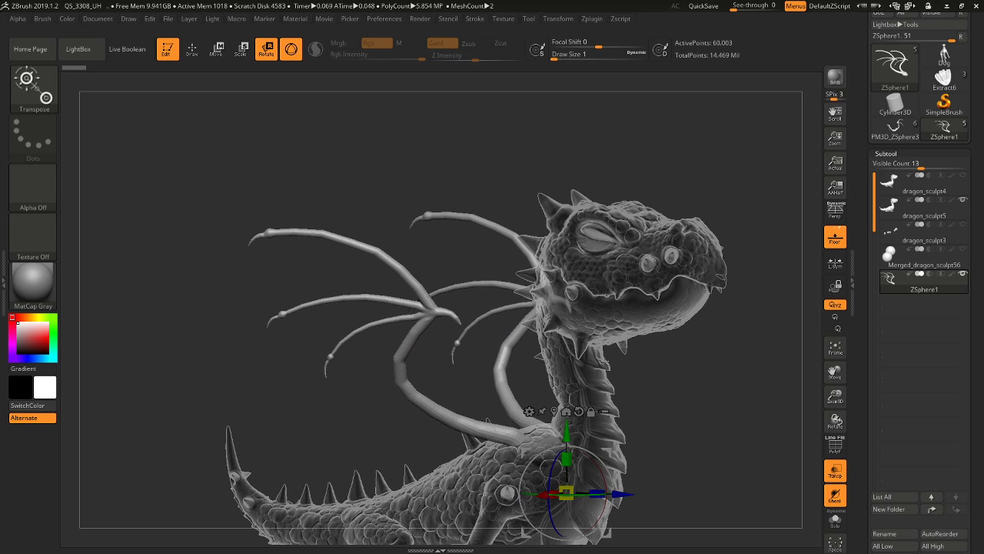
Convert the skinned ZSphere wings into a separate polymesh tool
click(192, 49)
mouse_move(266, 115)
mouse_down()
mouse_move(352, 164)
mouse_move(433, 321)
mouse_up()
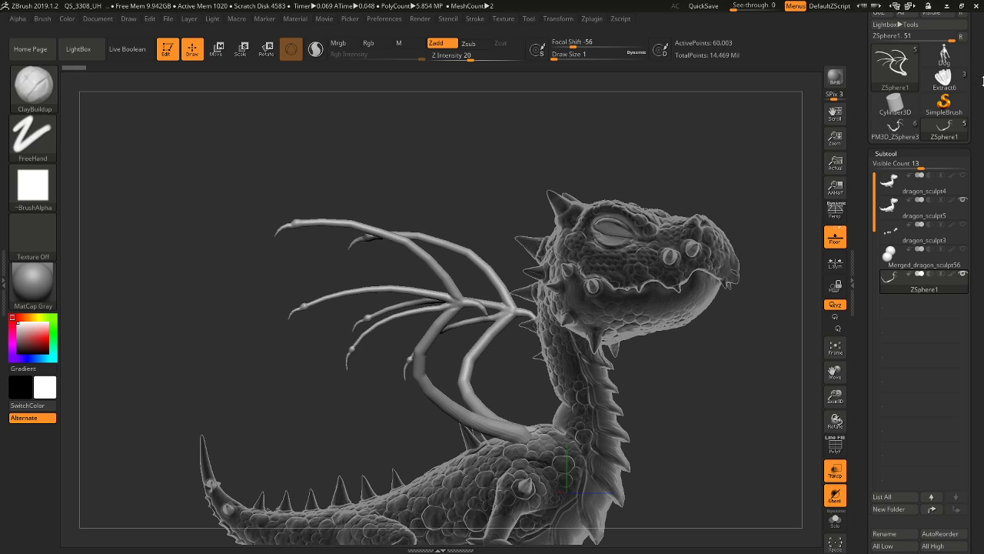
drag(978, 80, 981, 148)
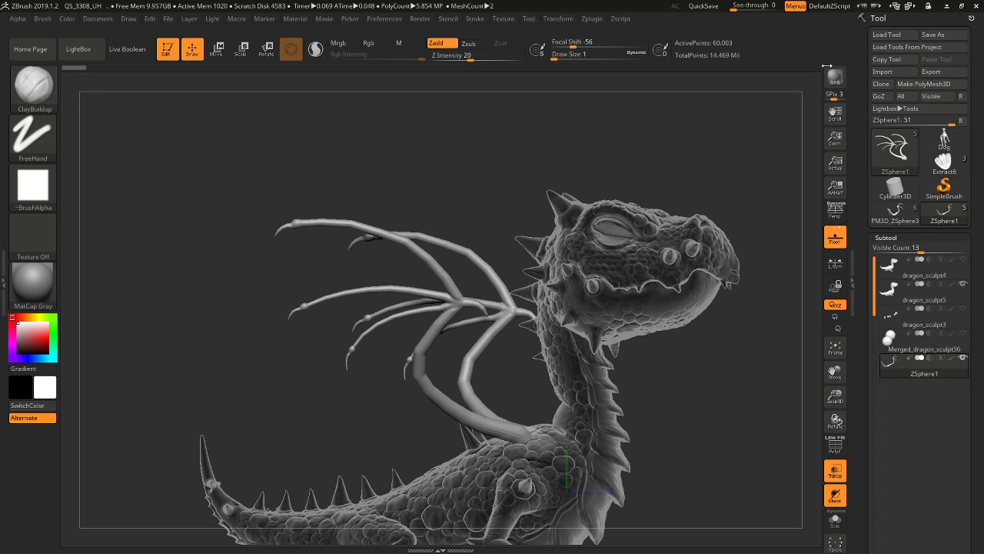
click(916, 89)
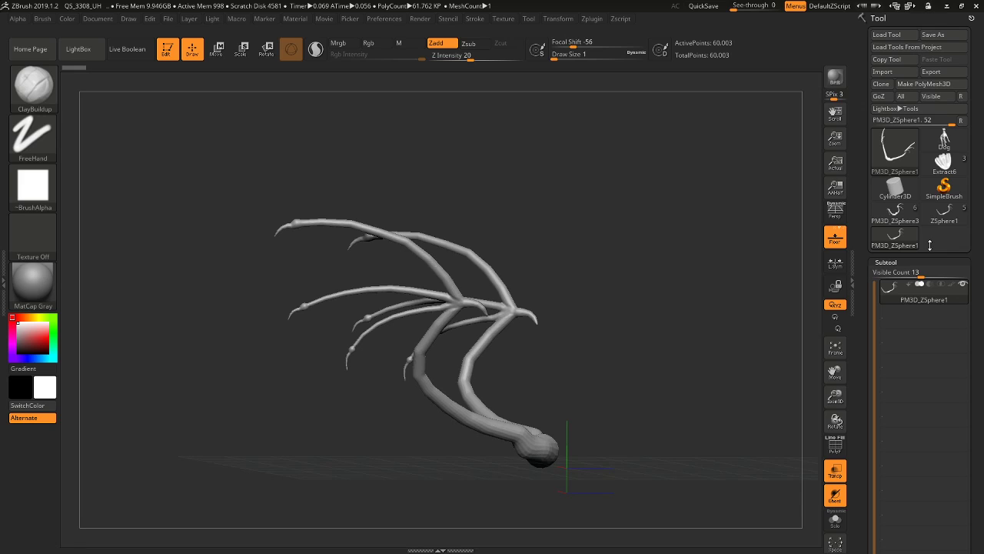
Switch back to the ZSphere1 dragon tool and append the wing polymesh as a subtool
mouse_move(942, 216)
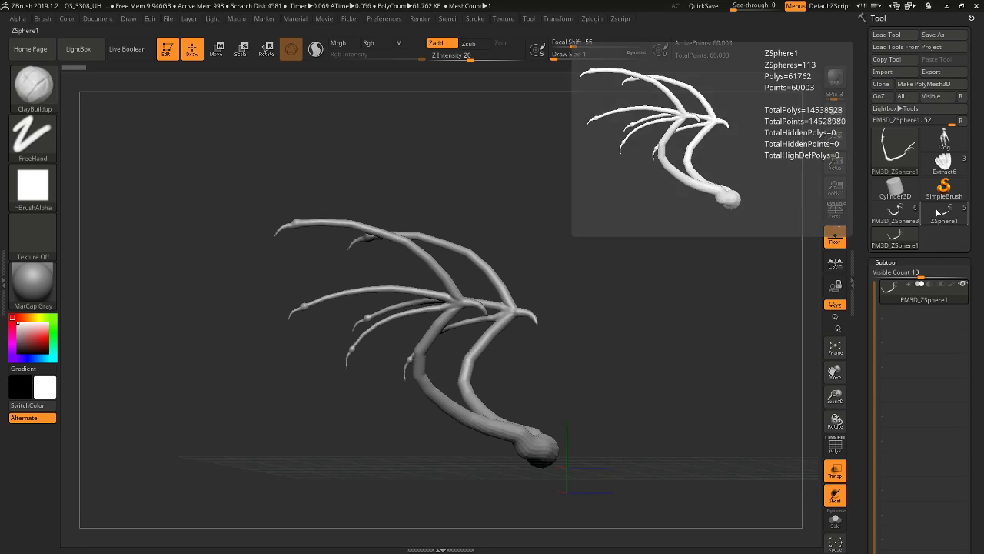
mouse_move(890, 244)
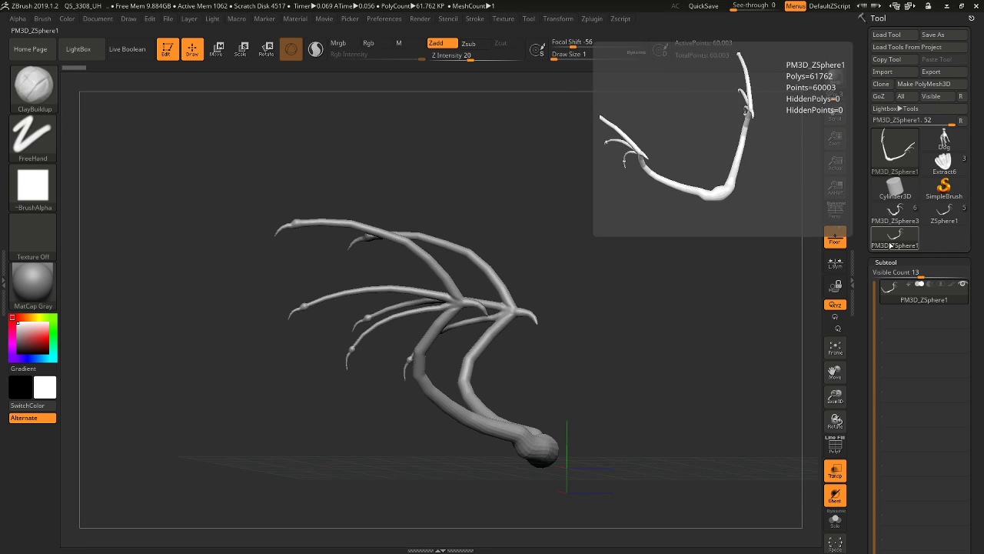
click(939, 220)
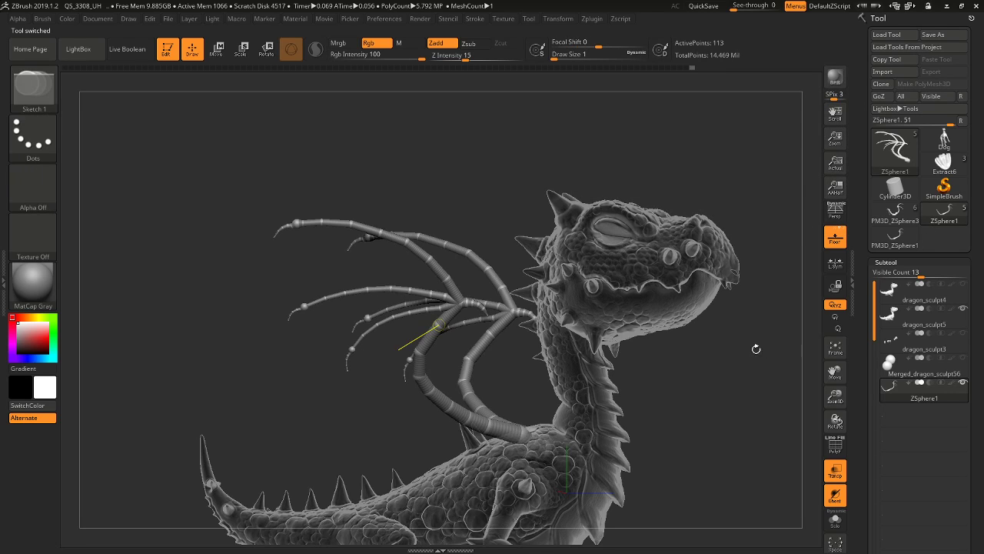
drag(978, 378, 982, 288)
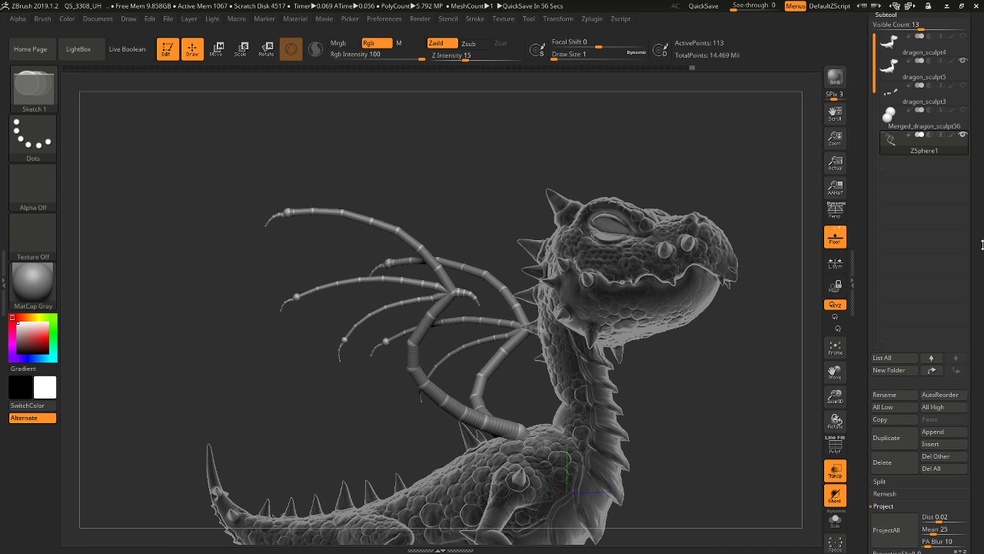
click(933, 431)
click(783, 315)
drag(778, 153, 818, 151)
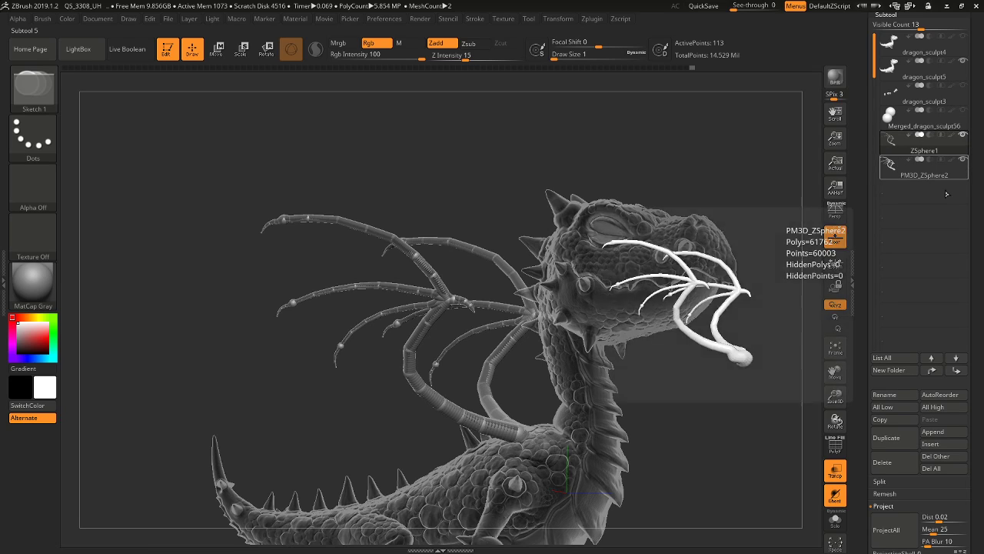
Delete the original ZSphere1 wing subtool and confirm the deletion
drag(982, 266, 982, 175)
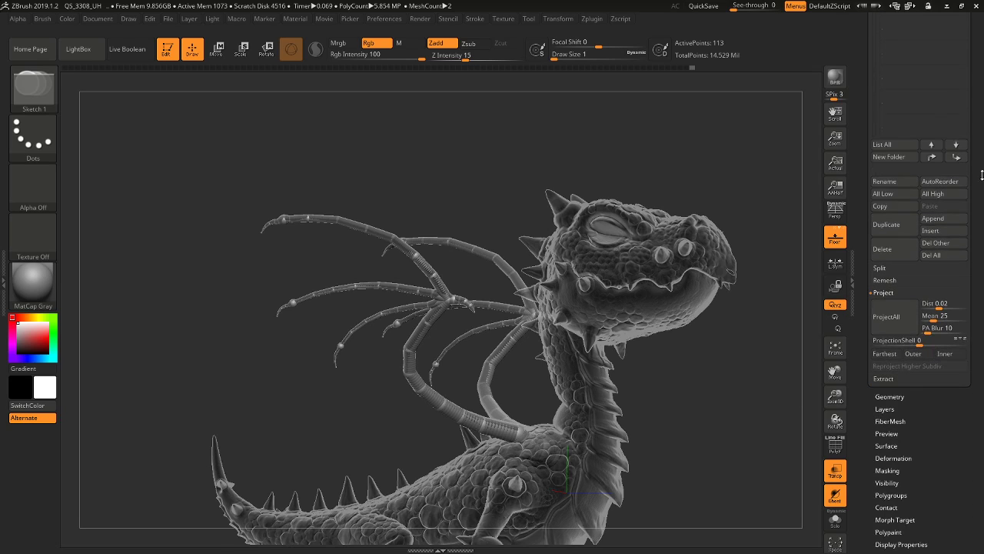
click(888, 249)
click(800, 272)
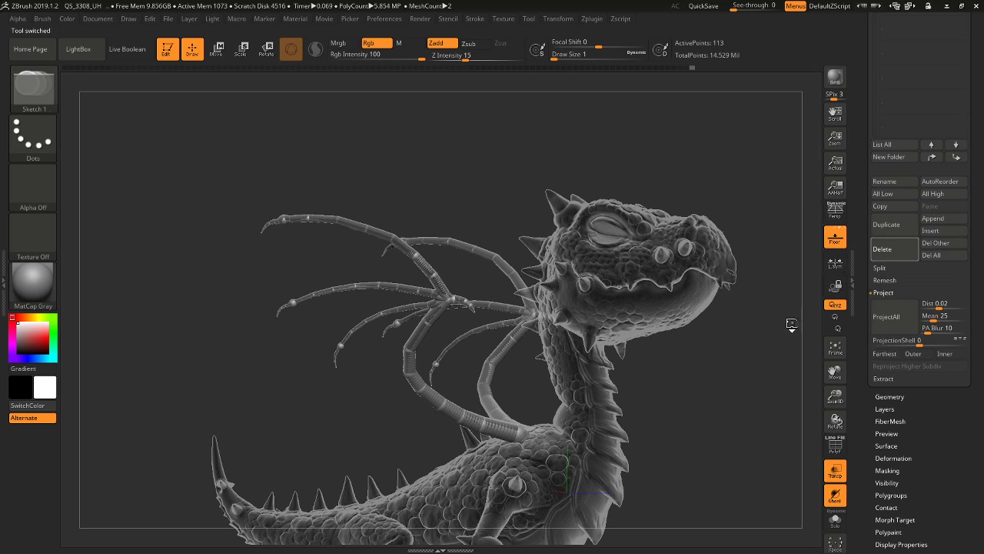
Turn off transparency and inspect the polymesh wings attached to the dragon's back
drag(768, 214, 771, 226)
click(836, 470)
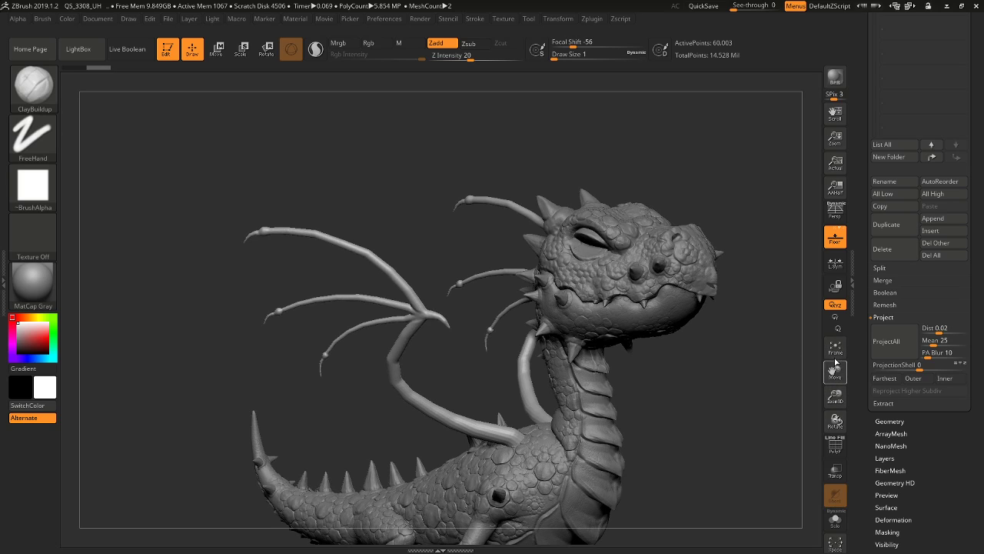
drag(831, 370, 714, 315)
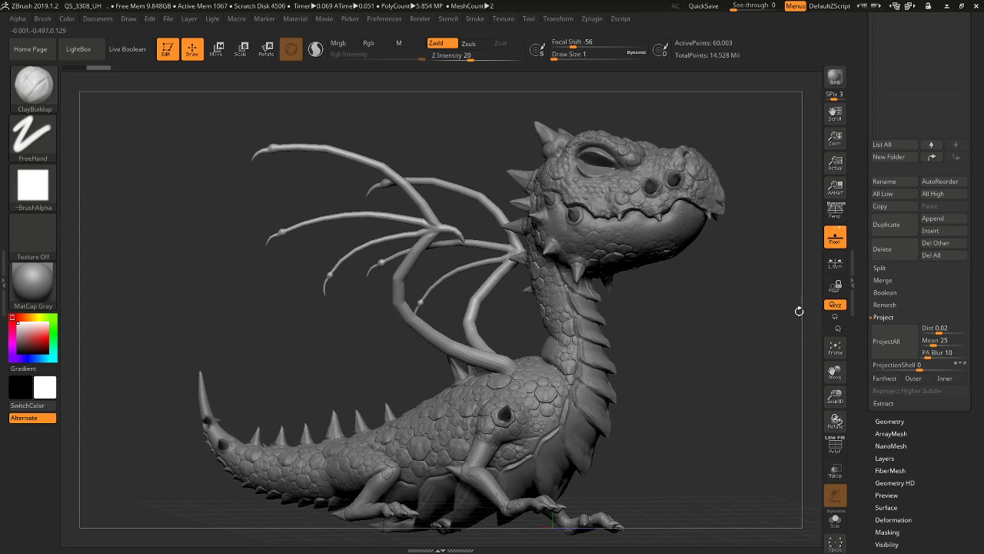
drag(838, 394, 854, 410)
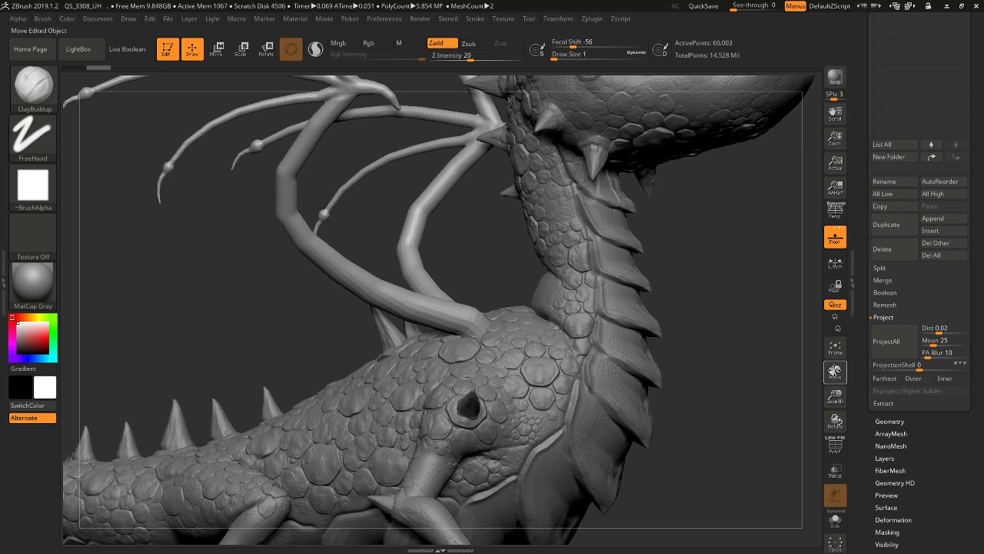
drag(834, 370, 887, 480)
drag(780, 354, 775, 356)
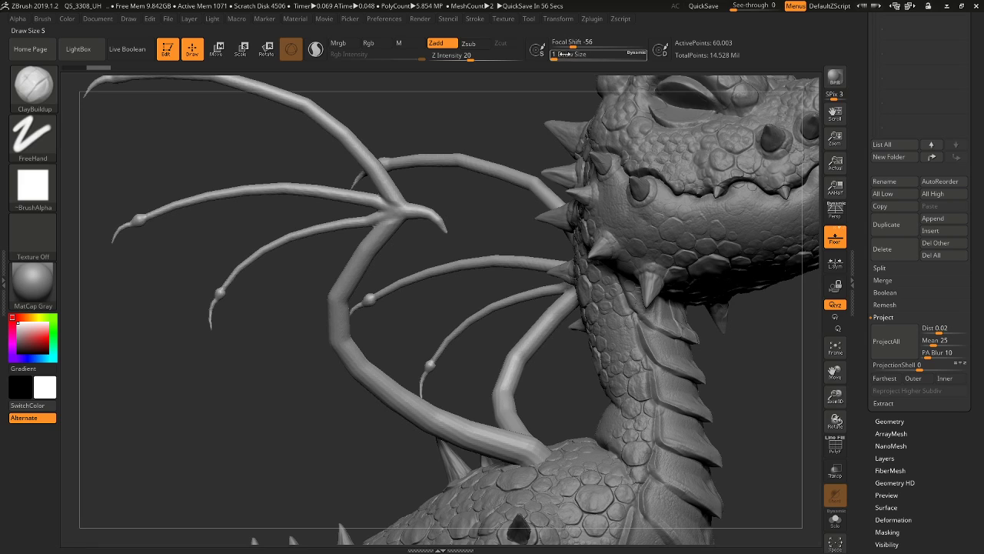
Set the draw size to 65 and try ClayBuildup strokes on the upper finger bone near the wrist
drag(555, 56, 574, 57)
drag(479, 132, 492, 110)
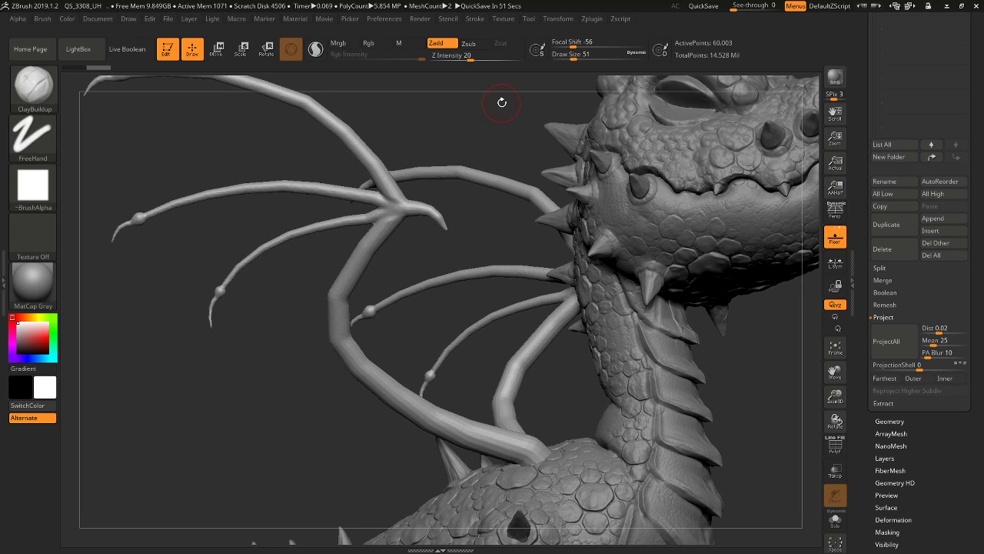
drag(489, 120, 437, 69)
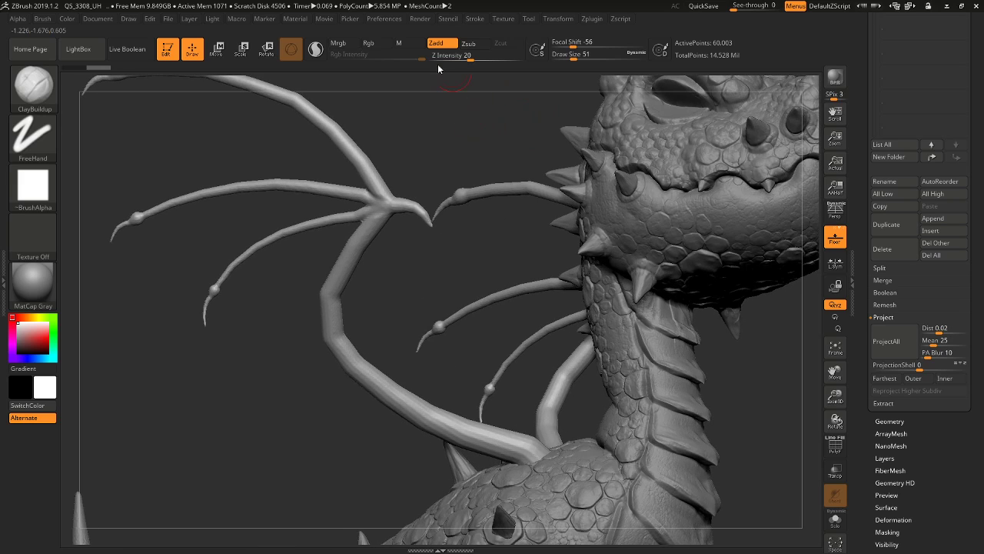
drag(572, 55, 576, 55)
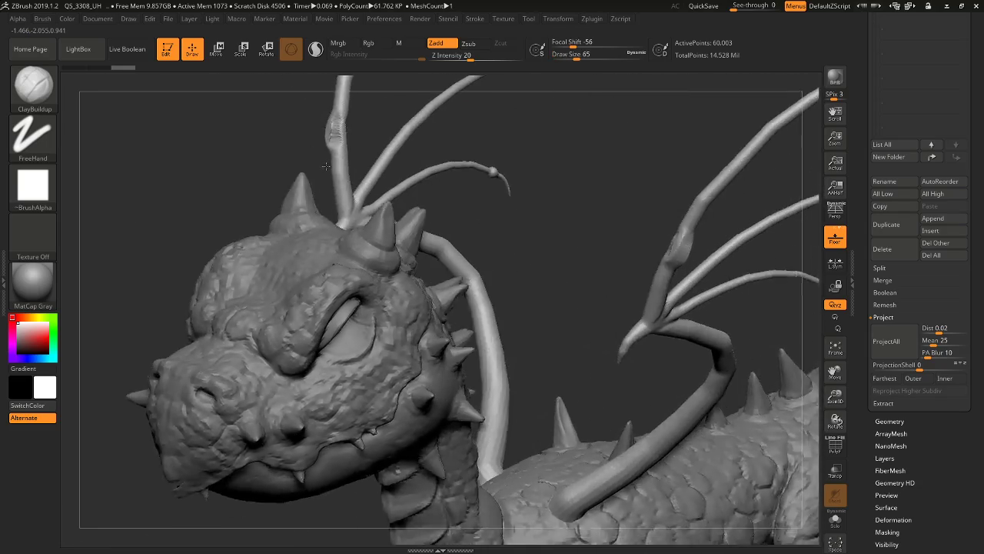
mouse_move(384, 116)
mouse_down()
mouse_move(353, 108)
mouse_move(319, 120)
mouse_move(350, 149)
mouse_up()
mouse_move(396, 129)
mouse_down()
mouse_move(319, 135)
mouse_move(401, 137)
mouse_move(367, 173)
mouse_move(368, 160)
mouse_up()
mouse_move(396, 167)
mouse_down()
mouse_move(347, 174)
mouse_move(323, 131)
mouse_move(269, 86)
mouse_up()
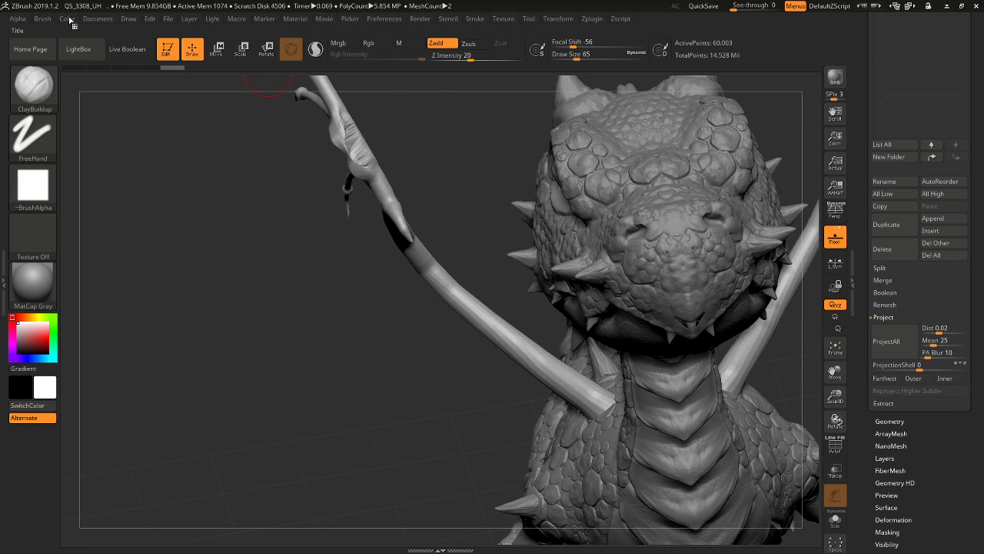
Look through the ClayBuildup brush's Auto Masking settings, including the backface mask
click(42, 19)
scroll(113, 295, down, 1)
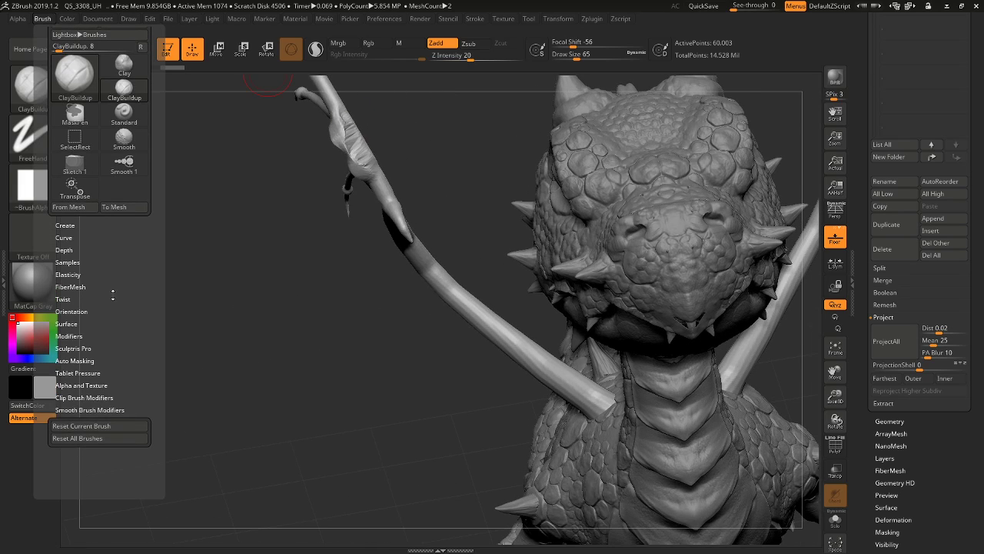
click(84, 358)
scroll(129, 334, down, 3)
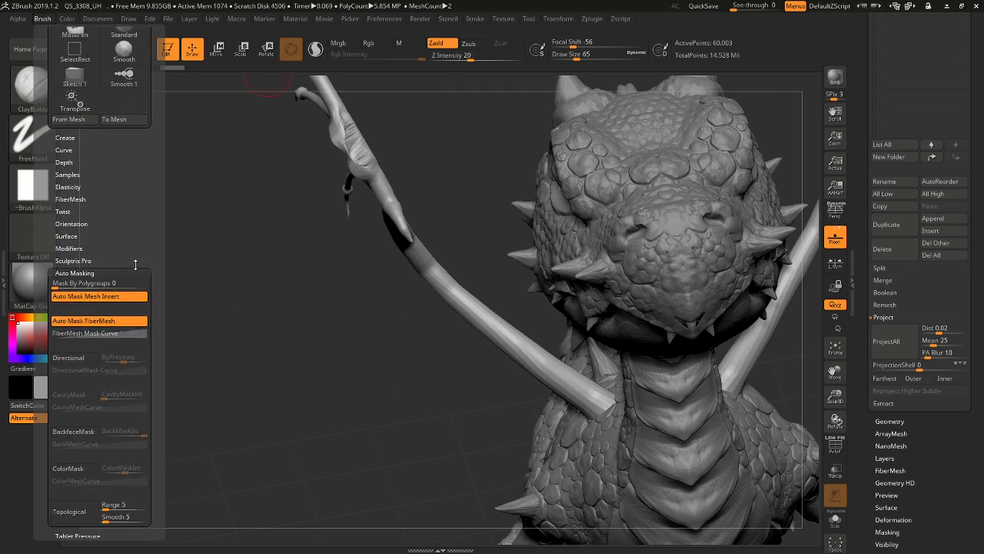
drag(136, 252, 141, 339)
drag(216, 171, 392, 83)
Set the draw size to 177 and try ClayBuildup strokes along the wing's arm bone
drag(579, 59, 591, 59)
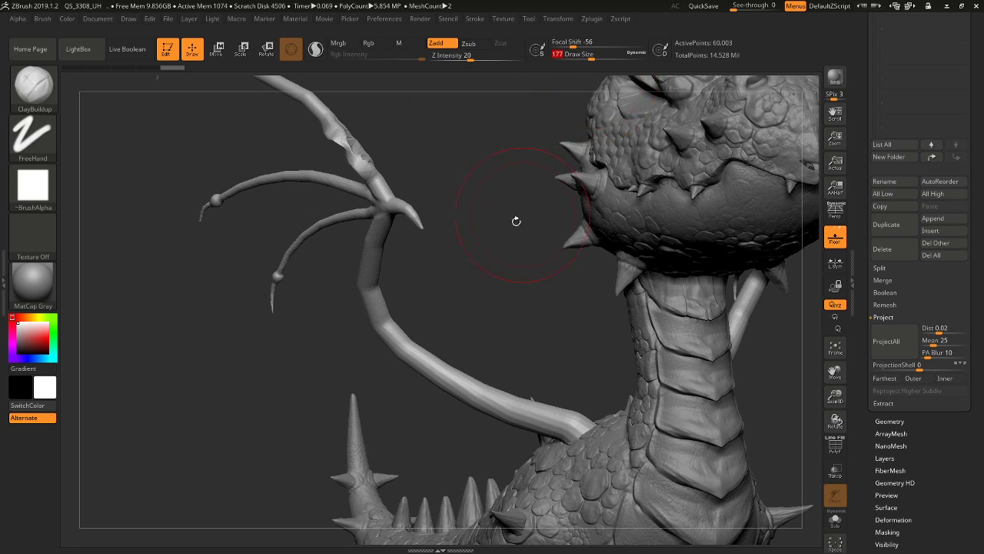
drag(516, 220, 463, 260)
alt+drag(428, 334, 442, 340)
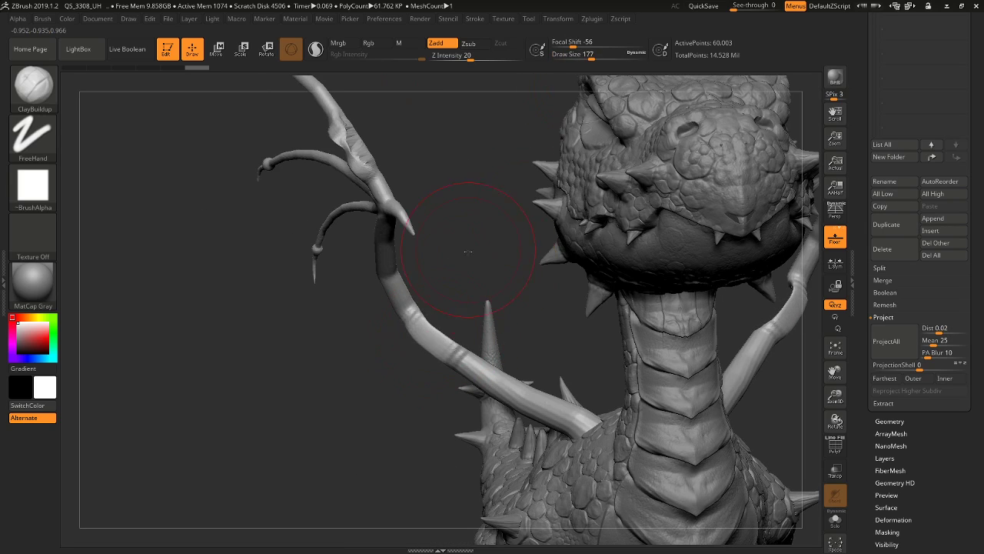
drag(468, 250, 447, 361)
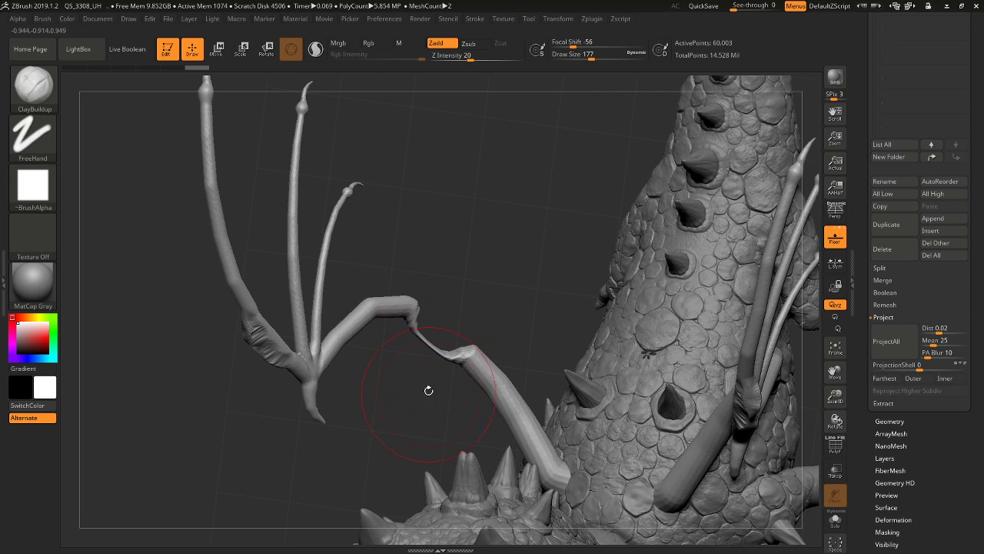
drag(479, 281, 428, 325)
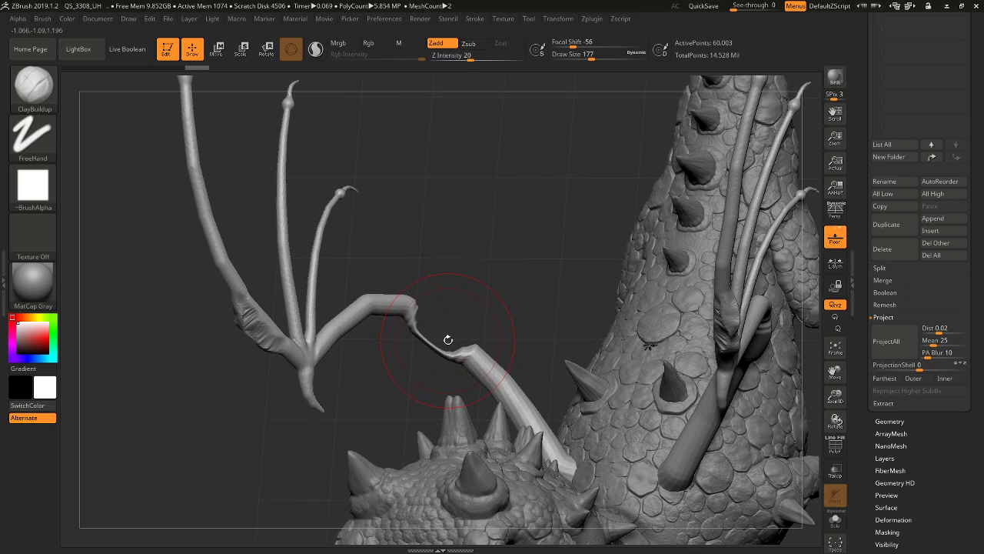
Undo the test strokes on the wing's arm and finger bones
mouse_move(515, 264)
mouse_down()
mouse_move(531, 246)
mouse_move(518, 224)
mouse_up()
key(ctrl)
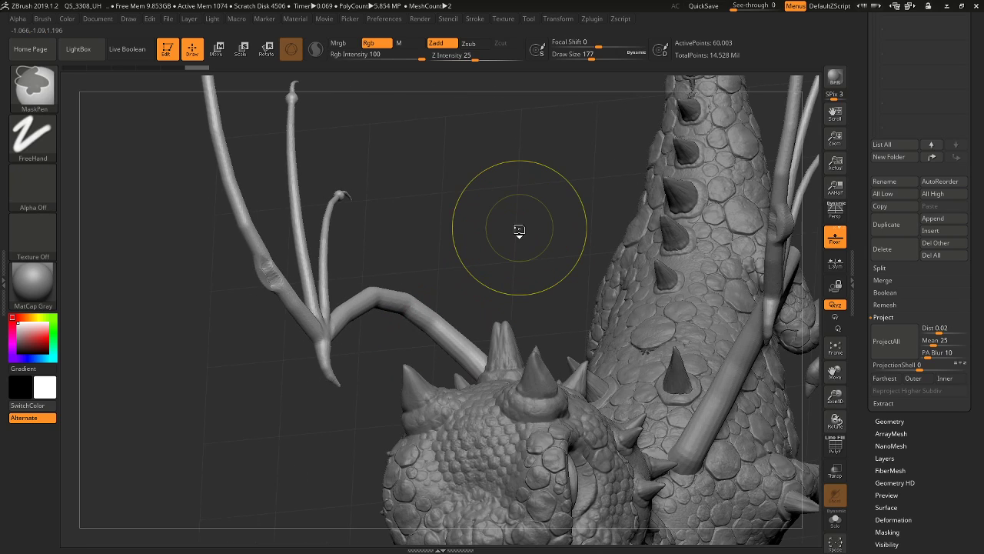
drag(486, 195, 408, 79)
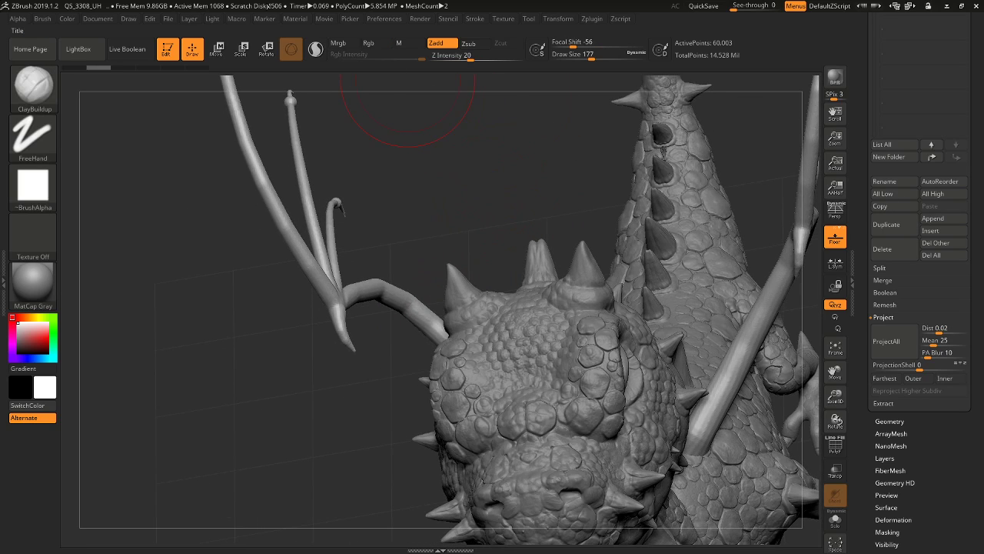
Turn on BackfaceMask in the ClayBuildup brush's Auto Masking settings
click(43, 18)
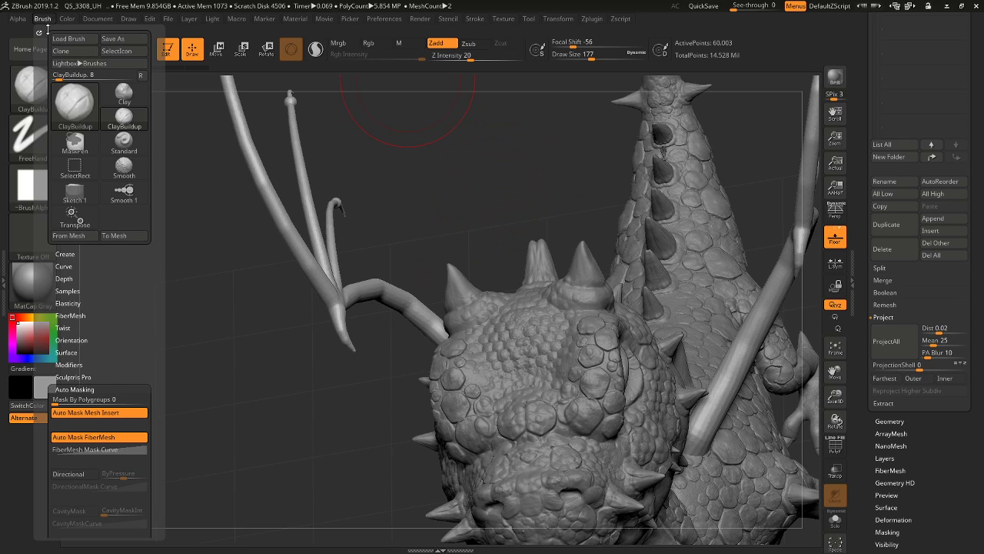
scroll(146, 231, down, 8)
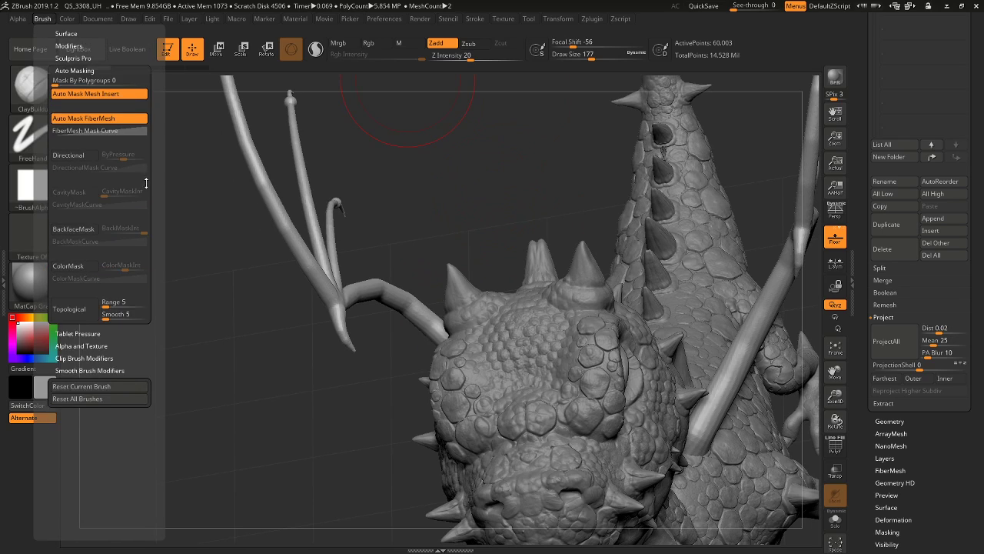
click(68, 71)
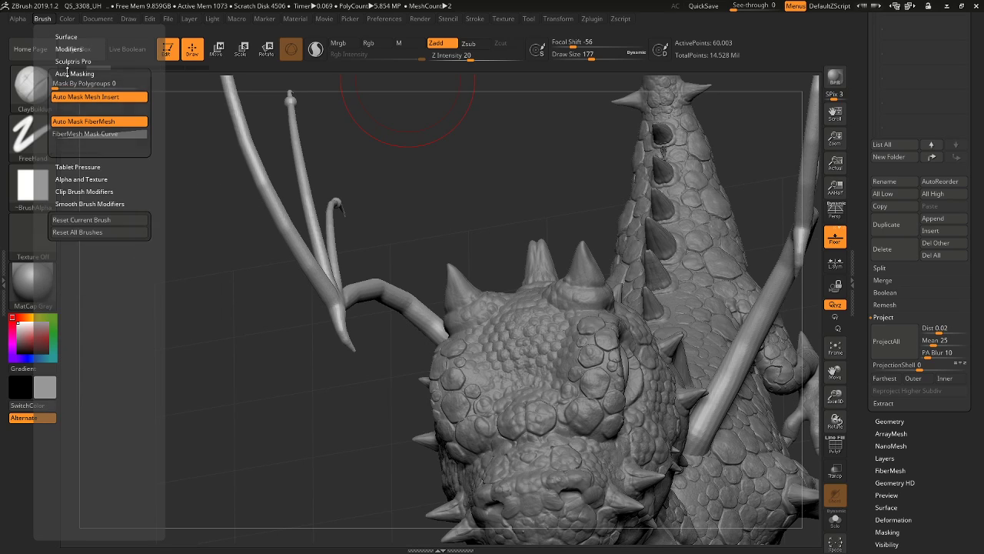
click(67, 73)
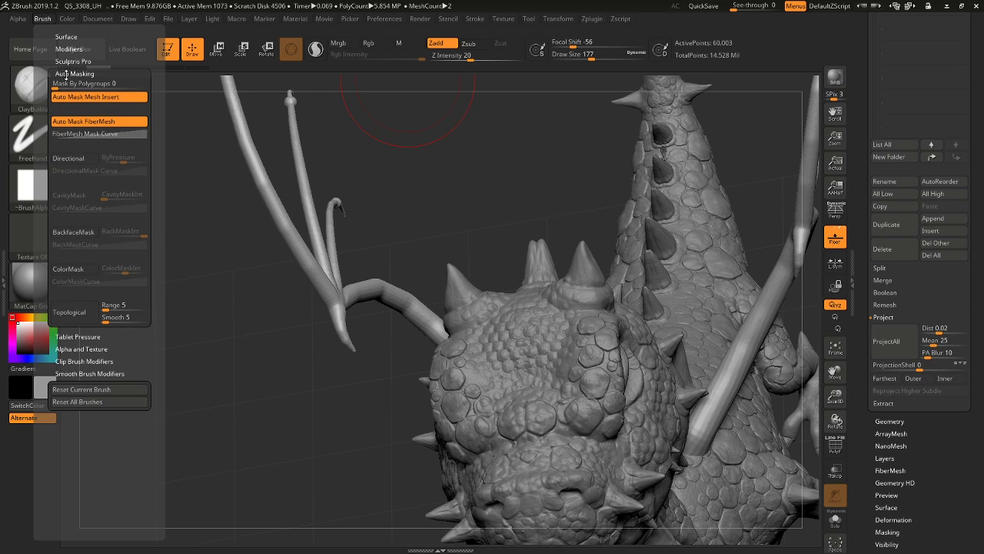
click(71, 232)
Try ClayBuildup strokes around the elbow of the wing's arm bone at draw size 90, and undo them
mouse_move(428, 165)
mouse_down()
mouse_move(550, 129)
mouse_move(530, 111)
mouse_up()
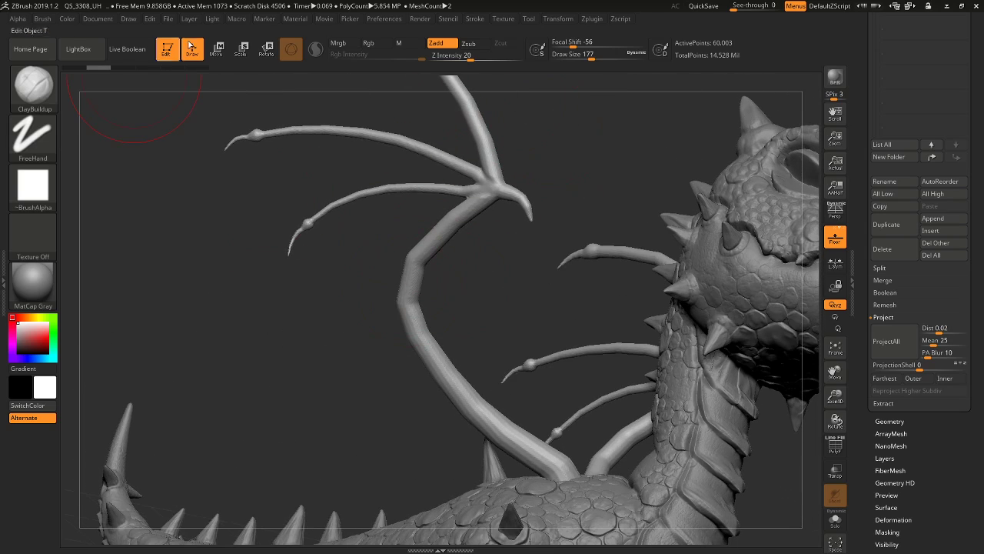
click(580, 57)
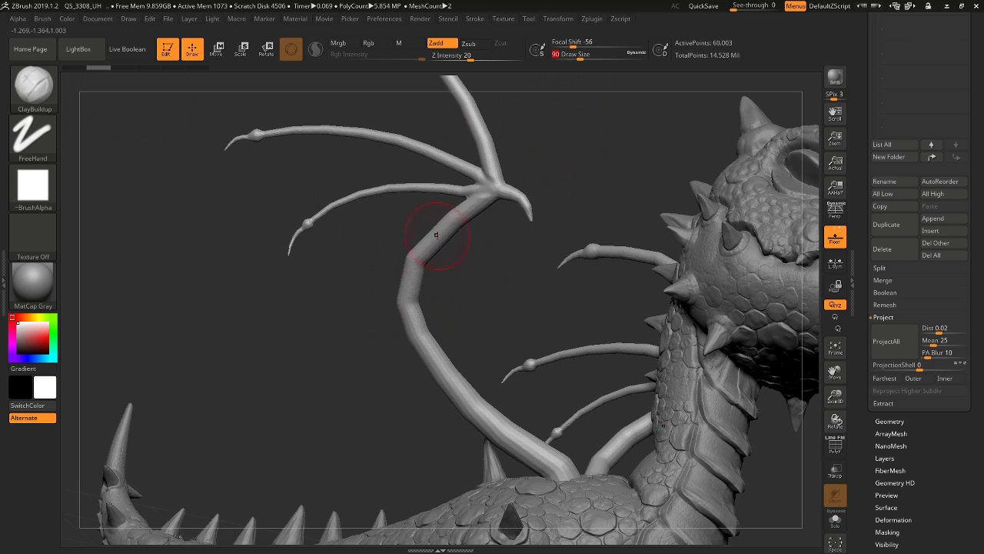
mouse_move(436, 235)
mouse_down()
mouse_move(419, 277)
mouse_move(454, 250)
mouse_move(419, 296)
mouse_up()
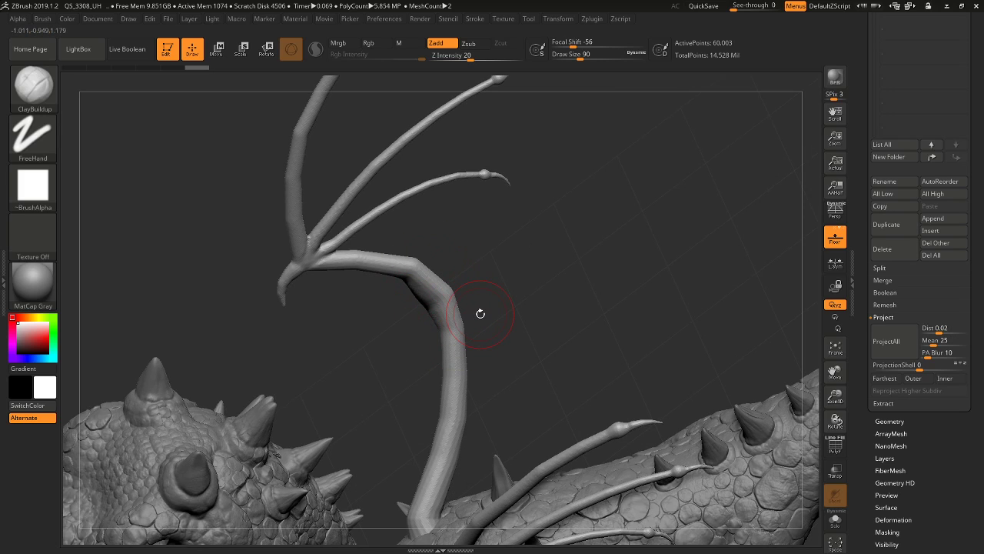
key(ctrl)
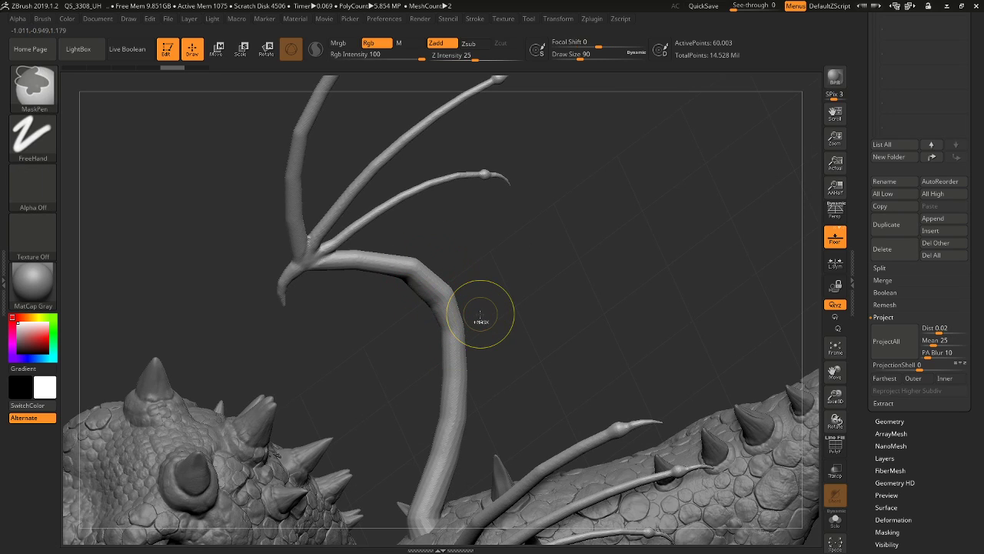
mouse_move(479, 312)
mouse_down()
mouse_move(619, 205)
mouse_move(754, 323)
mouse_up()
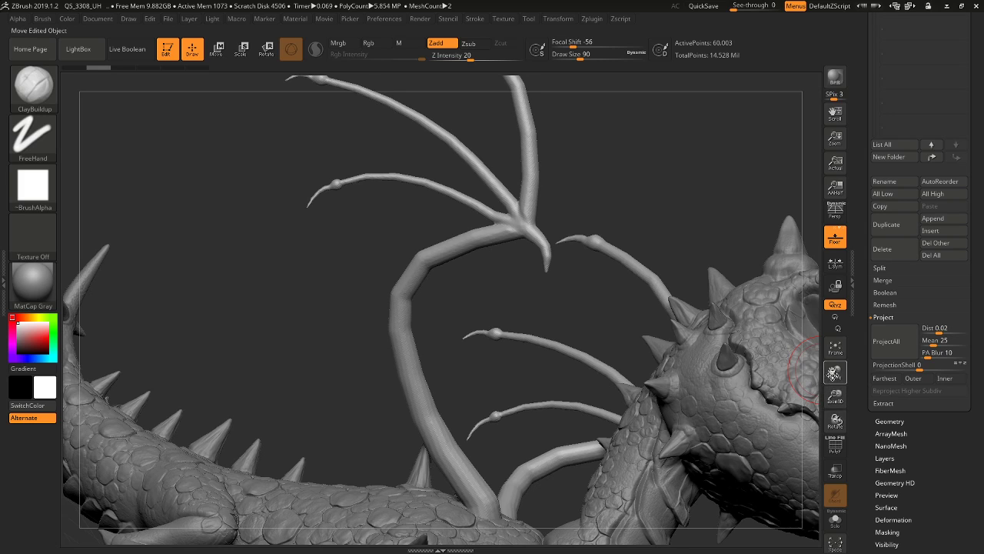
Set the draw size to 51 and sculpt ClayBuildup strokes along the wing's arm bone from the shoulder past the elbow
drag(833, 373, 840, 338)
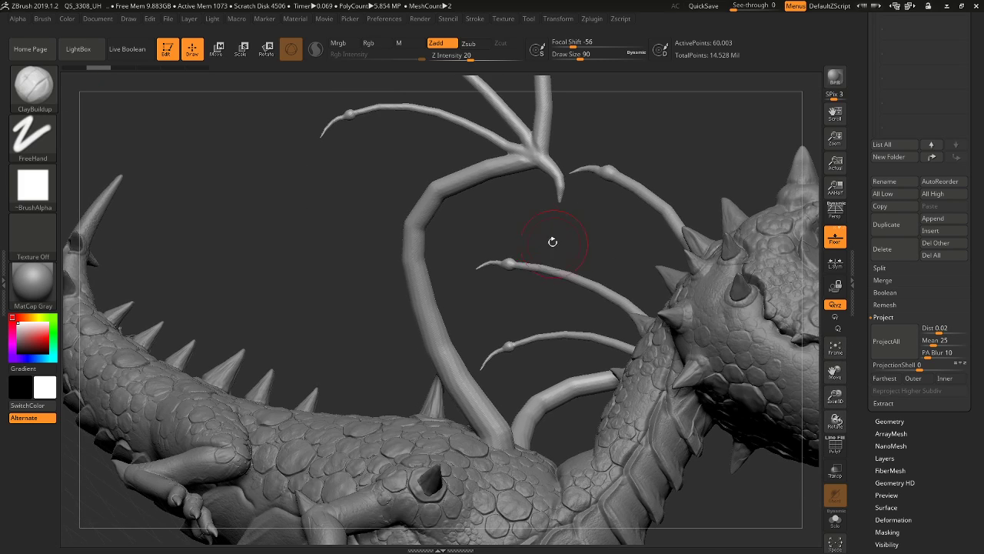
drag(551, 241, 533, 206)
click(573, 56)
drag(577, 100, 619, 100)
mouse_move(504, 155)
mouse_down()
mouse_move(442, 187)
mouse_move(422, 226)
mouse_move(419, 271)
mouse_move(450, 339)
mouse_move(524, 432)
mouse_move(510, 441)
mouse_up()
drag(569, 288, 492, 327)
drag(492, 423, 476, 396)
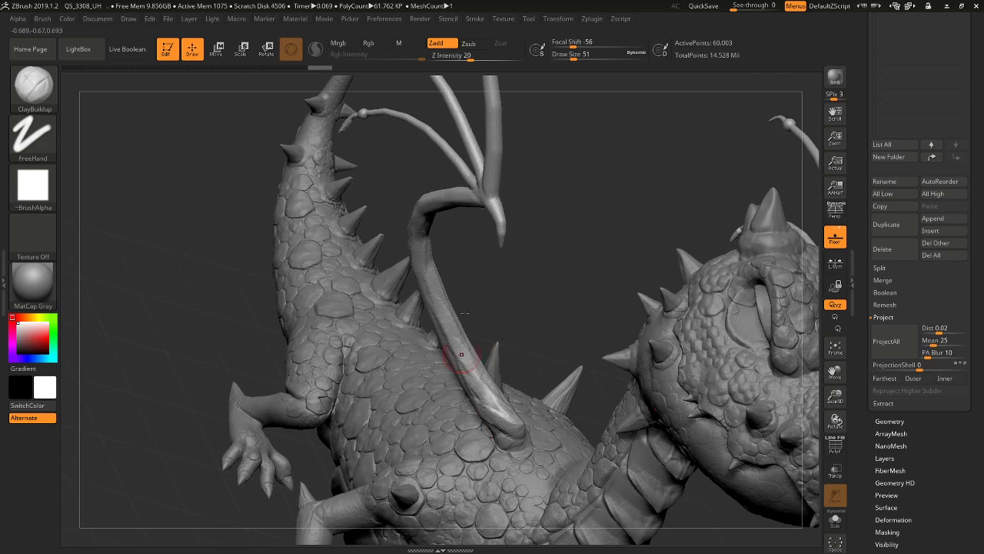
mouse_move(462, 353)
mouse_down()
mouse_move(698, 254)
mouse_move(590, 198)
mouse_move(643, 247)
mouse_move(663, 316)
mouse_up()
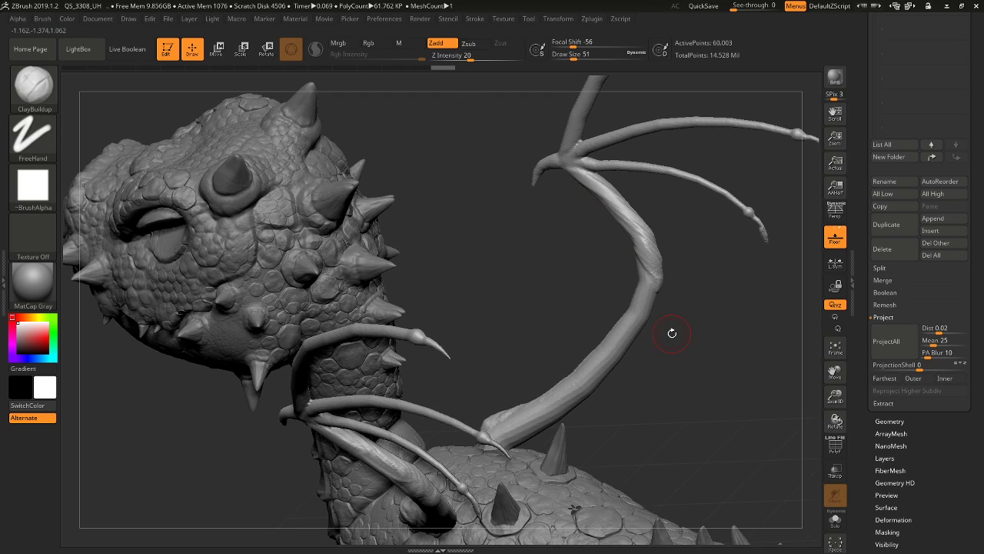
Build up the elbow bend and thicken the shoulder joint where the wing's arm bone meets the dragon's back
mouse_move(708, 346)
mouse_down()
mouse_move(732, 325)
mouse_move(696, 317)
mouse_up()
drag(650, 279, 657, 304)
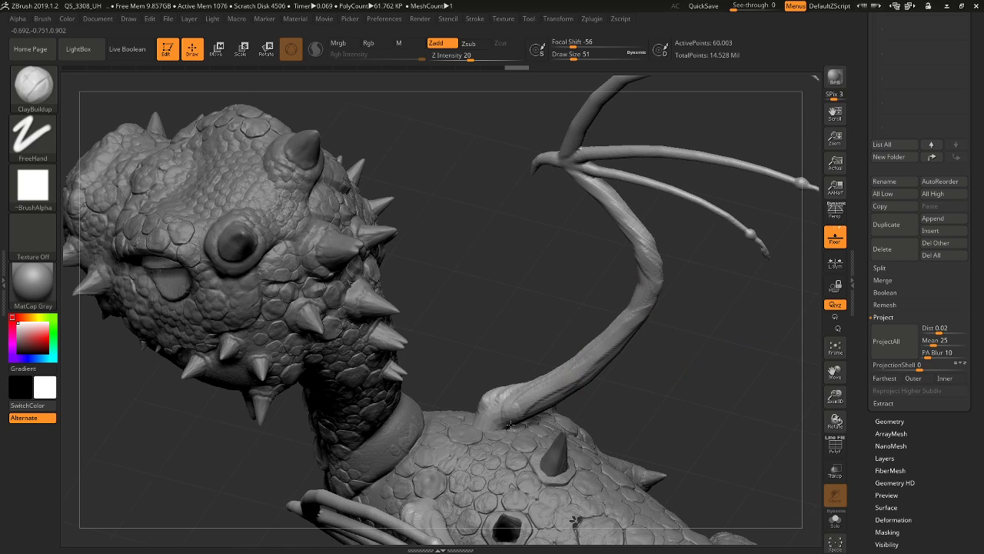
drag(509, 425, 489, 423)
mouse_move(489, 306)
mouse_down()
mouse_move(484, 388)
mouse_move(459, 335)
mouse_up()
mouse_move(427, 222)
mouse_down()
mouse_move(390, 248)
mouse_move(359, 251)
mouse_up()
drag(467, 326, 459, 321)
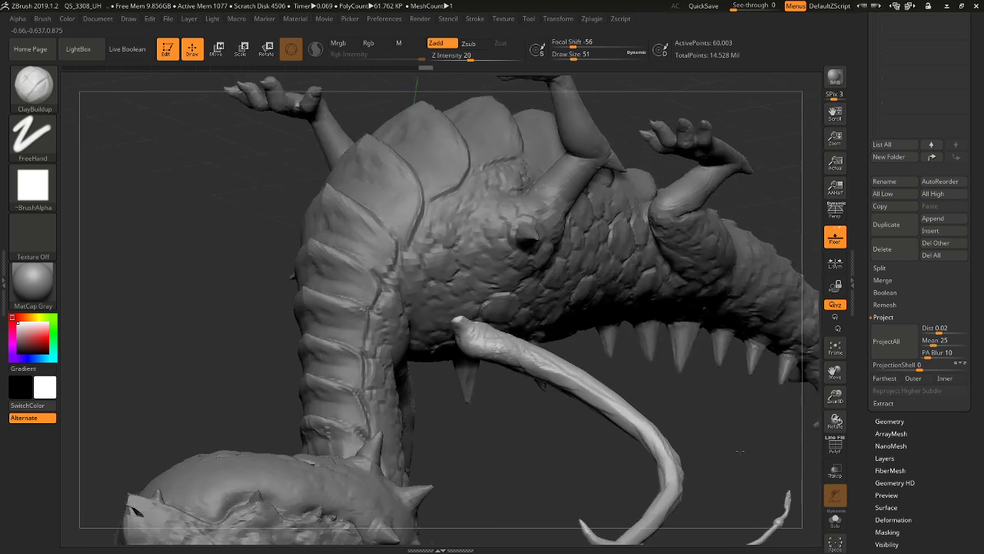
Add ClayBuildup ridges along the underside of the wing's arm bone and up the forearm toward the wrist
drag(739, 451, 722, 437)
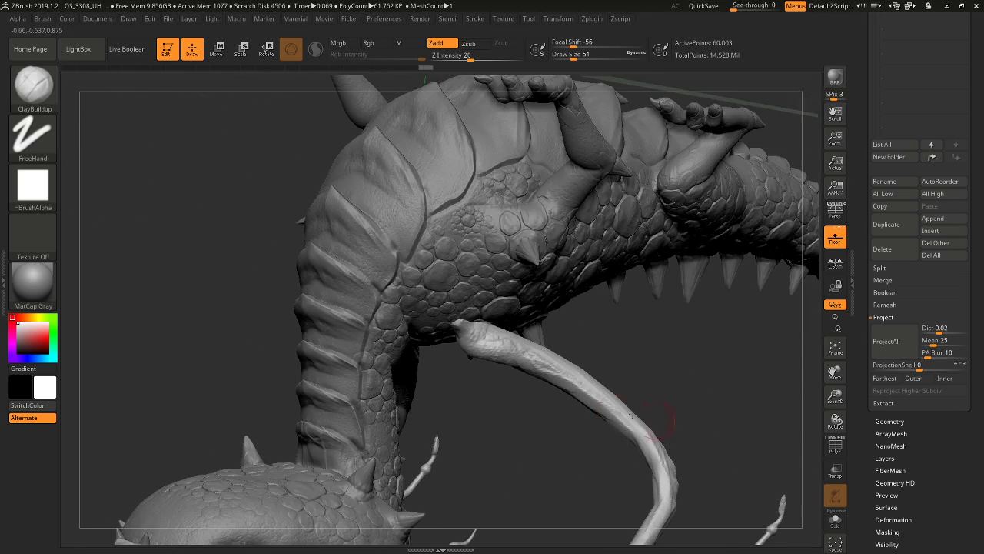
drag(606, 397, 538, 366)
drag(693, 431, 740, 290)
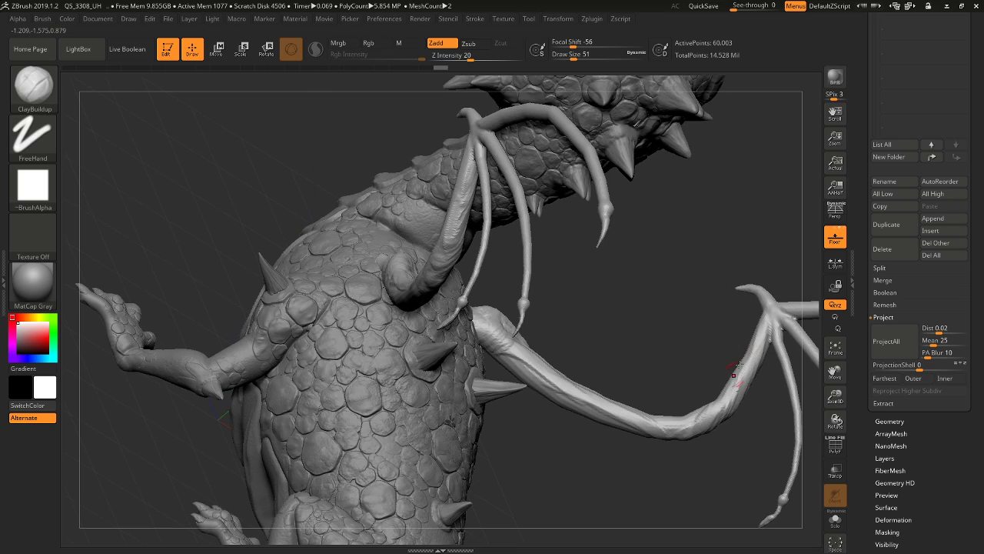
key(ctrl+shift+z)
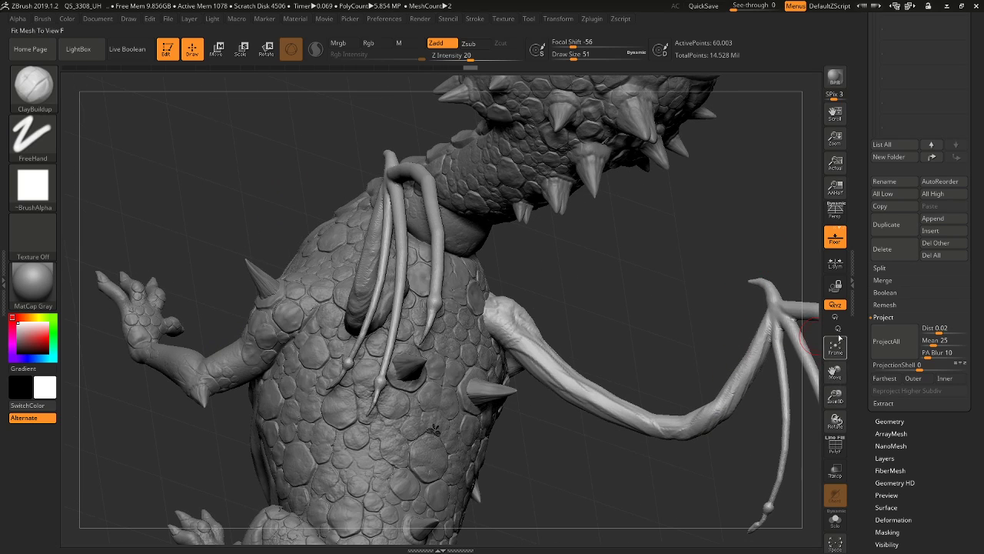
Build up a bulky wrist joint with ClayBuildup where the wing's forearm, thumb claw and finger bones meet
mouse_move(835, 372)
mouse_down()
mouse_move(748, 241)
mouse_move(661, 250)
mouse_up()
drag(691, 203, 659, 247)
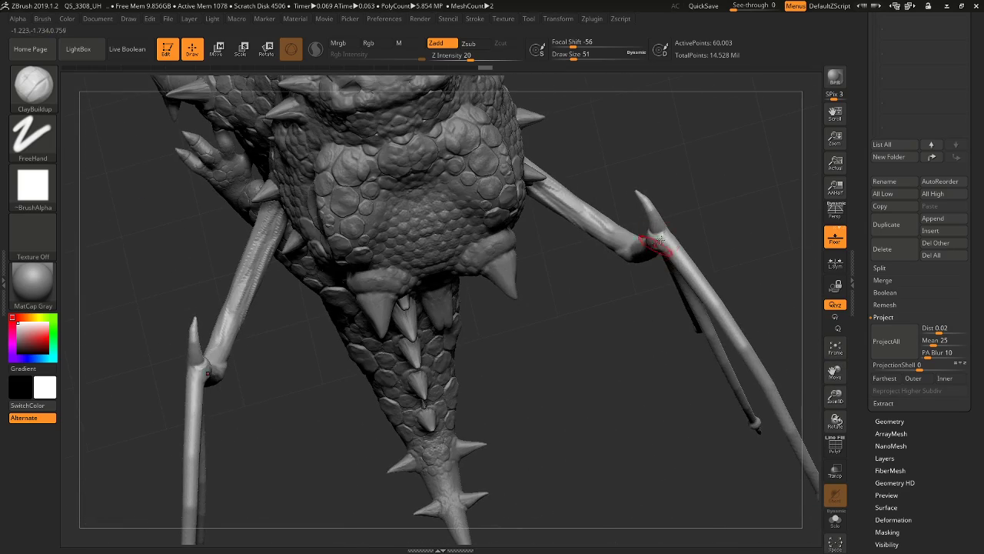
drag(685, 208, 663, 209)
drag(652, 293, 690, 204)
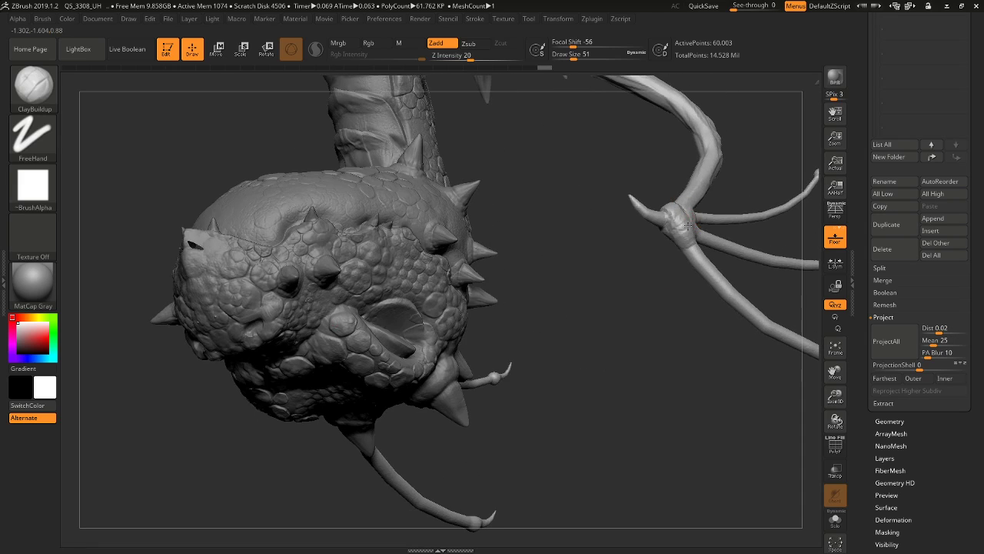
drag(676, 241, 703, 180)
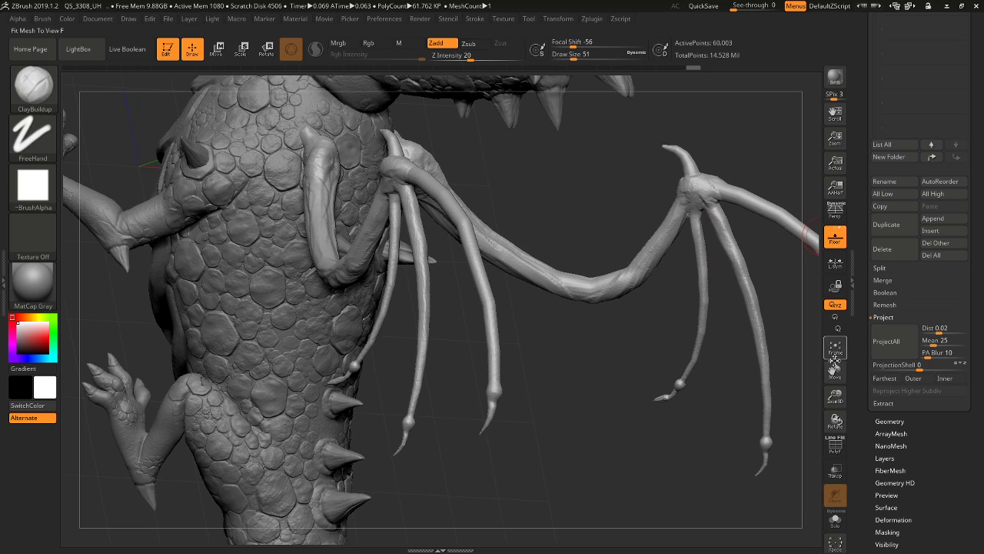
Sculpt ClayBuildup strokes down the longest finger bone of the wing, from the wrist toward its claw
drag(835, 365, 692, 378)
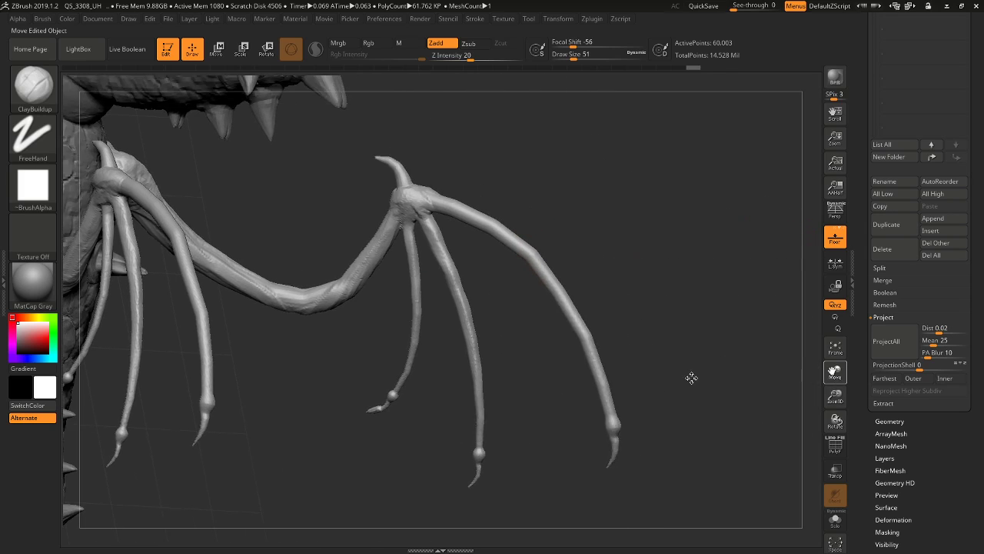
mouse_move(609, 389)
mouse_down()
mouse_move(553, 271)
mouse_move(488, 214)
mouse_up()
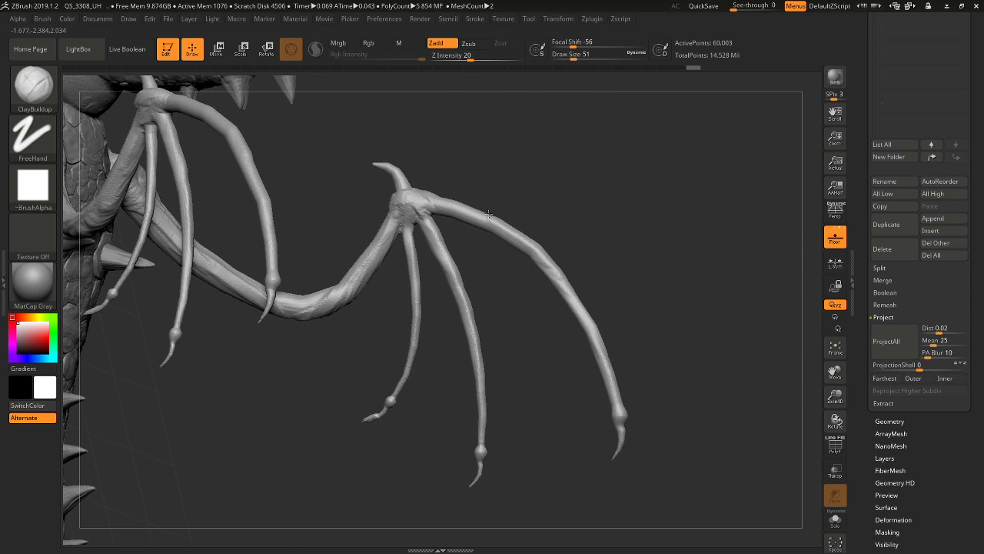
drag(615, 184, 545, 191)
drag(540, 219, 487, 166)
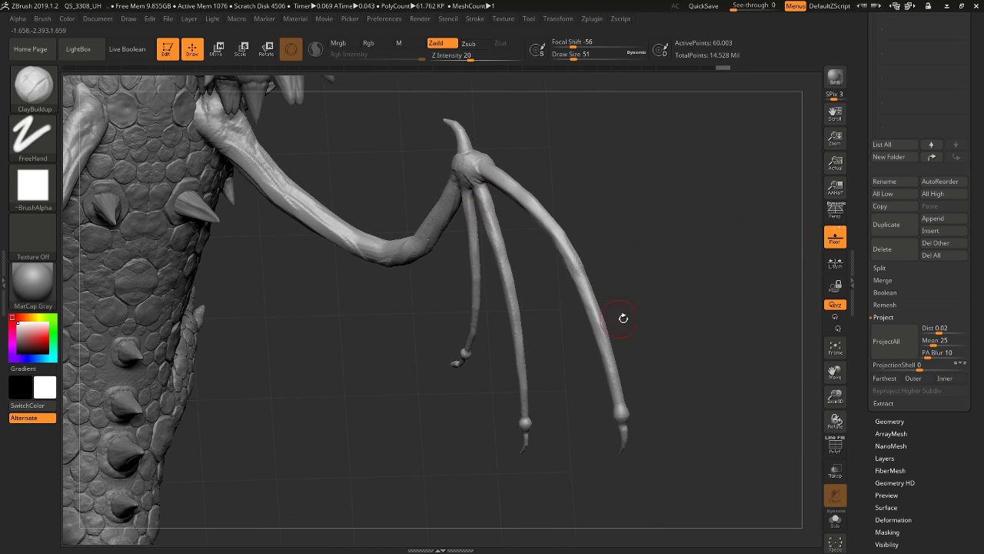
drag(621, 318, 547, 204)
mouse_move(586, 165)
mouse_down()
mouse_move(508, 259)
mouse_move(491, 336)
mouse_up()
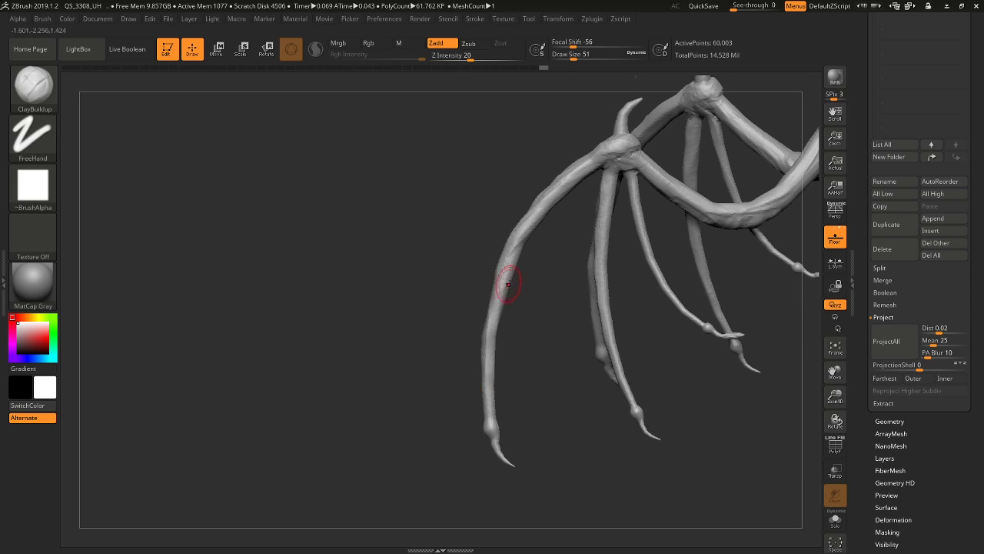
drag(508, 285, 493, 308)
mouse_move(469, 223)
mouse_down()
mouse_move(490, 256)
mouse_move(493, 304)
mouse_up()
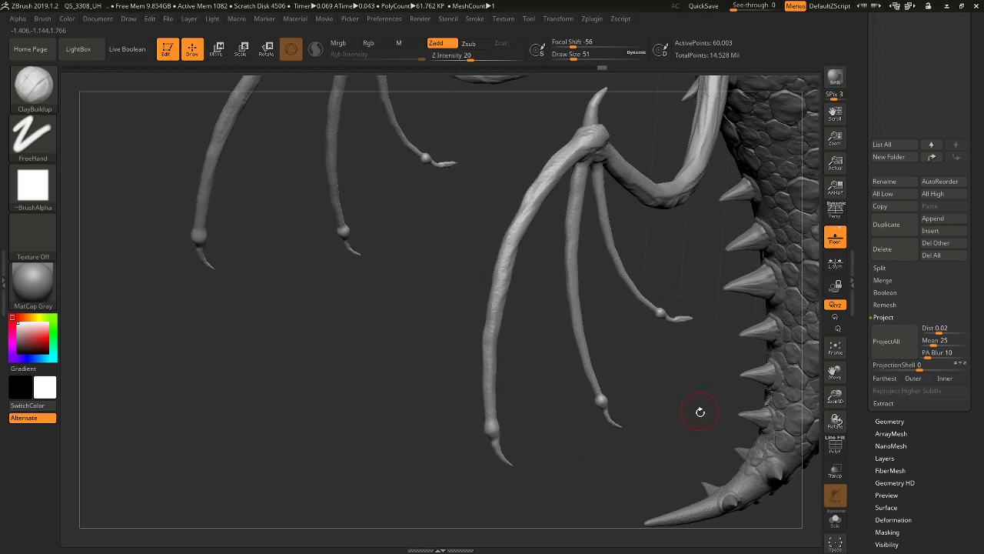
Sculpt ClayBuildup strokes along the wing's middle finger bone and enlarge the ball joint above the longest finger's claw
drag(700, 411, 659, 356)
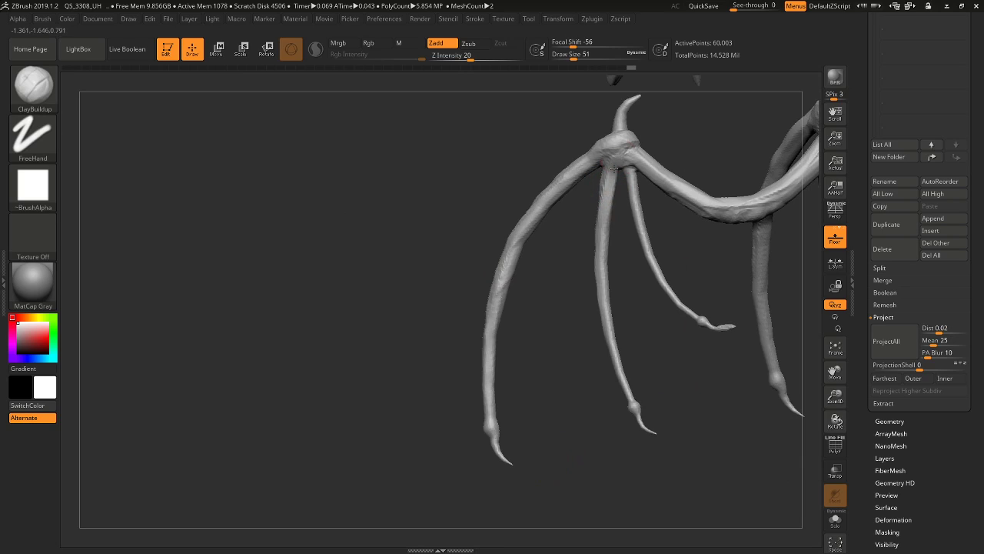
drag(614, 169, 605, 257)
mouse_move(606, 296)
mouse_down()
mouse_move(627, 397)
mouse_move(642, 398)
mouse_up()
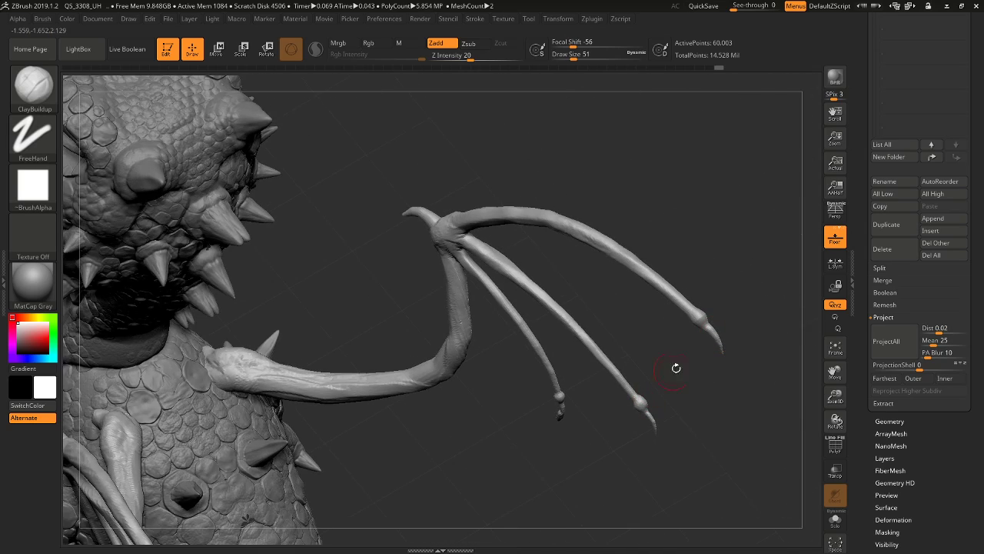
drag(676, 368, 725, 297)
drag(751, 241, 662, 311)
drag(756, 343, 724, 277)
drag(769, 427, 718, 307)
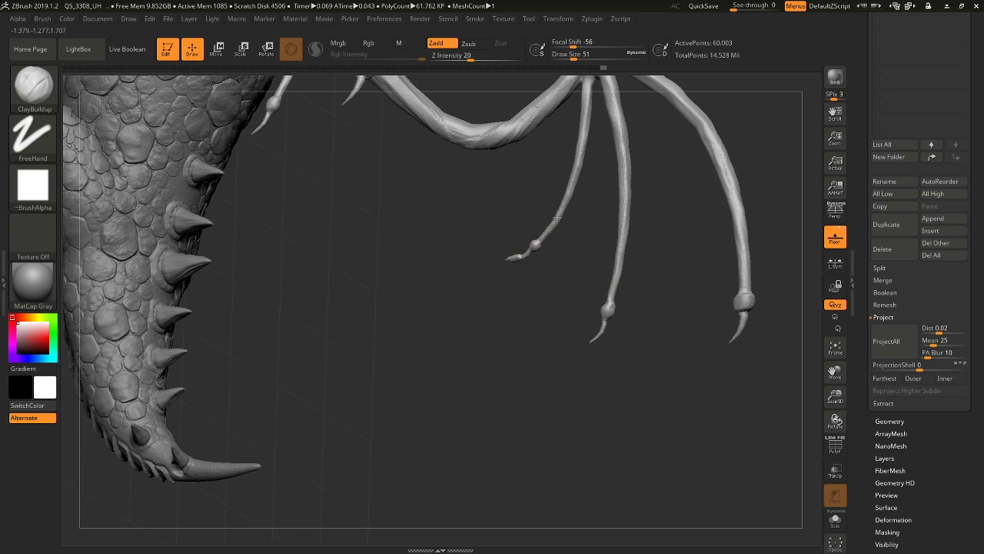
Add ClayBuildup strokes to the shortest finger bone and blend its base into the wrist joint
drag(715, 397, 631, 236)
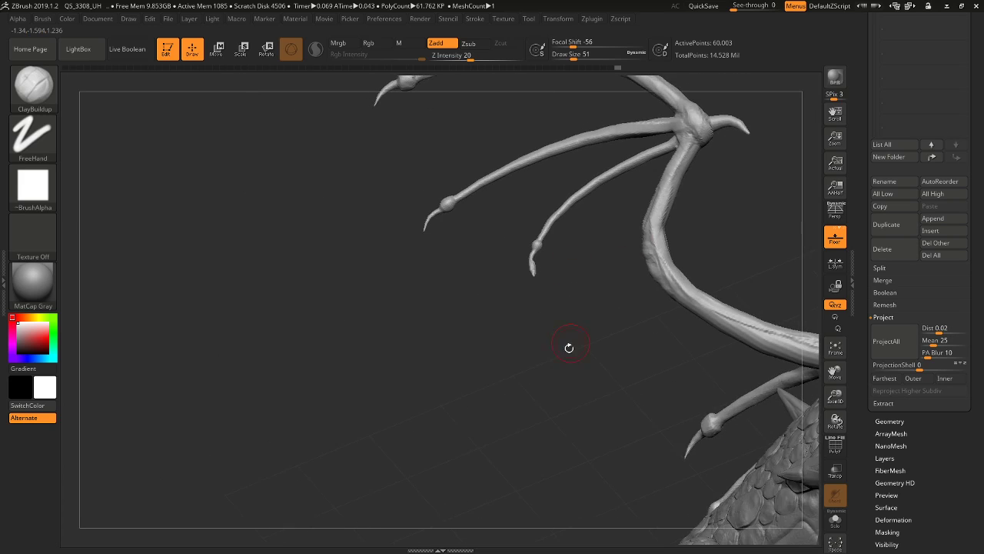
drag(566, 345, 660, 115)
ctrl+shift+click(660, 115)
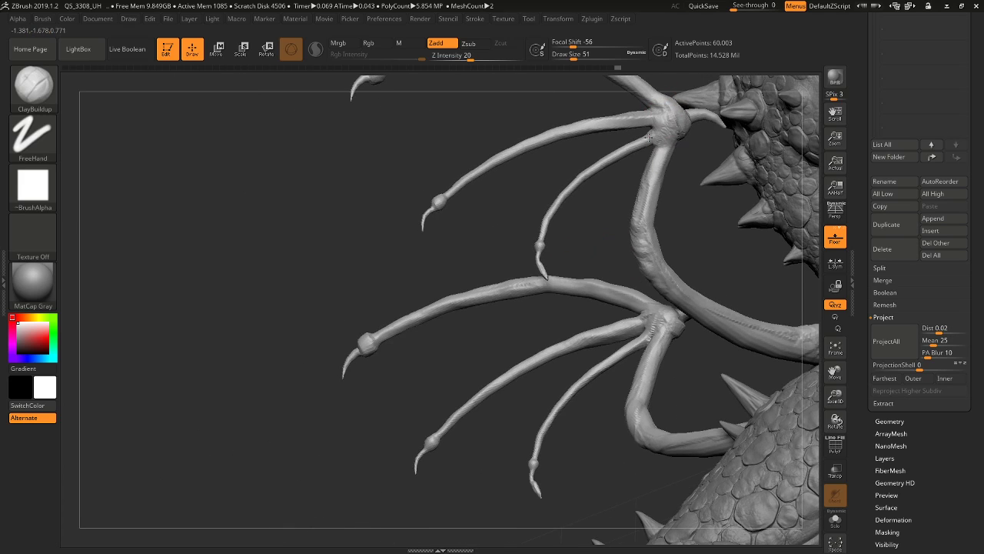
drag(634, 120, 667, 136)
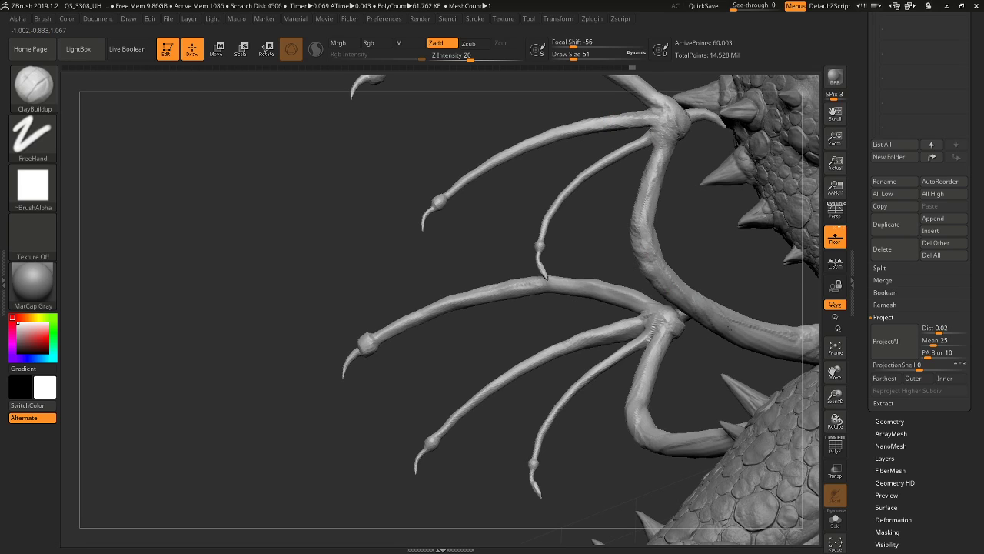
drag(726, 320, 770, 331)
Examine the sculpted wing bones up close and in proportion to the whole dragon
drag(578, 482, 625, 438)
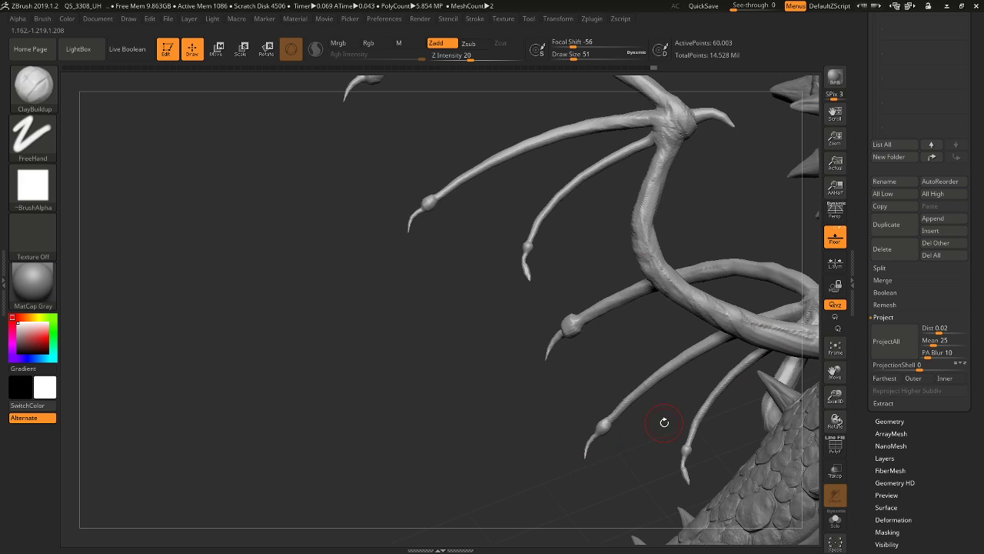
drag(841, 393, 823, 307)
drag(532, 371, 548, 337)
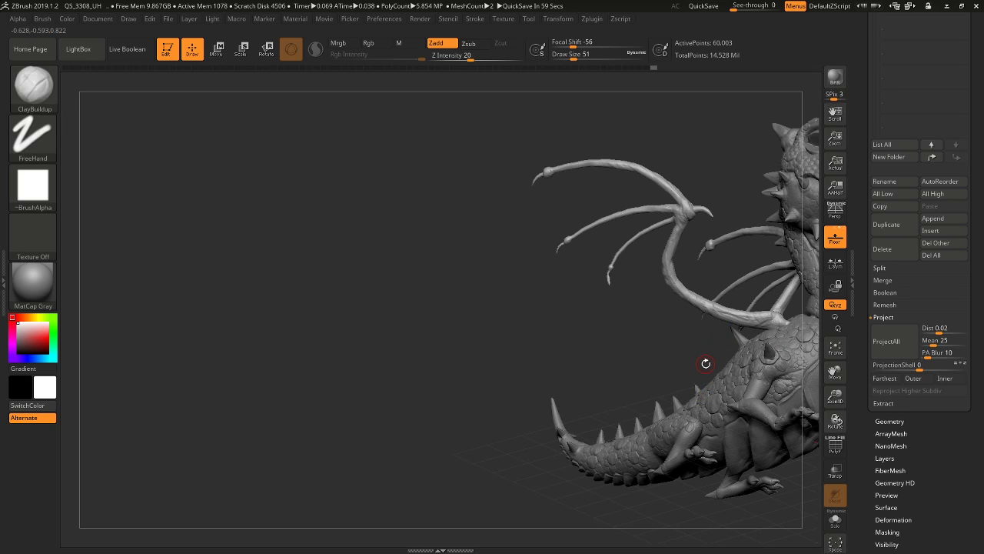
drag(712, 168, 723, 167)
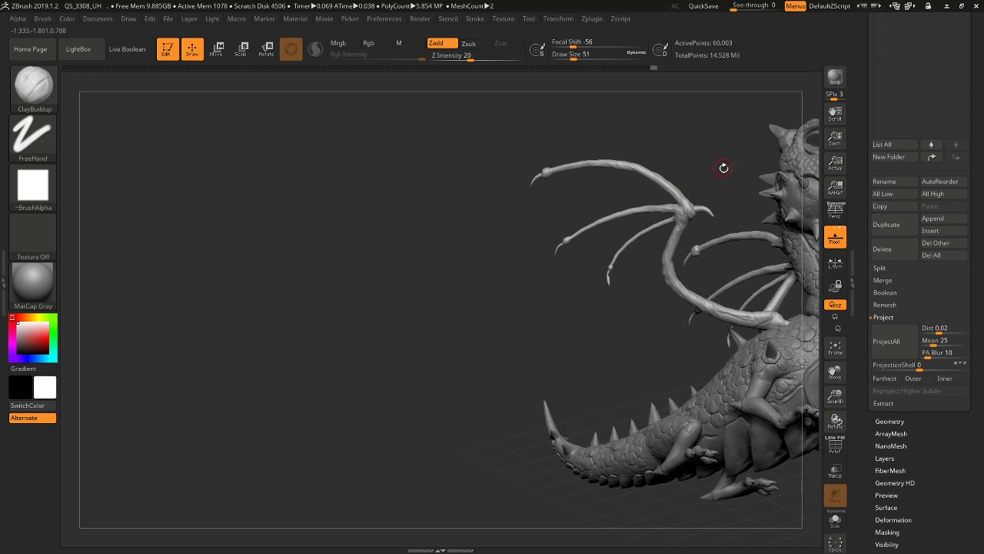
drag(837, 374, 689, 379)
drag(682, 360, 712, 270)
drag(978, 327, 977, 231)
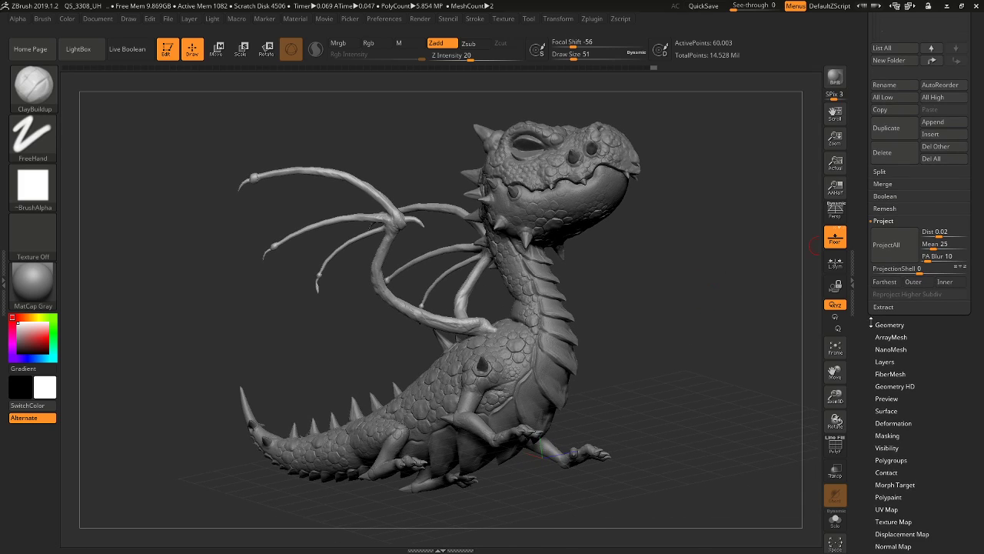
Open the DynaMesh settings for the wing bones and enable the Polish option
click(885, 326)
drag(956, 171, 956, 389)
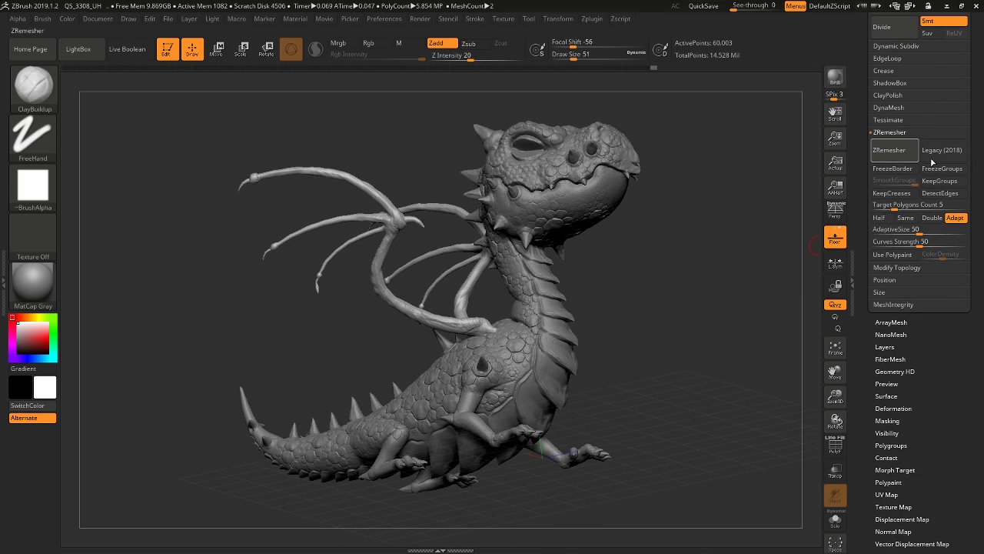
click(890, 132)
click(891, 192)
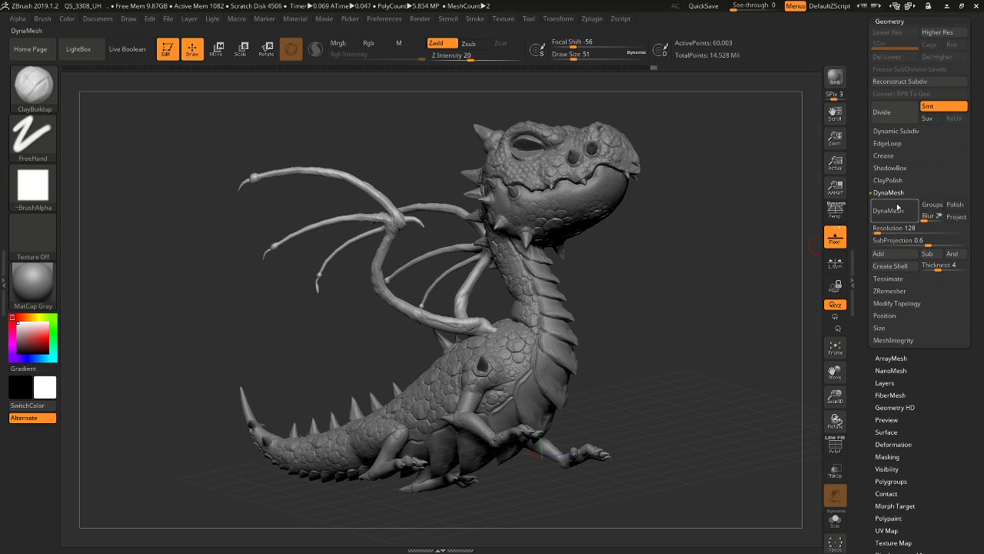
click(952, 205)
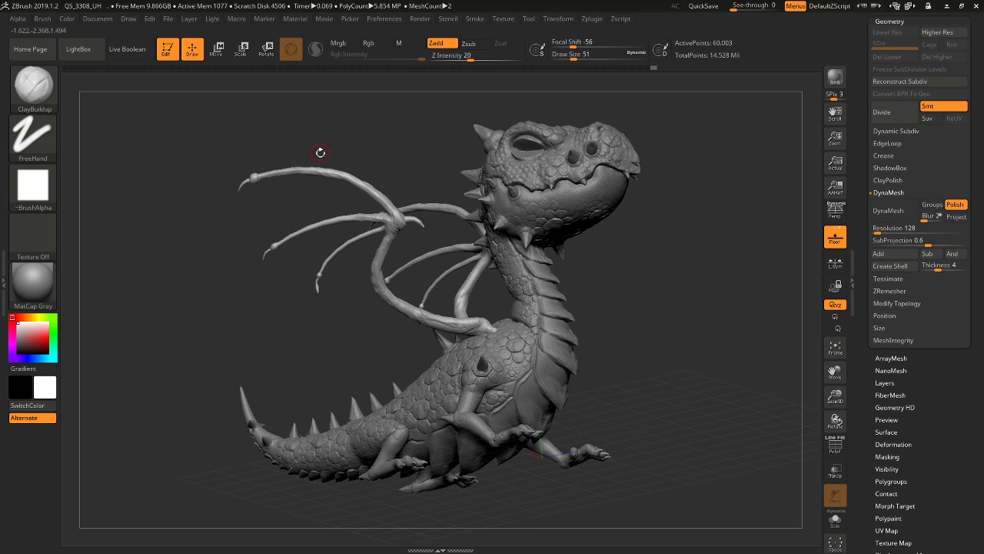
Try remeshing the wing bones with DynaMesh at resolution 352, checking the mesh density in PolyFrame view
click(870, 229)
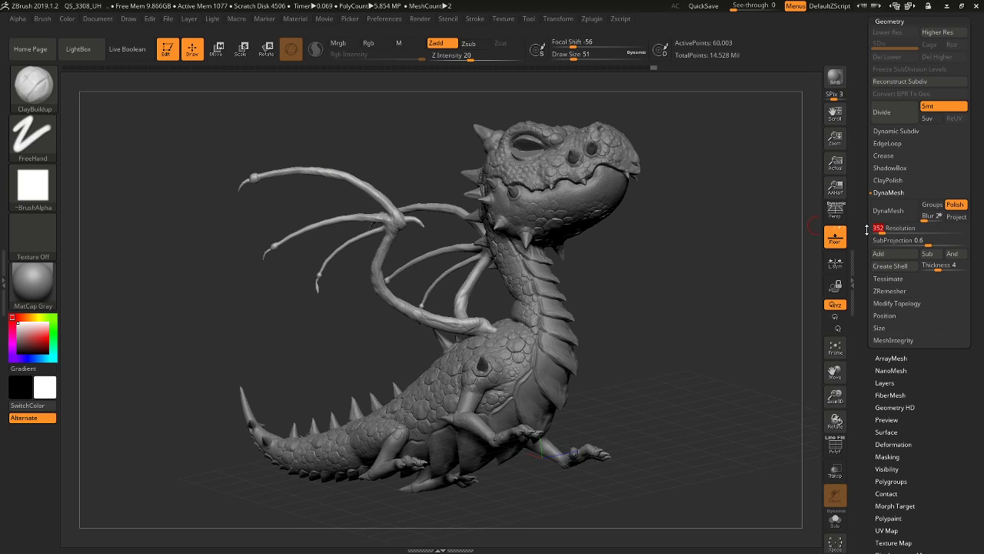
text(352)
key(Return)
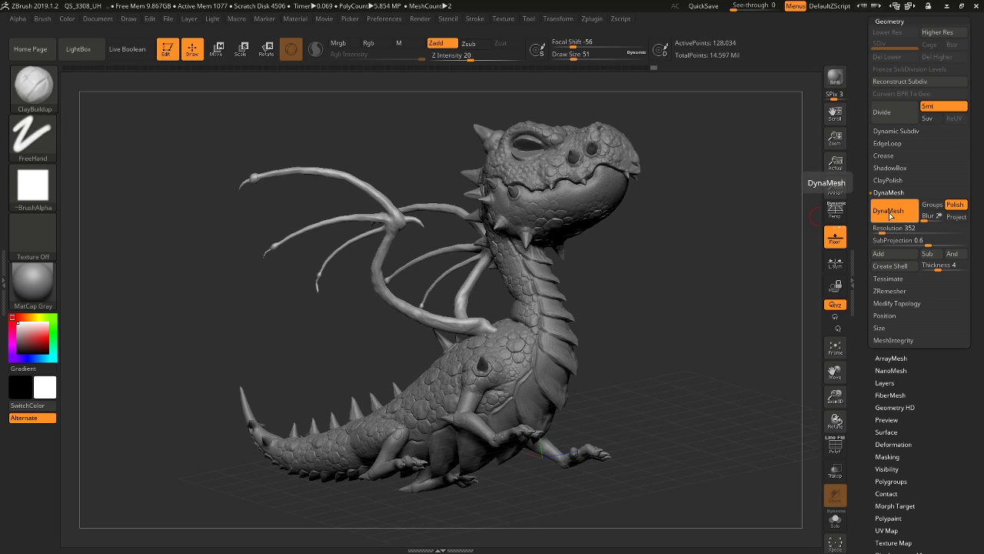
drag(736, 264, 780, 238)
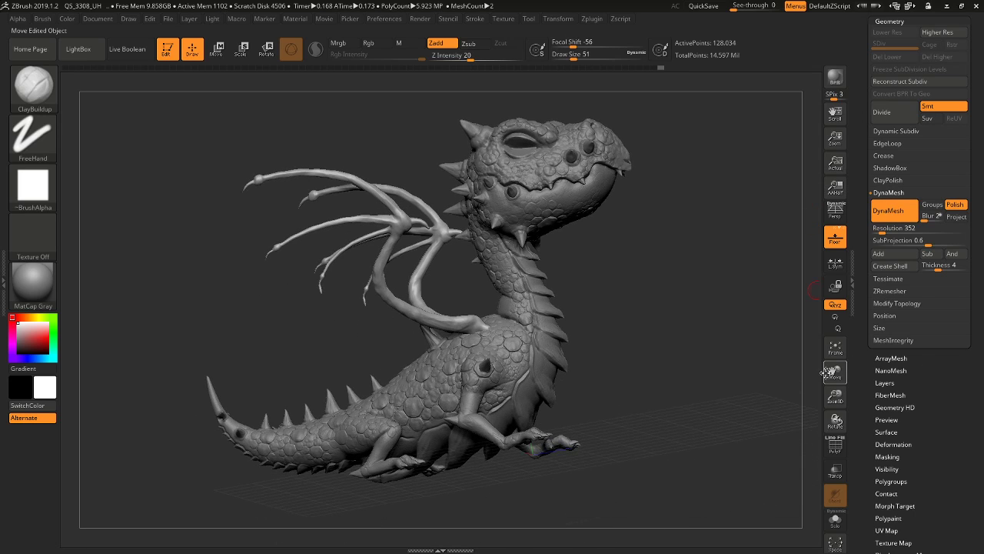
drag(832, 373, 883, 441)
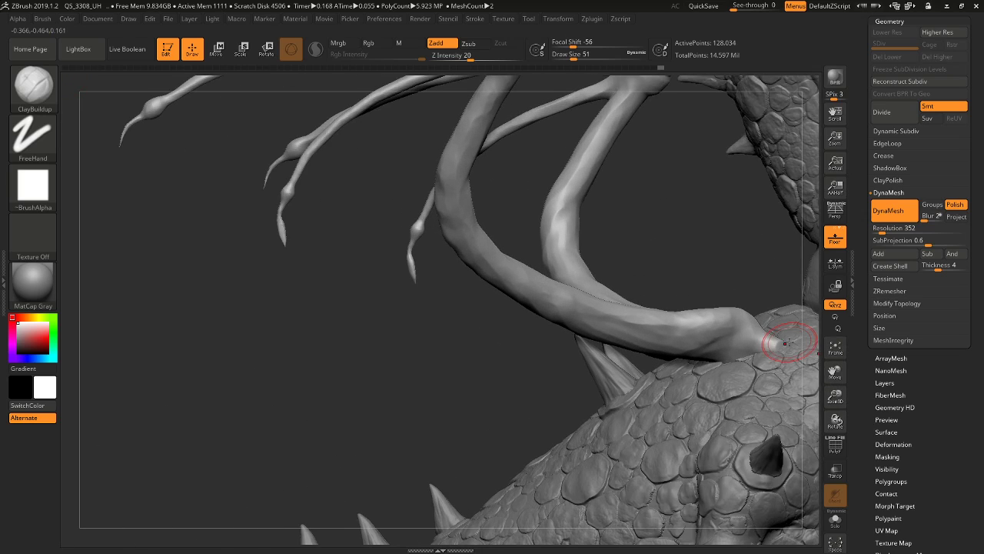
click(835, 438)
drag(468, 347, 337, 175)
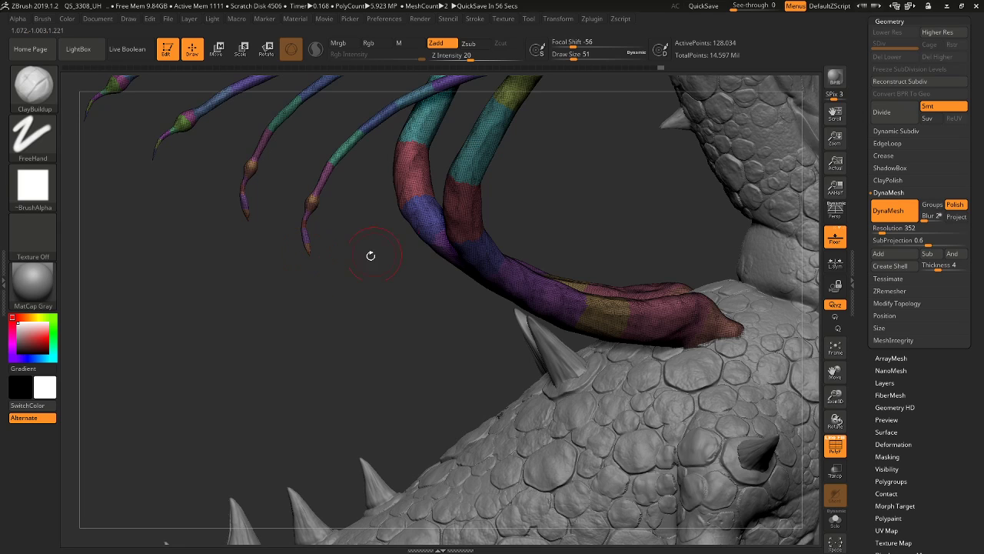
key(ctrl+z)
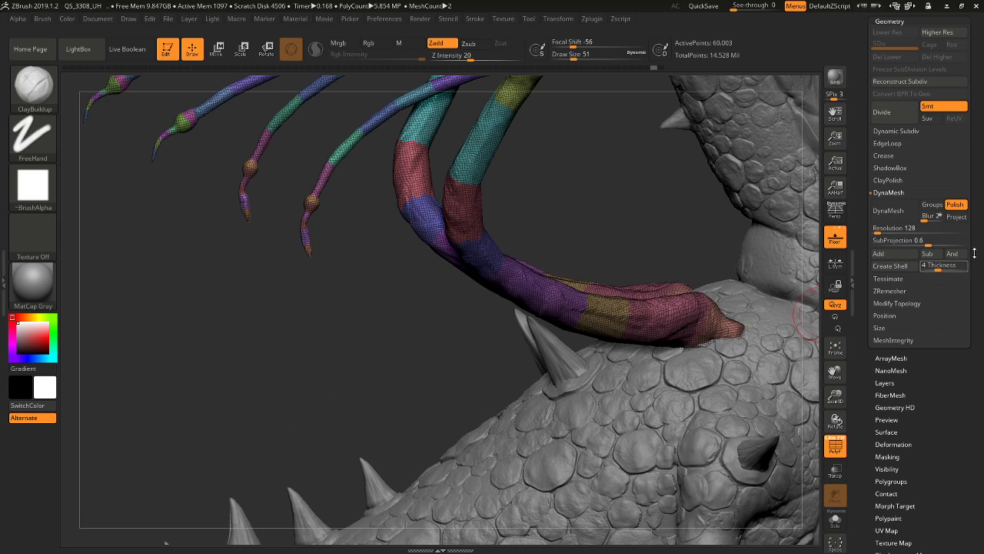
Remesh the wing bones with DynaMesh at resolution 512
click(908, 229)
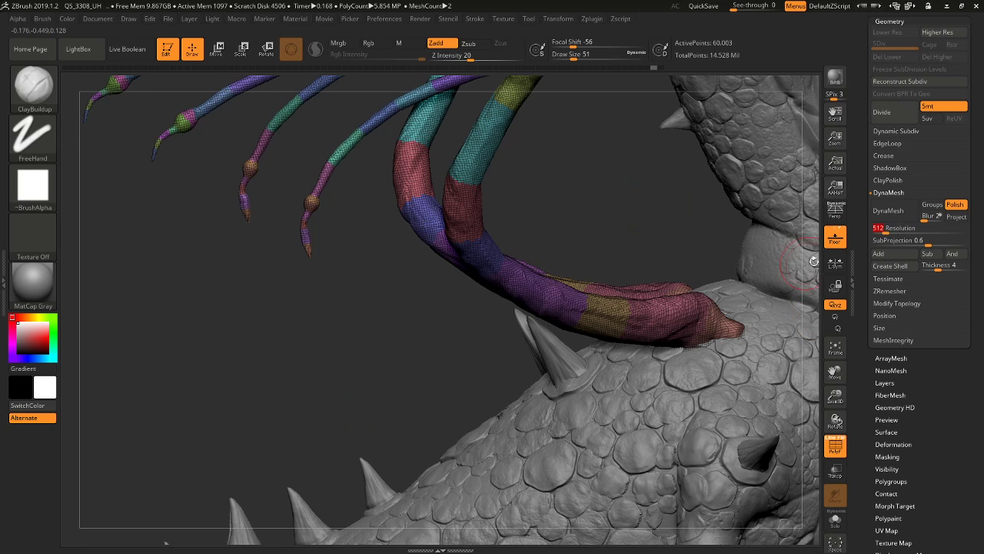
key(Return)
click(889, 213)
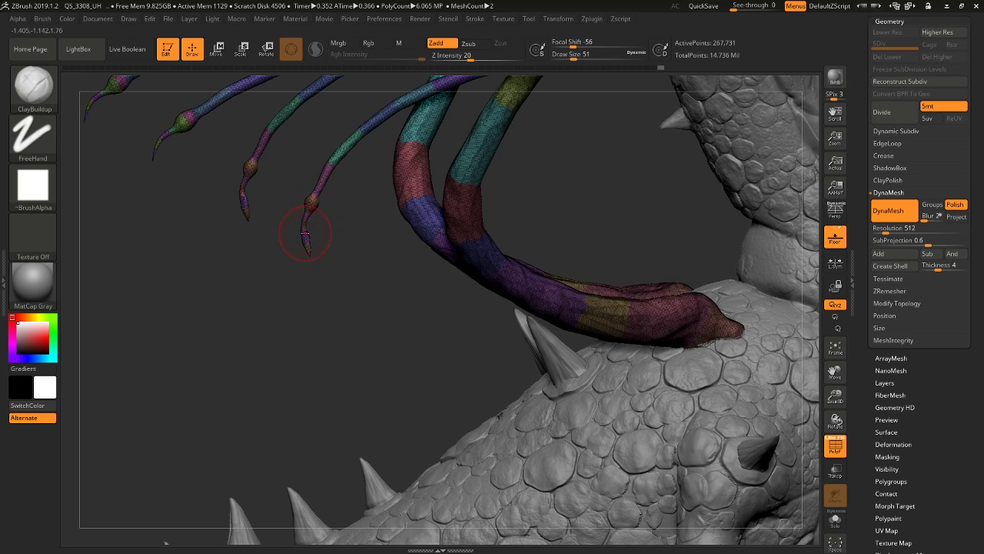
Set the brush draw size to 33, merge the wing bones into a single polygroup, and turn off PolyFrame display
drag(372, 347, 754, 300)
drag(835, 376, 982, 369)
drag(653, 316, 627, 227)
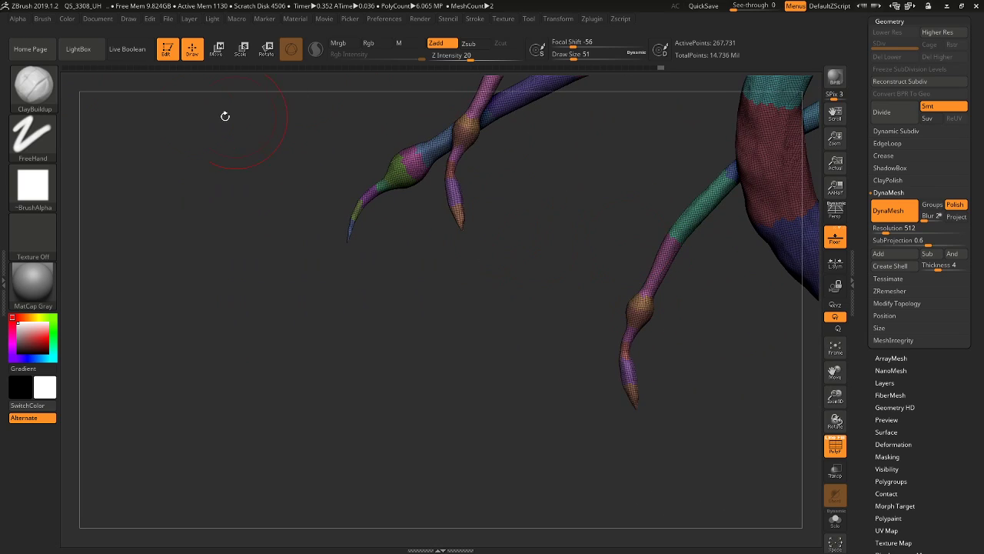
click(569, 60)
text(33)
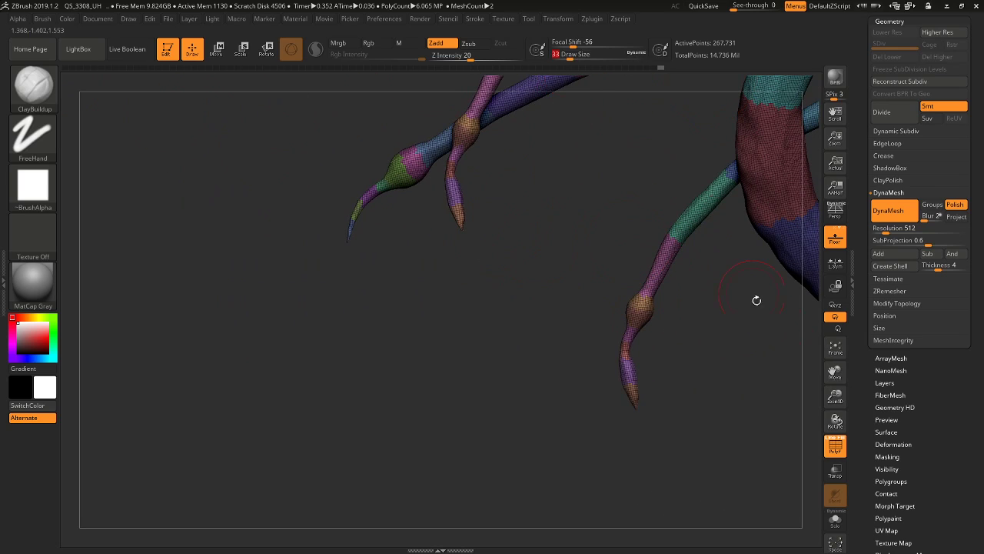
key(ctrl+w)
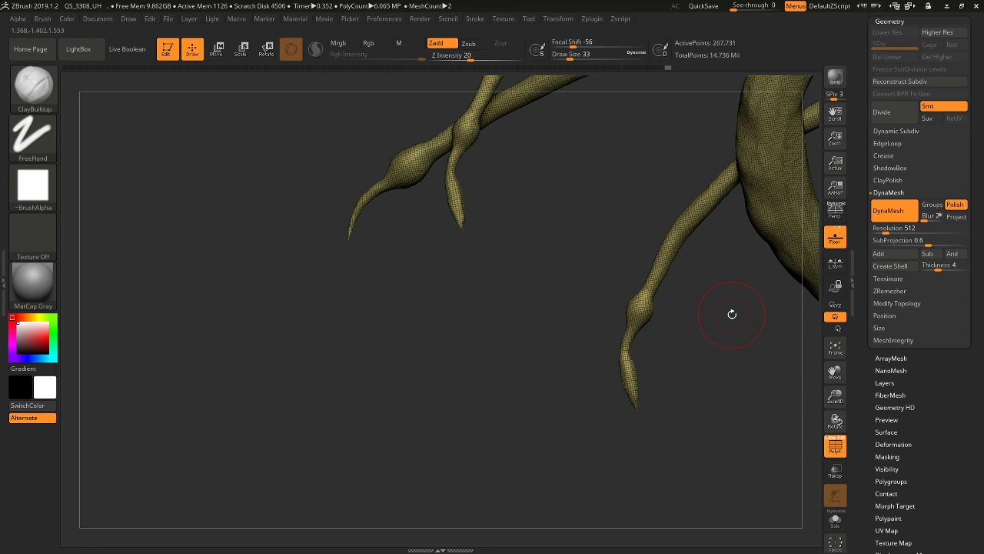
click(833, 457)
Refine the claws at the tips of the wing fingers with ClayBuildup strokes
mouse_move(769, 389)
mouse_down()
mouse_move(594, 313)
mouse_move(595, 289)
mouse_move(627, 294)
mouse_move(641, 277)
mouse_move(627, 316)
mouse_up()
click(568, 57)
mouse_move(610, 274)
mouse_down()
mouse_move(618, 321)
mouse_move(604, 279)
mouse_move(620, 308)
mouse_up()
drag(641, 249, 608, 273)
mouse_move(426, 322)
mouse_down()
mouse_move(473, 426)
mouse_move(464, 404)
mouse_up()
drag(467, 266, 459, 273)
mouse_move(446, 308)
mouse_down()
mouse_move(454, 277)
mouse_move(426, 238)
mouse_move(494, 236)
mouse_up()
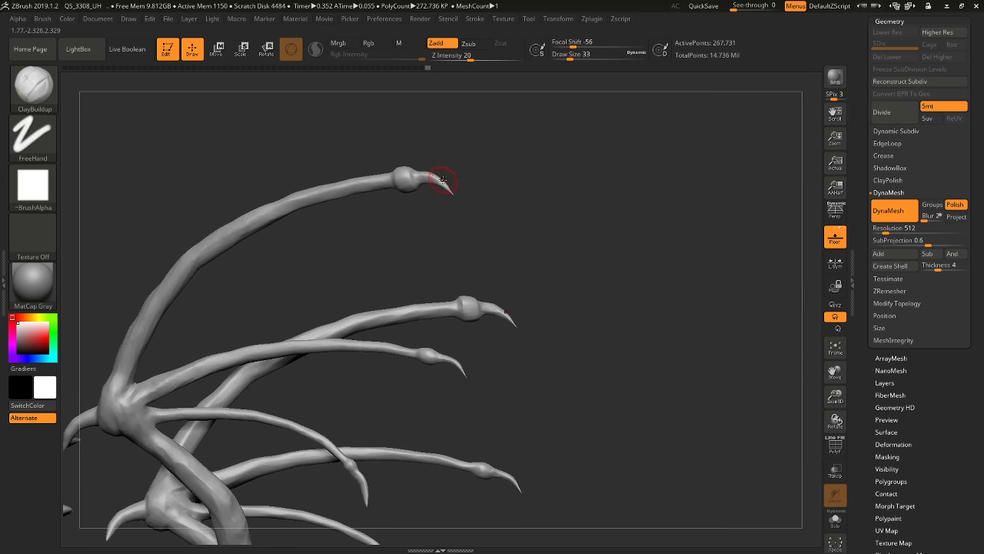
drag(515, 162, 572, 213)
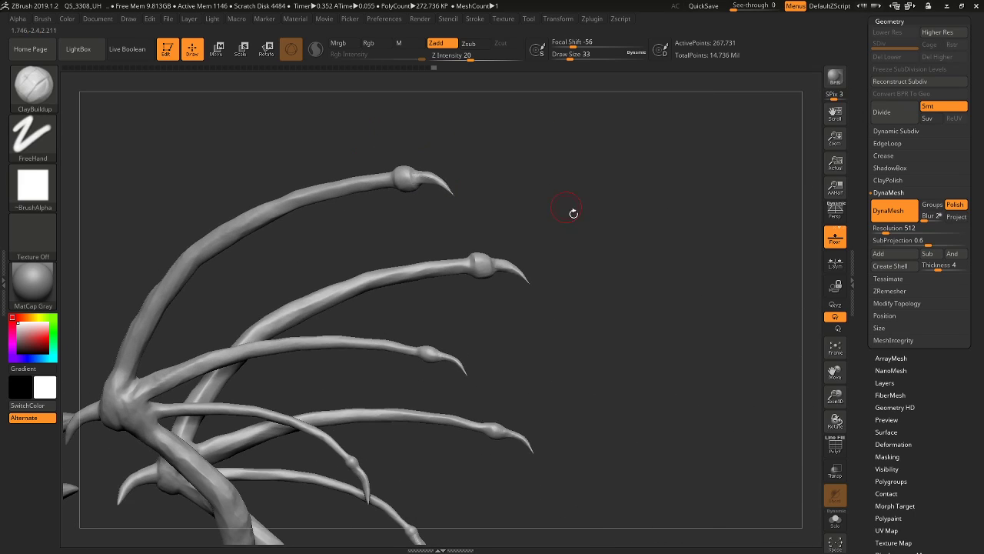
Shape the thumb claw at the wing's wrist with ClayBuildup strokes, working from several angles
drag(661, 318, 707, 185)
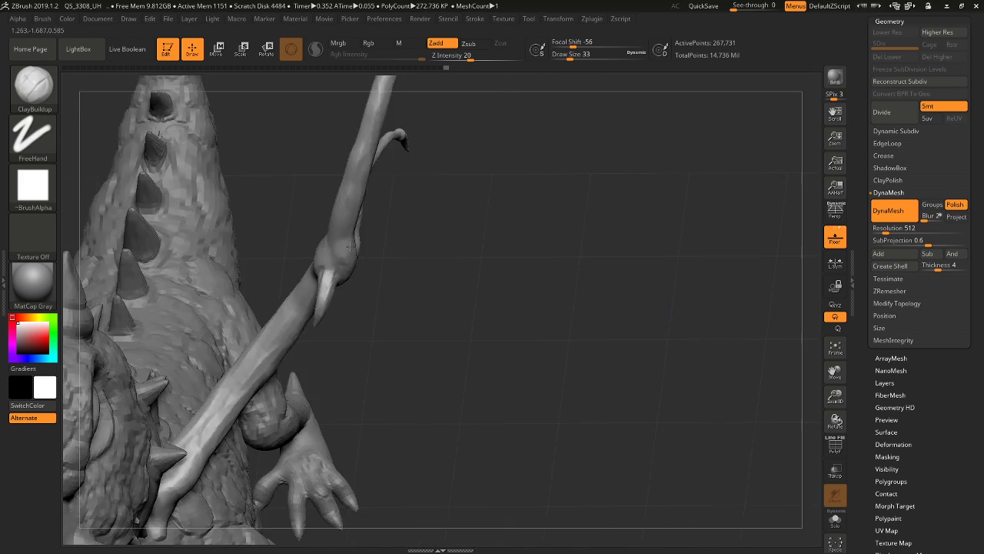
drag(393, 257, 400, 242)
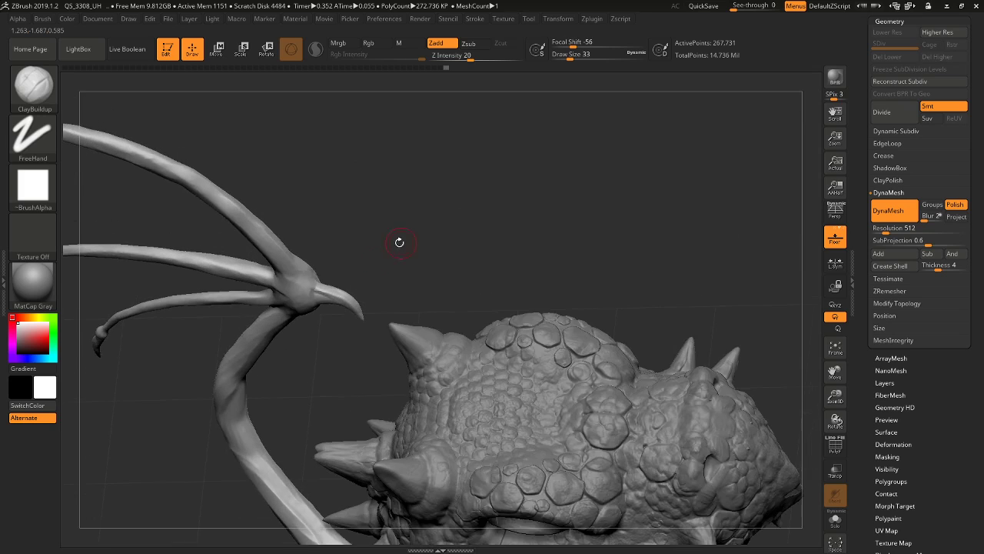
drag(351, 303, 317, 299)
drag(394, 265, 410, 196)
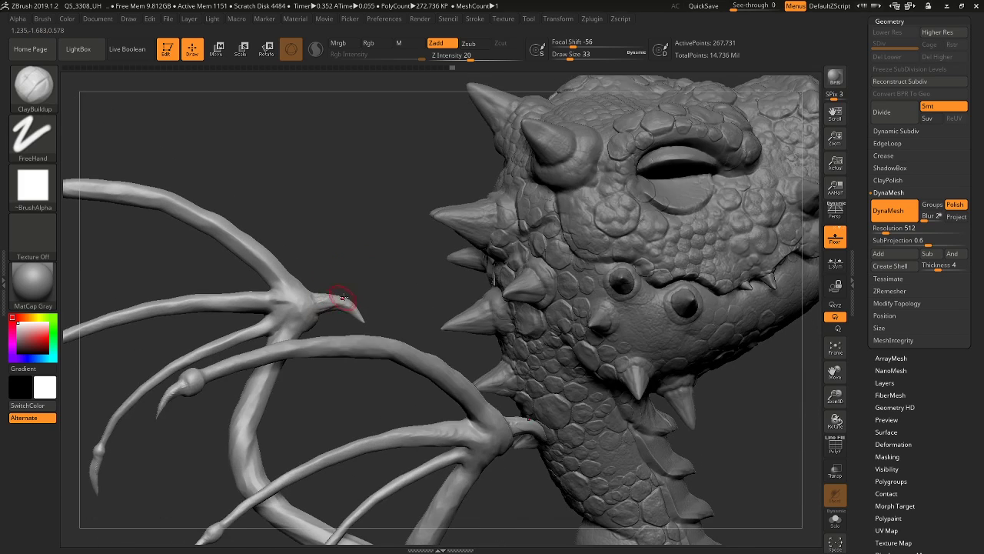
drag(392, 246, 386, 269)
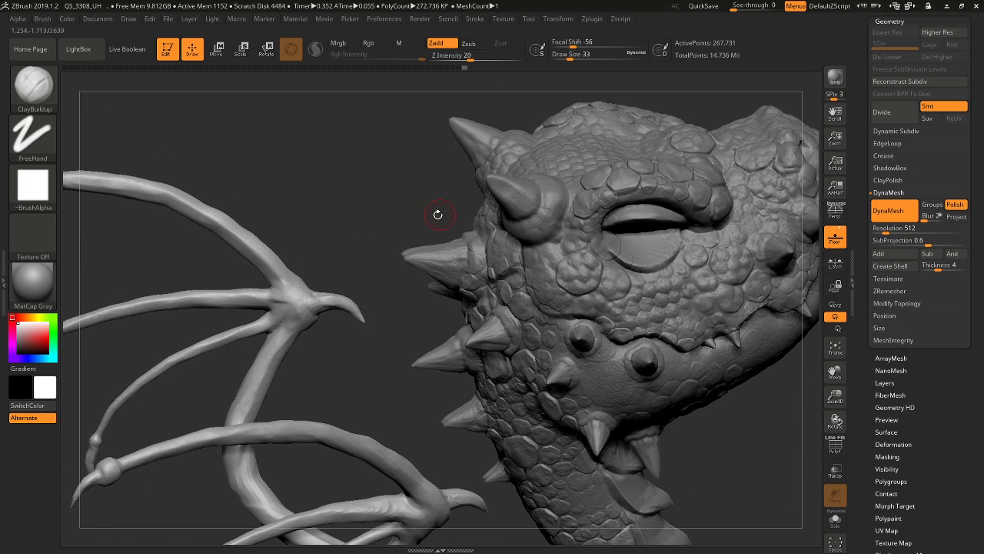
drag(386, 218, 433, 250)
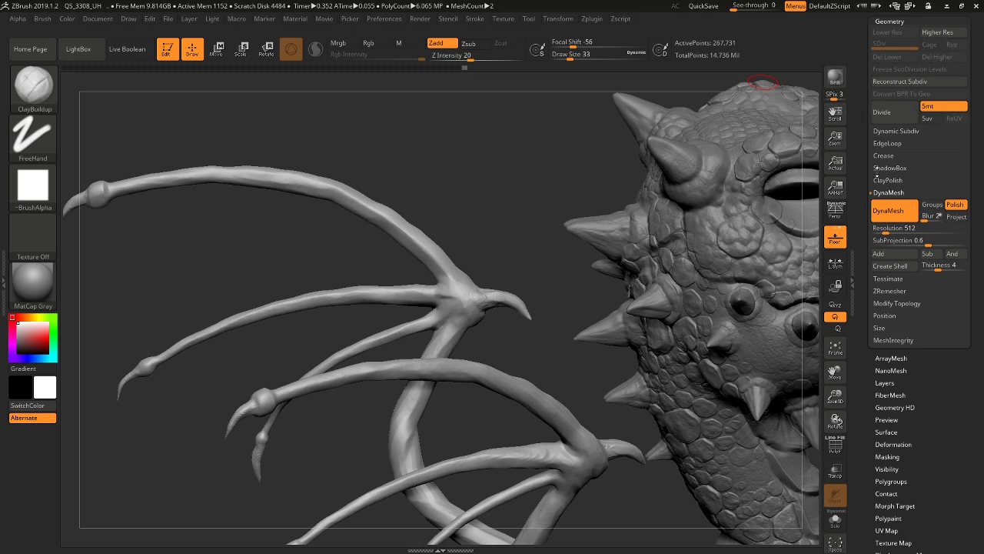
Subdivide the wing bones twice to reach subdivision level 3
scroll(876, 169, up, 3)
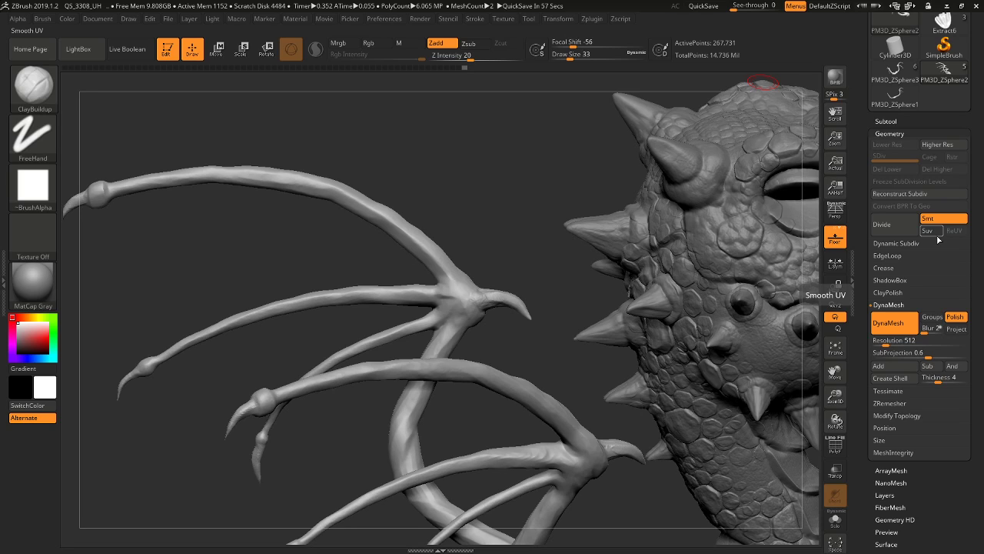
click(885, 230)
click(892, 226)
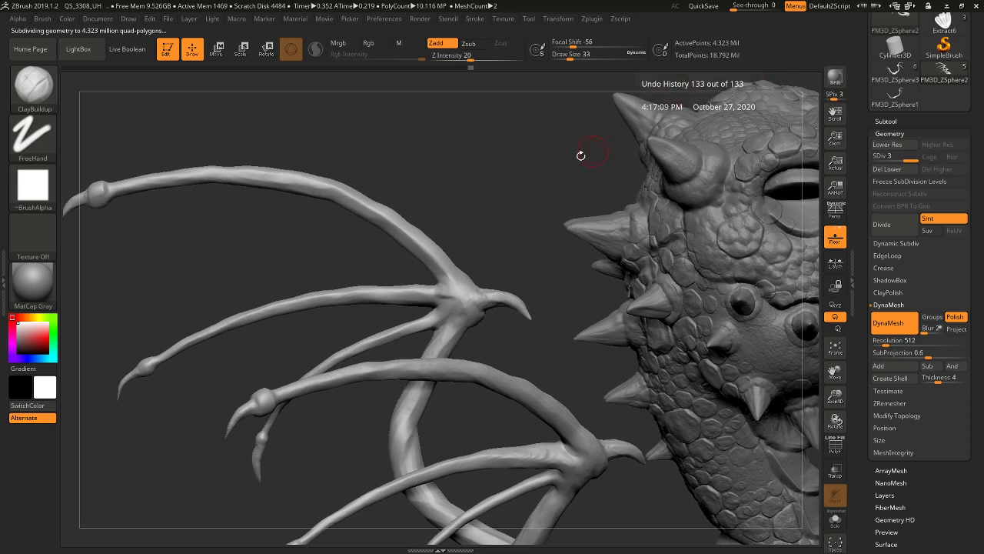
Add fine ClayBuildup strokes across the wing's wrist joint
drag(542, 158, 524, 183)
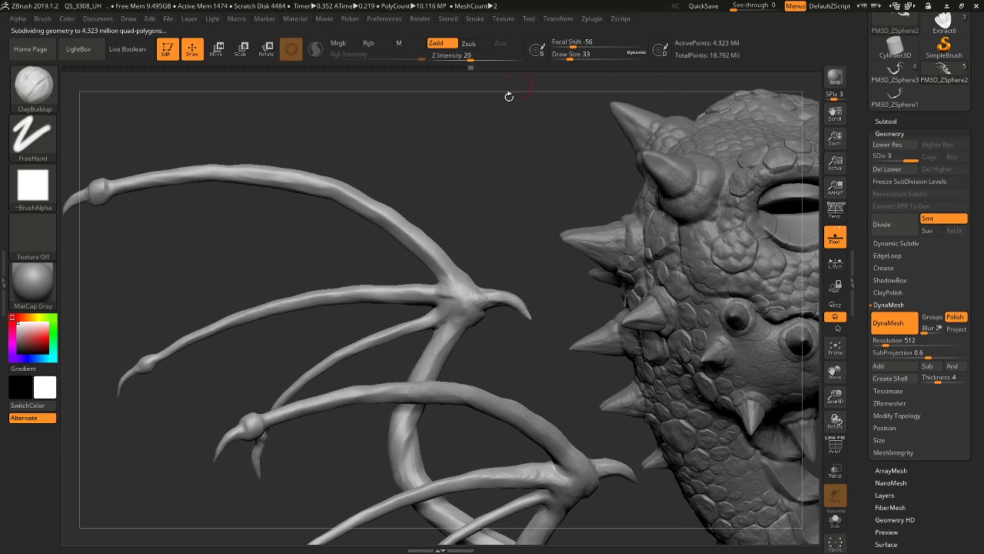
drag(464, 281, 459, 327)
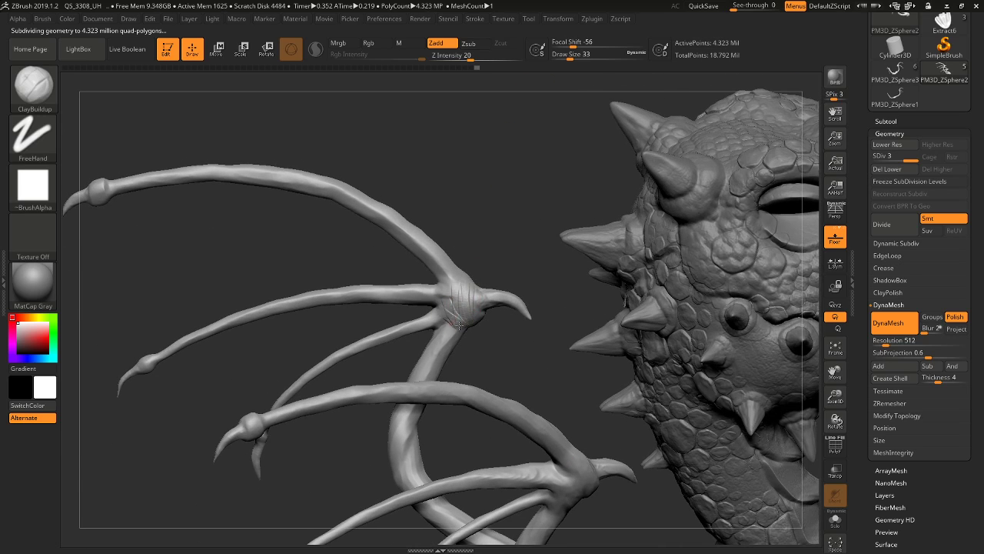
drag(549, 292, 485, 205)
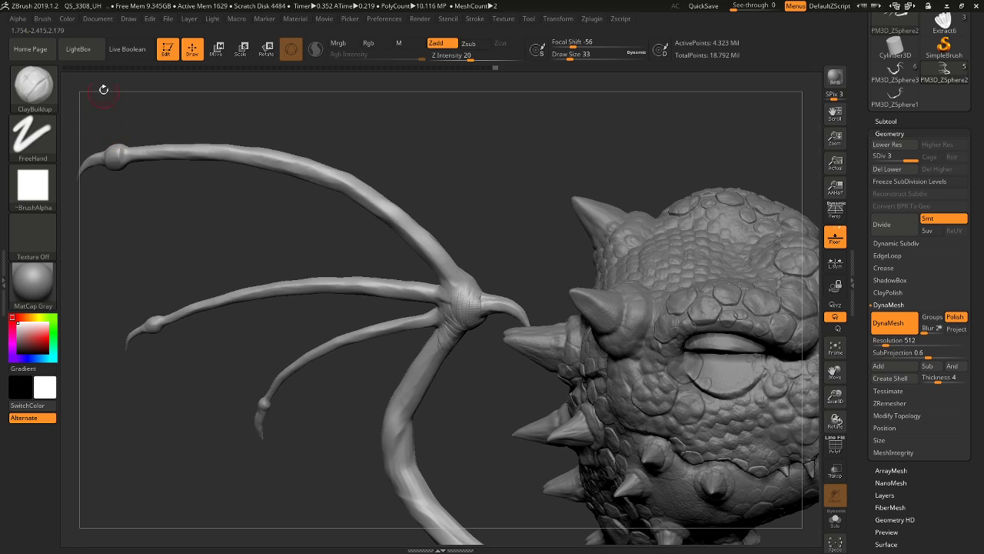
Load the vdm2 brush preset from the dragon folder
click(42, 18)
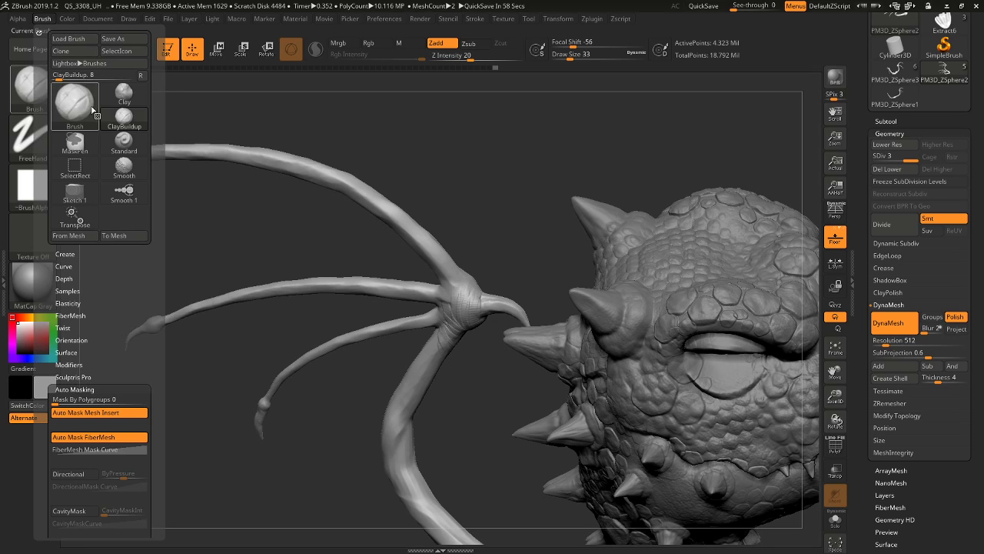
click(29, 94)
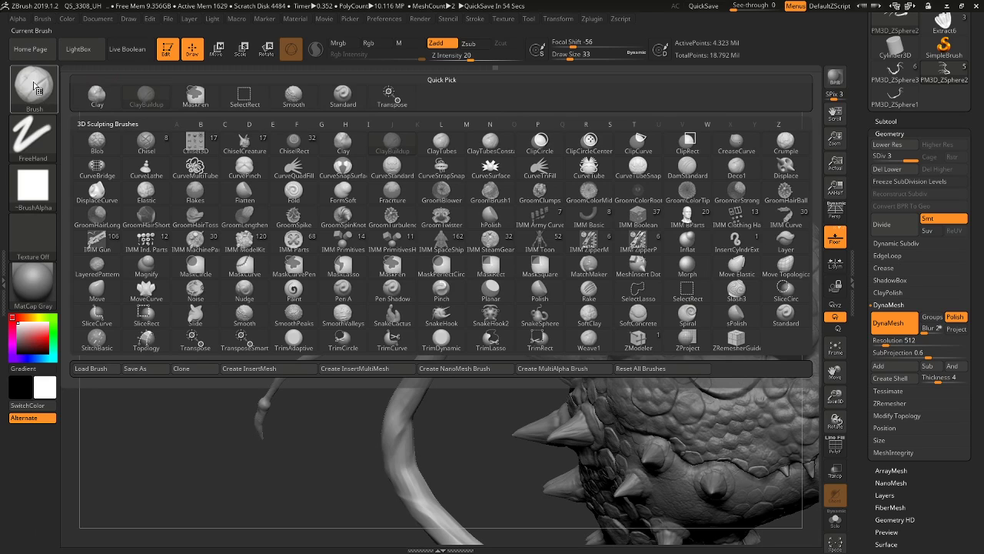
click(24, 87)
click(31, 94)
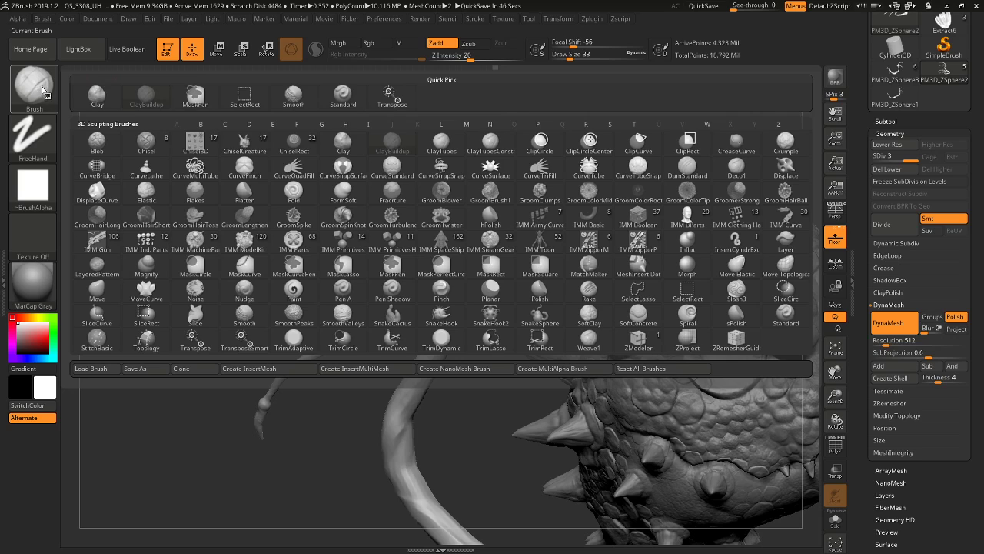
click(91, 370)
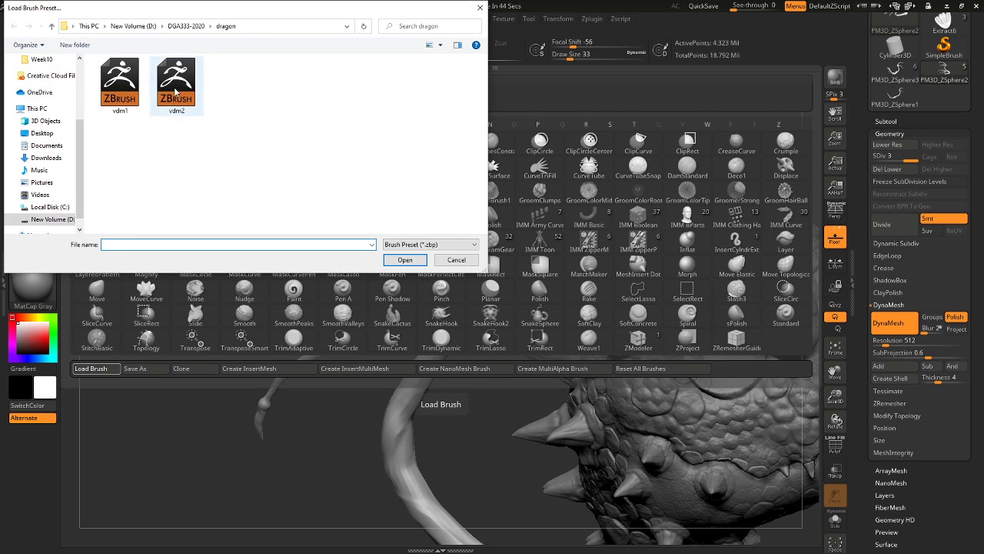
click(175, 91)
click(405, 260)
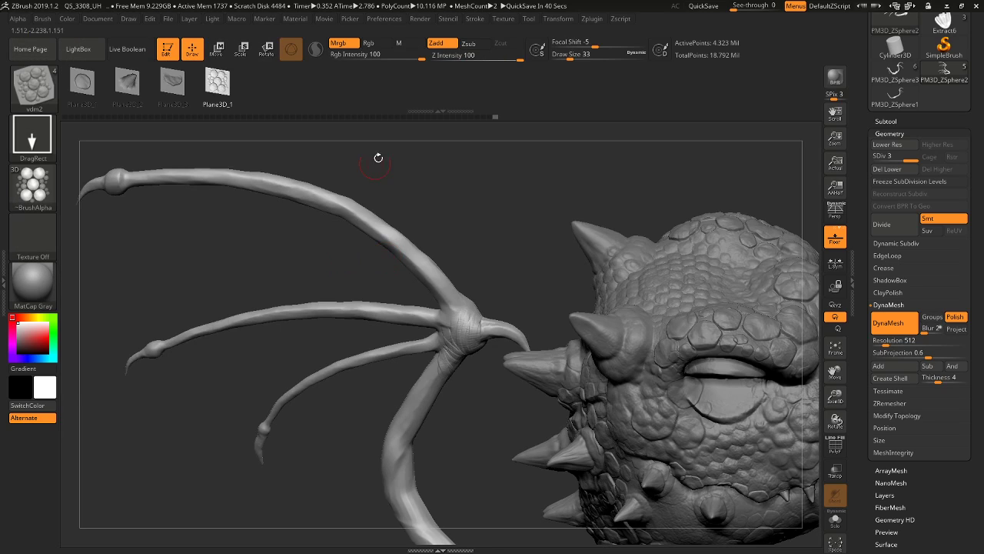
Enable BackfaceMask in the auto masking settings of the vdm2 brush
mouse_move(379, 158)
mouse_down()
mouse_move(351, 183)
mouse_move(372, 161)
mouse_up()
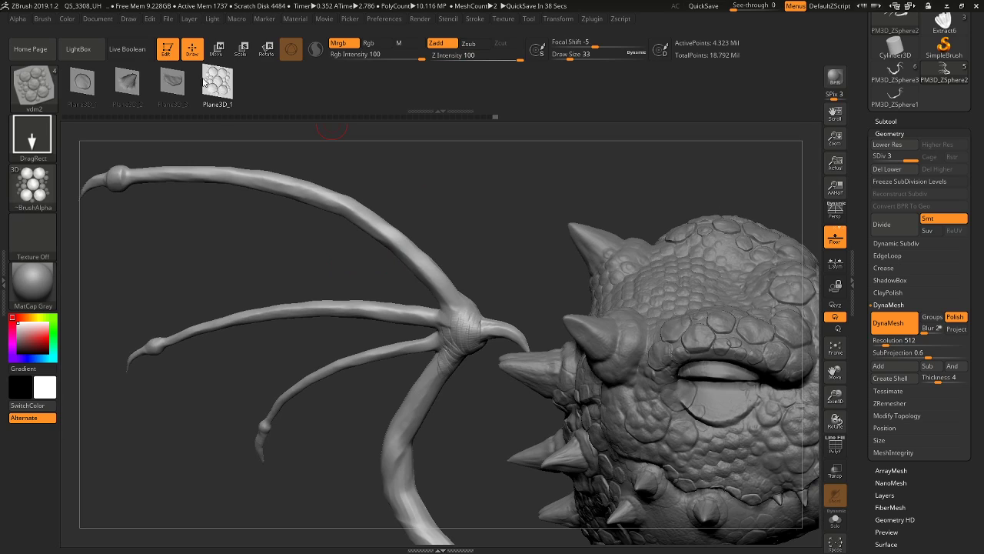
click(42, 19)
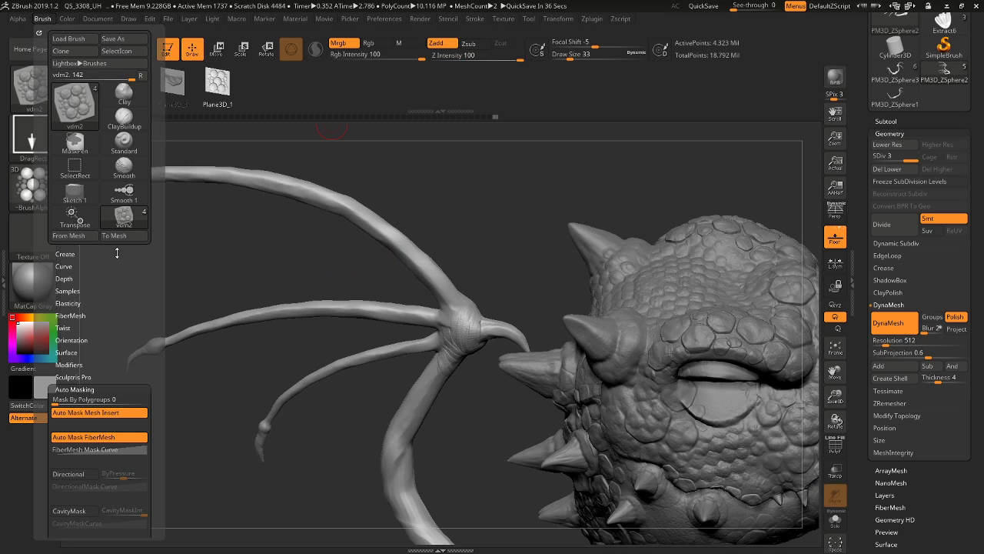
scroll(129, 308, down, 3)
click(76, 266)
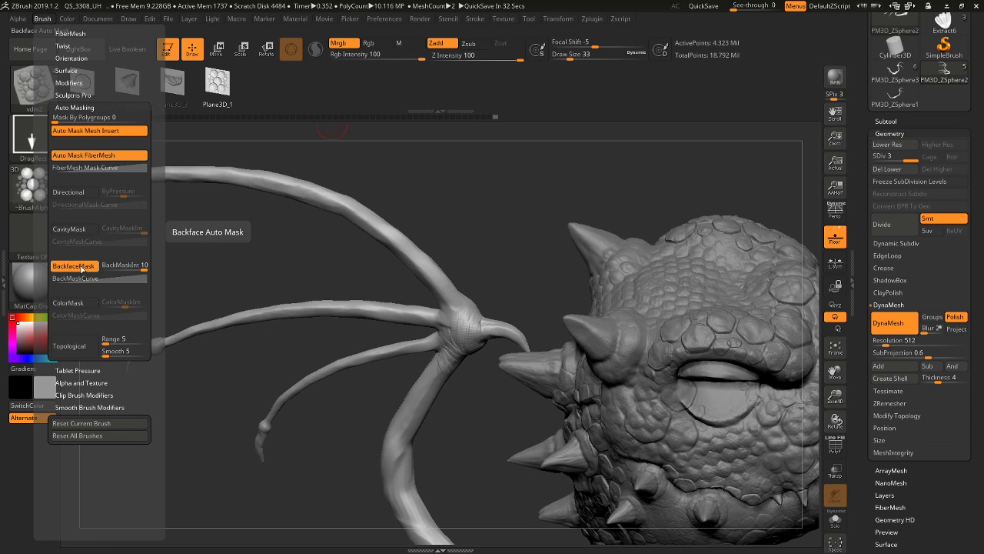
drag(468, 191, 488, 170)
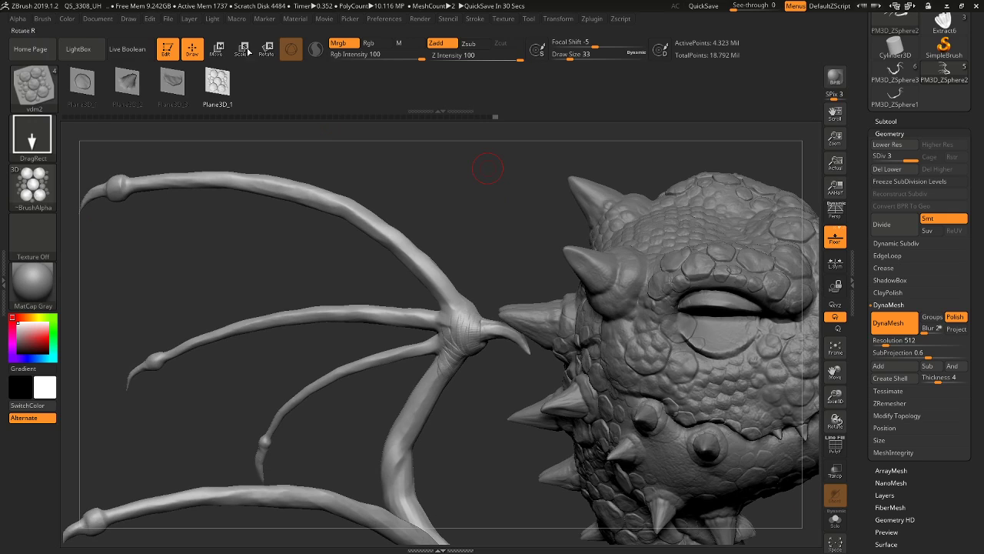
Stamp vdm2 scale clusters with the Plane3D_1 alpha around both sides of the wing's wrist joint
drag(317, 101, 321, 102)
drag(421, 217, 451, 330)
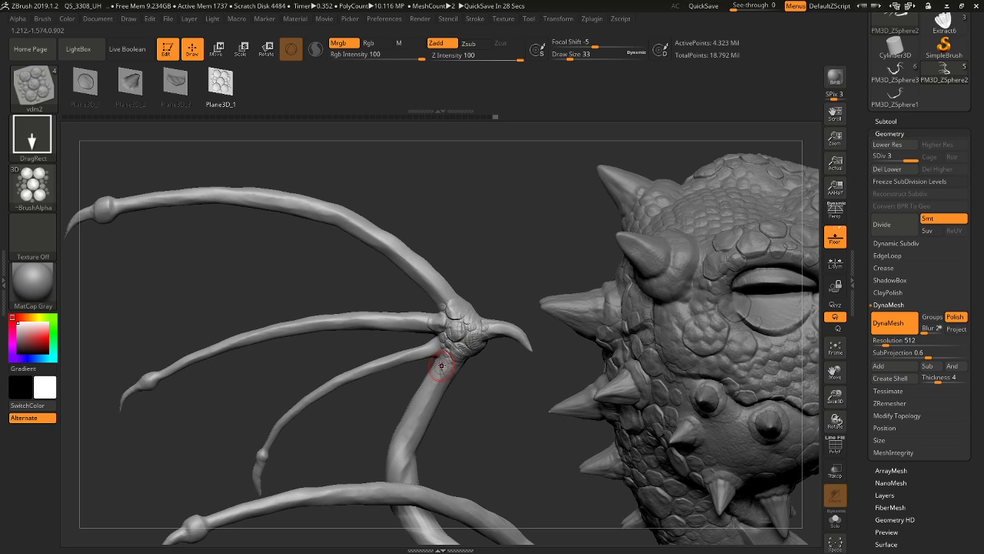
mouse_move(441, 365)
mouse_down()
mouse_move(447, 382)
mouse_move(434, 363)
mouse_up()
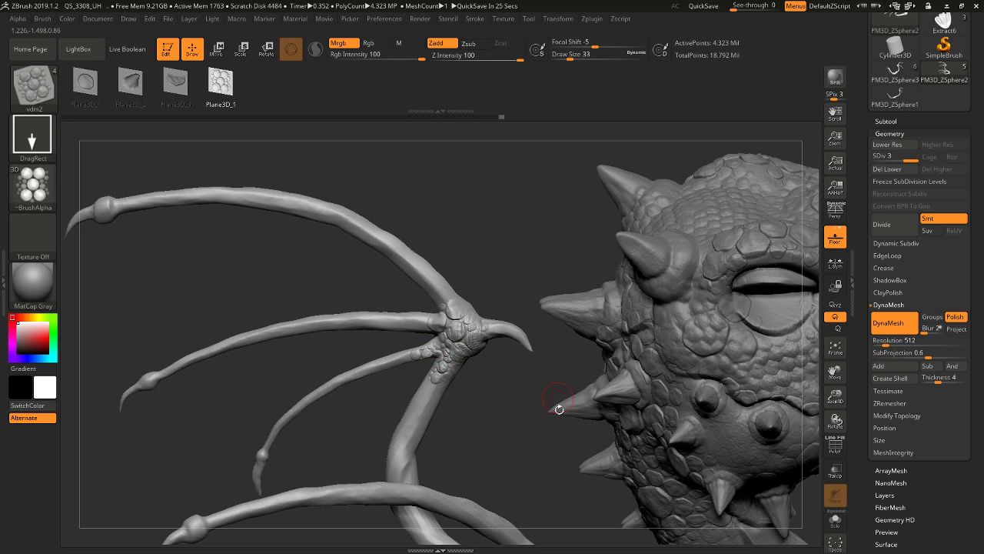
drag(559, 410, 407, 329)
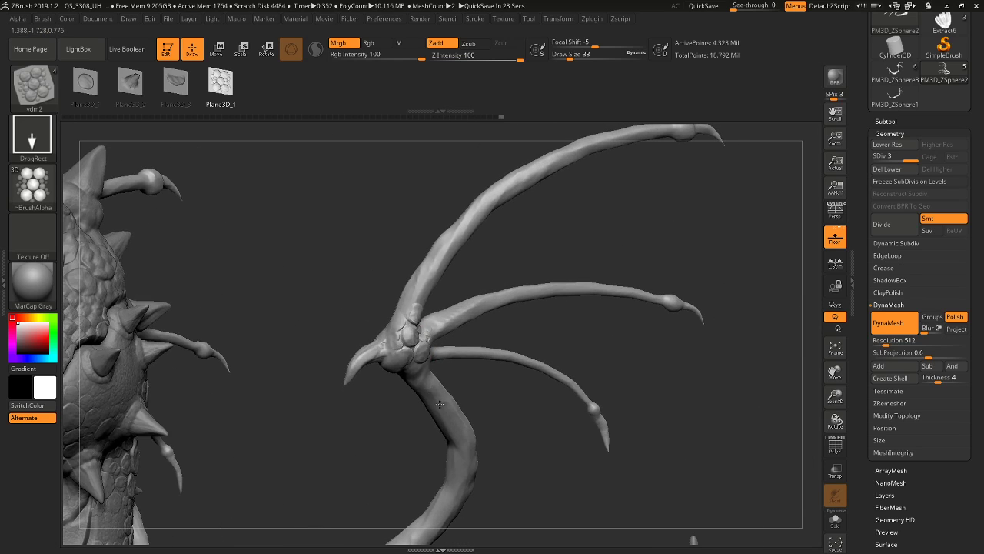
drag(440, 404, 440, 388)
drag(418, 288, 434, 379)
Try stamping Plane3D_1 scale clusters on the shoulder end of the wing arm, and undo them
drag(673, 384, 761, 454)
alt+drag(770, 487, 789, 272)
drag(789, 272, 769, 257)
drag(268, 399, 353, 401)
drag(542, 340, 567, 318)
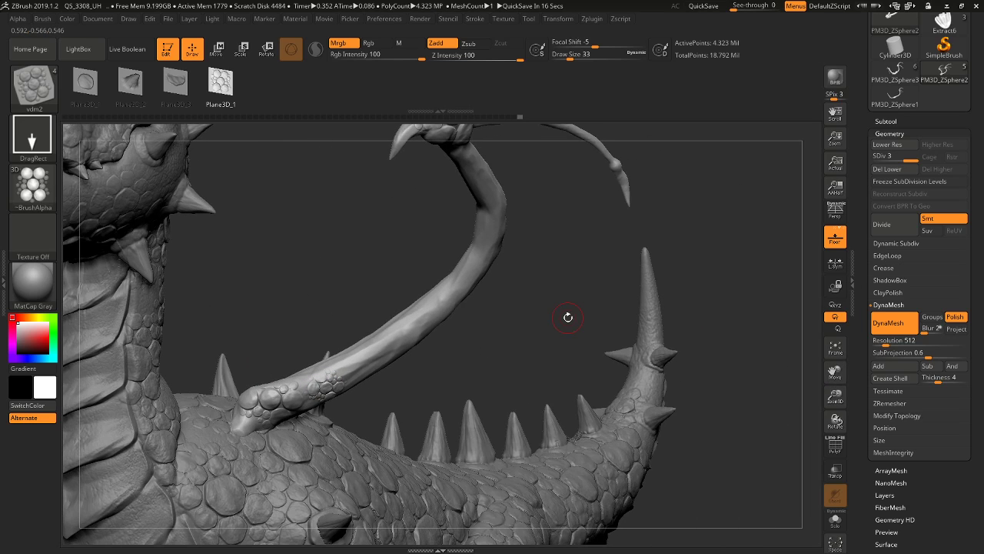
key(ctrl+z)
key(ctrl+z)
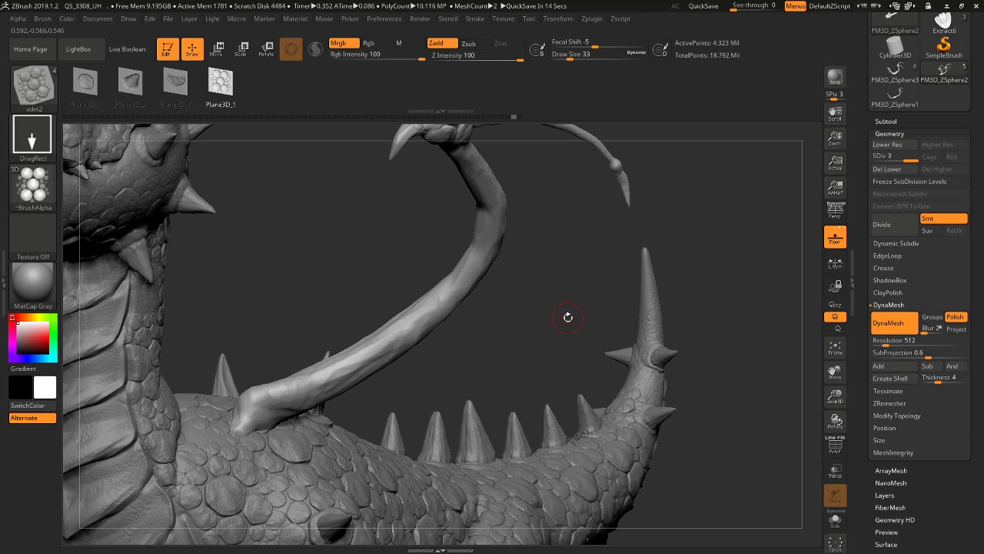
Switch the vdm2 brush to the Plane3D_3 alpha and stamp plate scales on the shoulder end of the wing arm
click(176, 81)
mouse_move(250, 400)
mouse_down()
mouse_move(229, 442)
mouse_move(273, 391)
mouse_move(254, 406)
mouse_move(274, 393)
mouse_move(268, 397)
mouse_up()
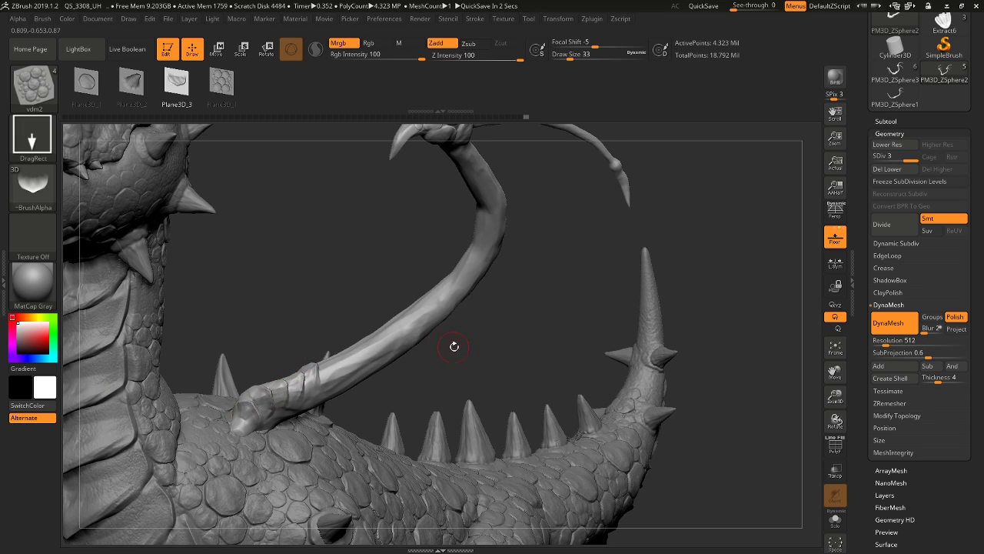
drag(453, 346, 322, 367)
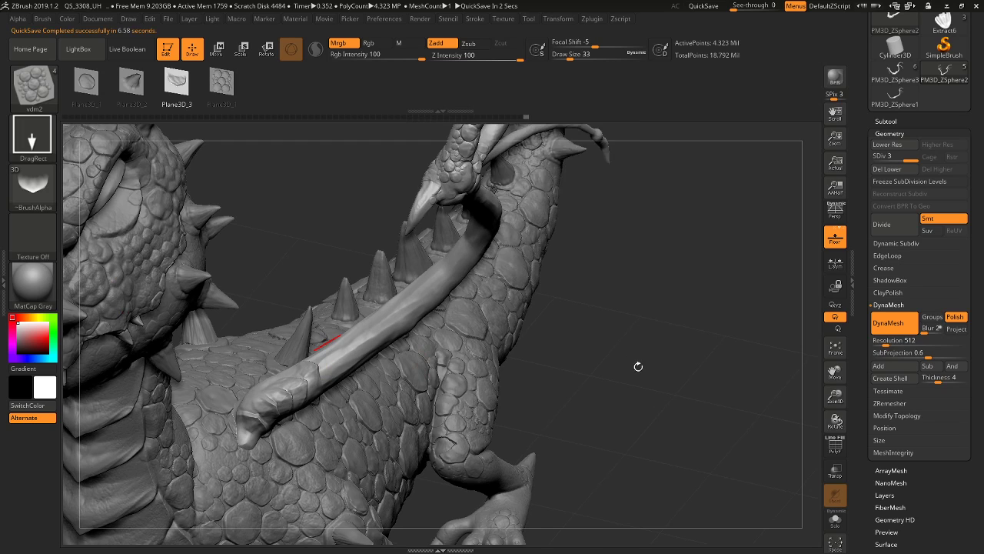
mouse_move(638, 367)
mouse_down()
mouse_move(626, 369)
mouse_move(647, 357)
mouse_up()
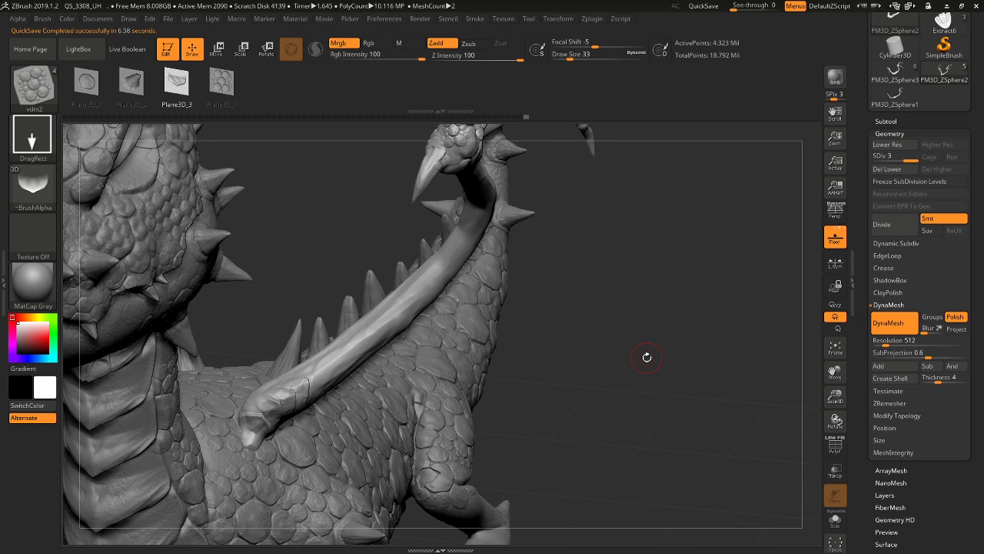
key(ctrl)
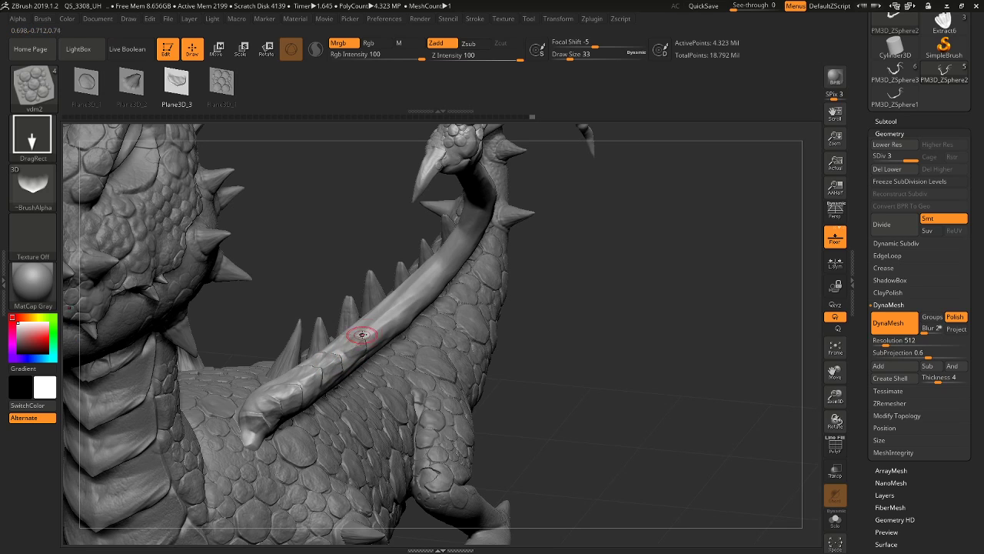
Stamp a row of overlapping Plane3D_3 plates up the lower half of the wing arm
drag(363, 334, 367, 315)
key(ctrl+z)
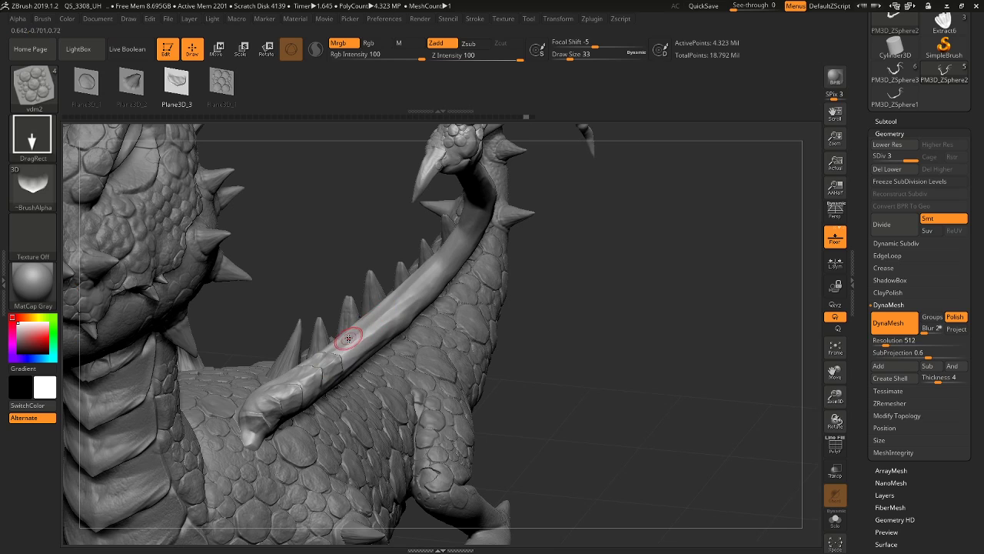
drag(350, 349, 323, 376)
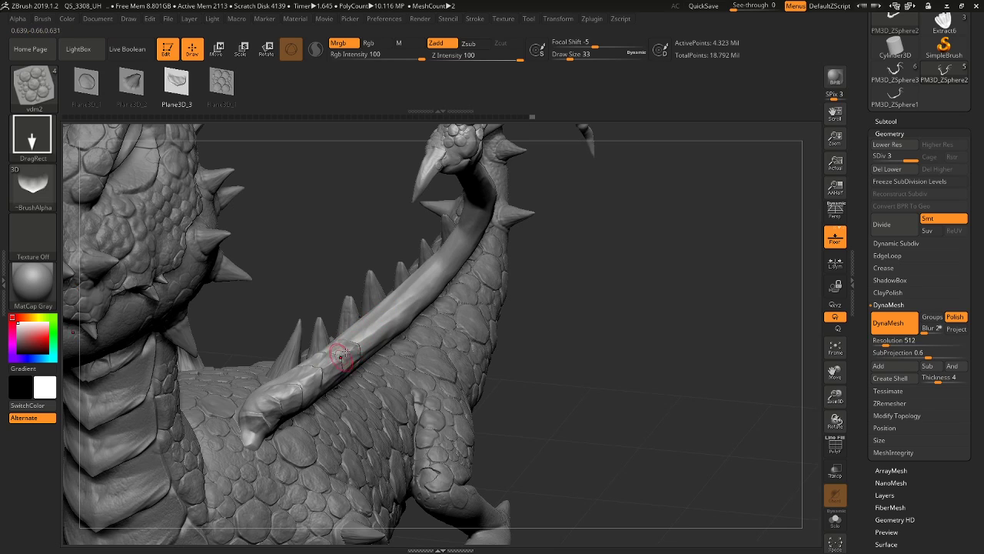
mouse_move(366, 336)
mouse_down()
mouse_move(349, 354)
mouse_move(371, 312)
mouse_move(374, 332)
mouse_move(358, 347)
mouse_up()
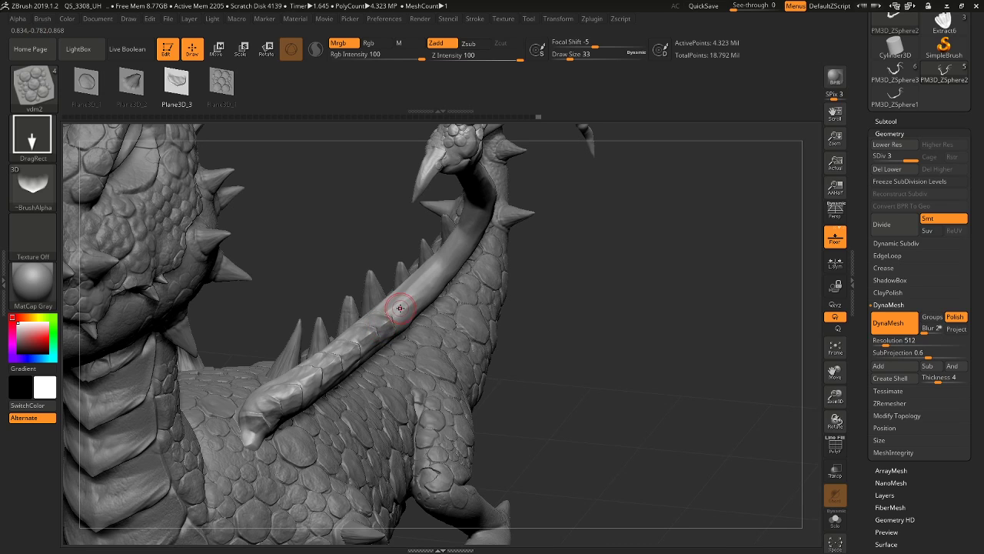
mouse_move(400, 310)
mouse_down()
mouse_move(382, 326)
mouse_move(407, 288)
mouse_move(405, 305)
mouse_up()
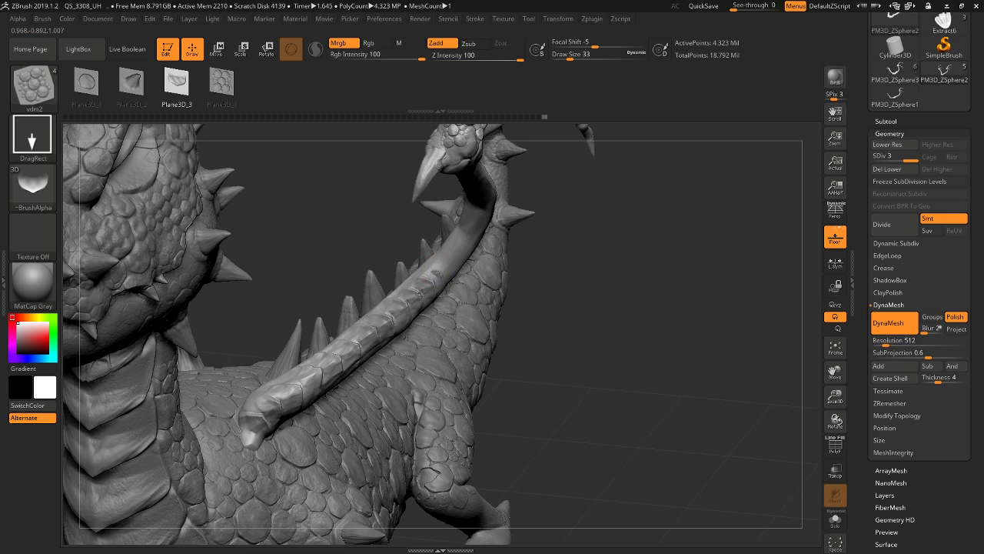
Extend the row of Plane3D_3 plates to the bend of the wing arm, undoing a misplaced stamp
drag(584, 317, 555, 257)
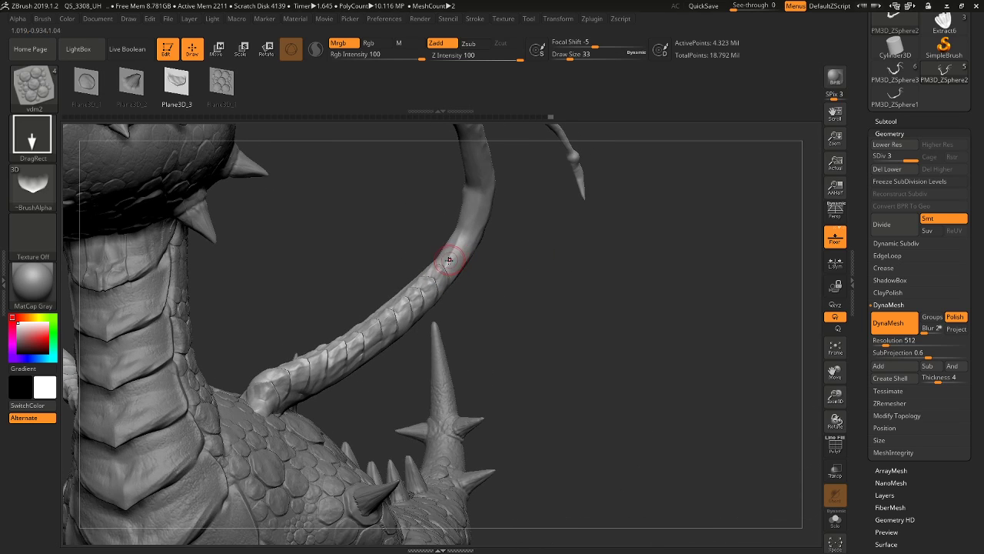
drag(450, 258, 443, 267)
key(ctrl+z)
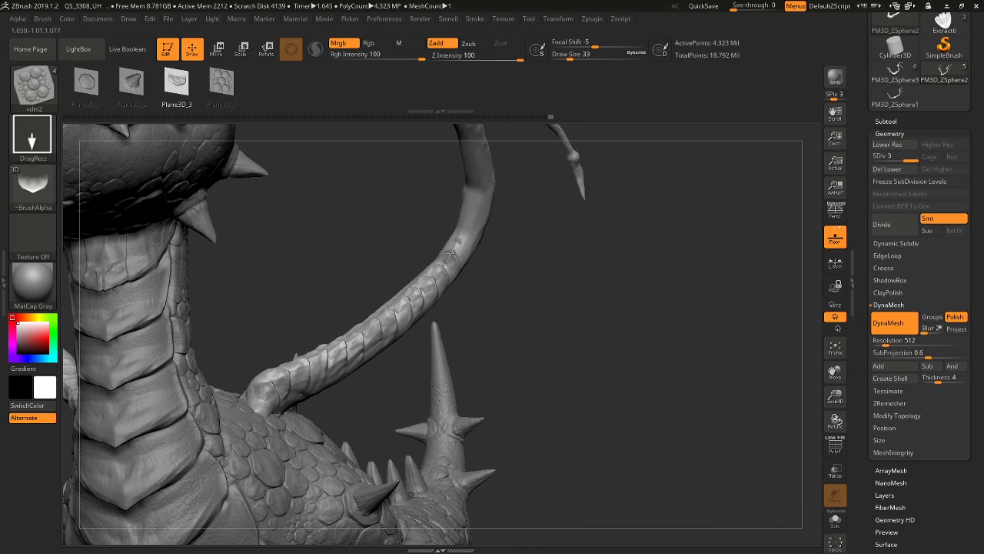
drag(460, 237, 458, 240)
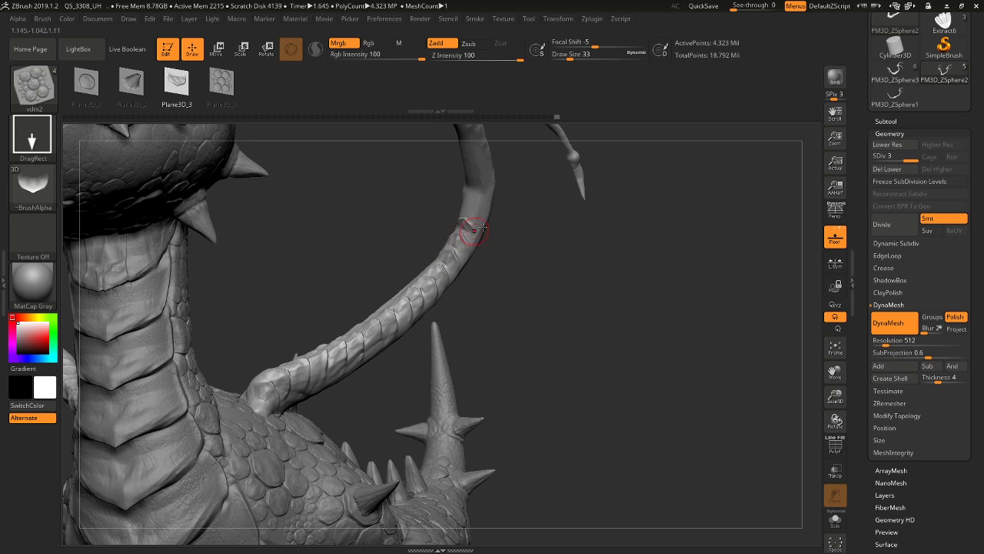
drag(555, 218, 575, 193)
Stamp pointed Plane3D_3 plates along the front of the wing arm from the bend up to the wrist
drag(836, 371, 833, 530)
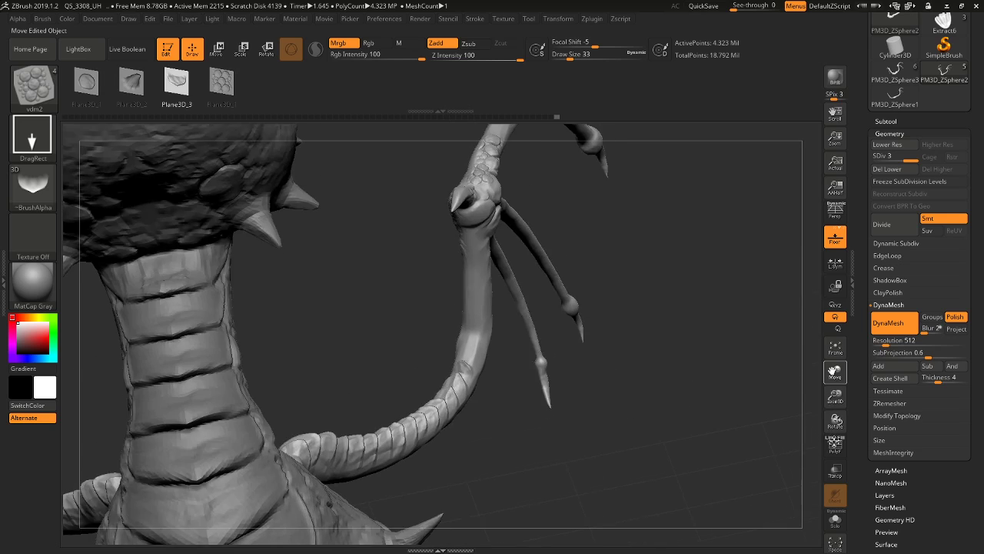
drag(648, 283, 675, 315)
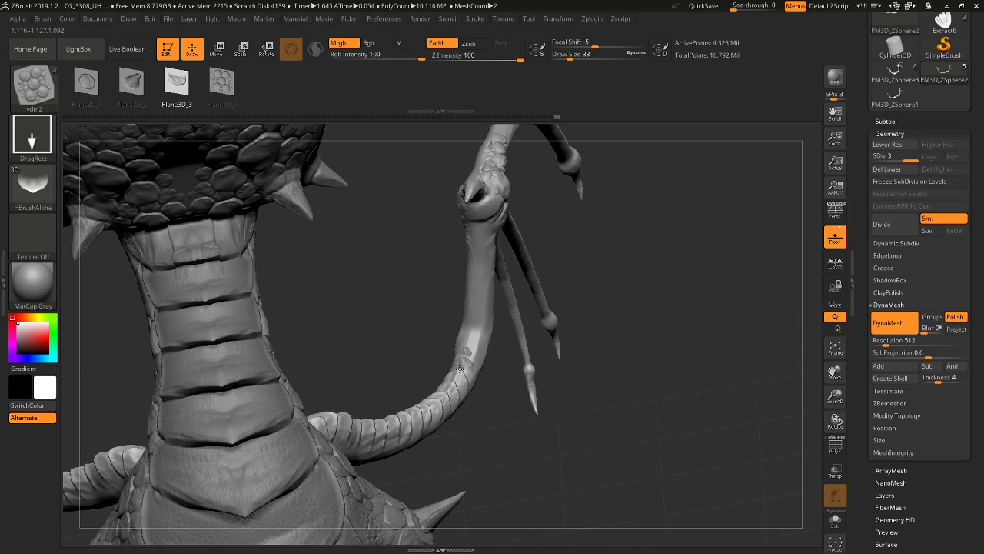
key(ctrl+z)
mouse_move(467, 341)
mouse_down()
mouse_move(461, 357)
mouse_move(473, 292)
mouse_up()
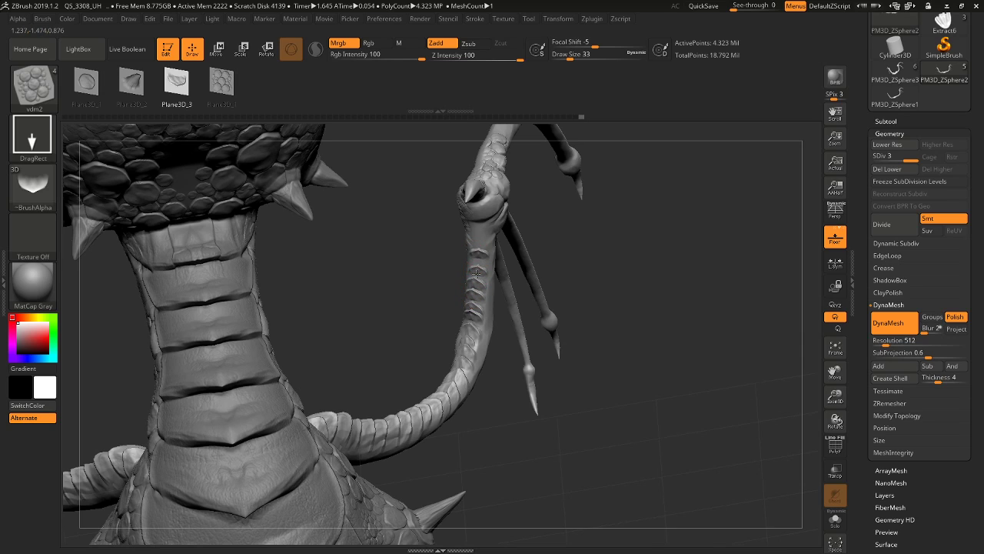
drag(477, 239, 477, 236)
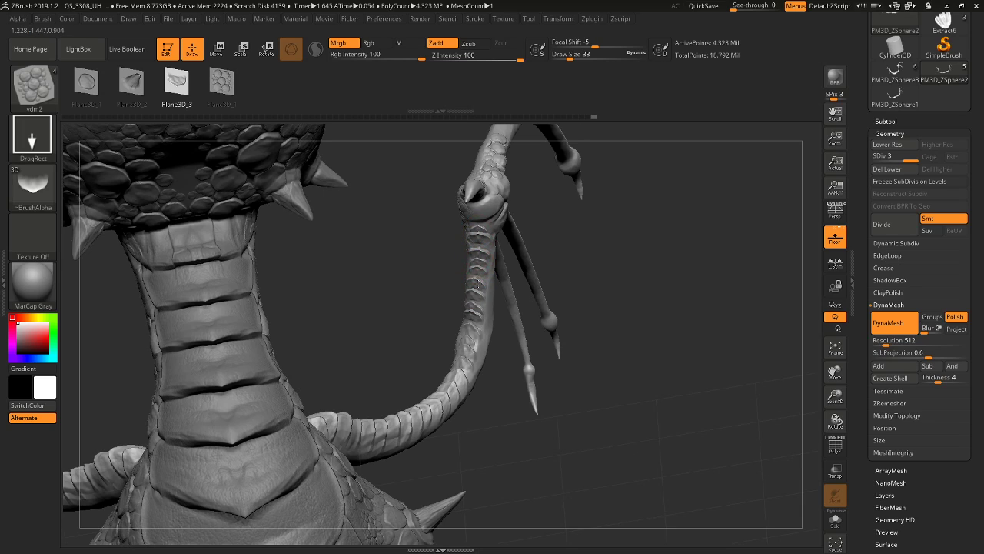
Switch back to the Plane3D_1 alpha and stamp round scales beside the spikes on the upper wing arm
drag(655, 284, 578, 250)
drag(335, 338, 342, 287)
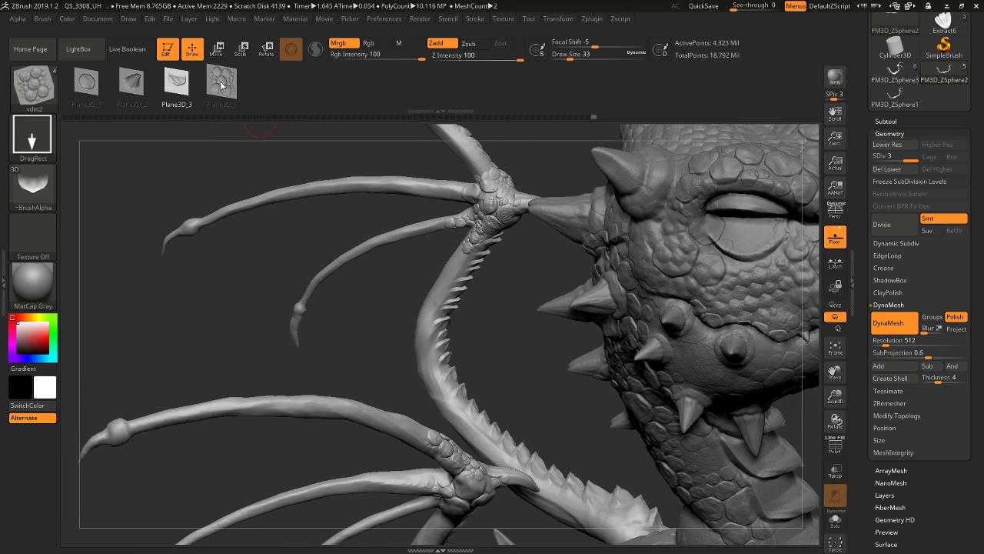
mouse_move(310, 263)
mouse_down()
mouse_move(425, 269)
mouse_move(448, 302)
mouse_up()
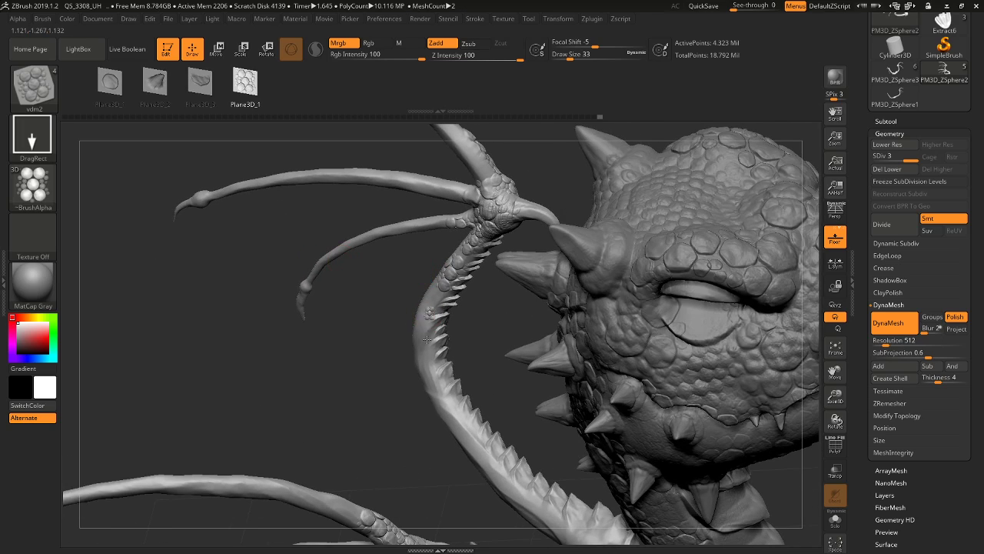
drag(427, 339, 428, 369)
mouse_move(516, 393)
mouse_down()
mouse_move(578, 409)
mouse_move(586, 439)
mouse_up()
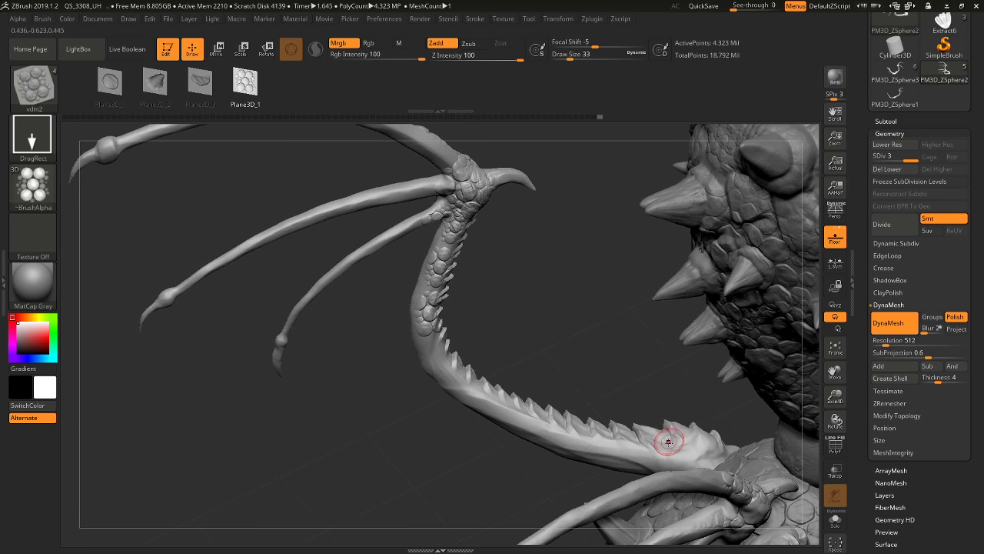
Fill the lower wing arm beside the spikes with Plane3D_1 scales, from the shoulder to the bend
drag(679, 456, 729, 486)
drag(622, 447, 651, 464)
drag(581, 438, 523, 427)
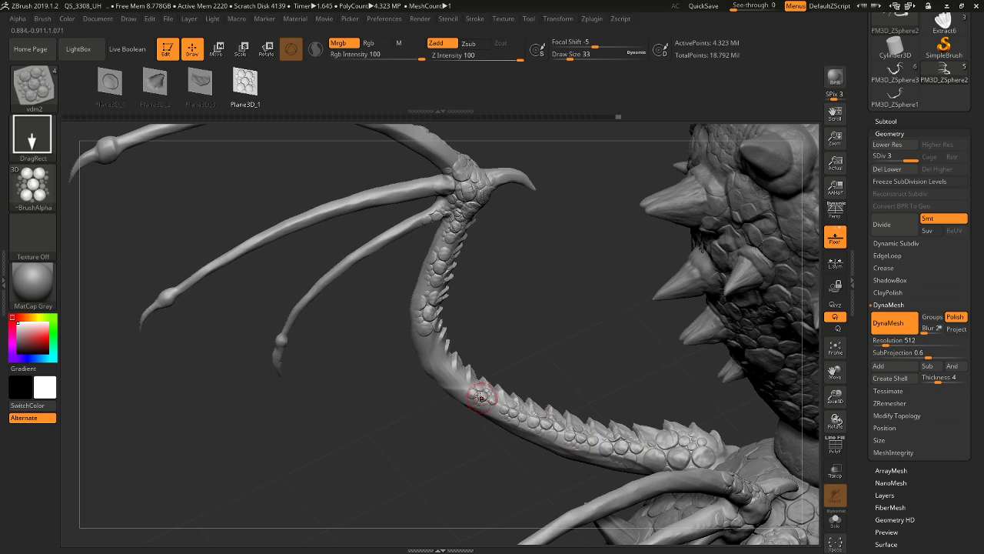
mouse_move(455, 368)
mouse_down()
mouse_move(433, 346)
mouse_move(449, 358)
mouse_up()
Stamp Plane3D_1 scales along the base of the wing's middle finger bone
drag(558, 302, 555, 286)
drag(431, 190, 447, 213)
drag(372, 200, 380, 212)
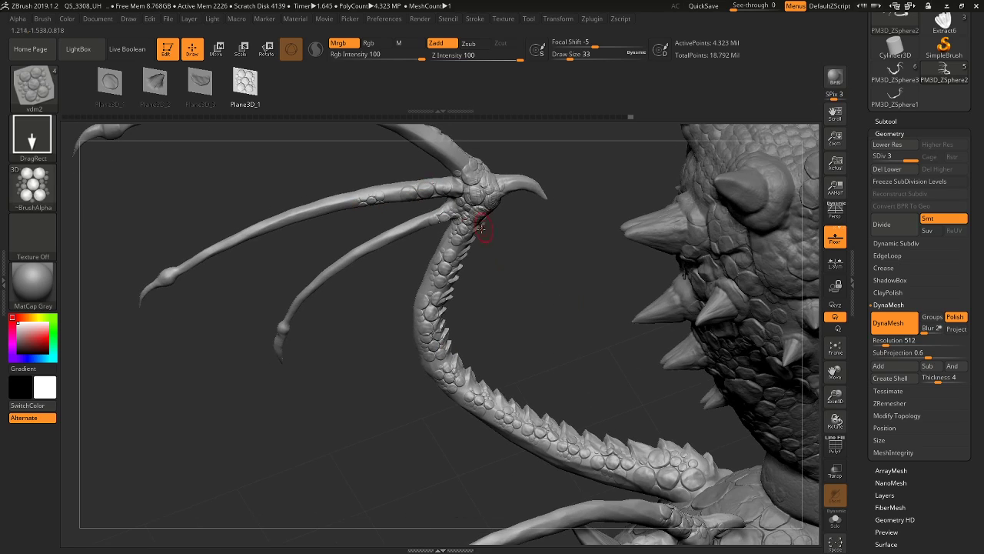
Cover the opposite side of the wing arm with Plane3D_1 scales from the wrist down to the shoulder
mouse_move(583, 345)
mouse_down()
mouse_move(581, 303)
mouse_move(523, 353)
mouse_move(483, 251)
mouse_move(472, 269)
mouse_move(427, 245)
mouse_move(477, 313)
mouse_move(470, 398)
mouse_move(408, 449)
mouse_move(415, 442)
mouse_move(388, 473)
mouse_move(392, 488)
mouse_move(313, 495)
mouse_move(365, 496)
mouse_up()
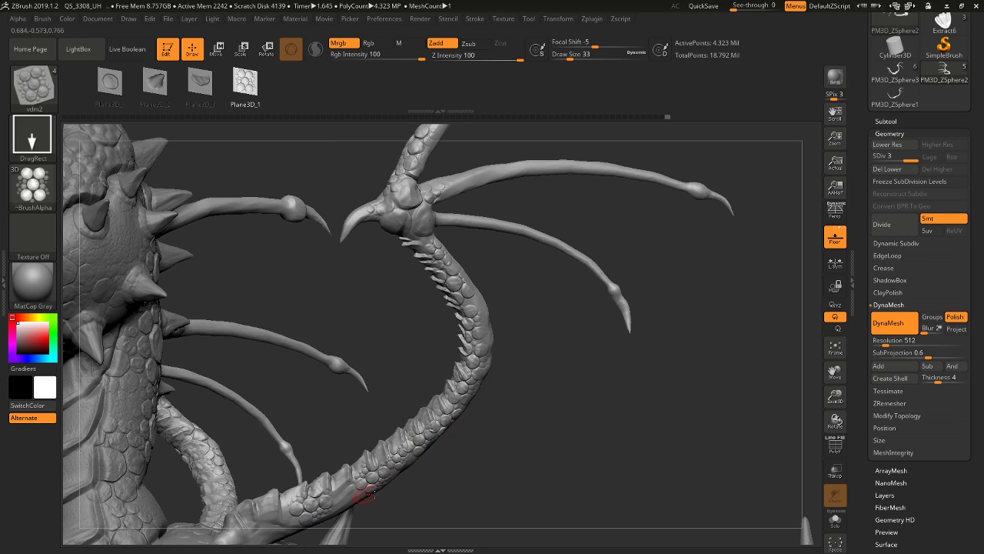
drag(834, 373, 633, 345)
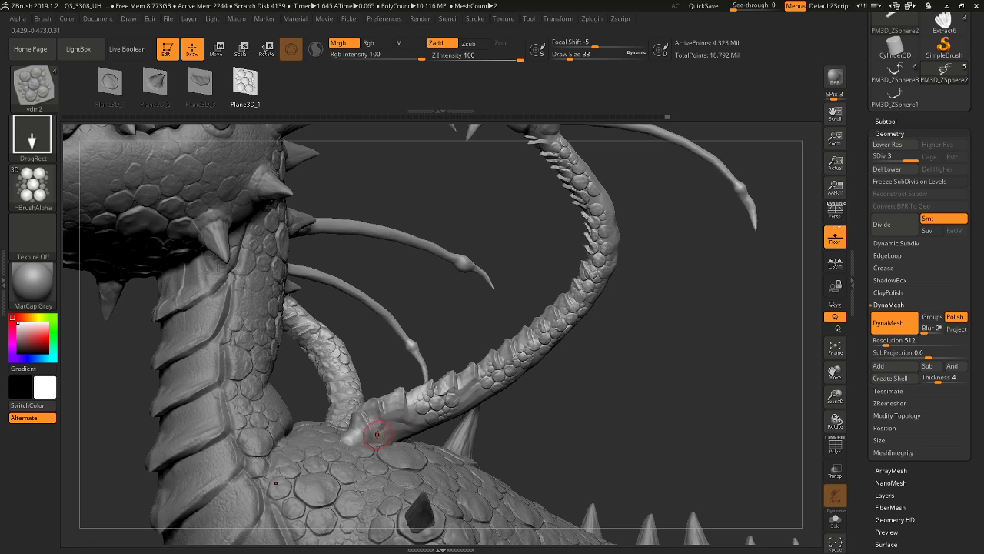
drag(400, 424, 418, 439)
drag(500, 254, 471, 204)
Select the DamStandard brush with draw size 20 and carve creases between the scales on the lower wing arm
click(32, 86)
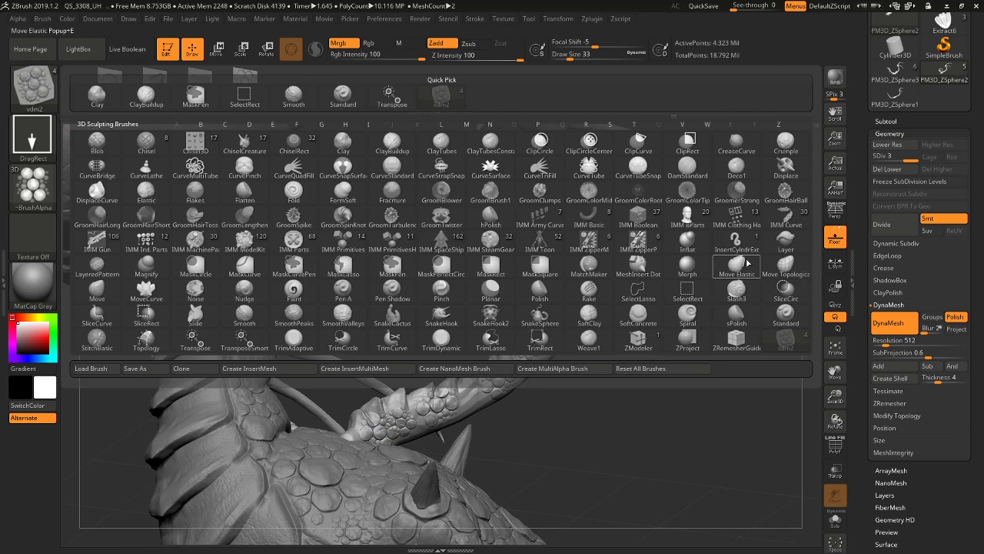
click(687, 170)
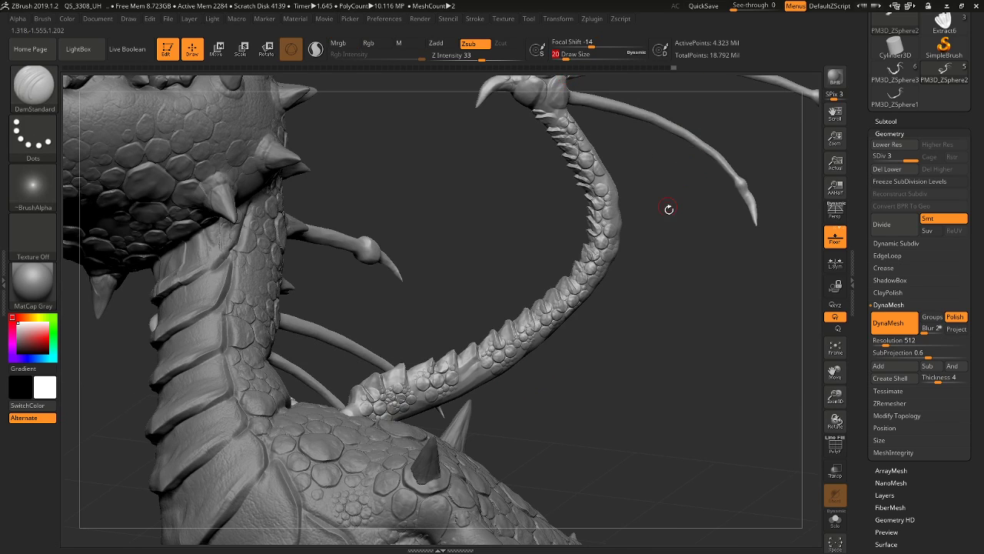
drag(669, 209, 672, 134)
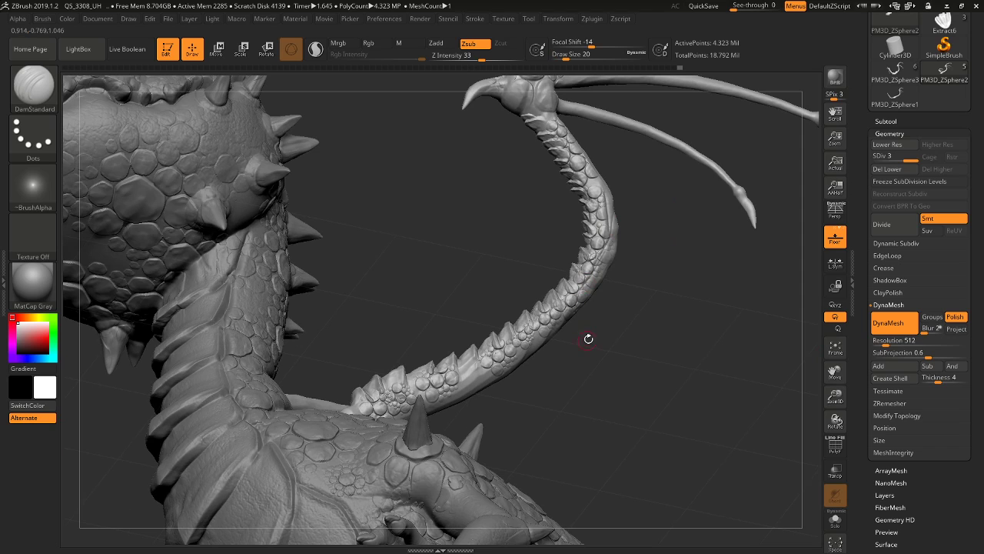
drag(588, 339, 501, 314)
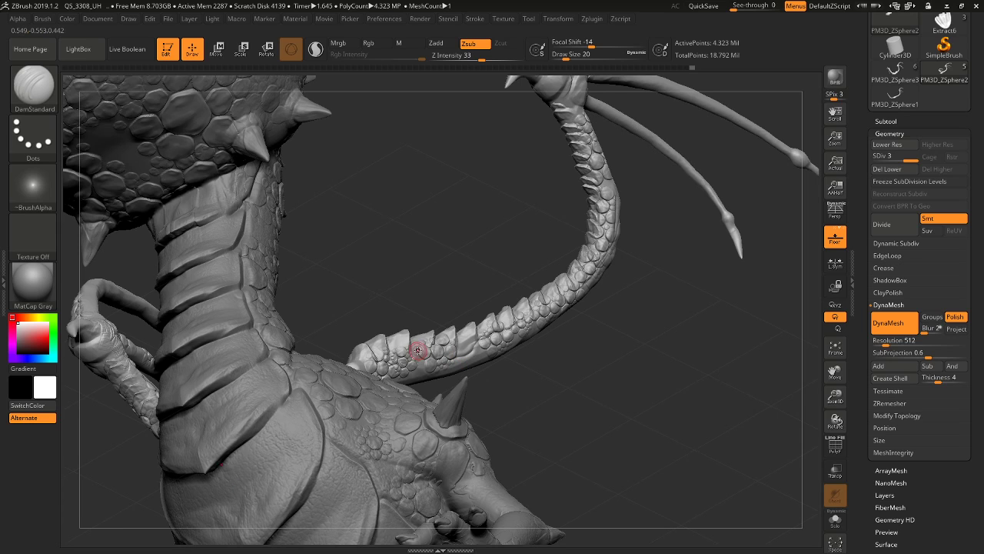
drag(668, 306, 696, 322)
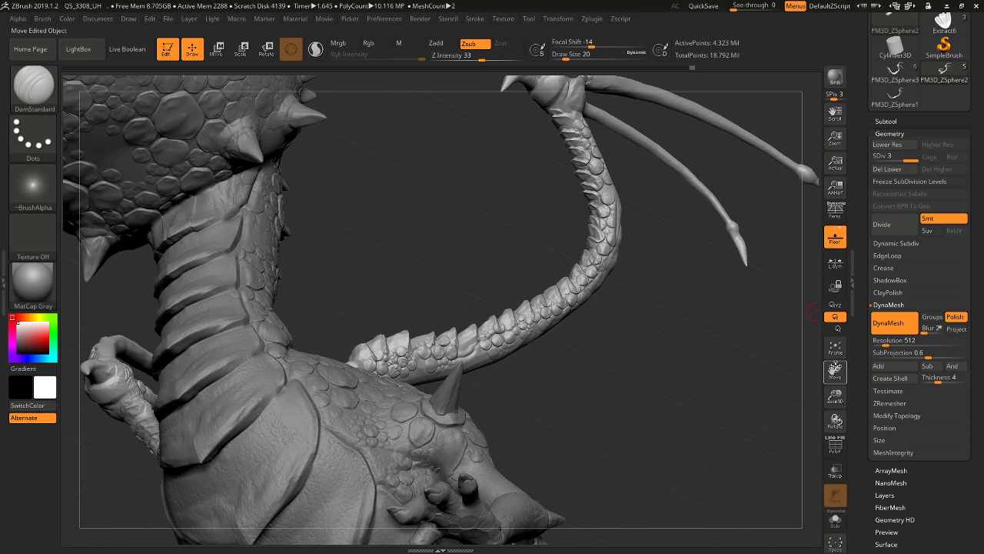
Carve DamStandard creases around the wing's wrist joint and lengthwise along the base of the middle finger bone
drag(835, 372, 834, 507)
right_drag(529, 177, 547, 256)
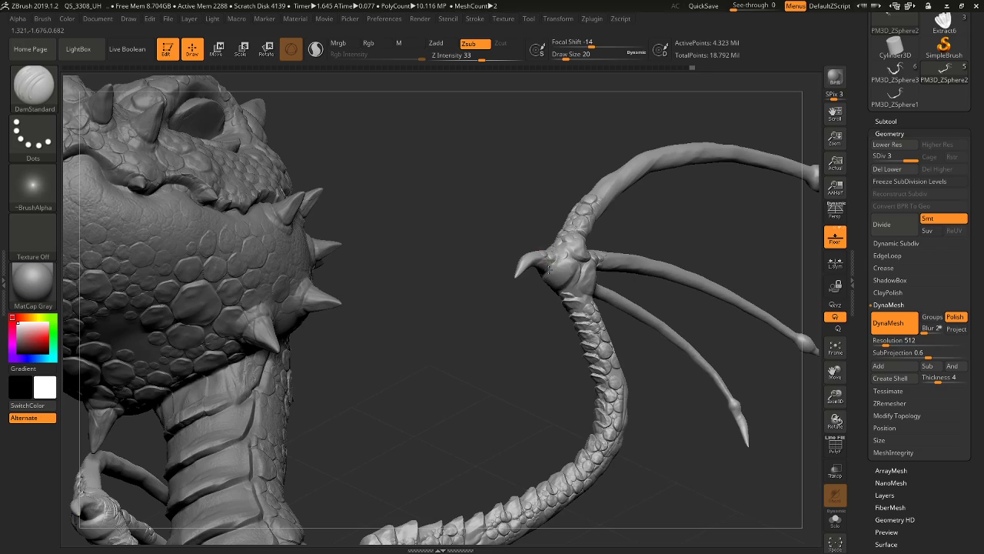
drag(549, 269, 565, 255)
mouse_move(342, 181)
mouse_down()
mouse_move(556, 188)
mouse_move(554, 221)
mouse_up()
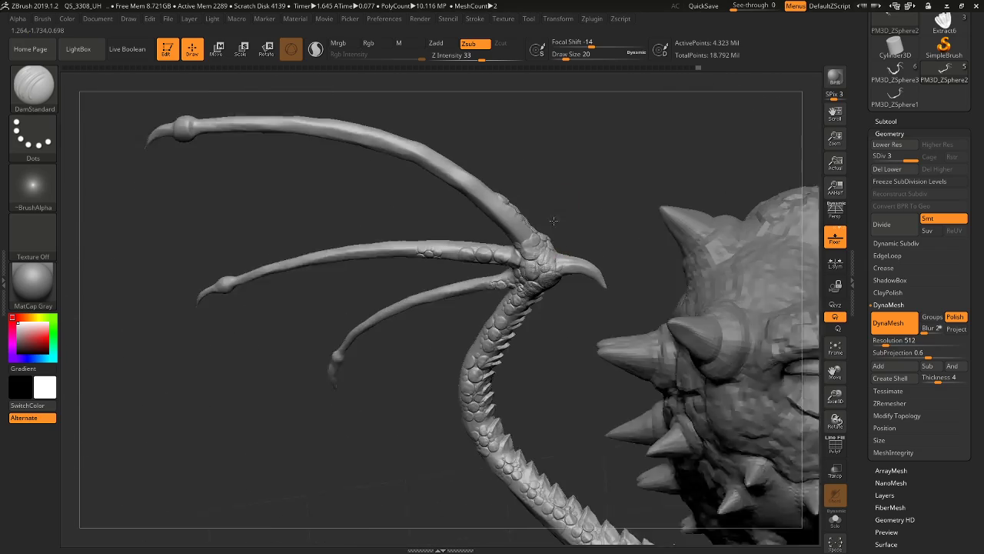
right_drag(554, 221, 552, 258)
right_drag(563, 305, 555, 246)
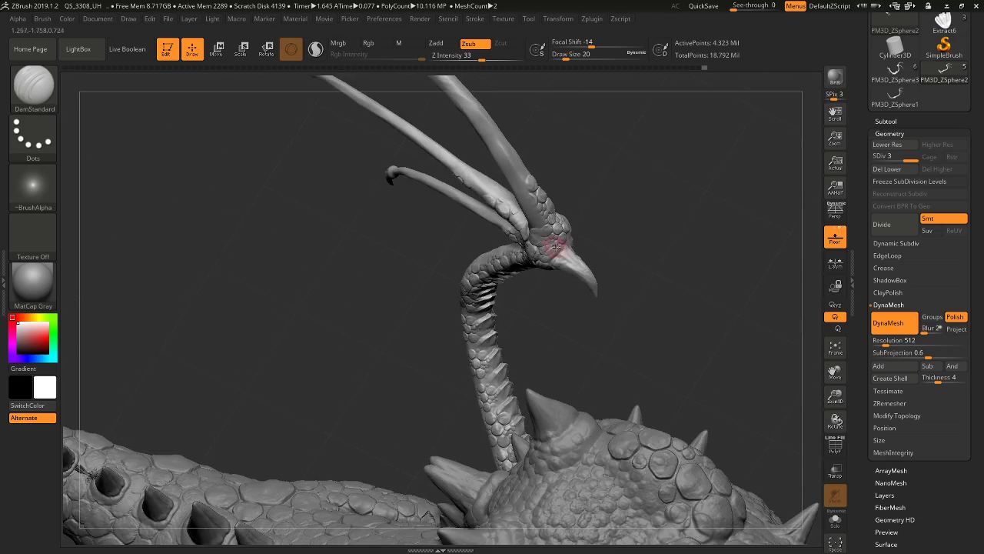
drag(632, 221, 654, 247)
right_drag(760, 361, 687, 193)
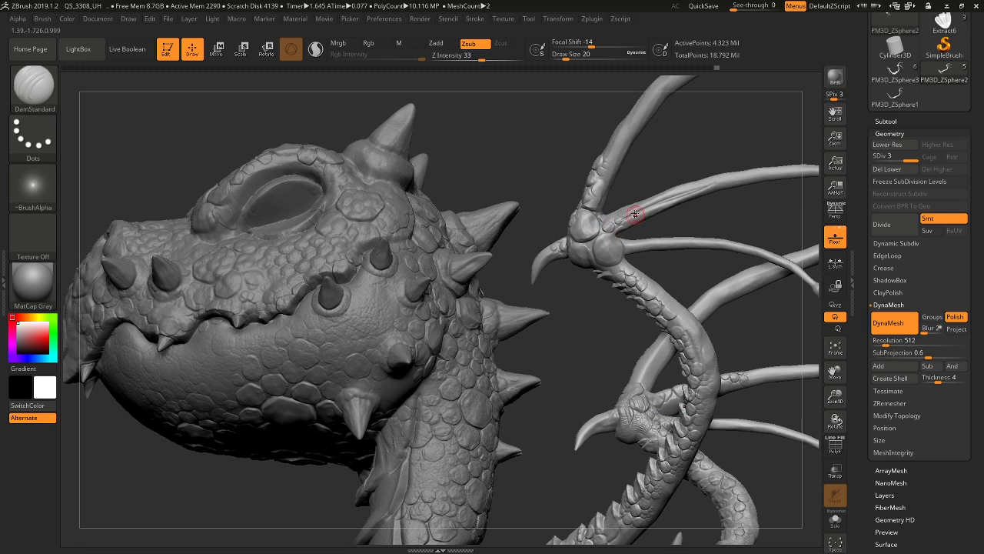
Carve lengthwise DamStandard creases along the lowest finger bone, starting from the wrist joint
right_drag(716, 310, 568, 262)
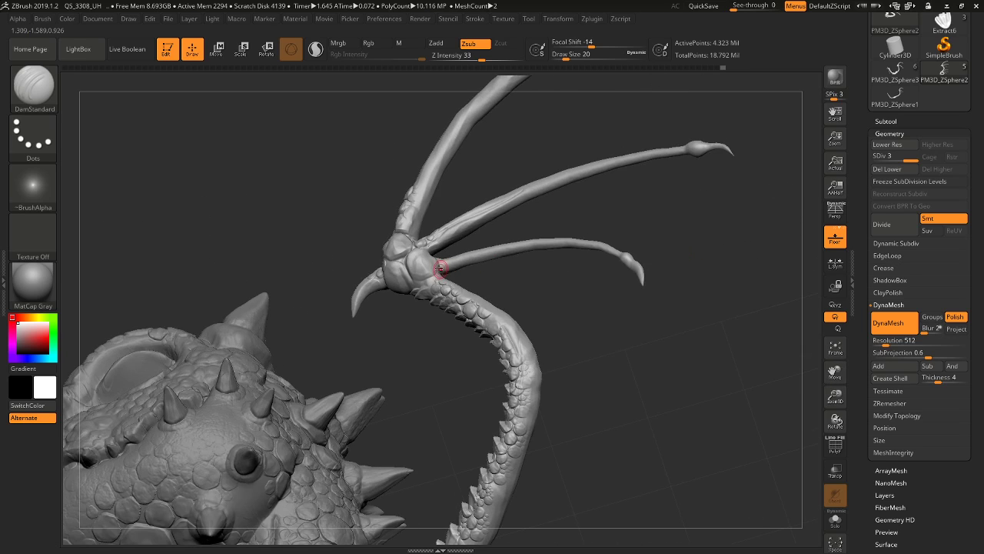
drag(456, 268, 545, 244)
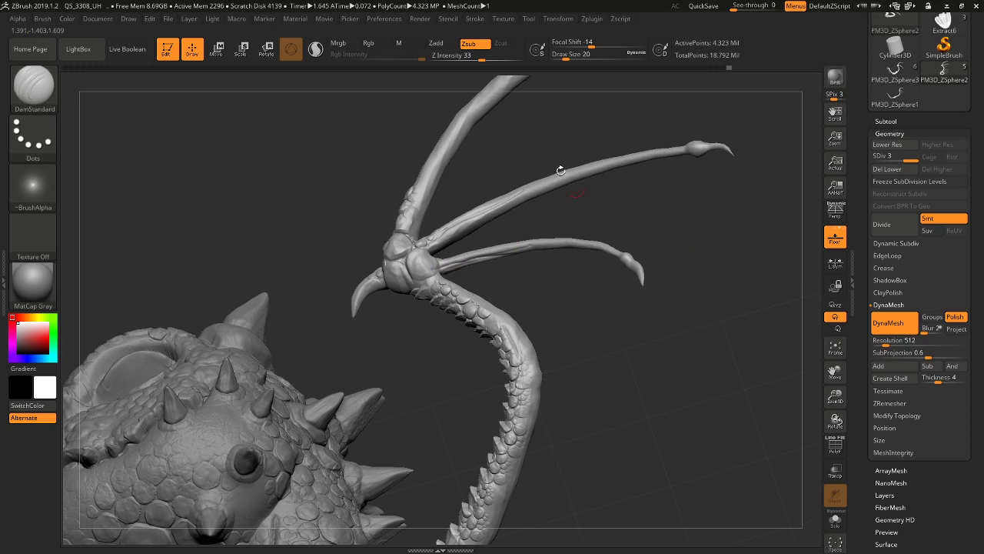
mouse_move(634, 260)
right_down()
mouse_move(629, 403)
mouse_move(626, 262)
right_up()
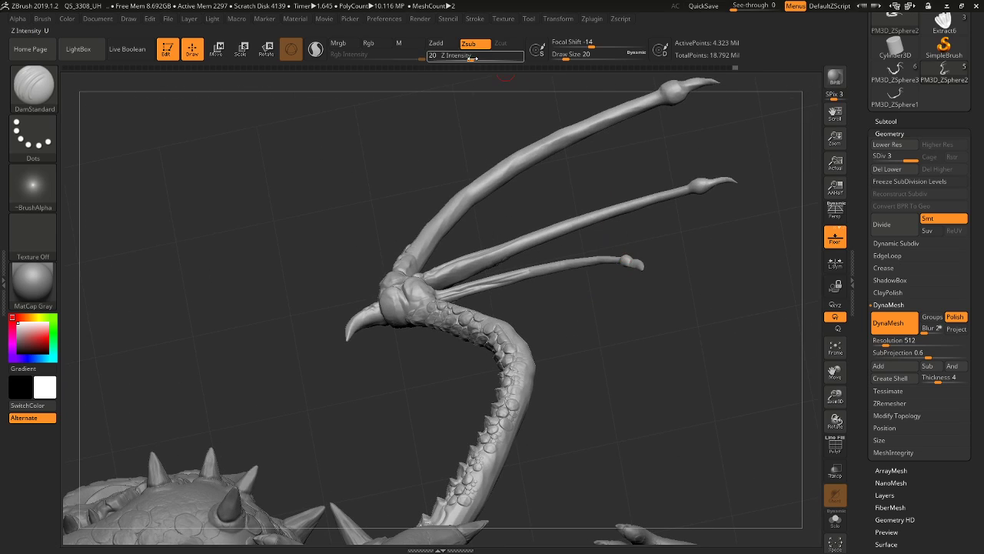
Set the DamStandard Z Intensity to 26 and carve long creases along the uppermost finger bone, from its tip knuckle inward
drag(473, 58, 477, 59)
drag(646, 292, 608, 242)
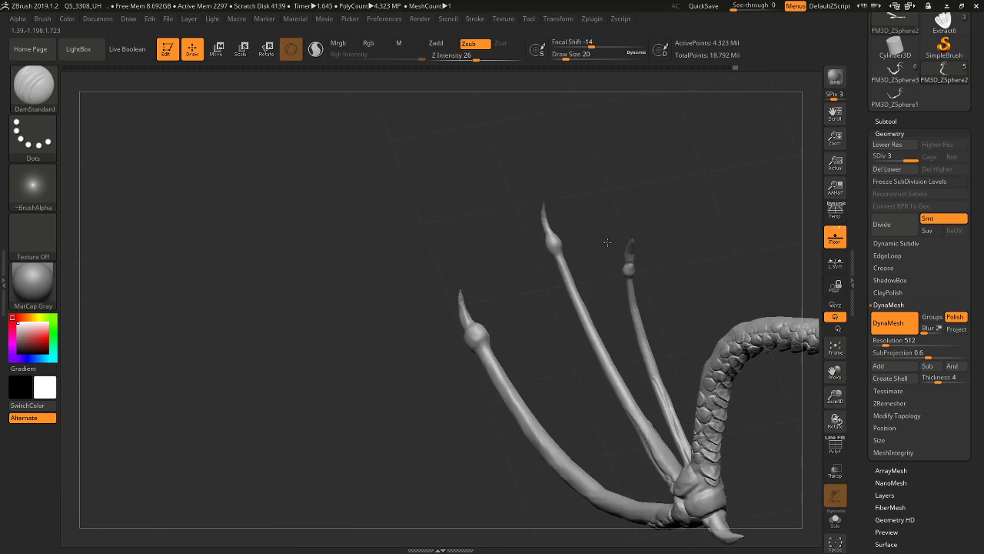
right_drag(607, 243, 629, 257)
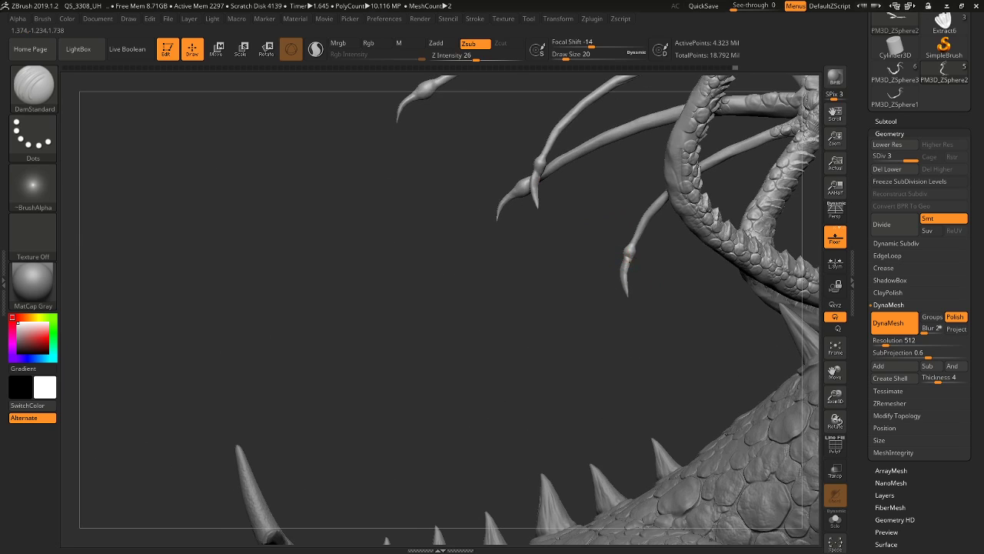
drag(579, 247, 583, 200)
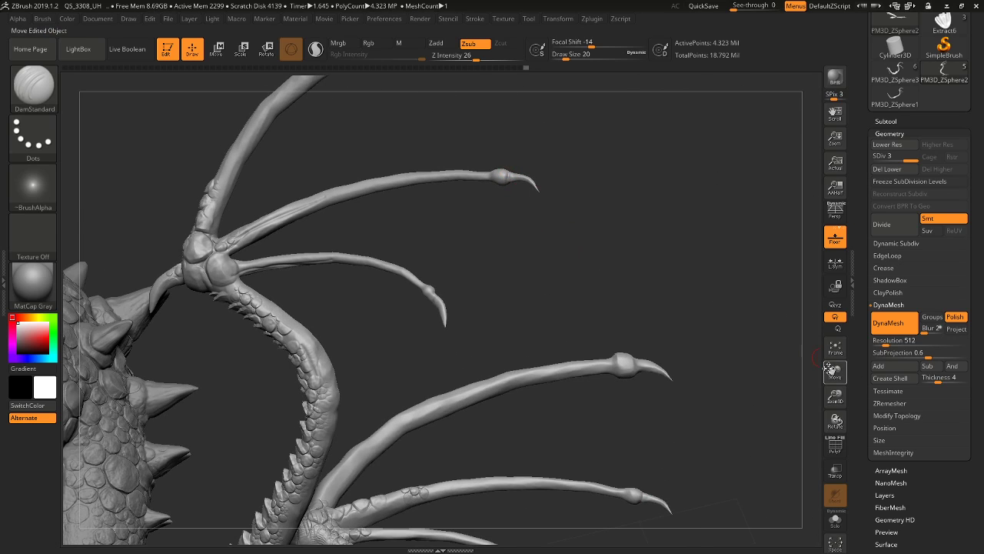
right_drag(738, 307, 643, 246)
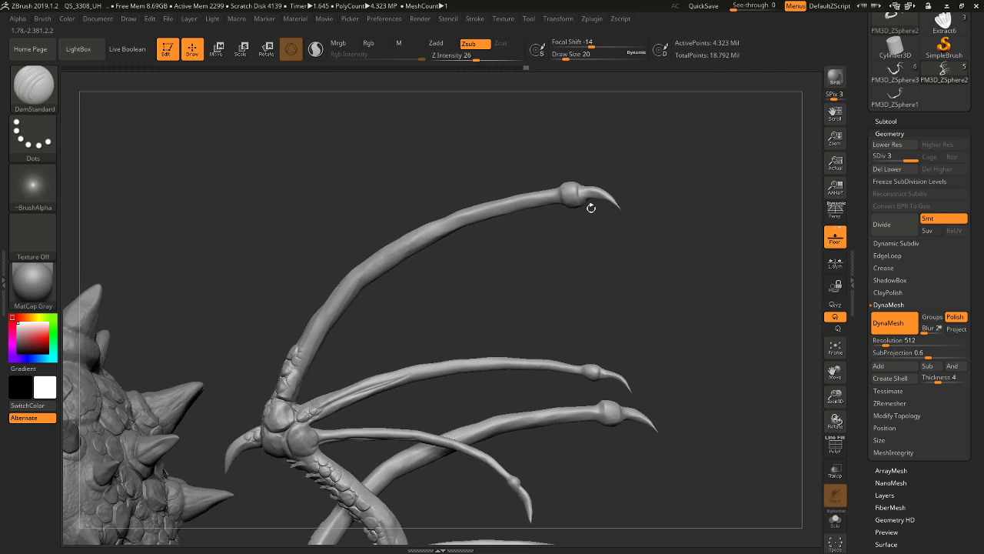
right_drag(590, 207, 585, 183)
right_drag(492, 216, 623, 229)
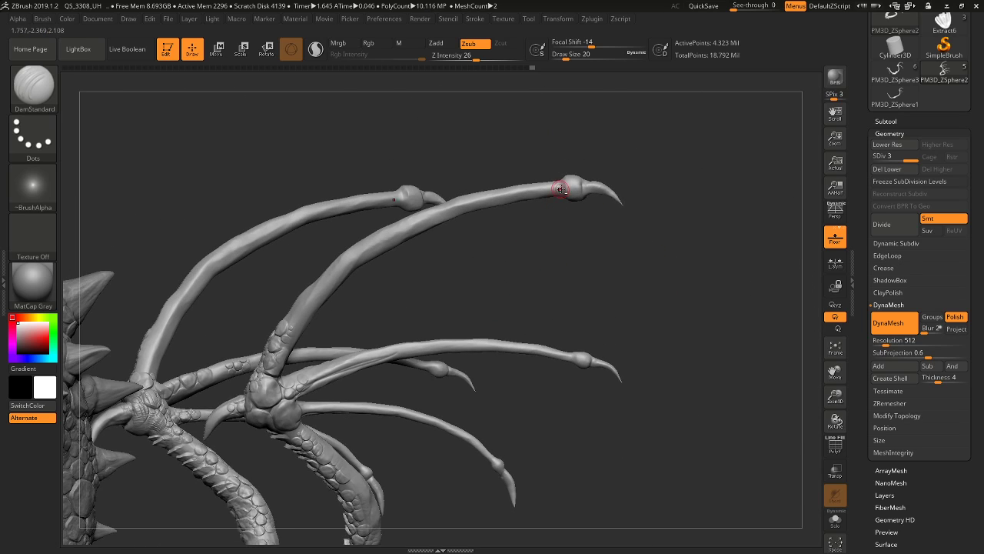
drag(562, 189, 493, 208)
drag(564, 190, 497, 202)
drag(437, 219, 347, 262)
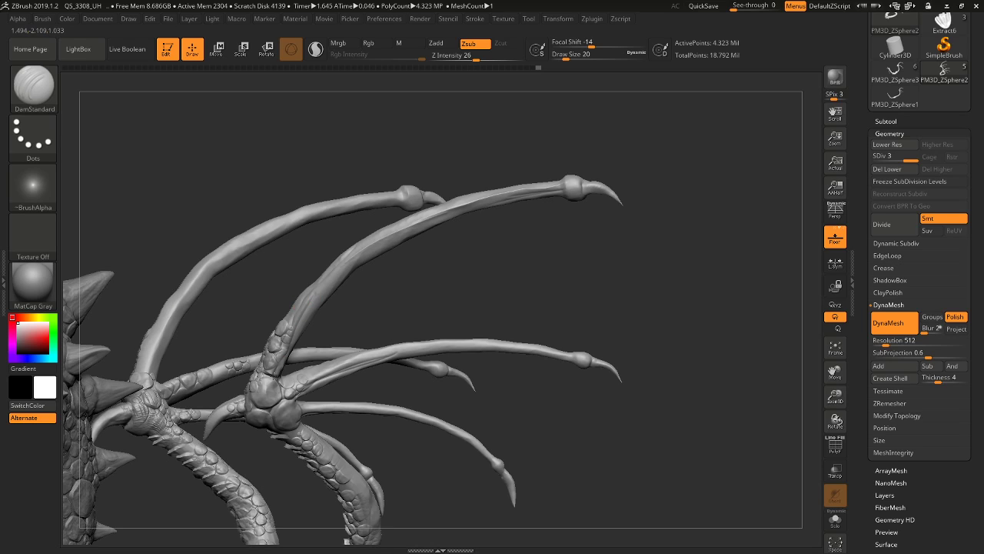
Extend the lengthwise creases on the uppermost finger bone from its mid-length down to the scales at its base
drag(507, 308, 429, 285)
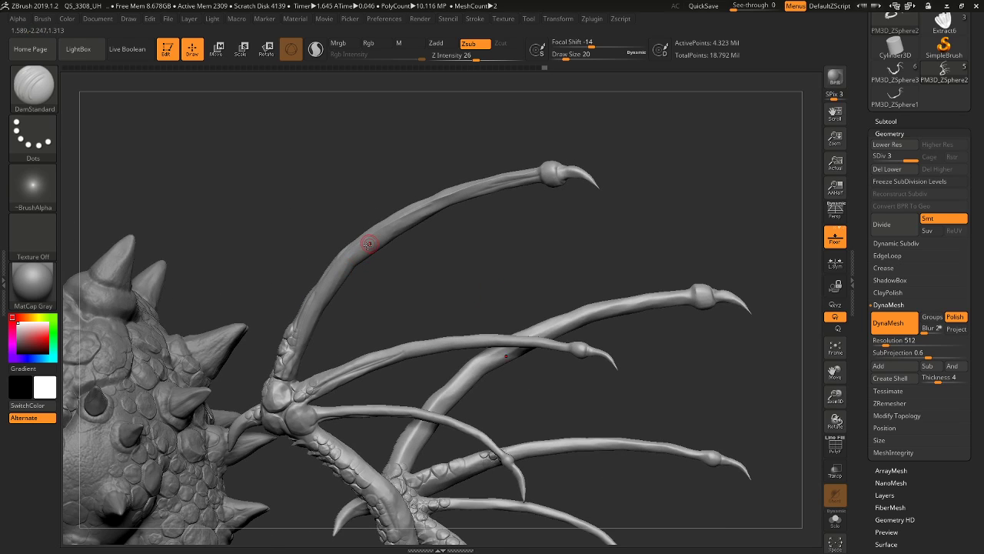
mouse_move(369, 244)
mouse_down()
mouse_move(328, 283)
mouse_move(300, 336)
mouse_up()
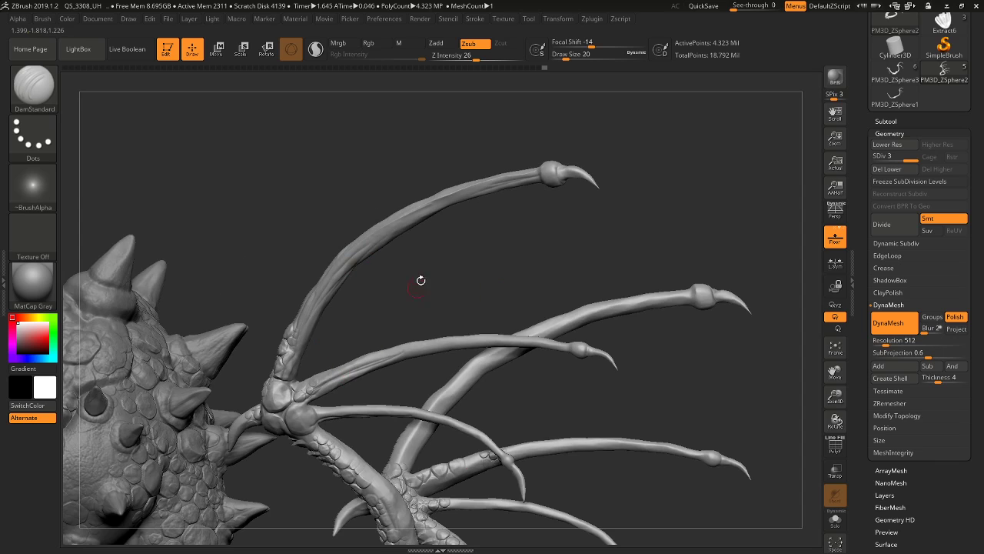
drag(420, 279, 426, 336)
drag(642, 357, 602, 276)
drag(551, 346, 555, 364)
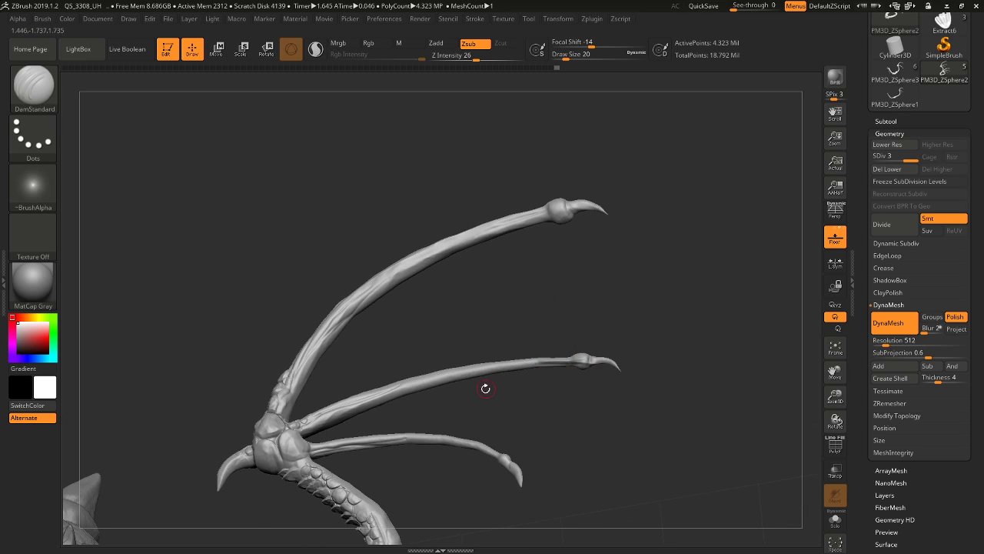
drag(606, 417, 204, 379)
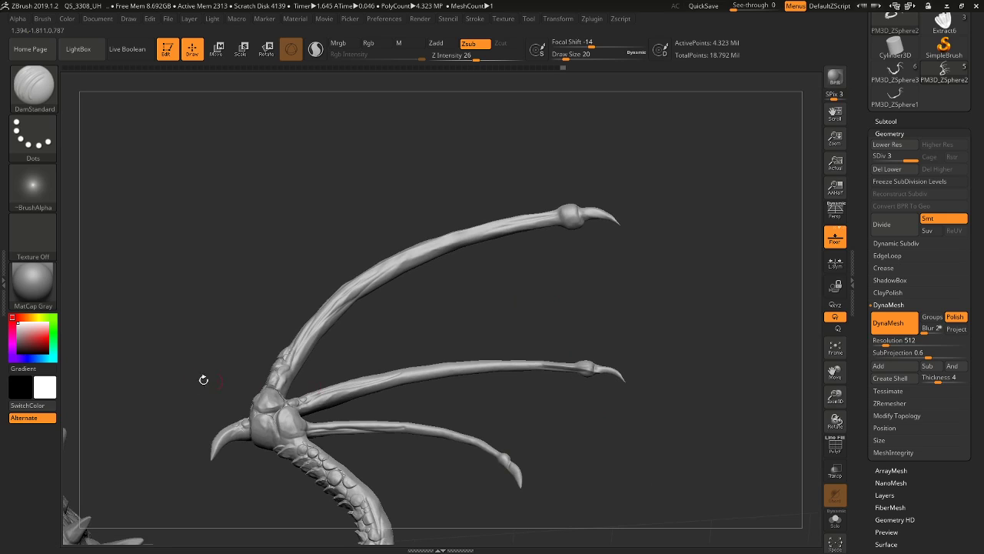
drag(227, 477, 253, 463)
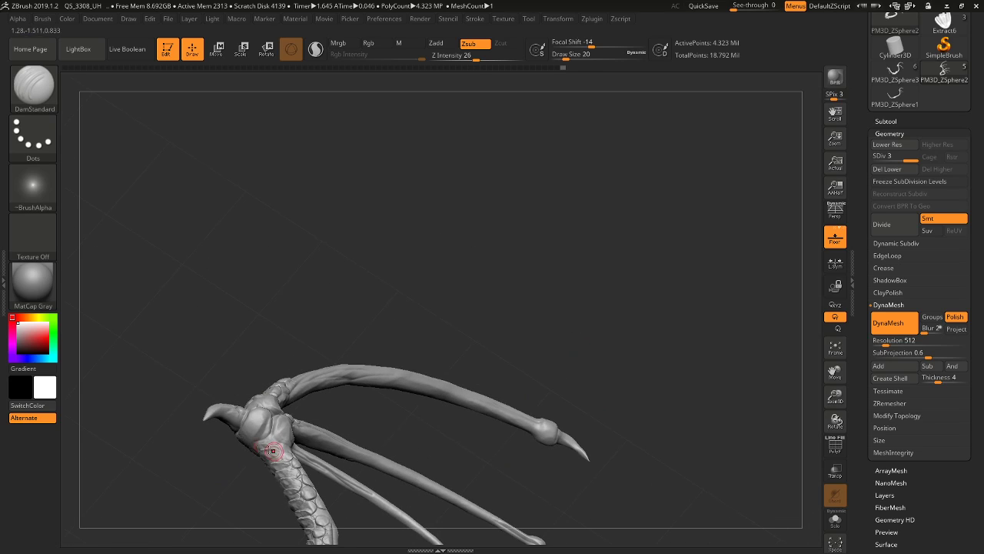
drag(285, 280, 313, 281)
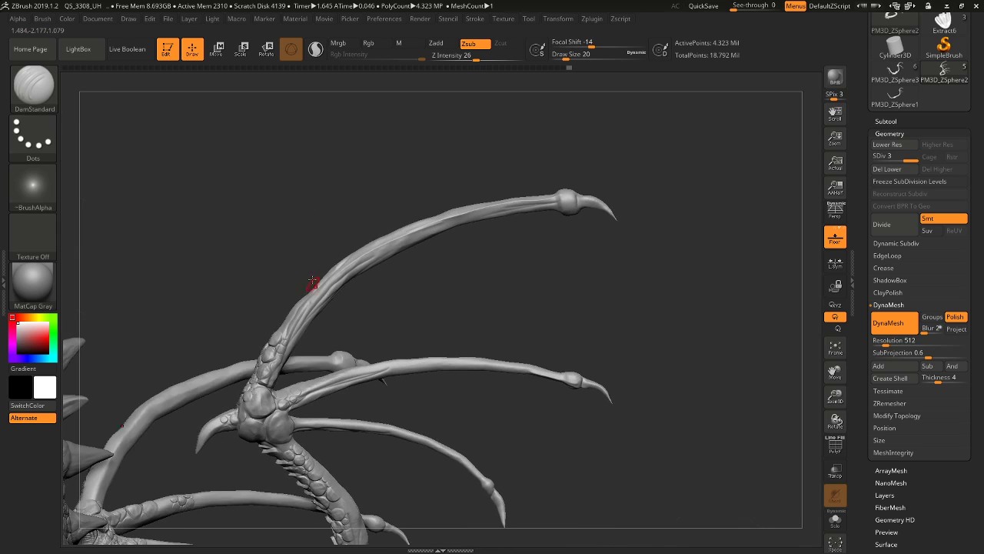
Select the ClayBuildup brush with draw size 23 and build raised strands on the uppermost finger bone and the tip knuckles
click(35, 76)
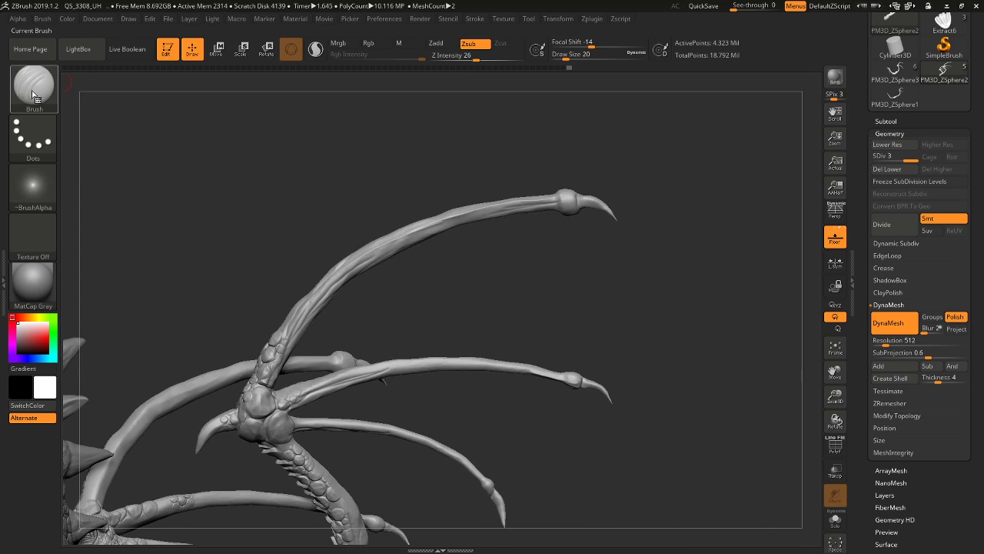
click(34, 94)
click(146, 93)
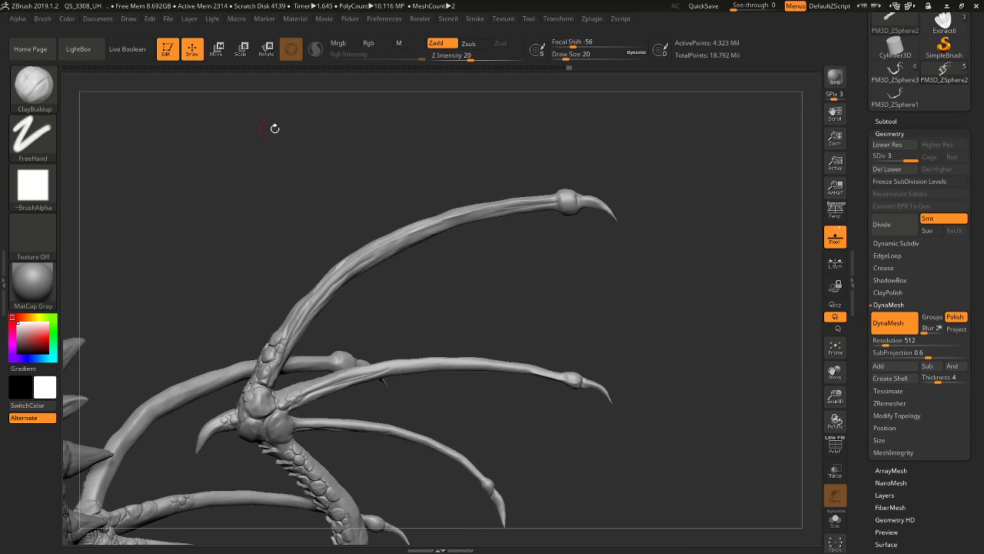
drag(275, 127, 492, 157)
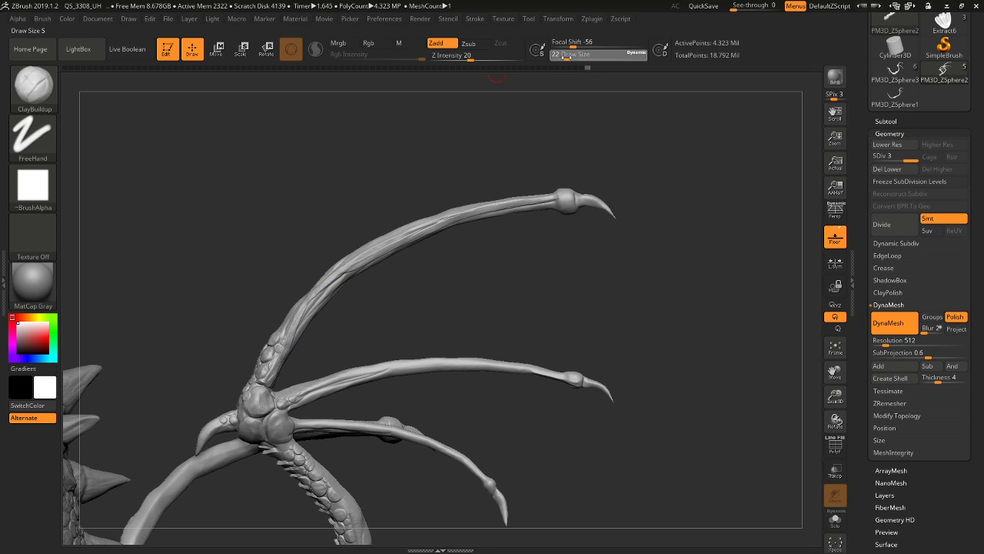
drag(565, 59, 568, 59)
mouse_move(641, 325)
mouse_down()
mouse_move(575, 360)
mouse_move(581, 330)
mouse_up()
drag(564, 200, 588, 358)
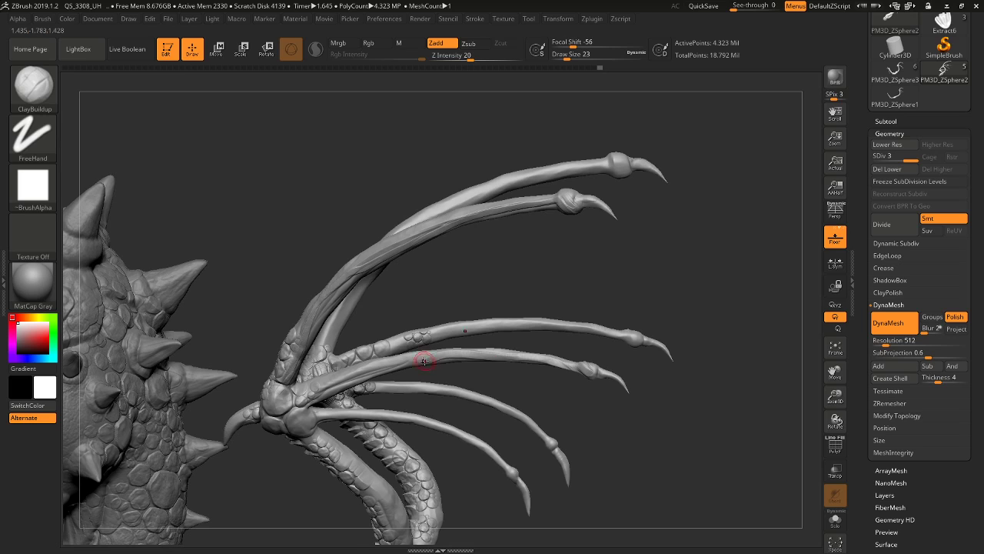
Add ClayBuildup strands along the base of the middle finger bone and where the lowest finger bone meets the wrist
drag(304, 391, 286, 386)
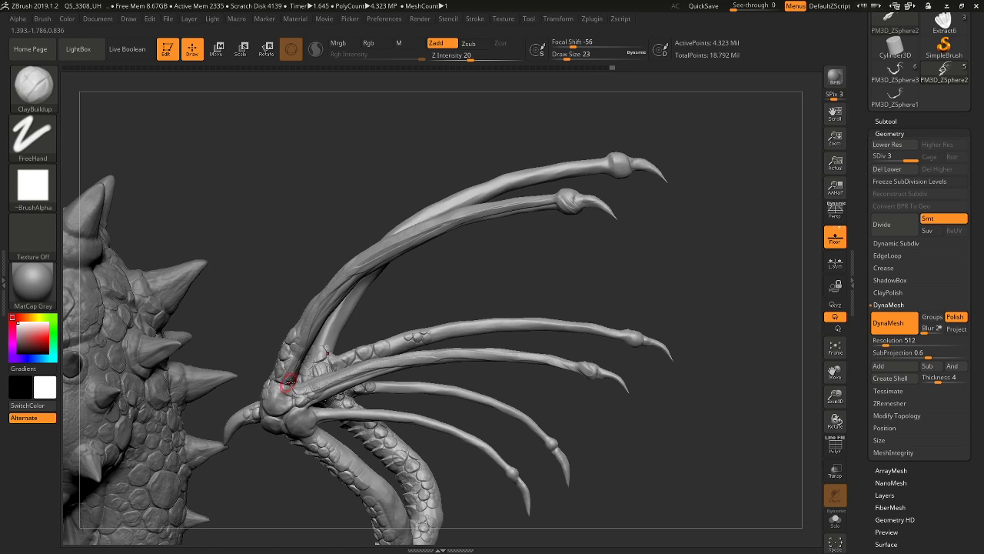
mouse_move(492, 438)
mouse_down()
mouse_move(535, 423)
mouse_move(475, 476)
mouse_up()
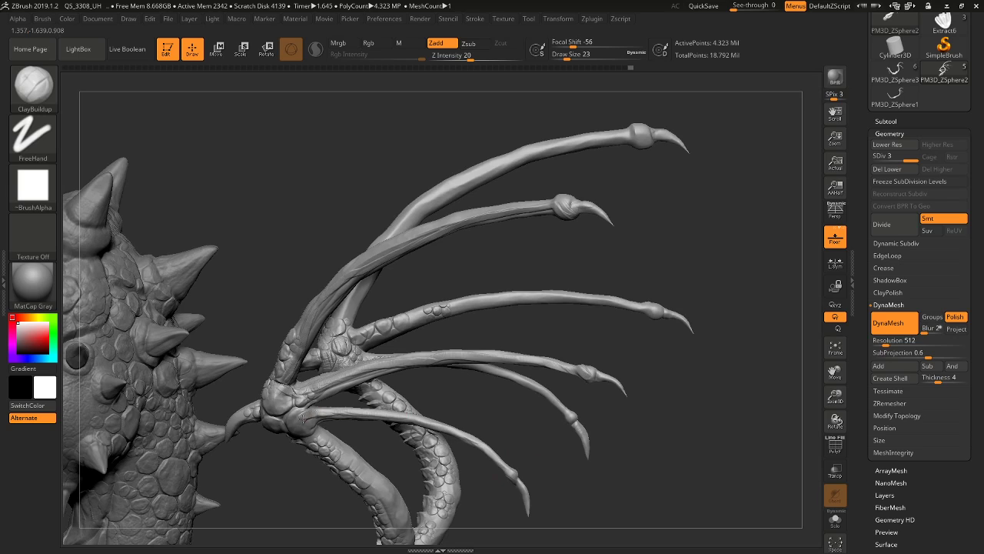
drag(746, 356, 558, 291)
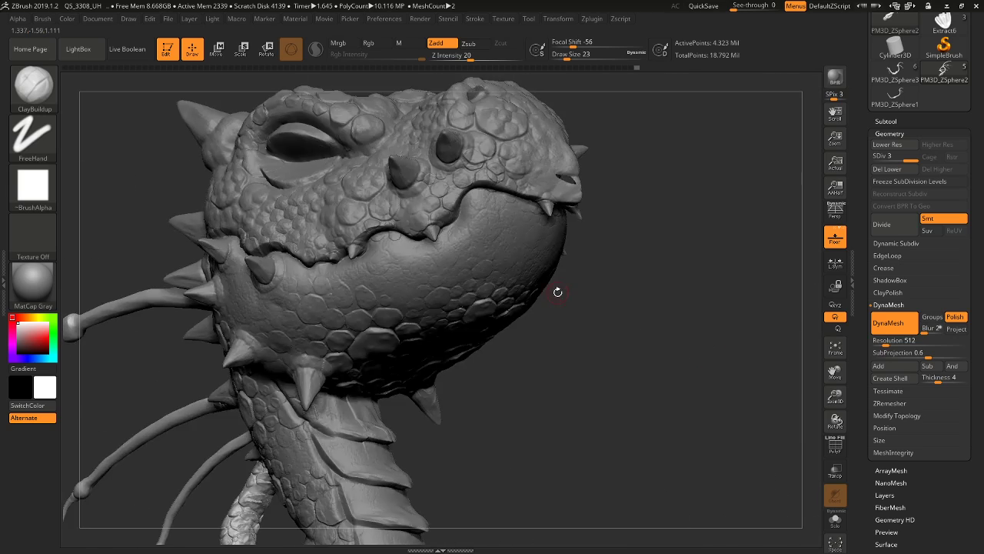
Build up lengthwise clay strands on the reverse side of the uppermost finger bone, from its tip knuckle to the wrist
mouse_move(132, 177)
mouse_down()
mouse_move(155, 228)
mouse_move(170, 215)
mouse_move(349, 189)
mouse_move(461, 189)
mouse_move(440, 237)
mouse_up()
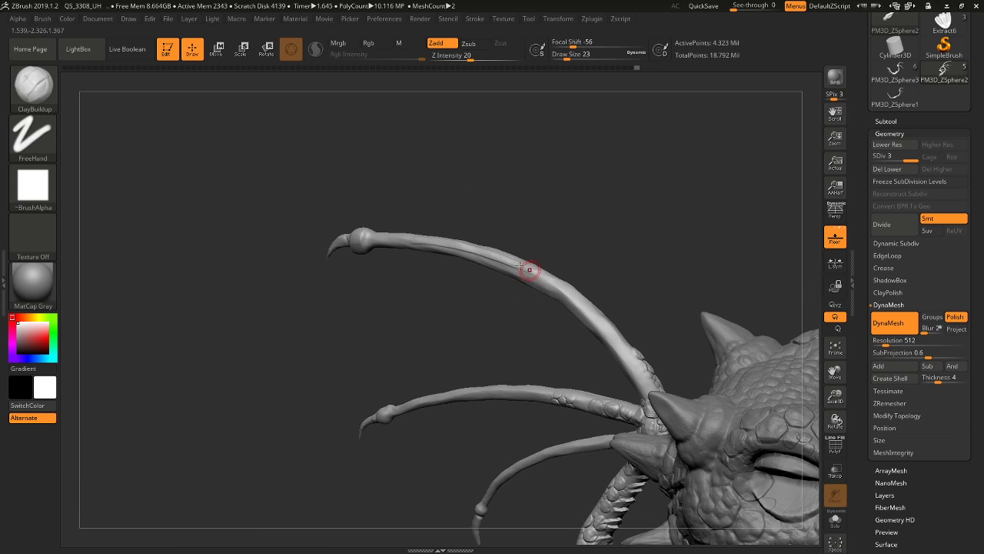
drag(538, 272, 634, 359)
drag(591, 311, 647, 405)
drag(606, 272, 624, 313)
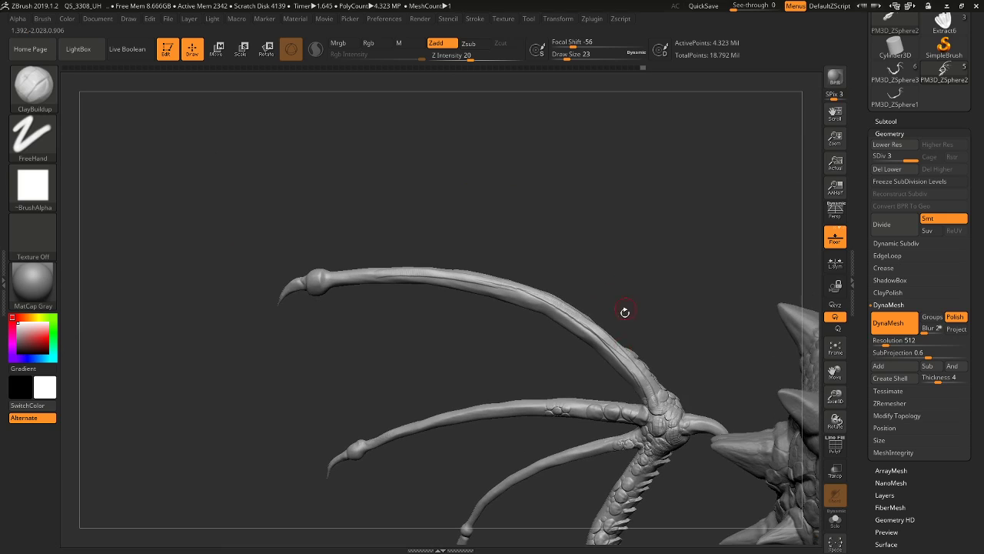
drag(638, 375, 567, 305)
drag(621, 356, 654, 403)
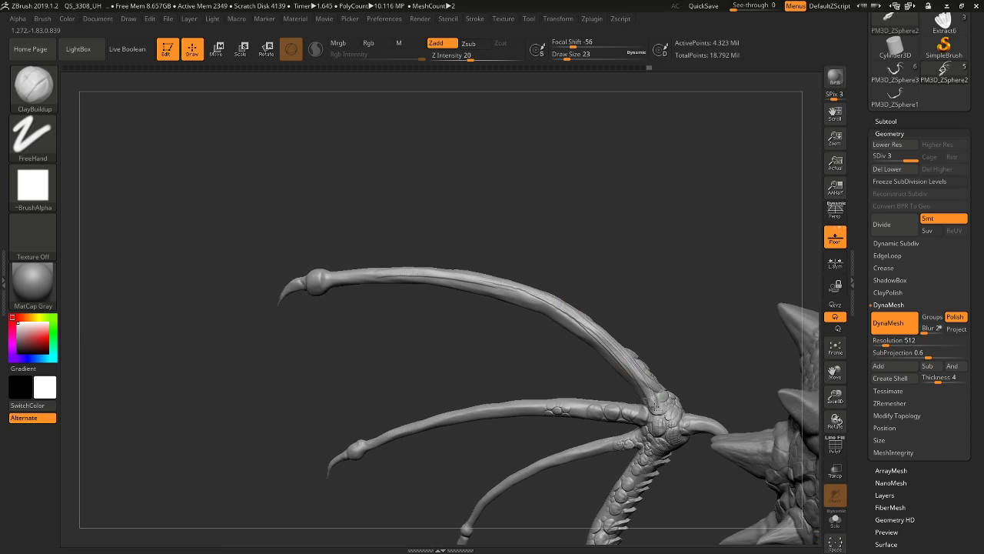
mouse_move(631, 369)
mouse_down()
mouse_move(549, 307)
mouse_move(484, 279)
mouse_move(319, 281)
mouse_up()
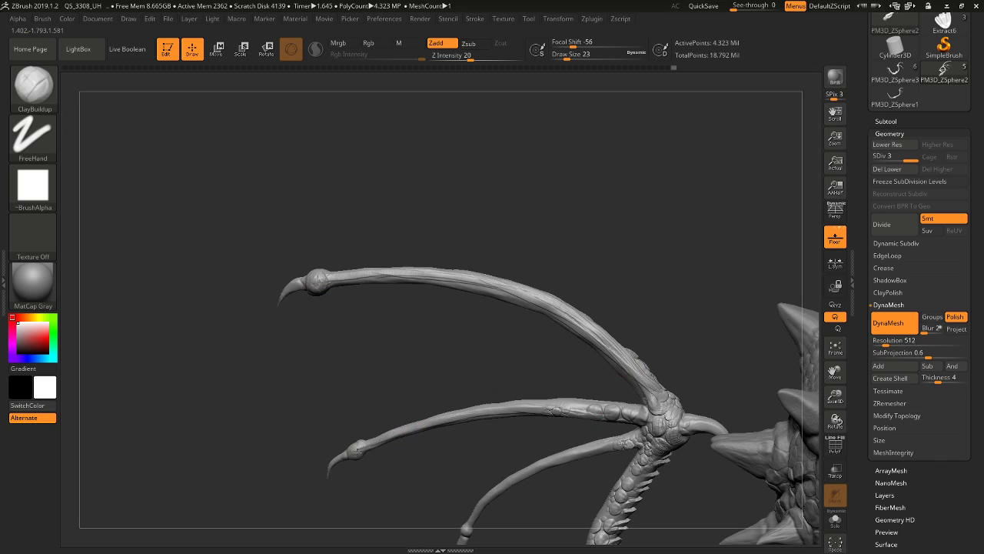
Build up clay strands on the reverse side of the middle finger bone, from its tip knuckle to the wrist
mouse_move(413, 470)
mouse_down()
mouse_move(637, 338)
mouse_move(536, 372)
mouse_up()
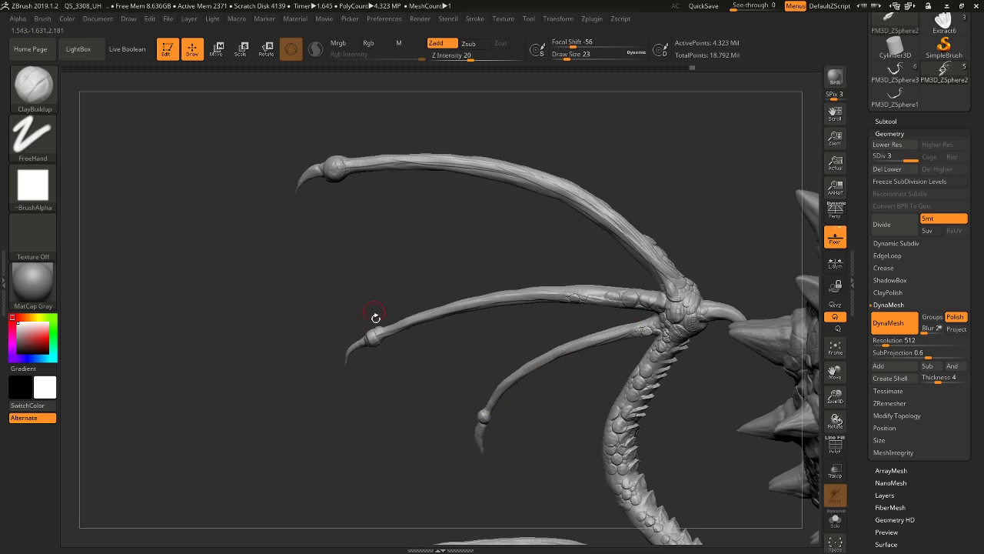
drag(381, 326, 450, 305)
drag(578, 292, 703, 310)
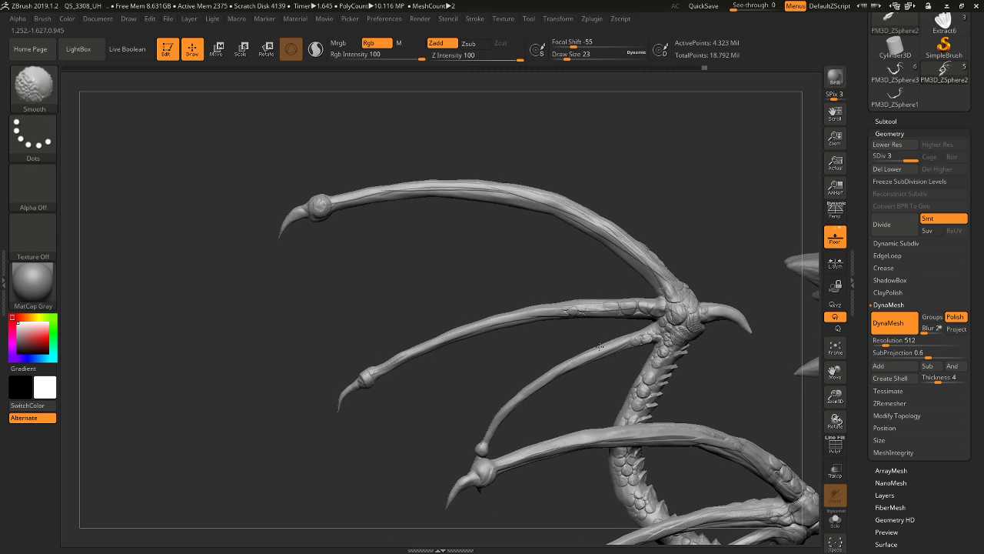
Set the draw size to 74 and smooth the clay strands on the upper and middle finger bones
drag(569, 58, 579, 60)
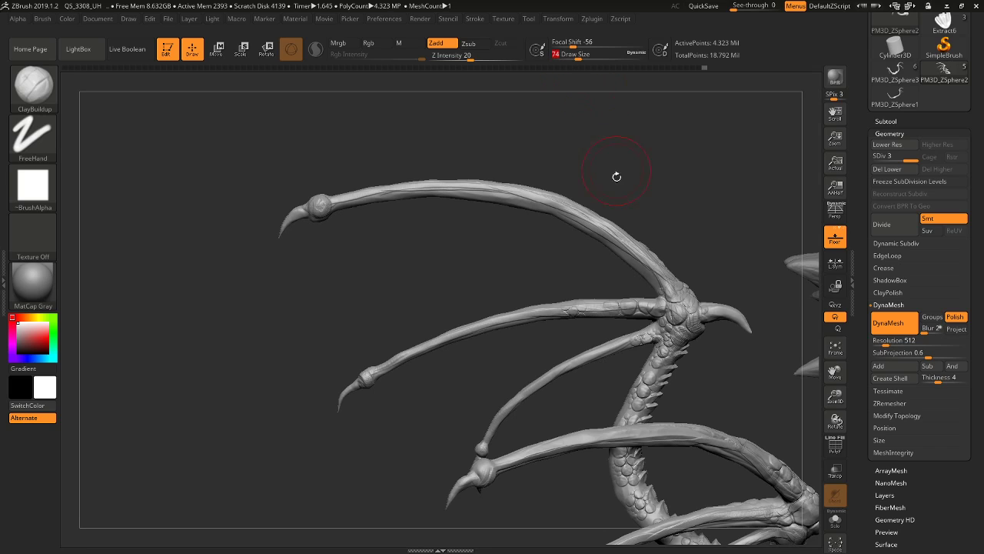
mouse_move(565, 212)
shift+mouse_down()
mouse_move(446, 190)
mouse_move(547, 198)
shift+mouse_up()
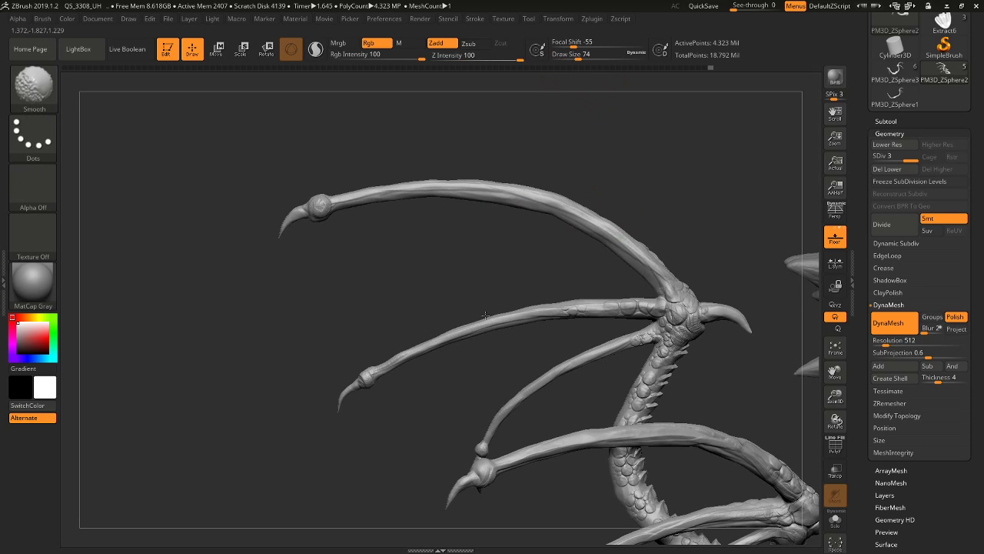
shift+drag(387, 336, 505, 402)
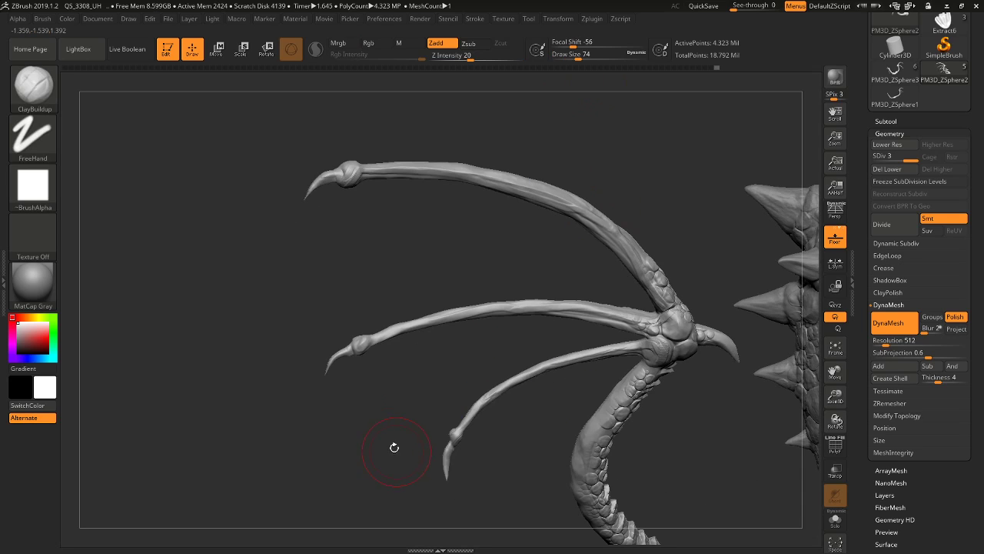
Choose the Move Topological brush at draw size 268 and try to pull the wing arm's base toward the dragon's shoulder
drag(393, 446, 408, 410)
click(836, 348)
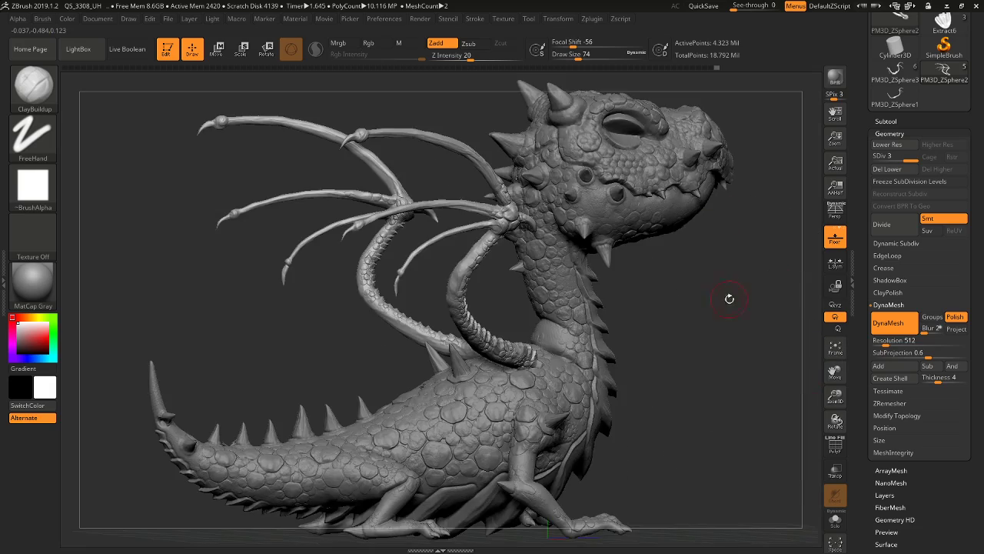
drag(730, 298, 765, 393)
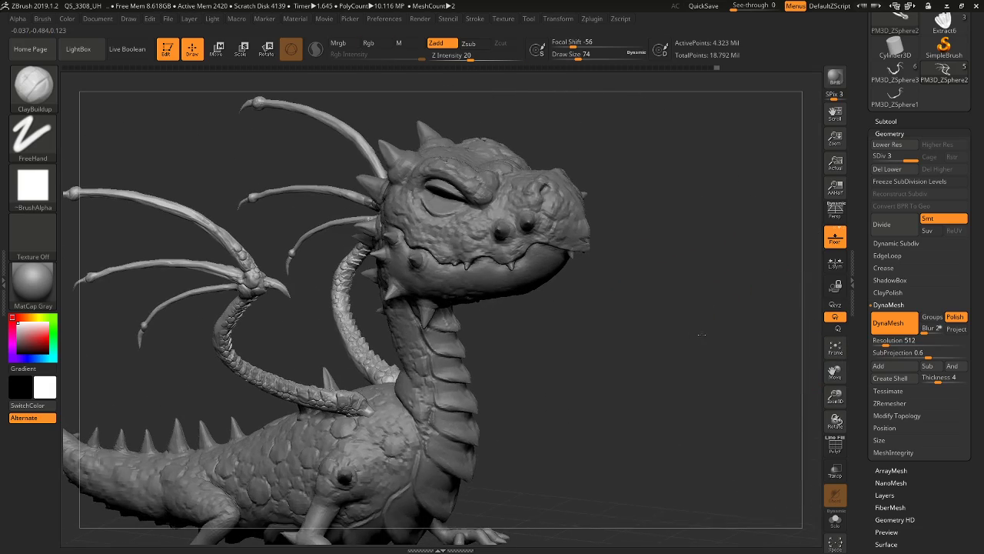
drag(493, 460, 631, 396)
drag(693, 317, 673, 379)
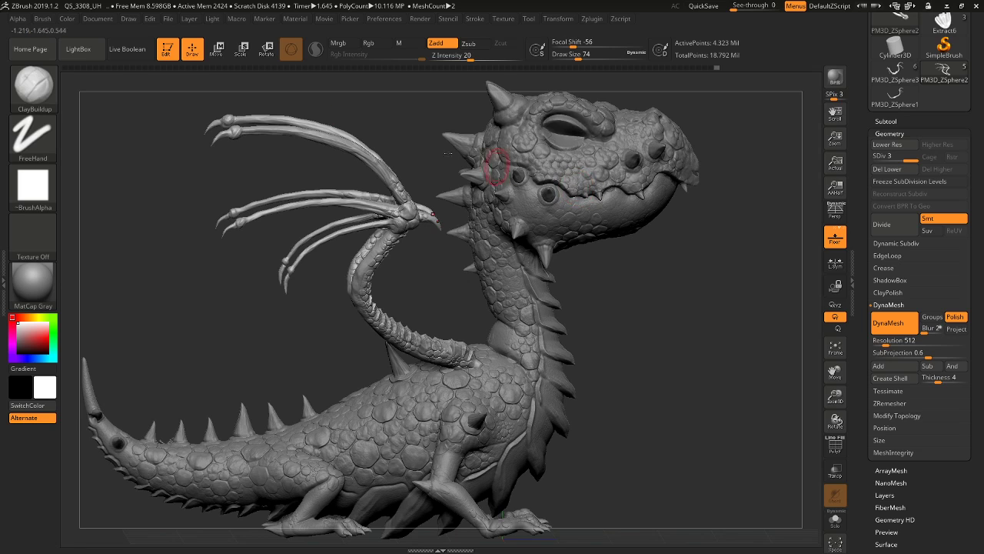
click(55, 91)
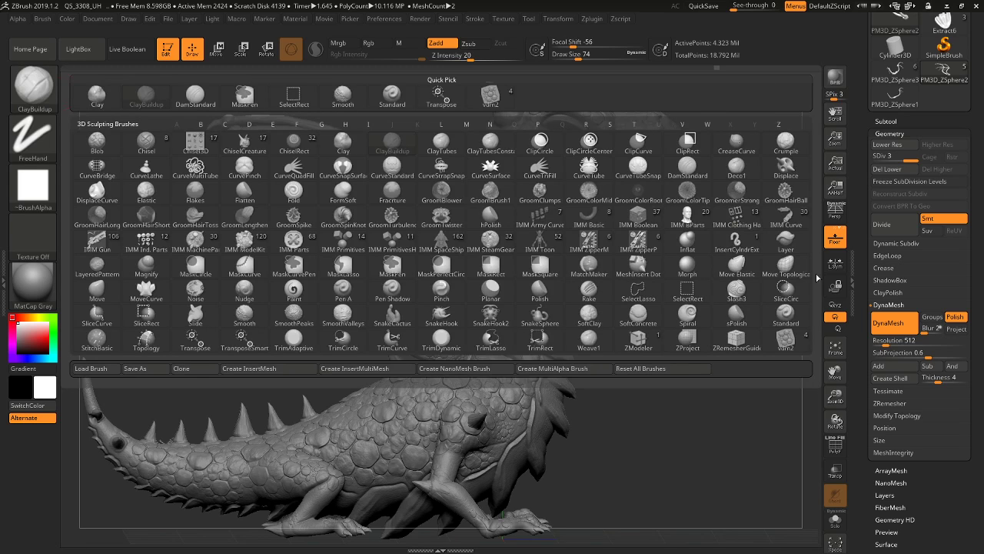
click(786, 266)
drag(579, 56, 599, 57)
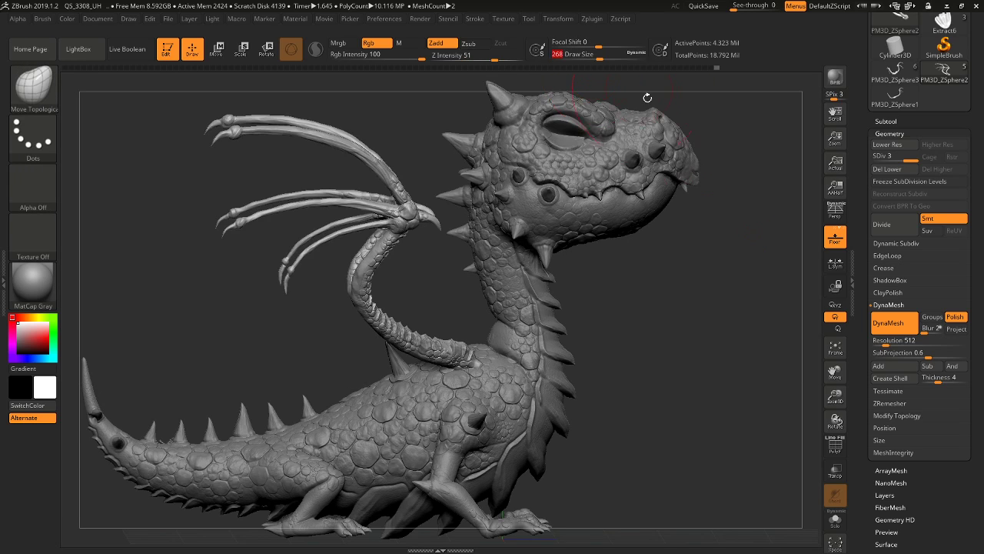
drag(721, 329, 700, 298)
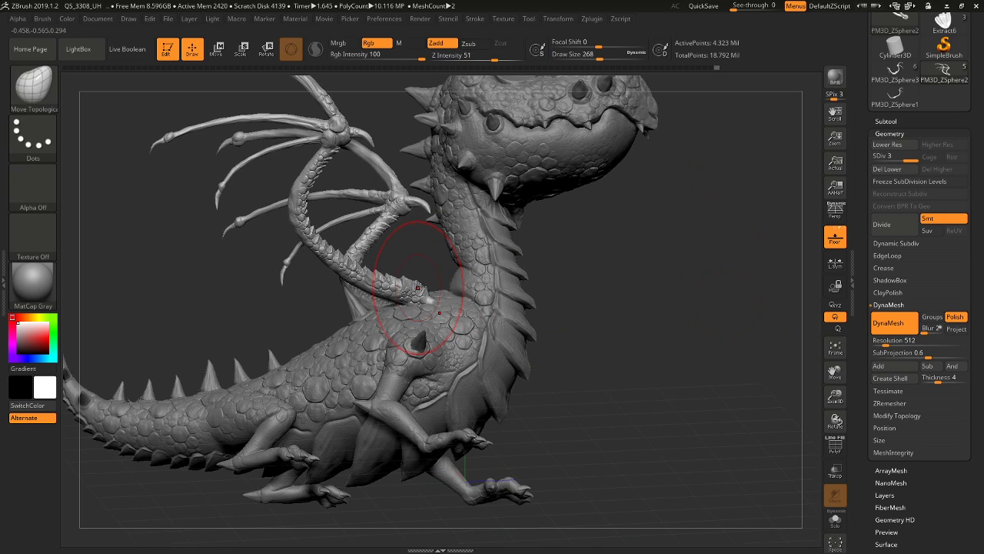
drag(618, 308, 418, 253)
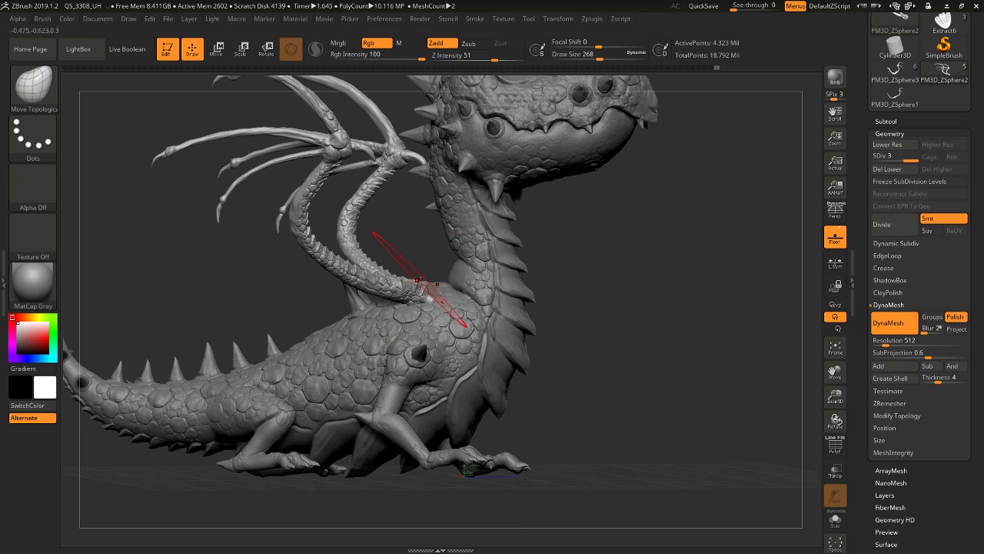
drag(669, 321, 493, 262)
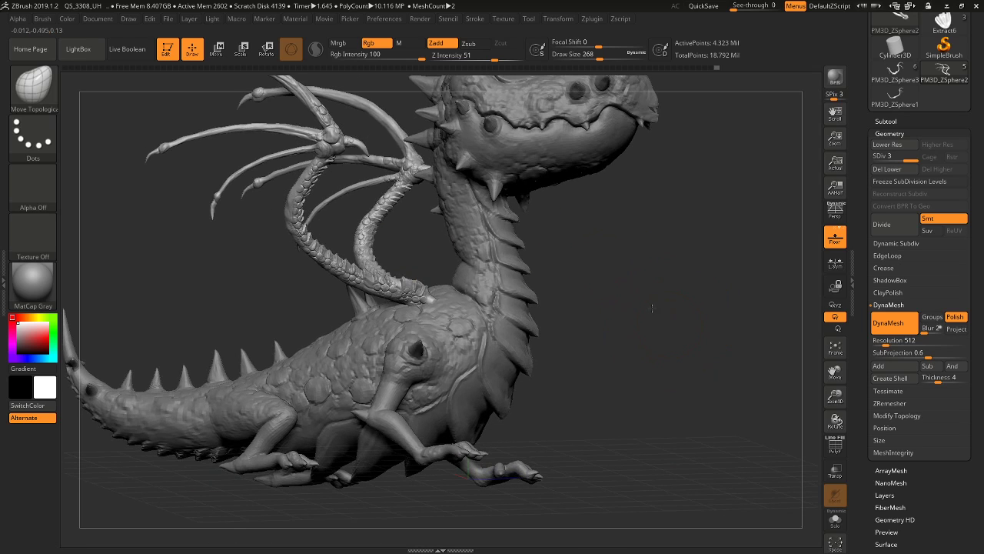
Lower the wings to subdivision level 1 and nudge the wing arm's base toward the back with the Move brush
click(38, 86)
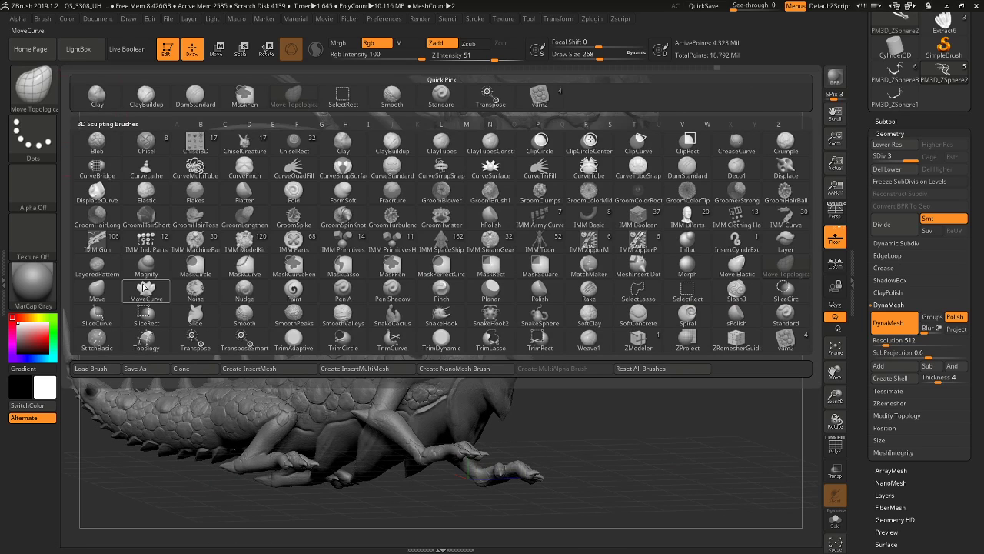
click(96, 292)
drag(246, 282, 909, 144)
click(892, 144)
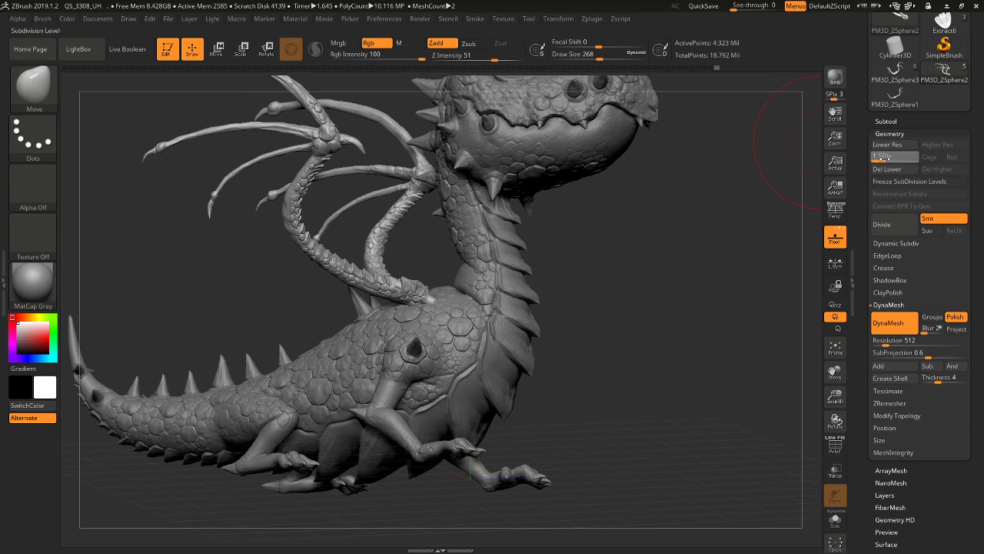
click(892, 144)
drag(439, 294, 441, 293)
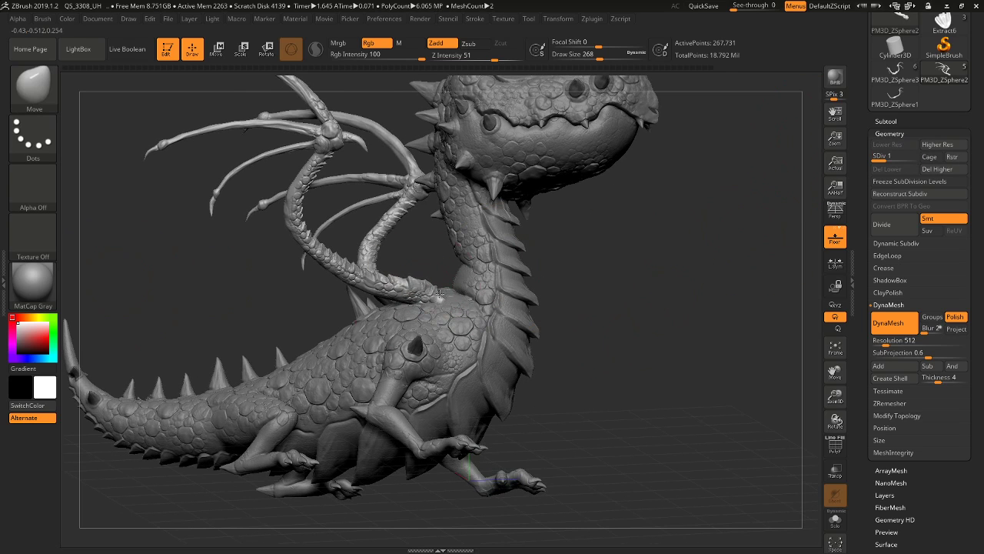
Refine how the wing arm's base sits against the dragon's upper back, working from behind and from the front
drag(606, 333, 619, 419)
drag(429, 317, 446, 335)
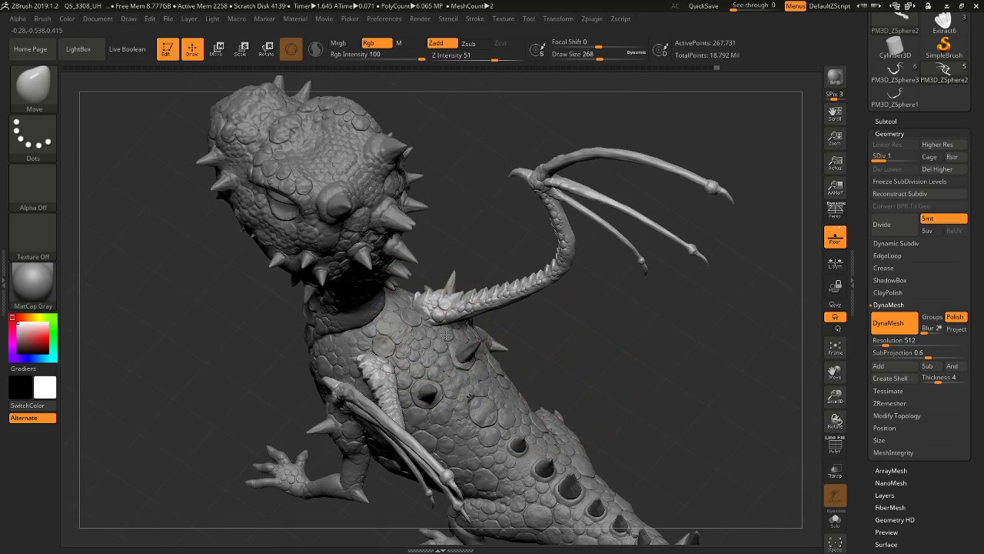
drag(416, 301, 410, 298)
mouse_move(497, 309)
mouse_down()
mouse_move(529, 306)
mouse_move(559, 278)
mouse_move(560, 261)
mouse_up()
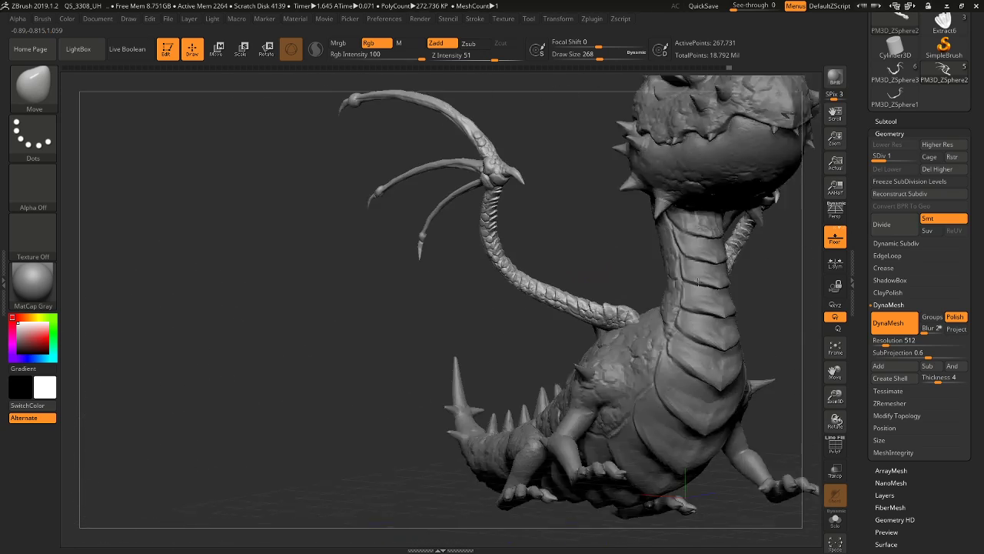
drag(493, 339, 535, 269)
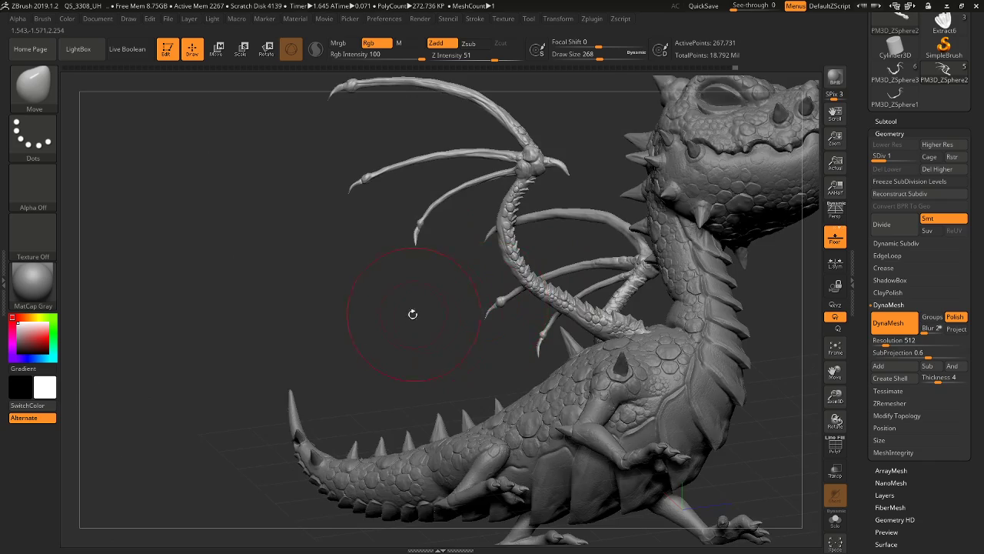
drag(410, 312, 76, 101)
Stamp spikes along the upper edge of the wing arm with the vdm2 brush's Plane3D_2 shape
click(33, 86)
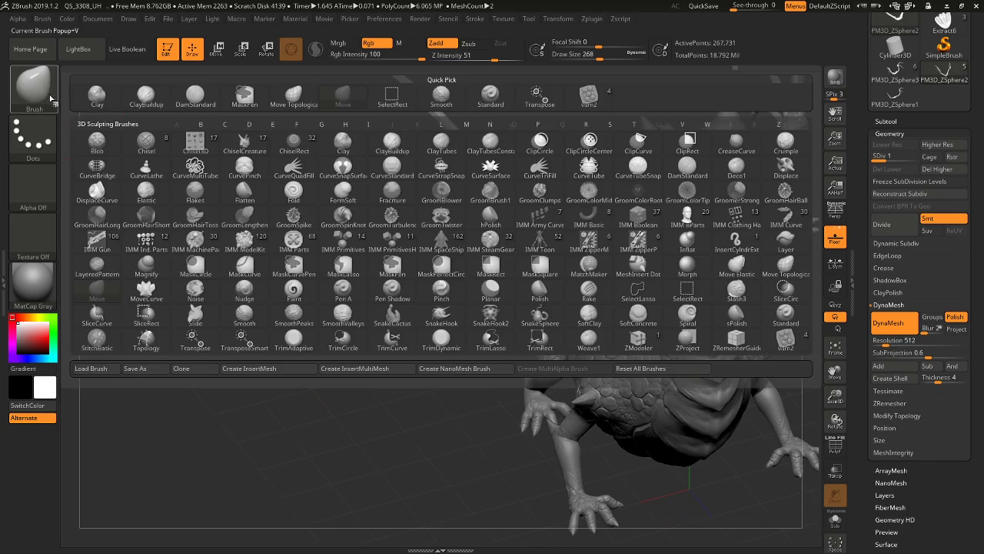
click(796, 345)
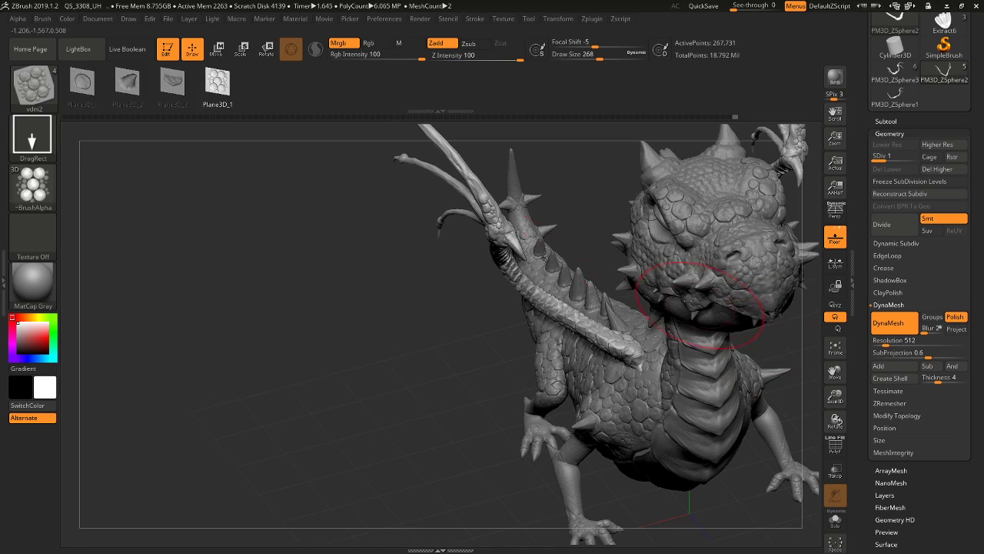
click(128, 82)
mouse_move(179, 158)
mouse_down()
mouse_move(188, 204)
mouse_move(230, 223)
mouse_up()
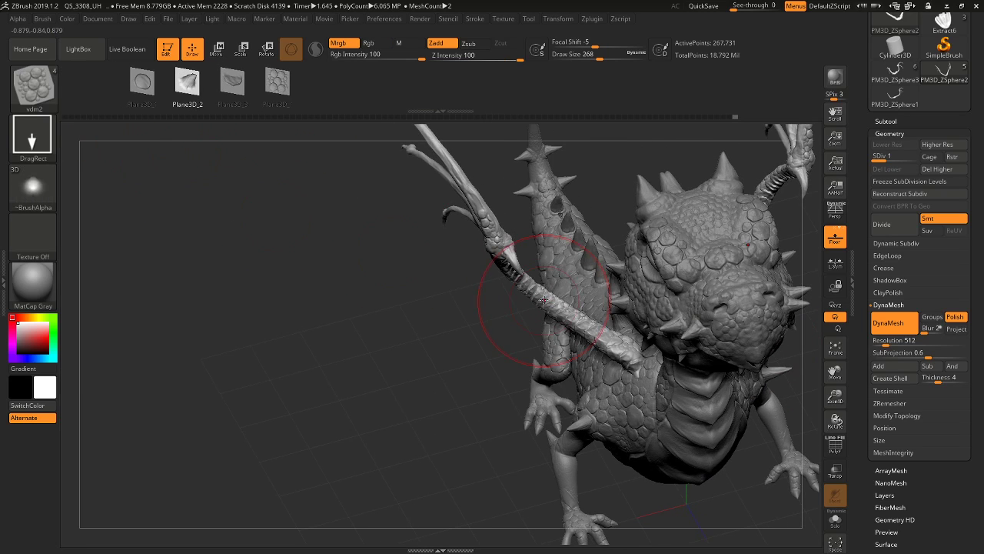
mouse_move(430, 363)
mouse_down()
mouse_move(542, 304)
mouse_move(454, 327)
mouse_move(338, 331)
mouse_move(356, 348)
mouse_move(358, 336)
mouse_move(323, 330)
mouse_move(521, 346)
mouse_up()
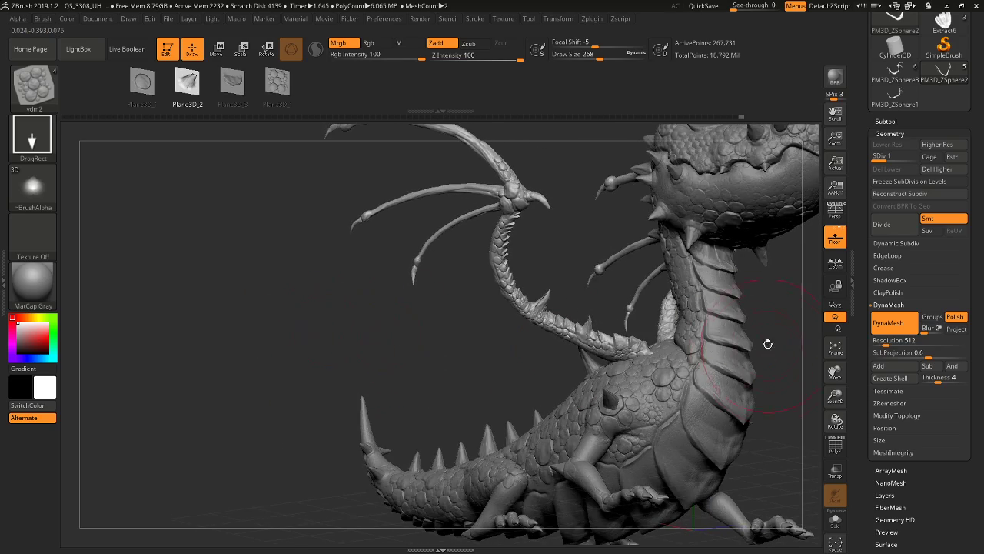
drag(768, 343, 741, 383)
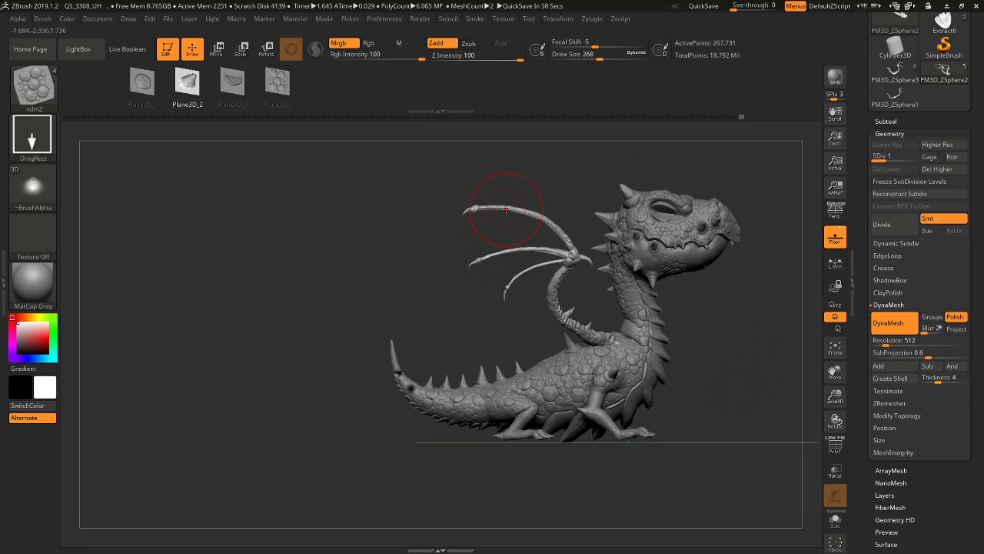
scroll(981, 89, up, 3)
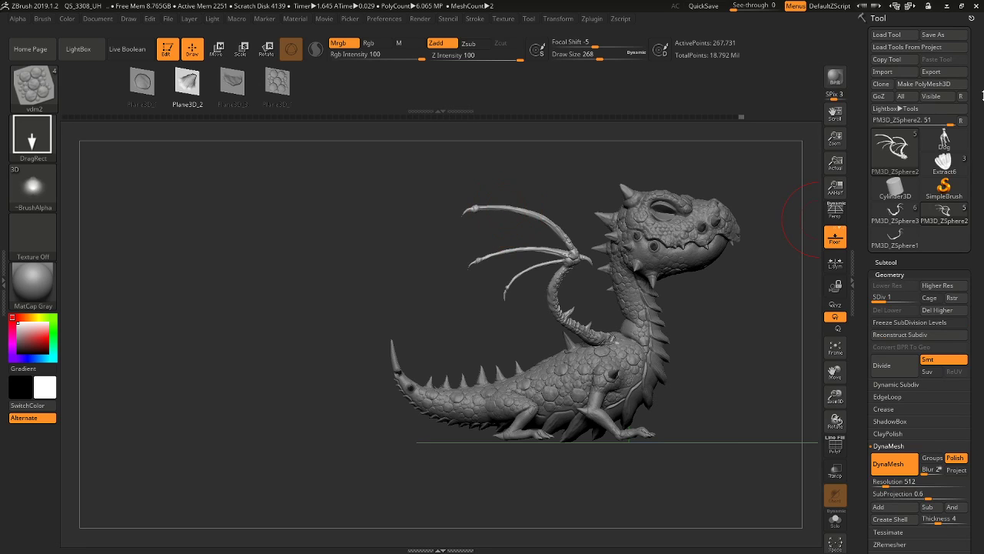
click(948, 7)
click(339, 543)
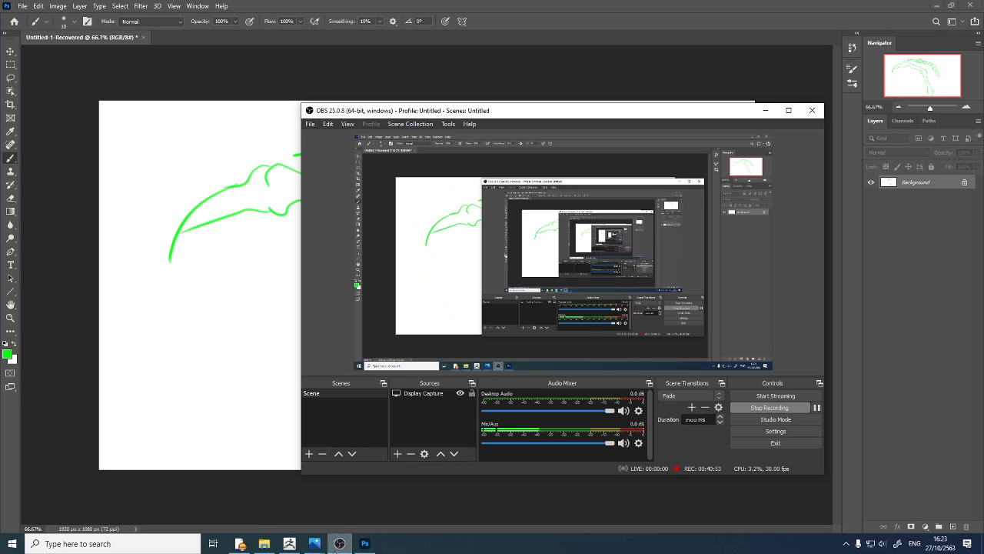